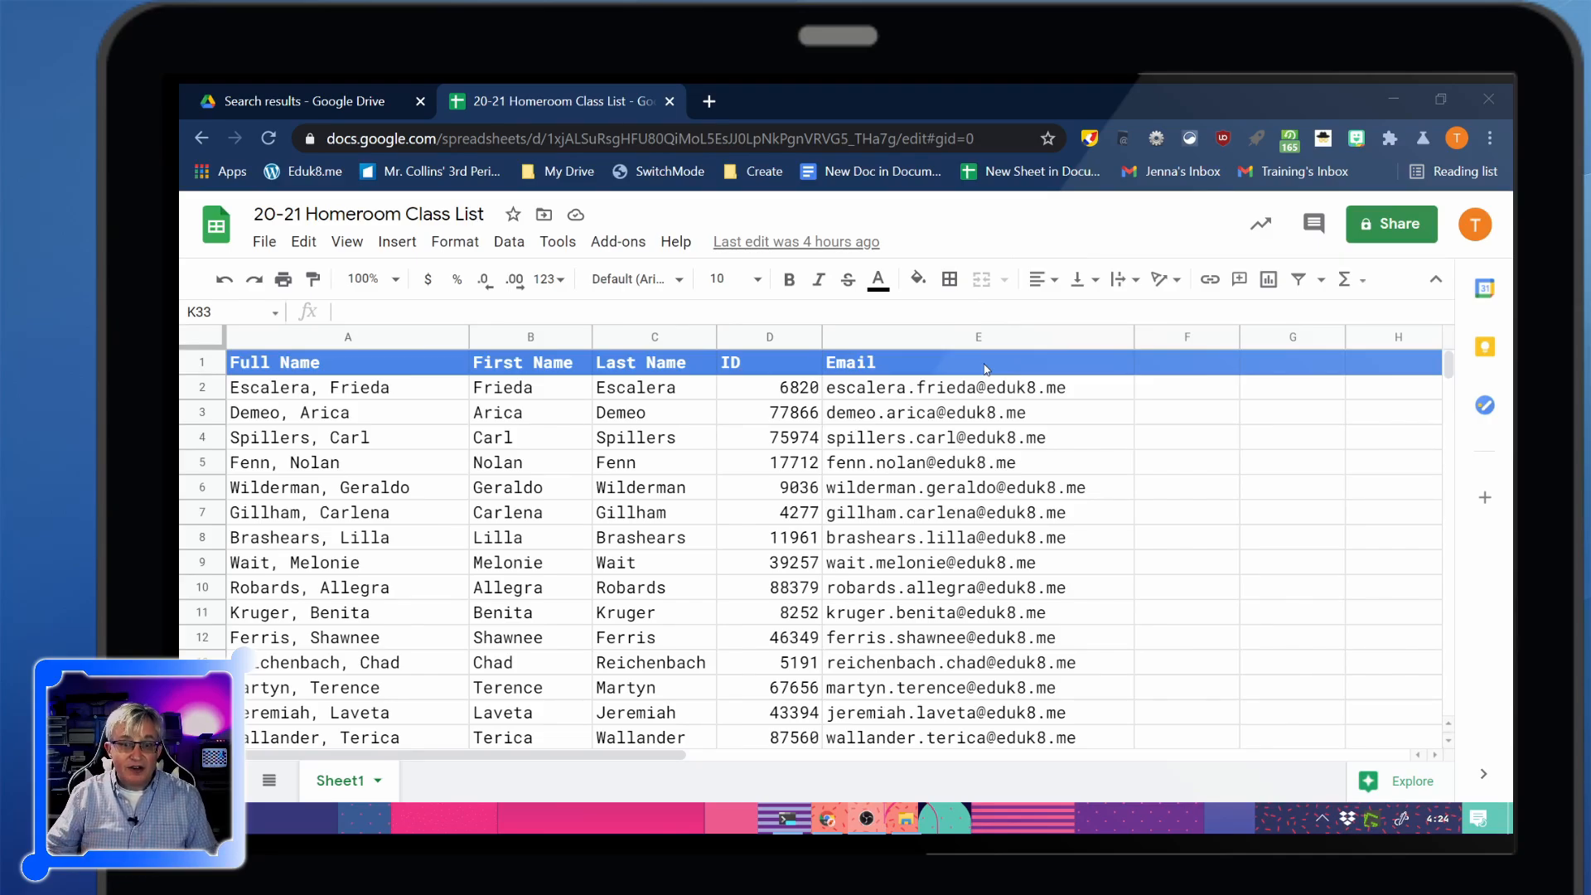
Rename the Sheet1 tab to 'Full Class List'
scroll(609, 552, down, 1)
scroll(497, 679, up, 1)
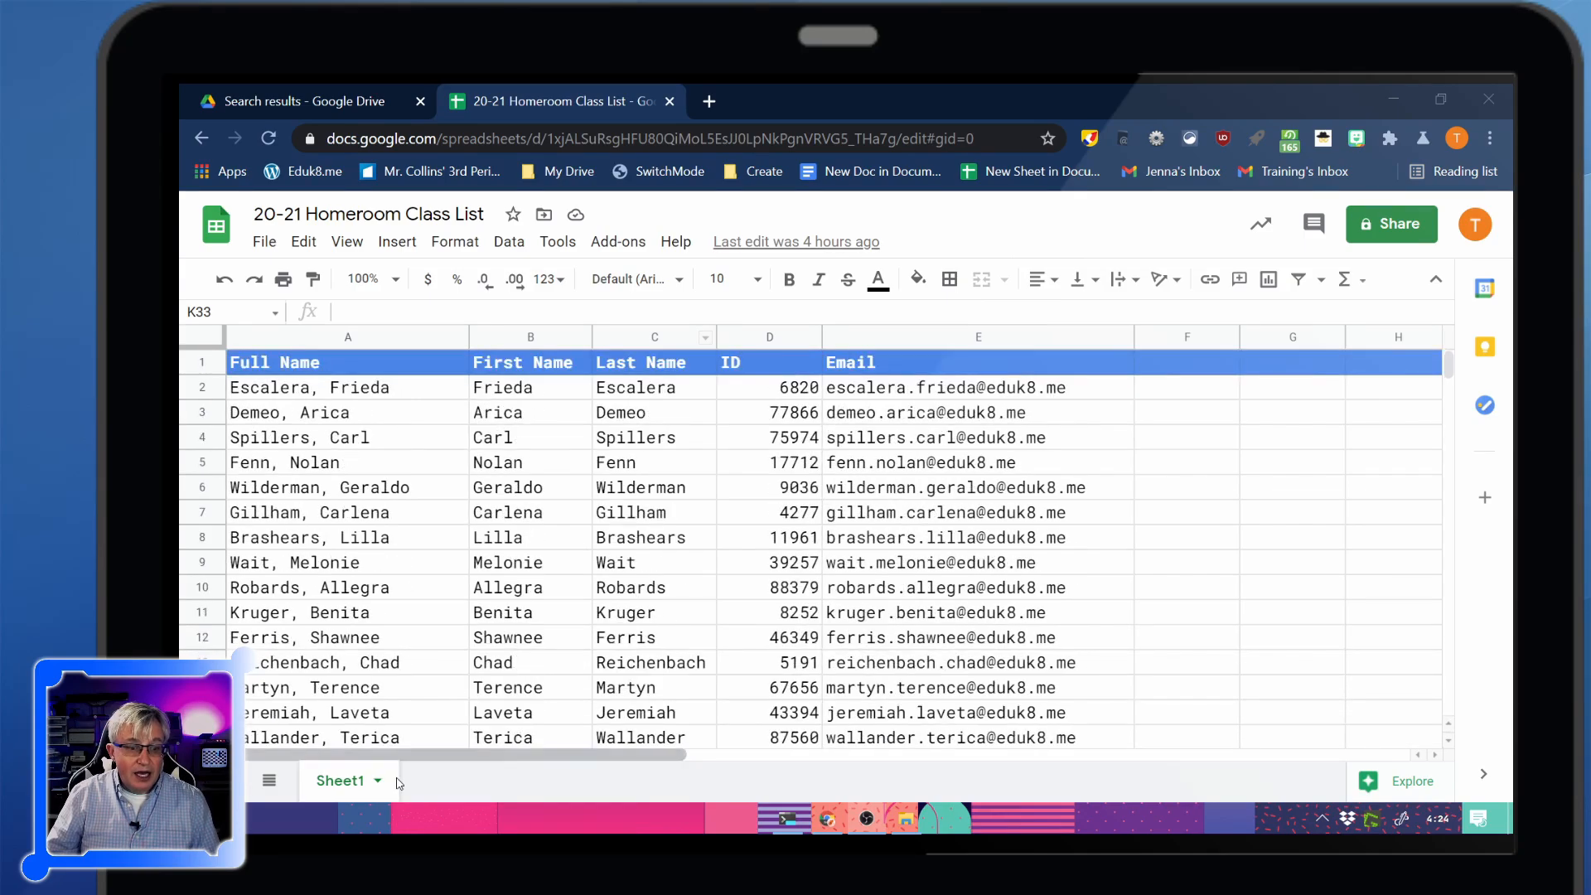
double_click(346, 789)
text(Full Class List)
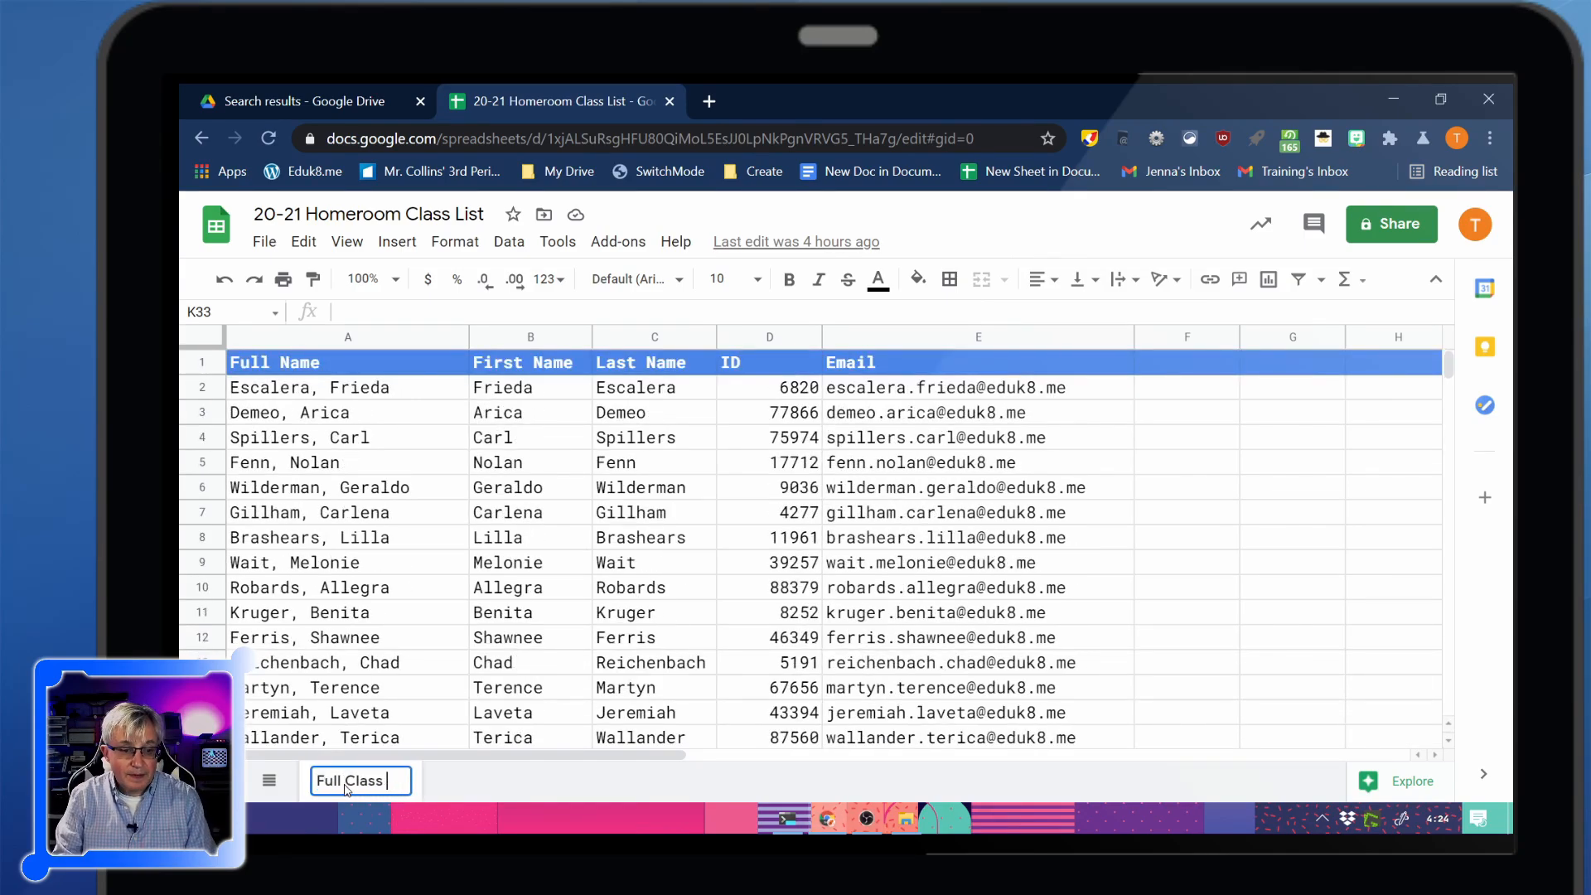
key(Return)
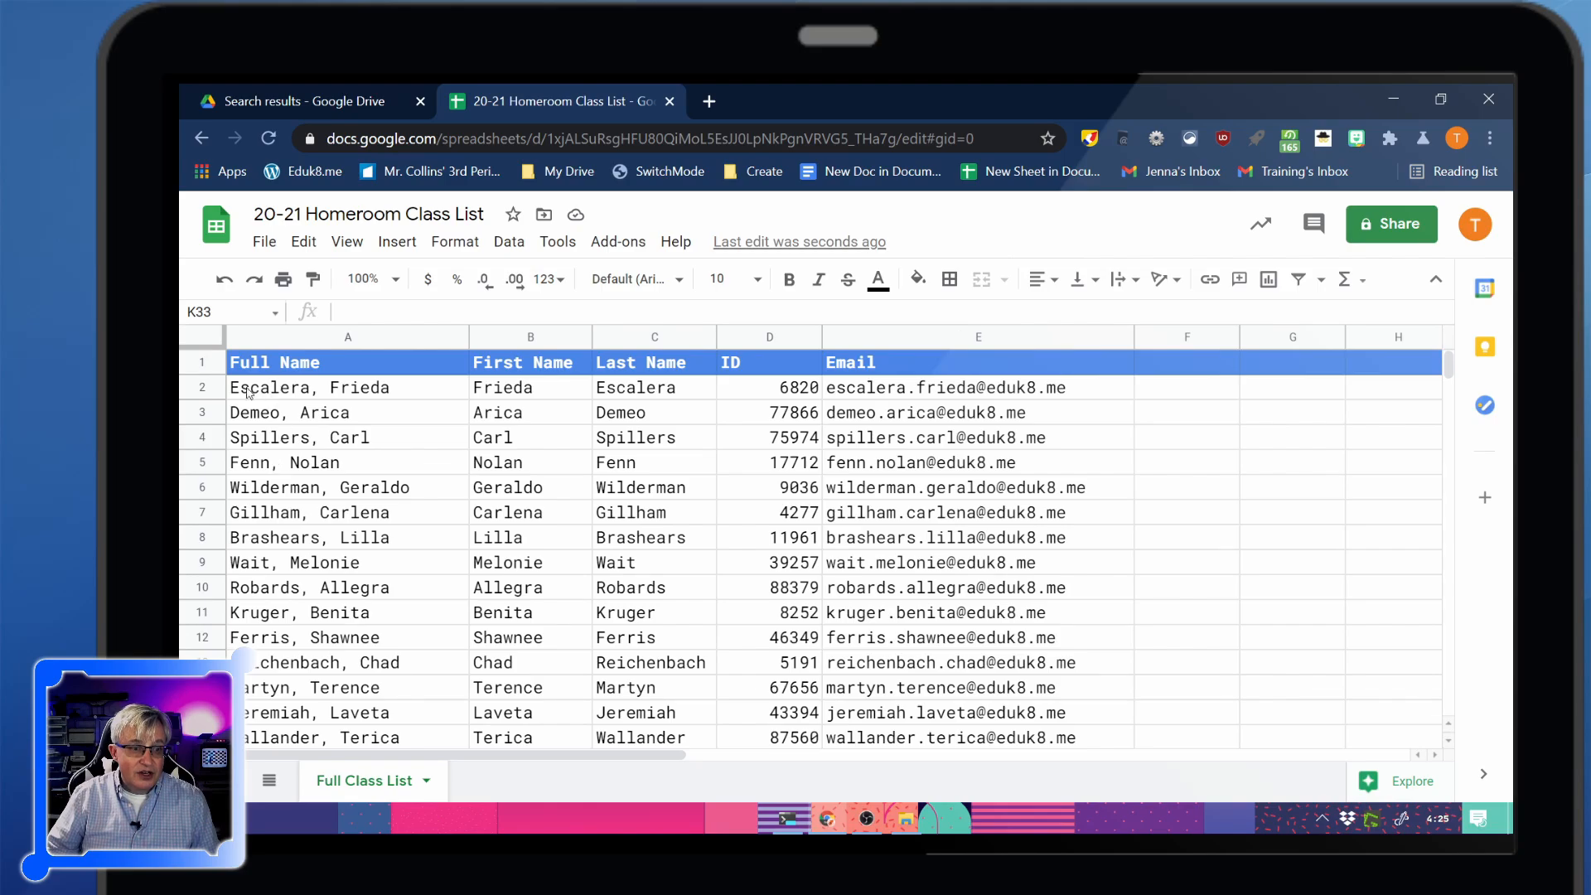
Select the entire roster sheet and bring up the Data menu
scroll(265, 464, down, 4)
scroll(289, 566, up, 4)
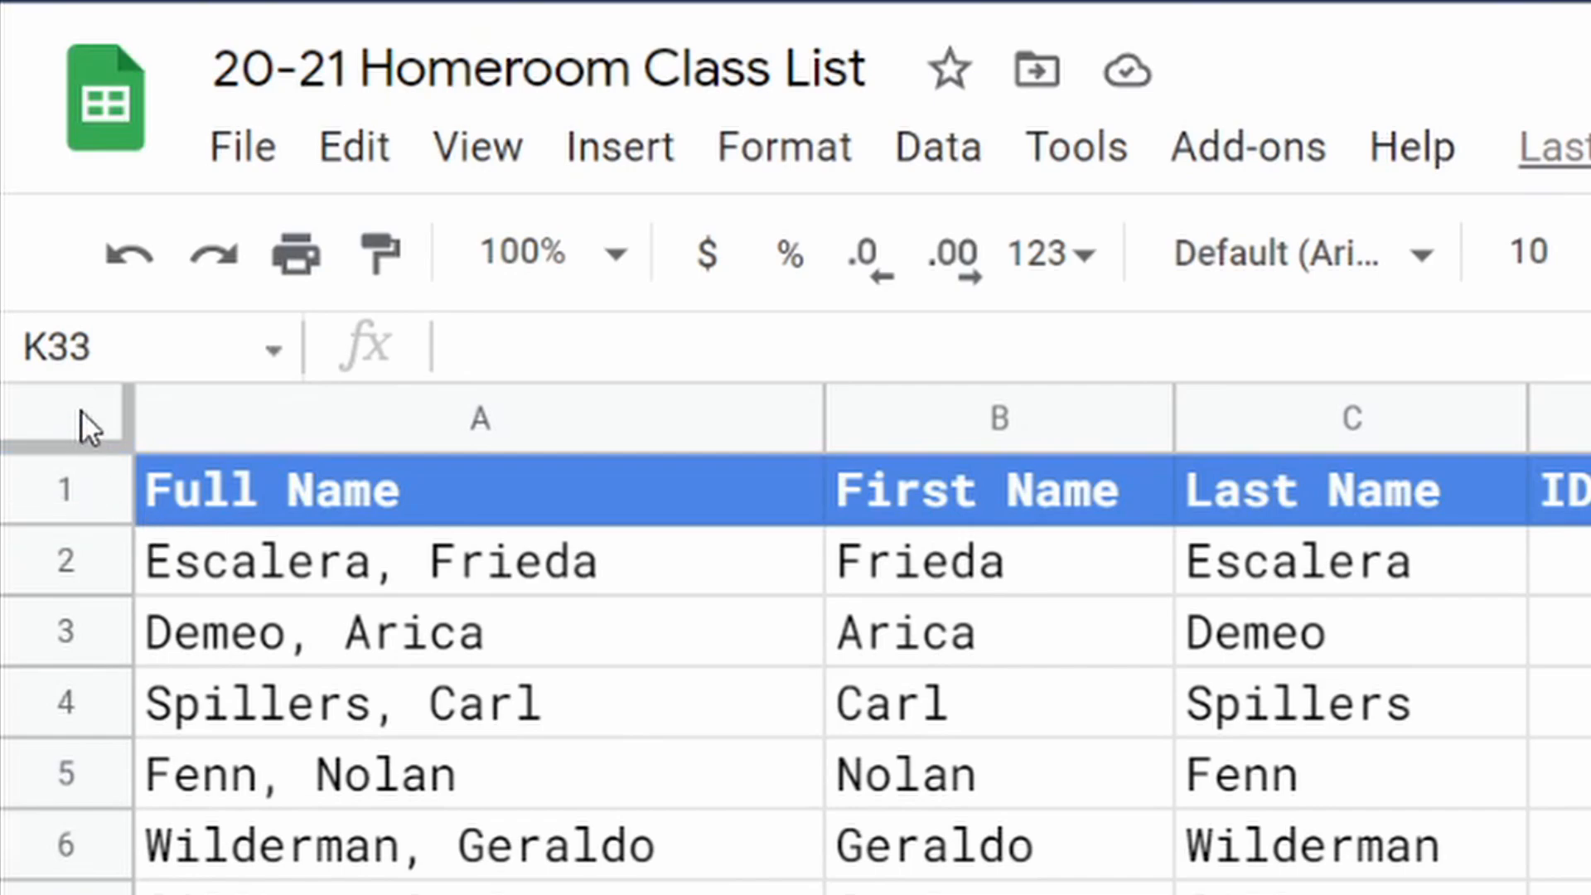
click(81, 412)
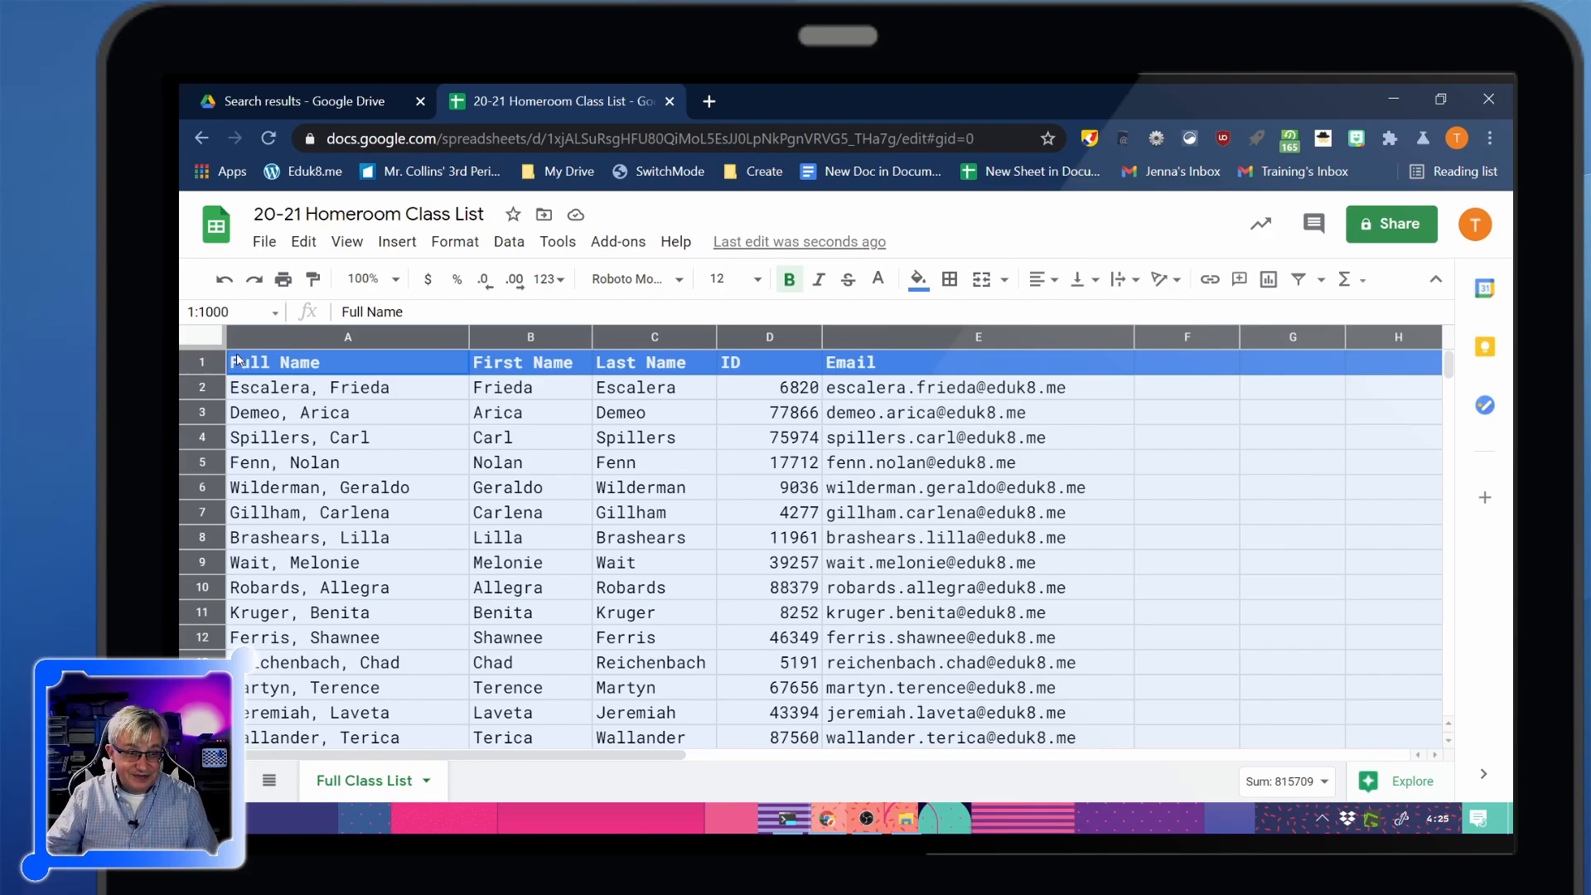
click(509, 241)
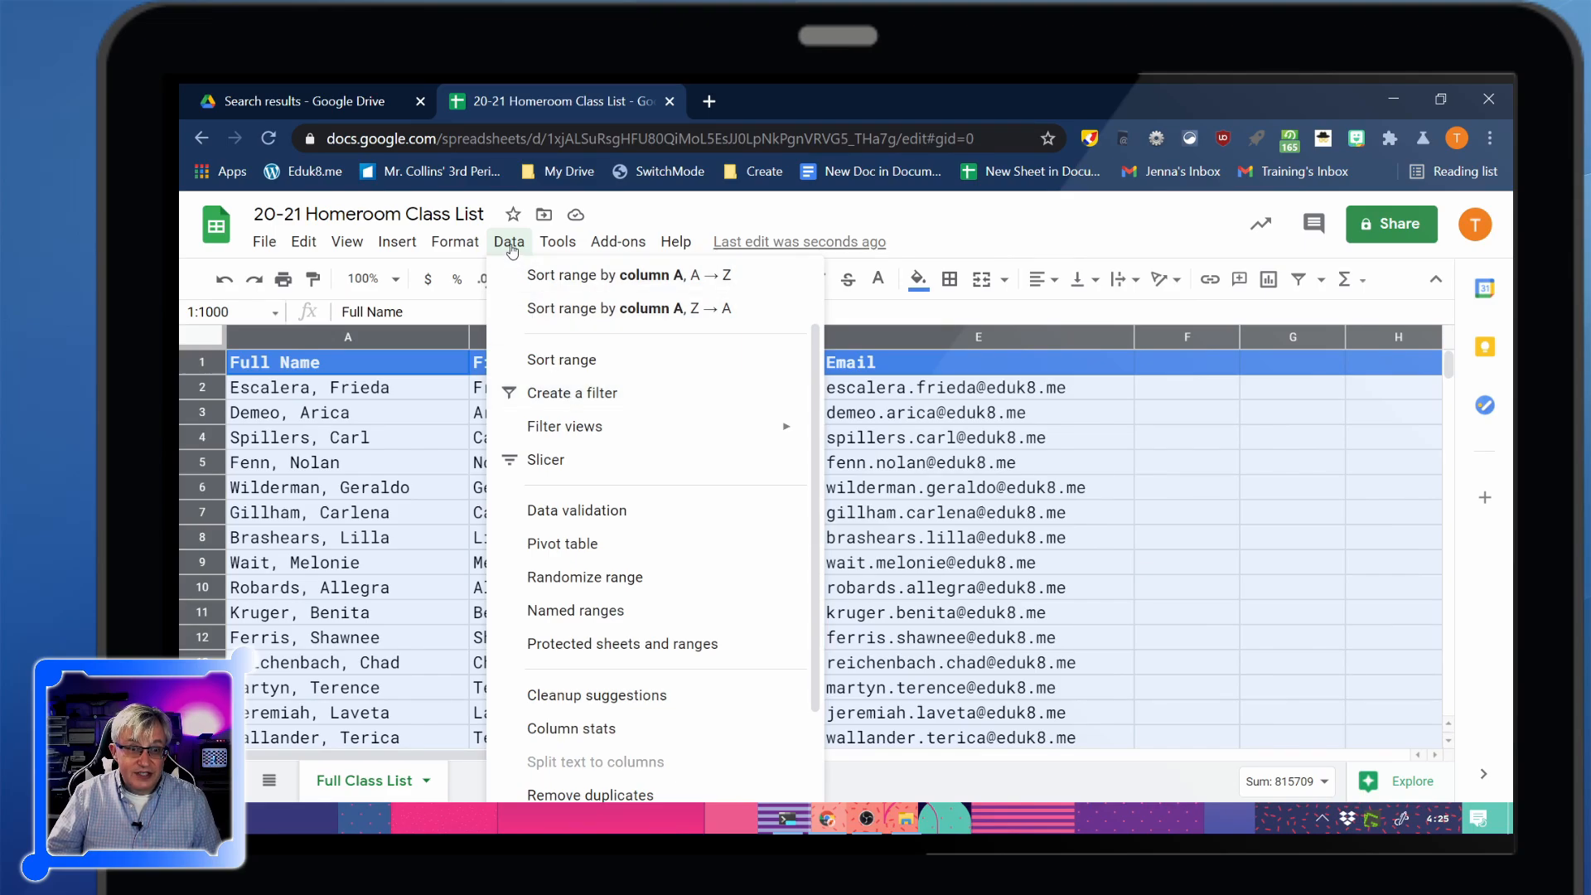
Add a filter to the header row and try a Full Name A→Z sort, then undo it
click(554, 395)
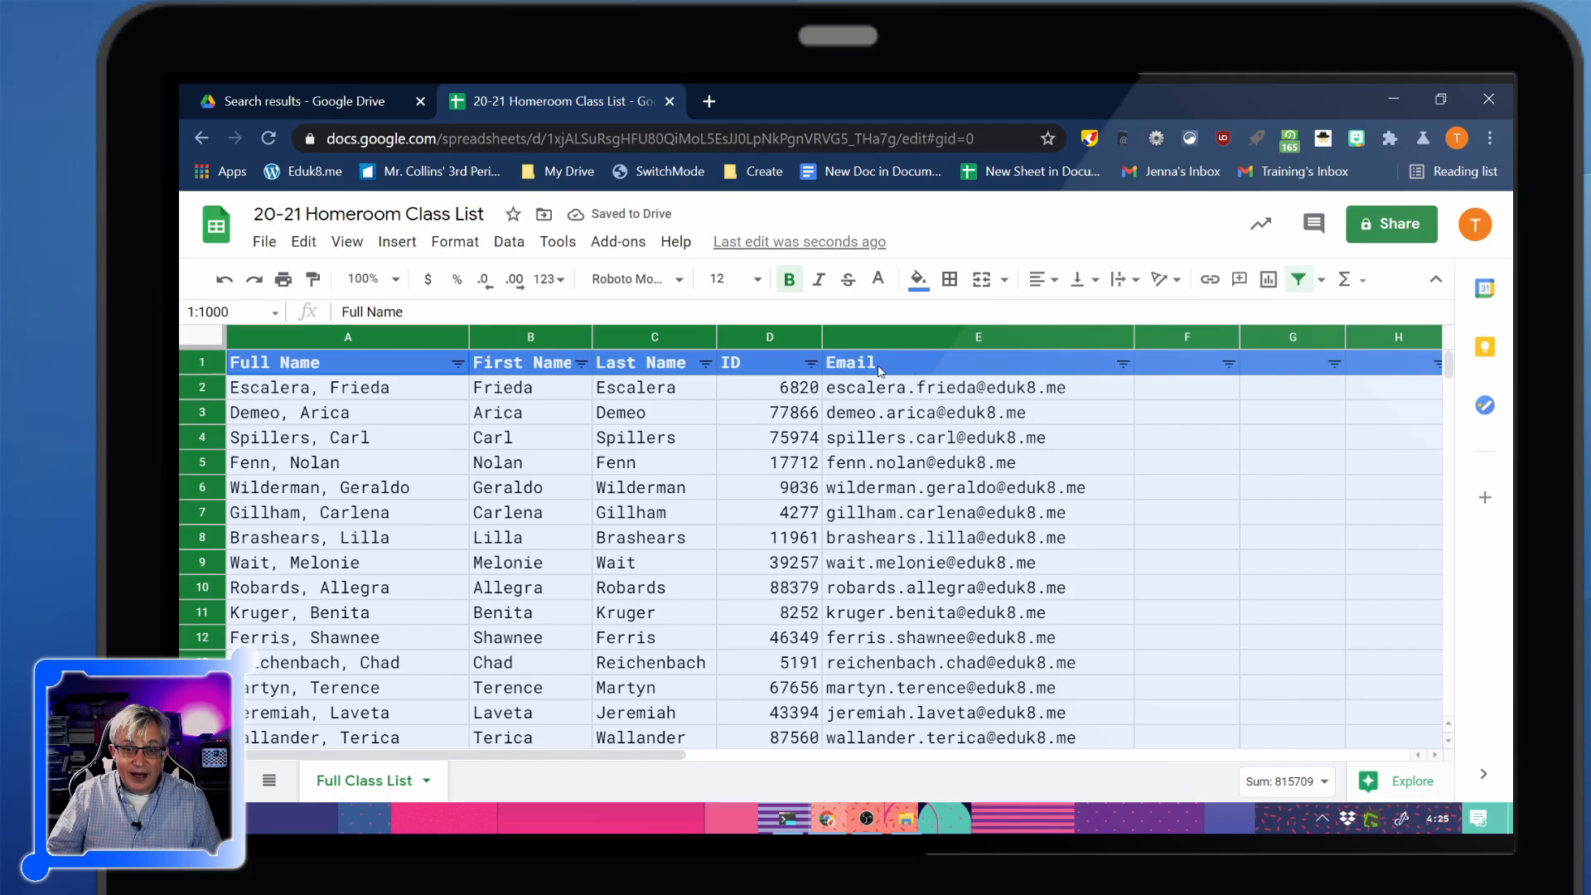
click(457, 364)
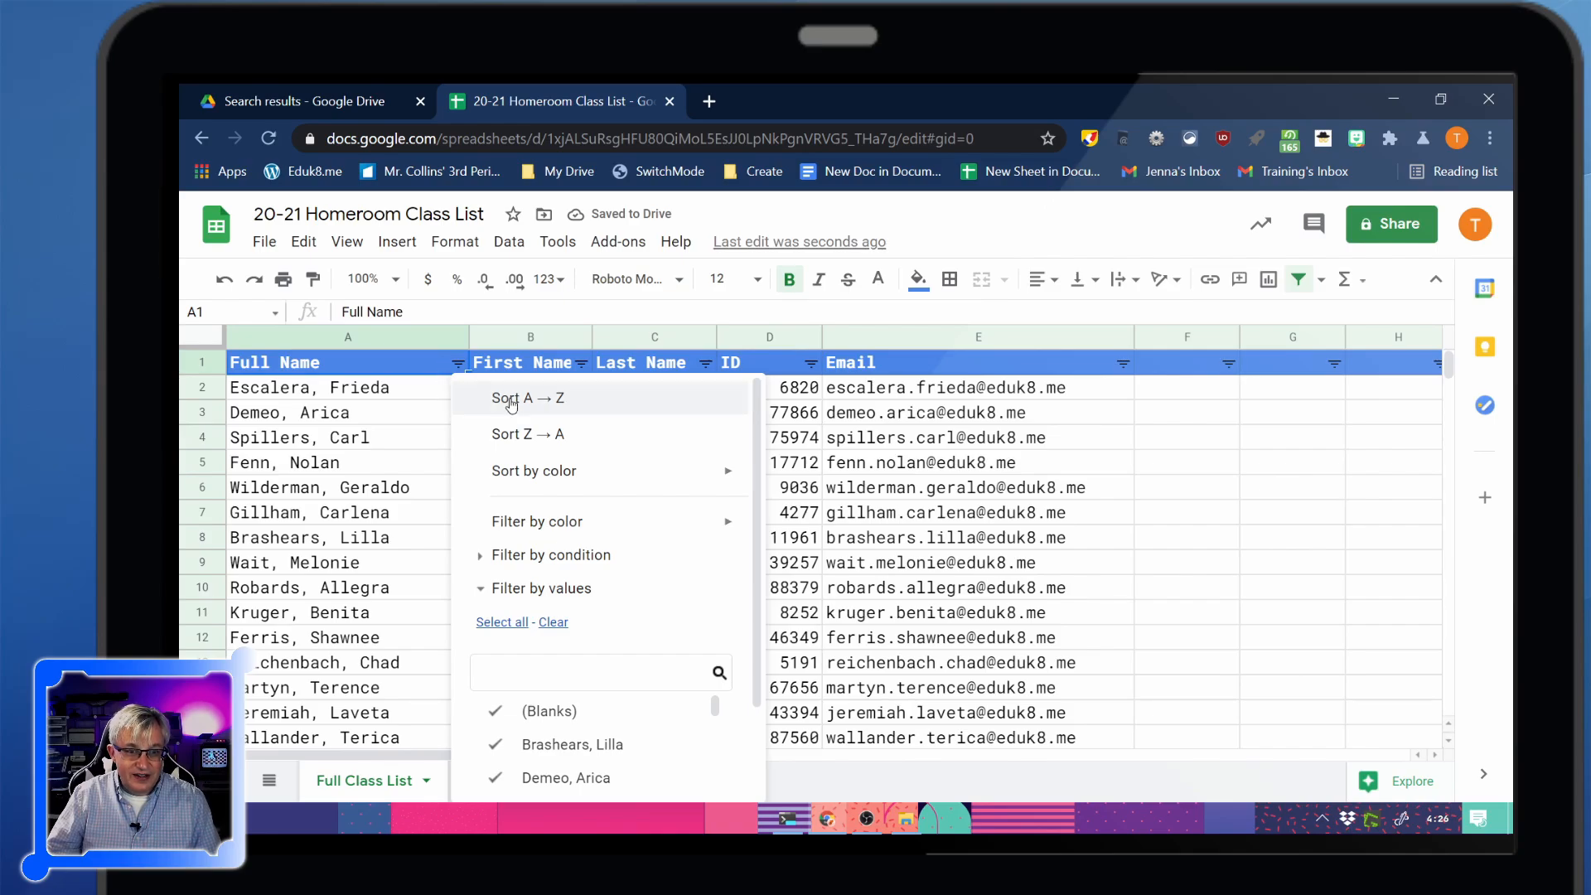
click(513, 400)
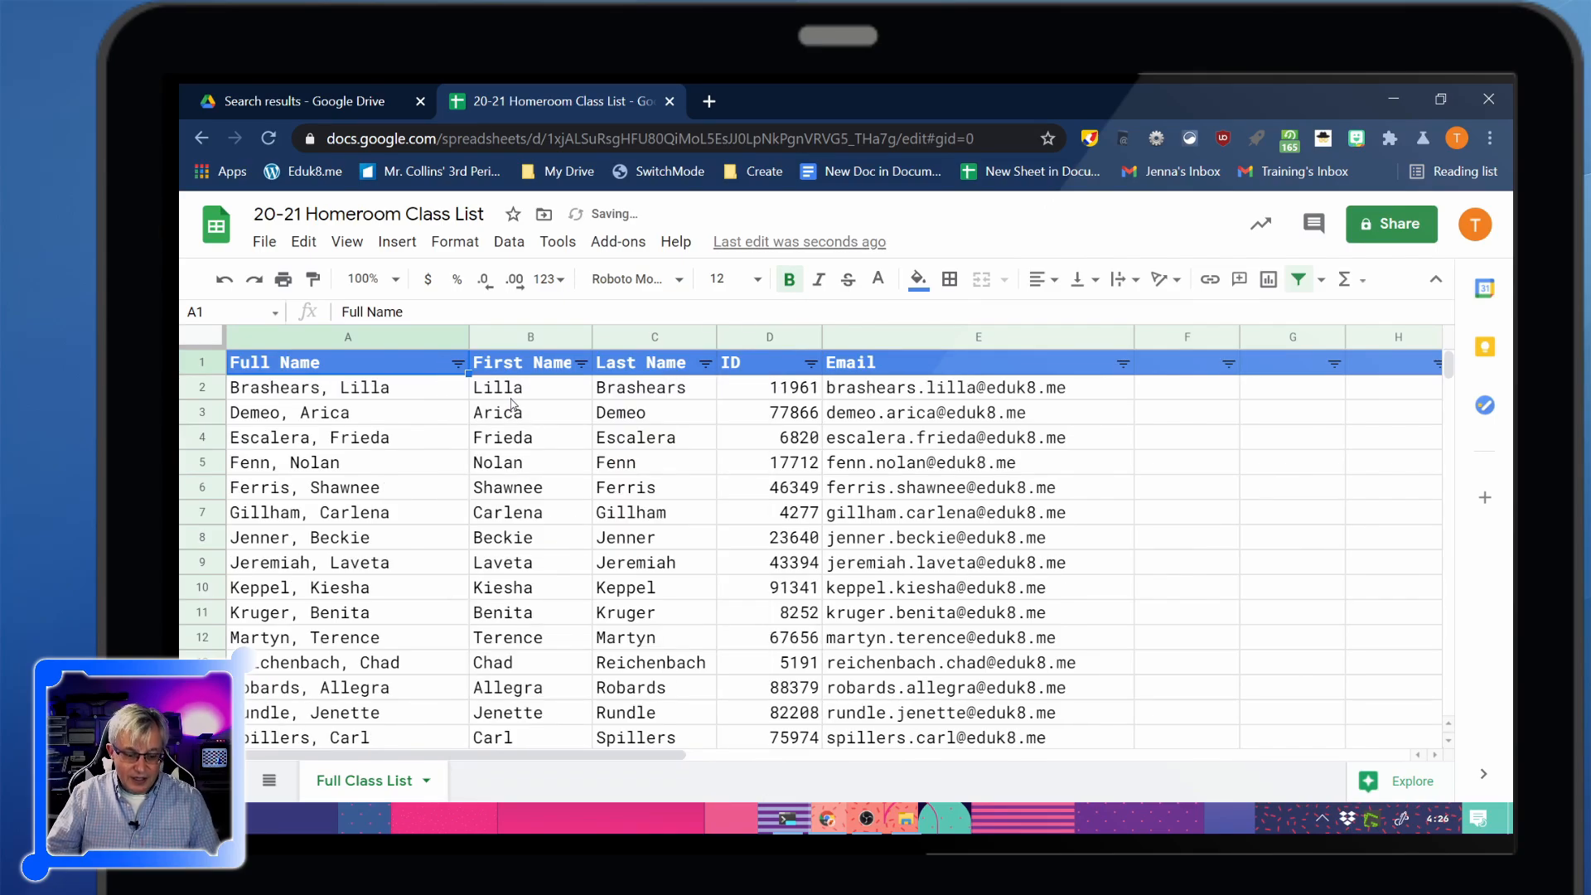
key(ctrl+z)
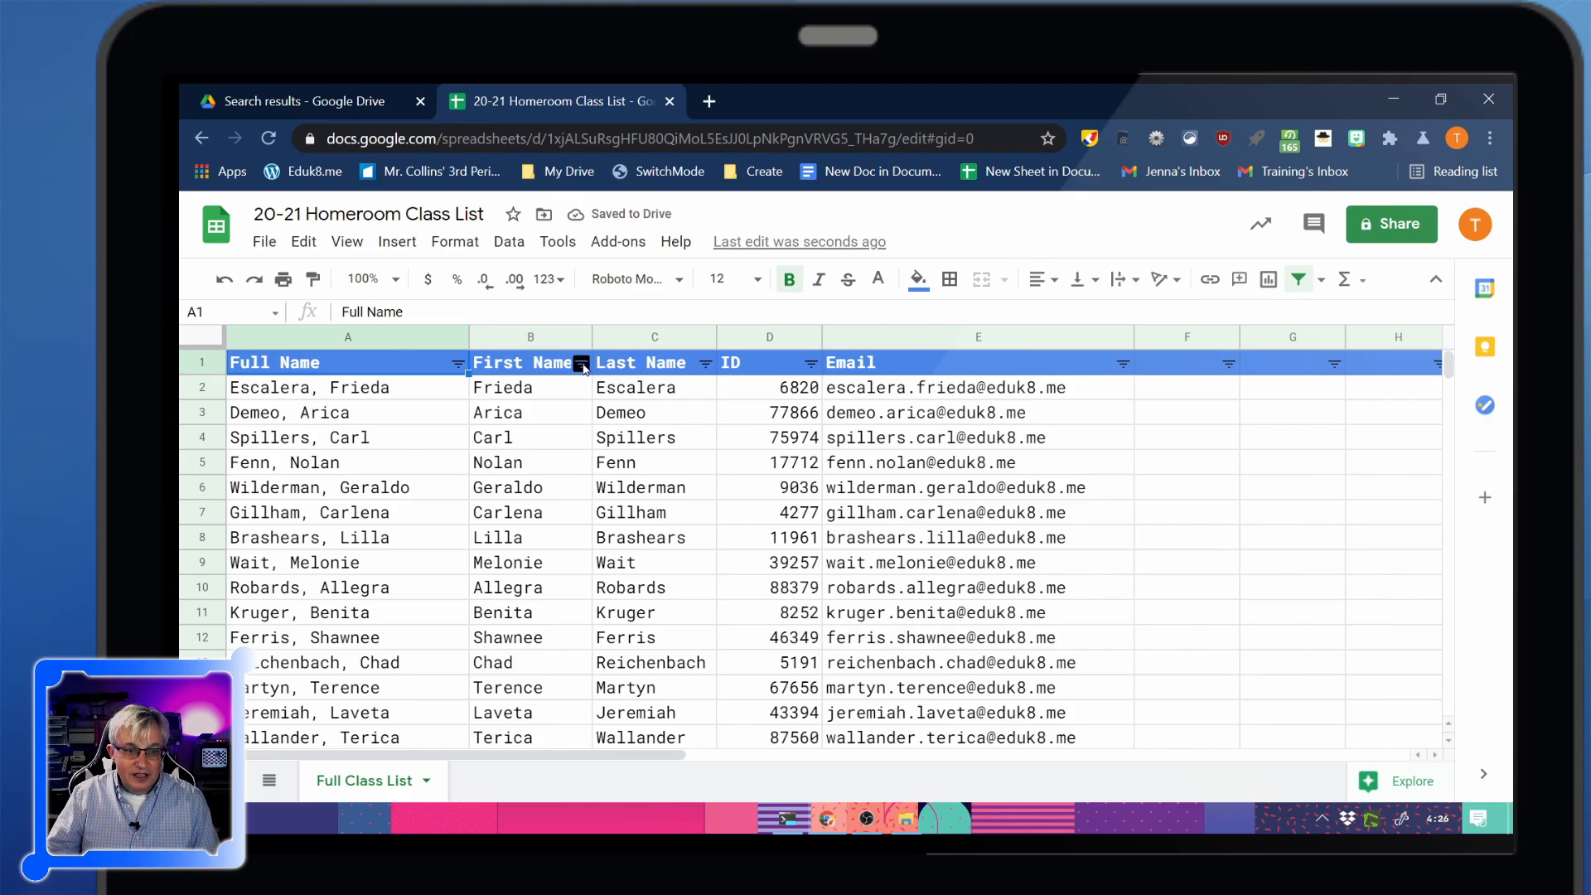
Try First Name and ID sorts, then sort the roster A→Z by Full Name
click(582, 363)
click(497, 402)
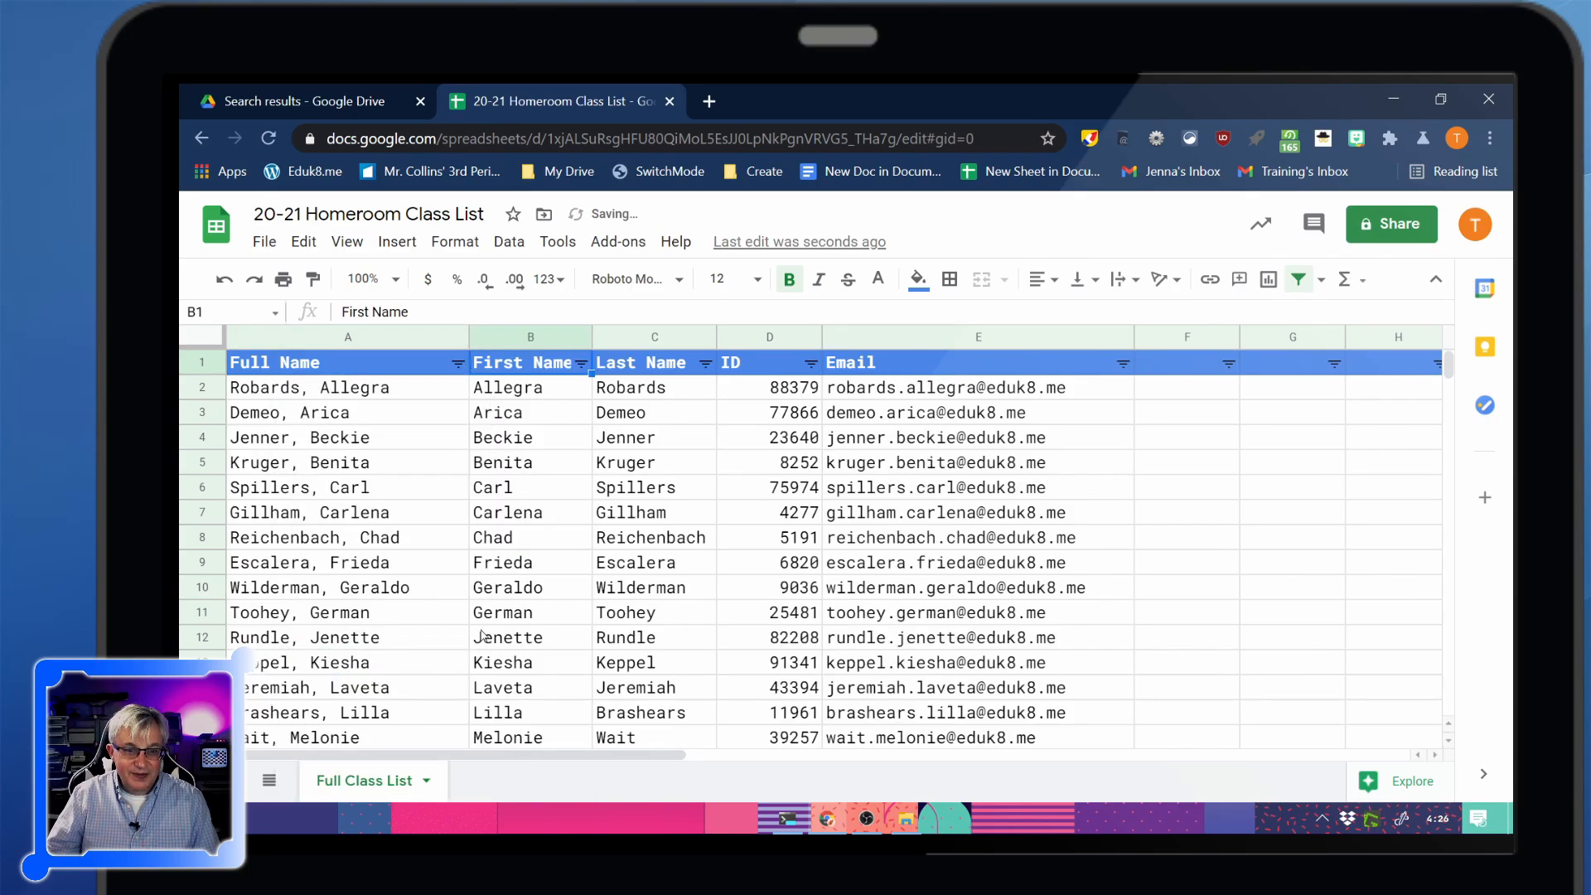
click(810, 364)
click(729, 399)
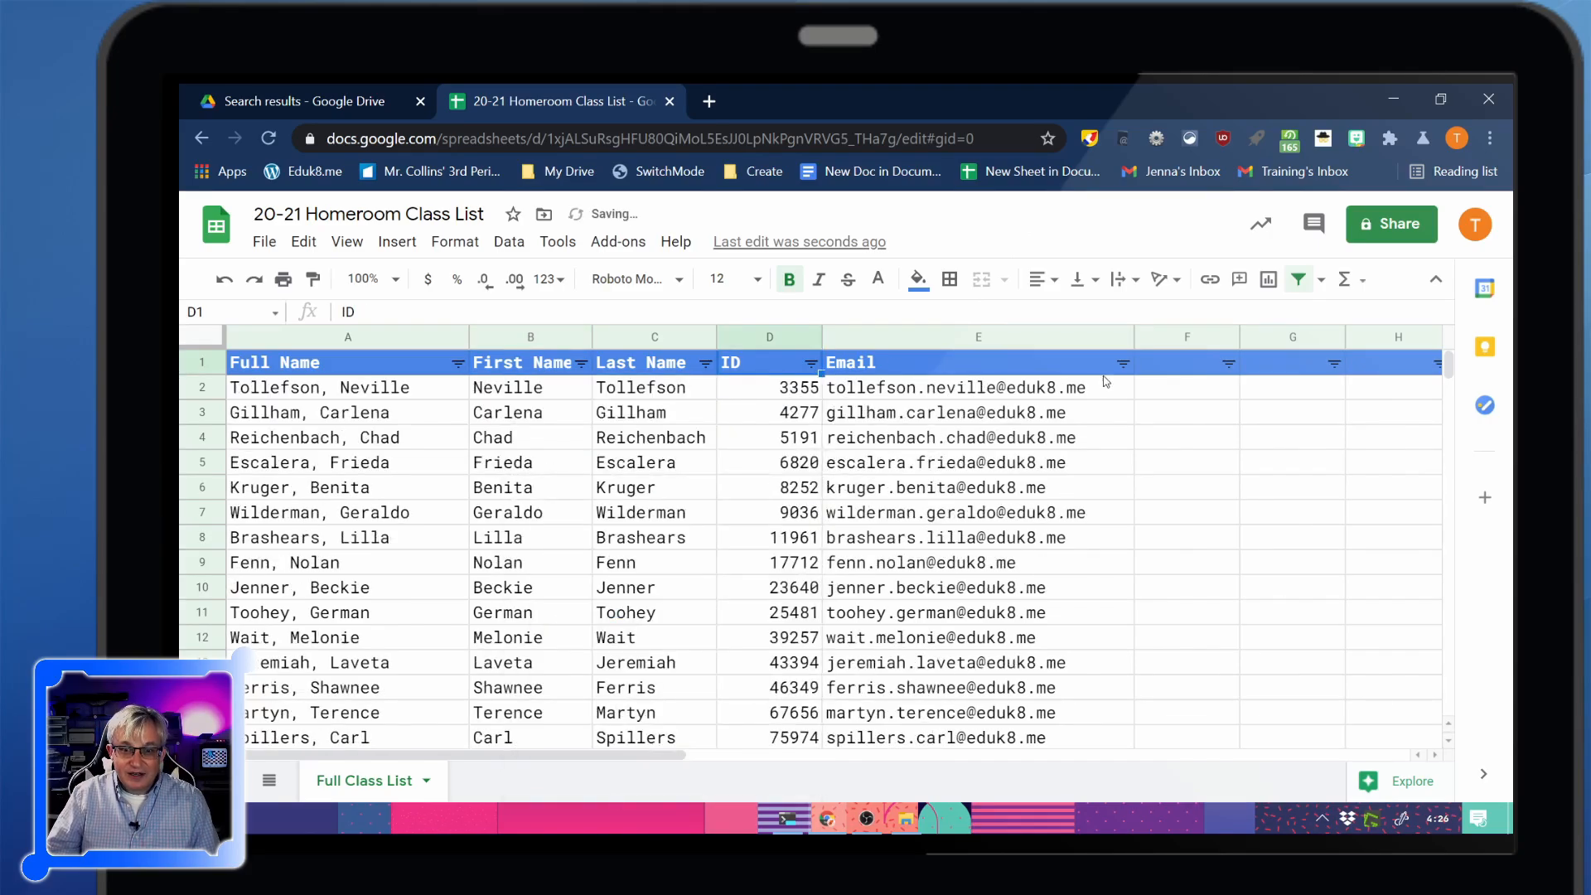
click(459, 364)
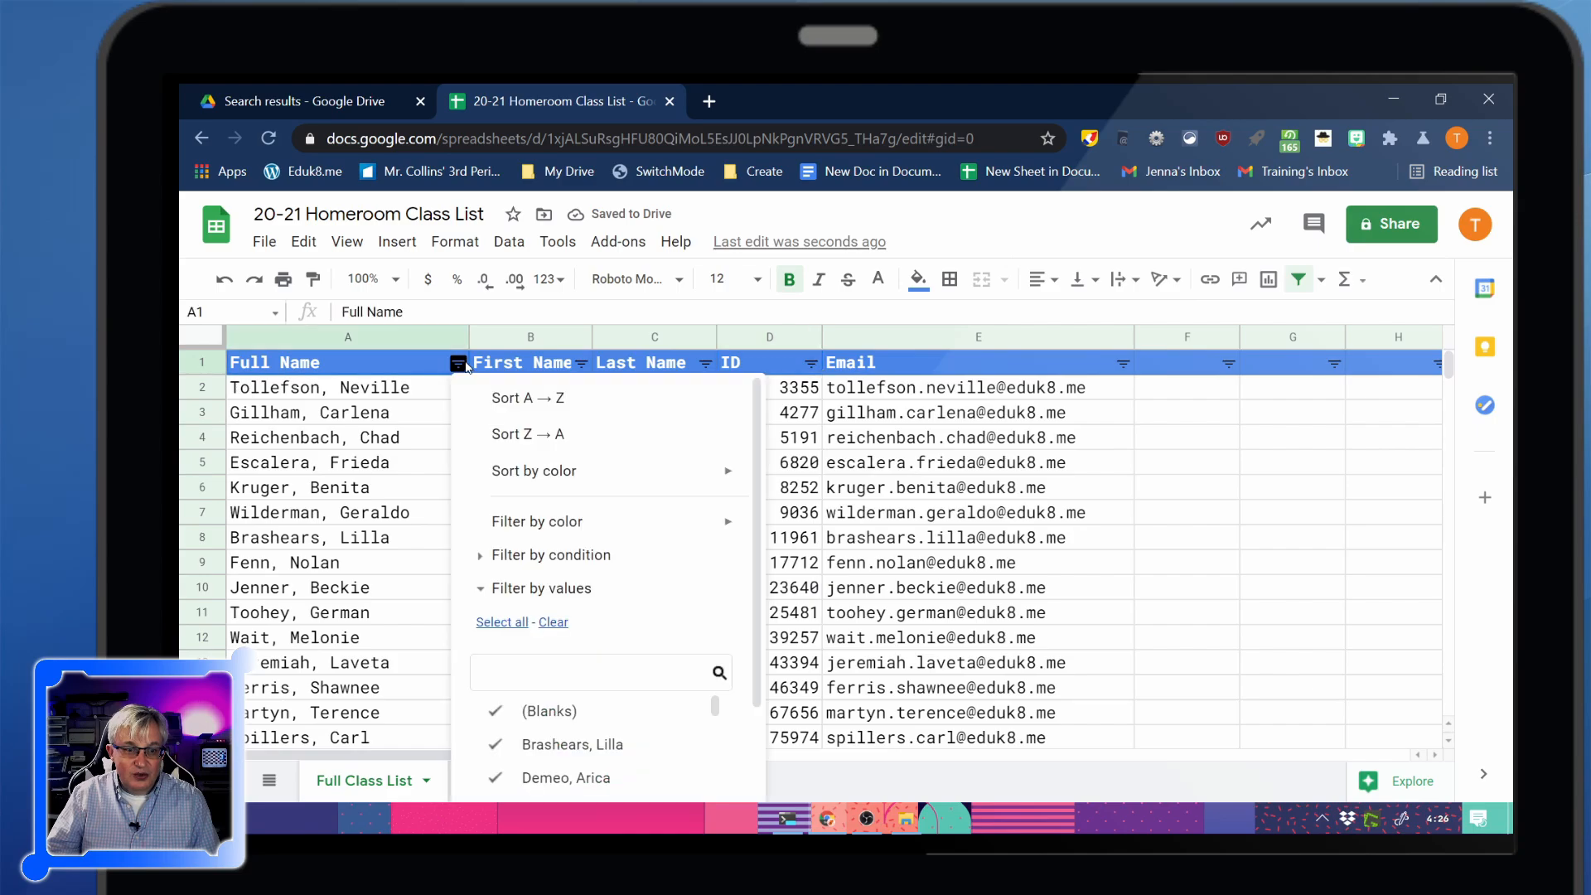
click(511, 401)
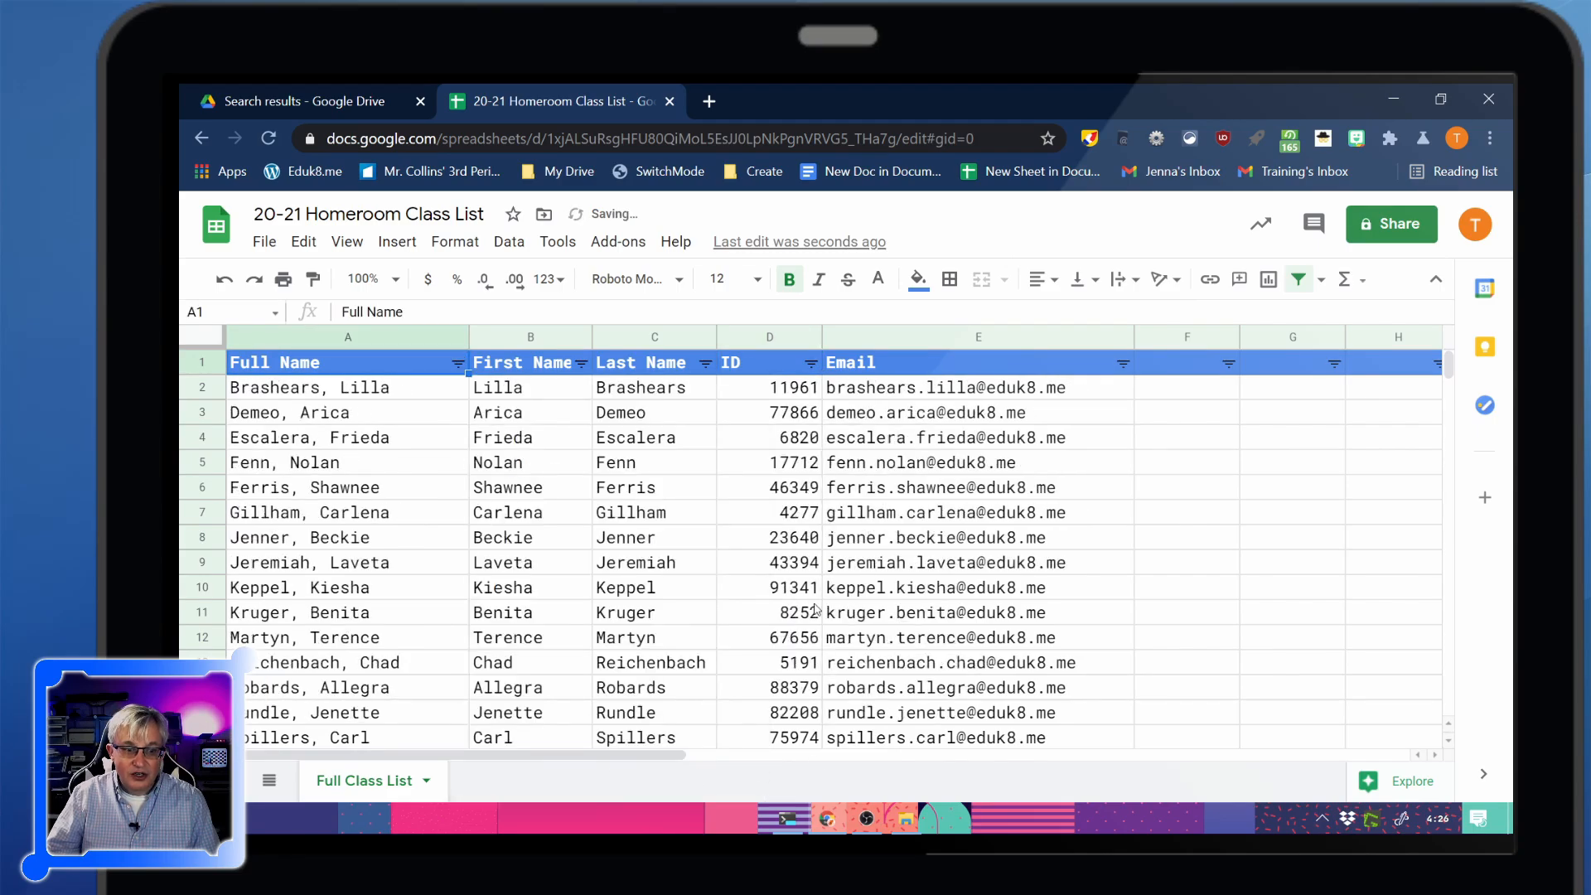
scroll(629, 582, down, 3)
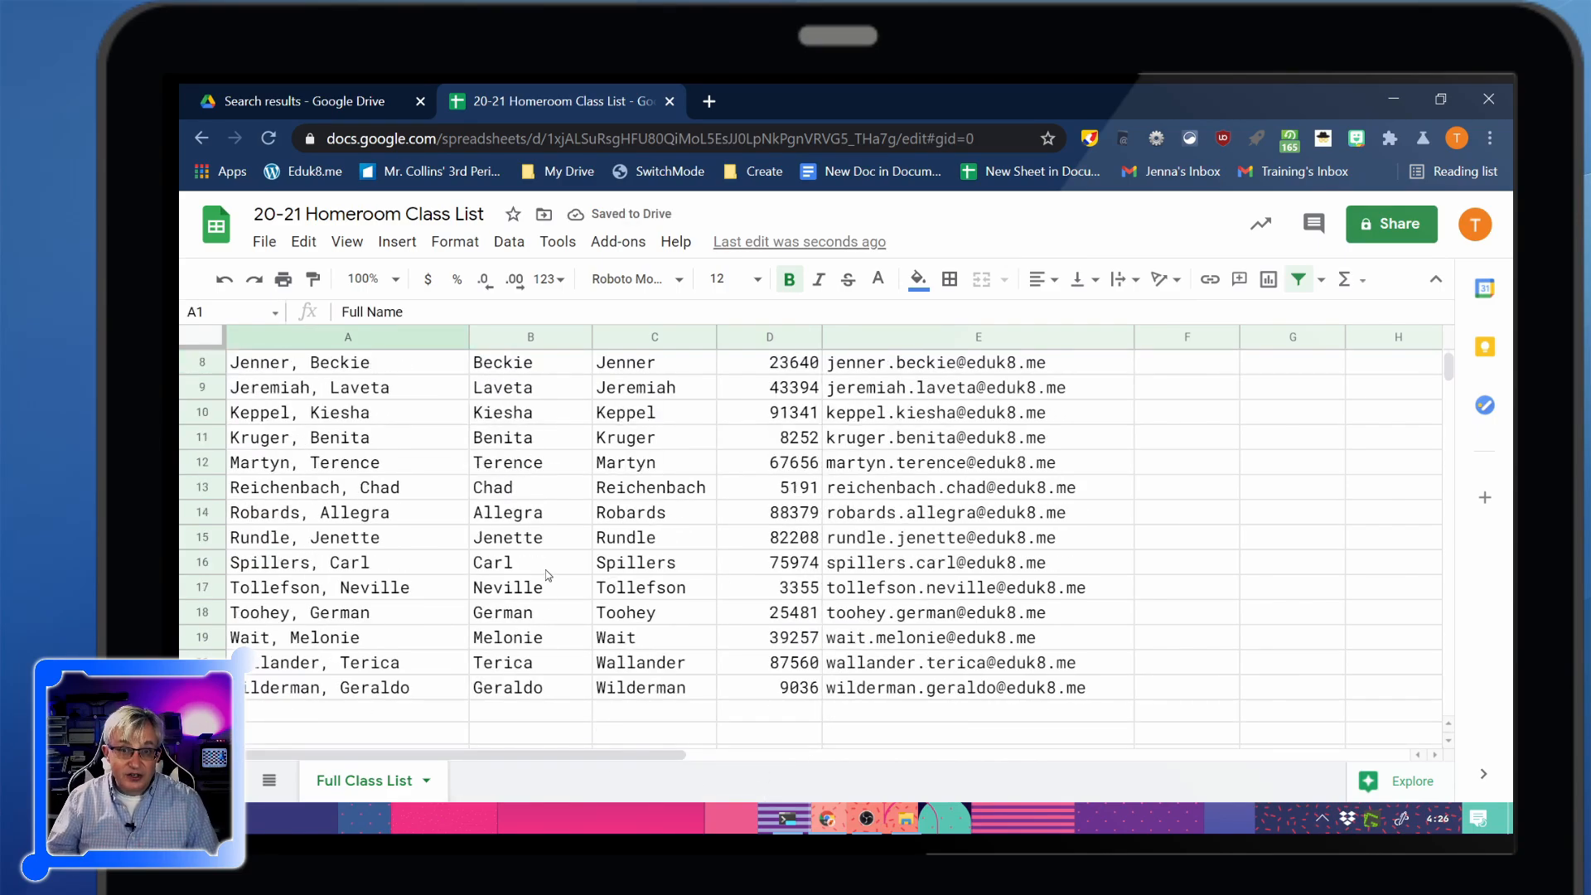
Enter a new student's full name, first name, last name, ID and school email in row 22
click(324, 711)
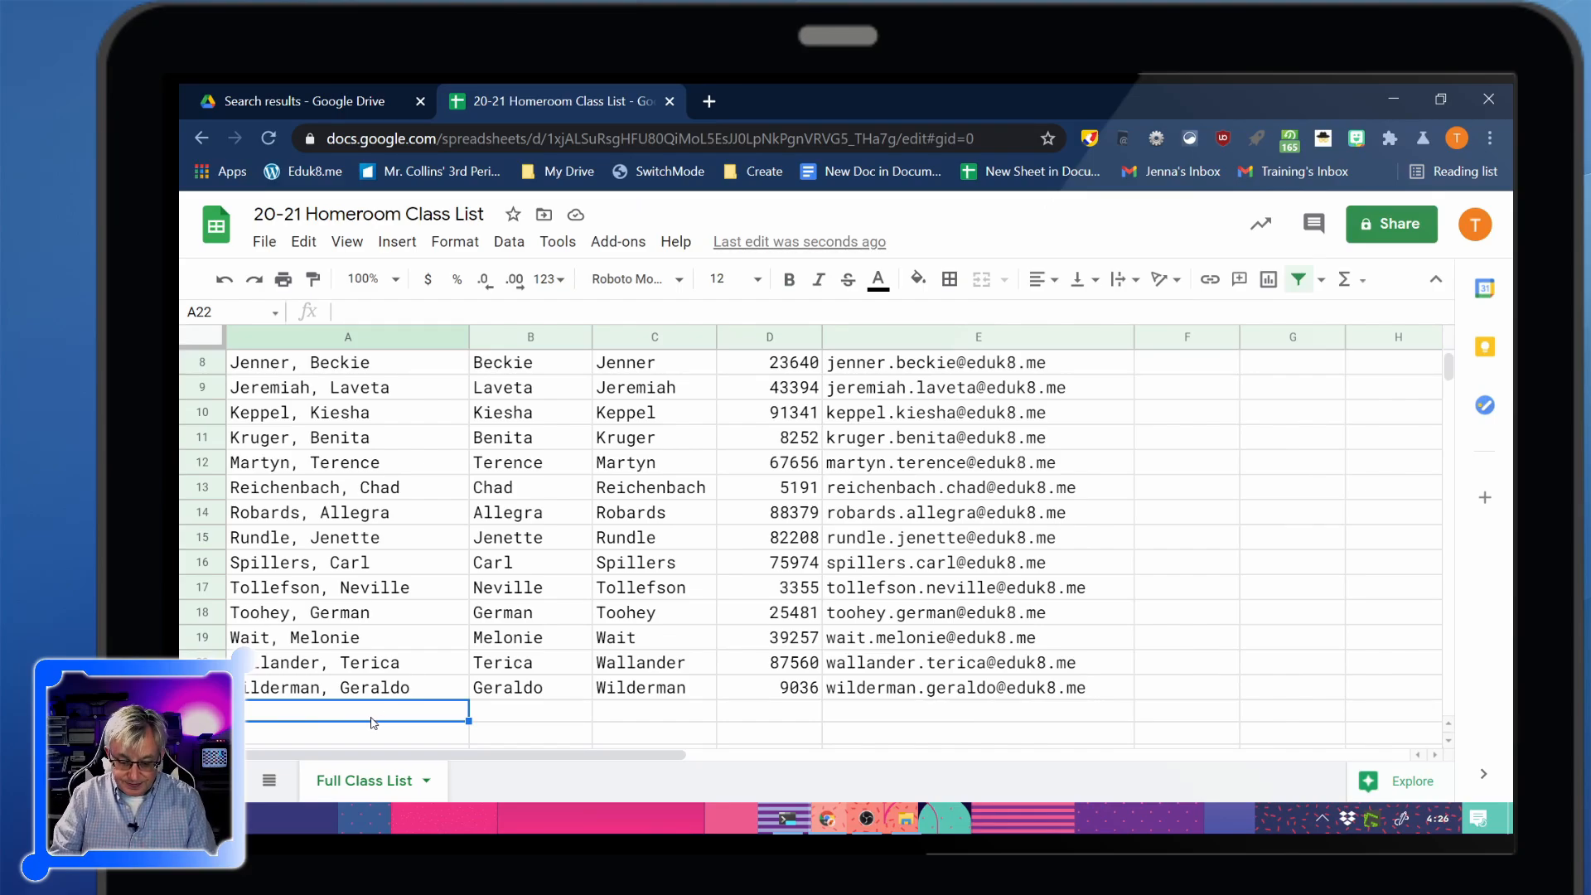
text(Lightyear, Buzz)
key(Tab)
text(Buzz)
key(Tab)
text(Lightyear)
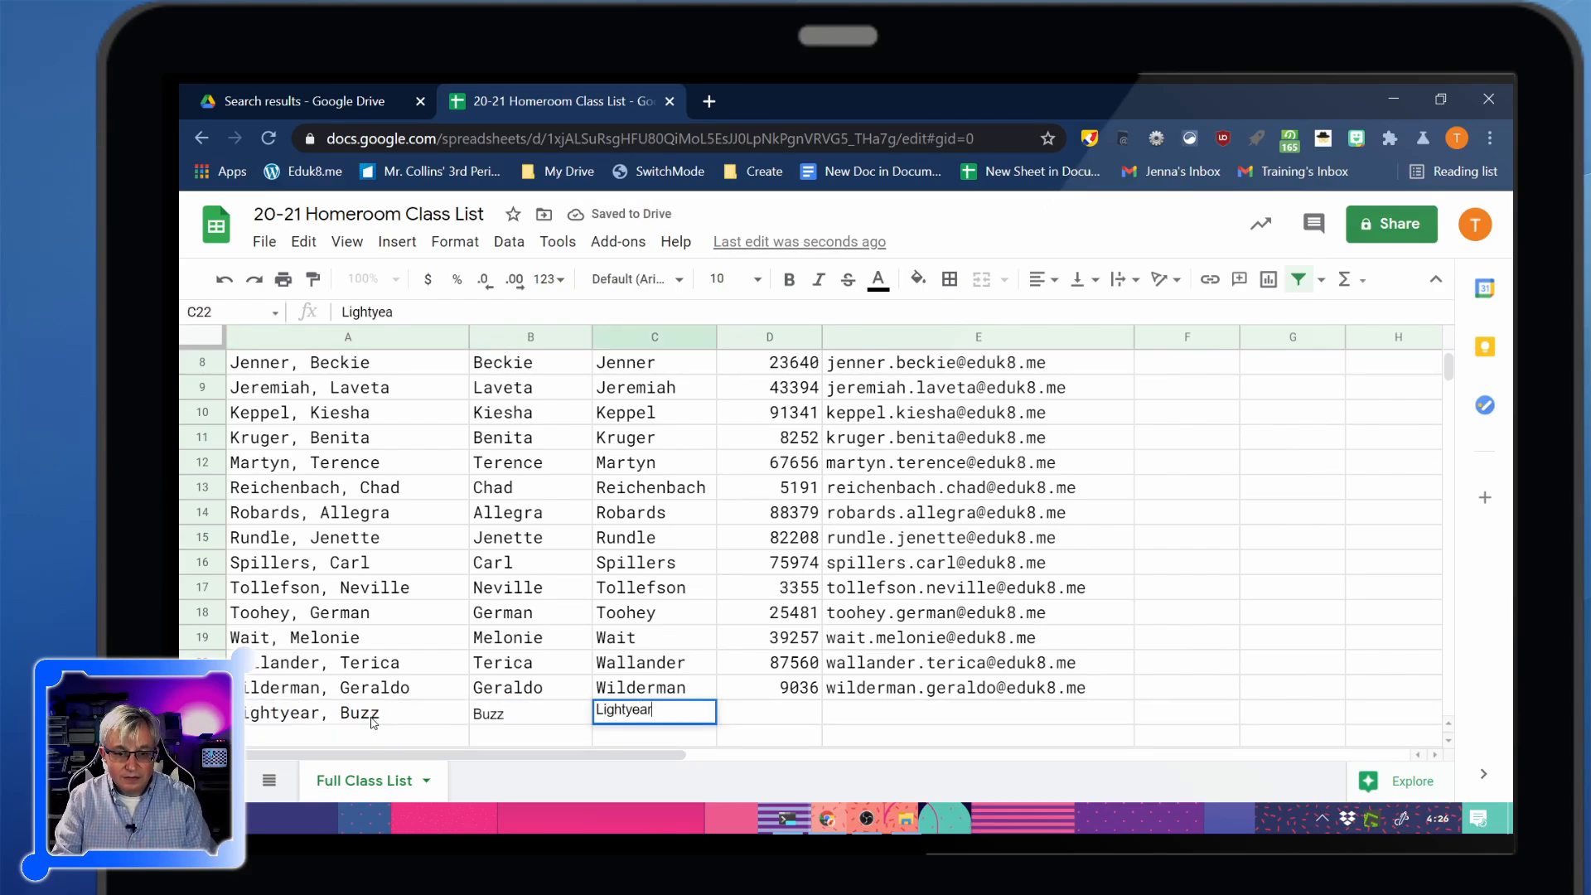
key(Tab)
text(195402)
key(Tab)
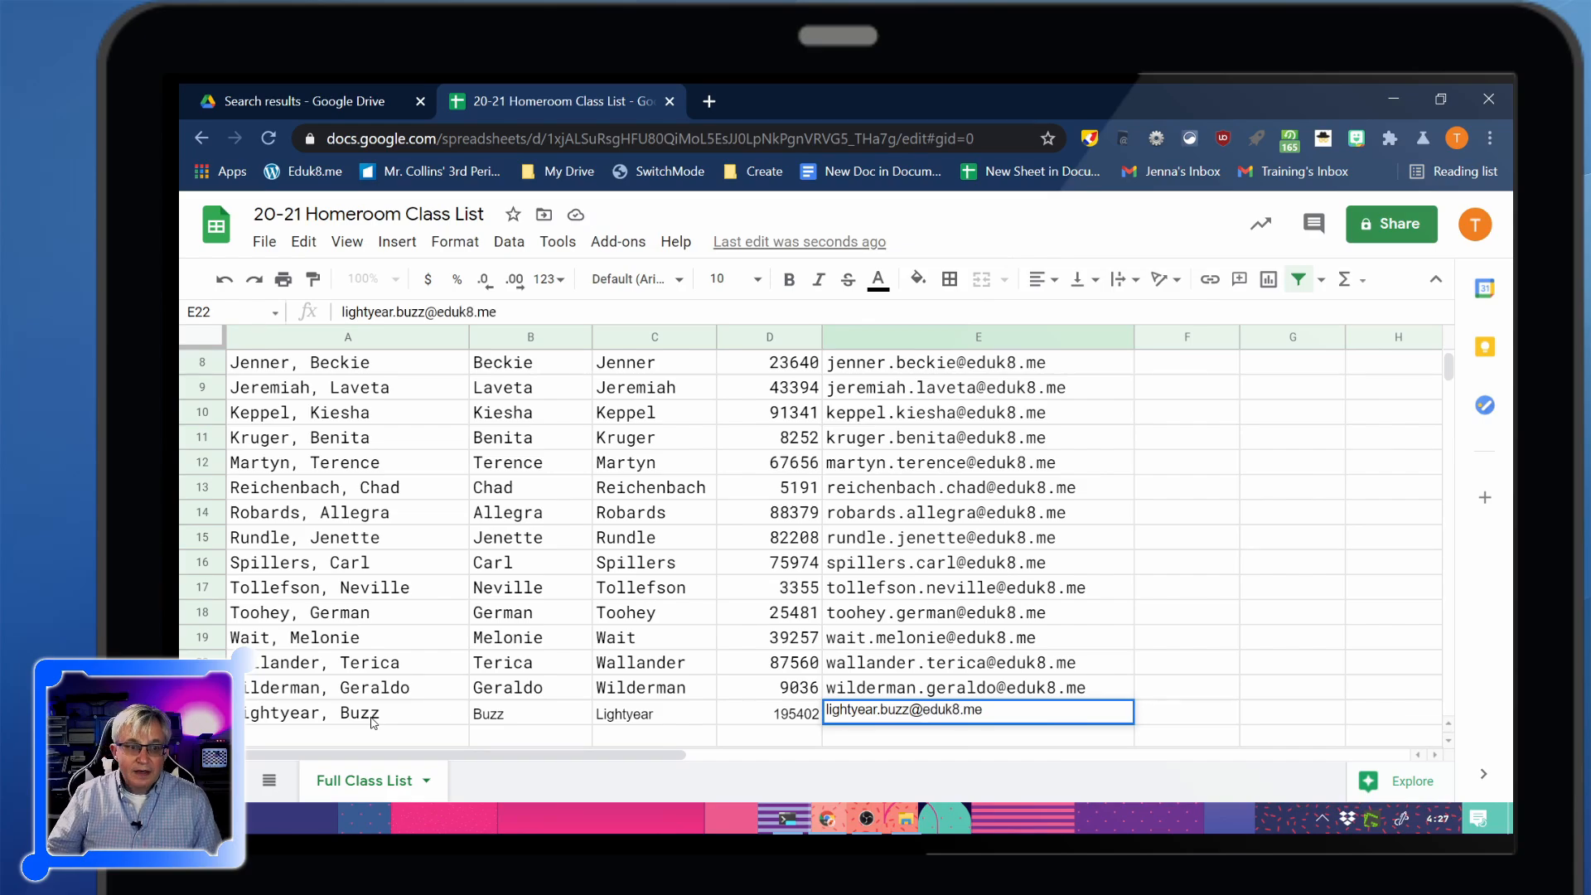
key(Return)
Re-sort the roster A→Z by Full Name so the new student lands in row 12
key(ctrl+Home)
click(458, 363)
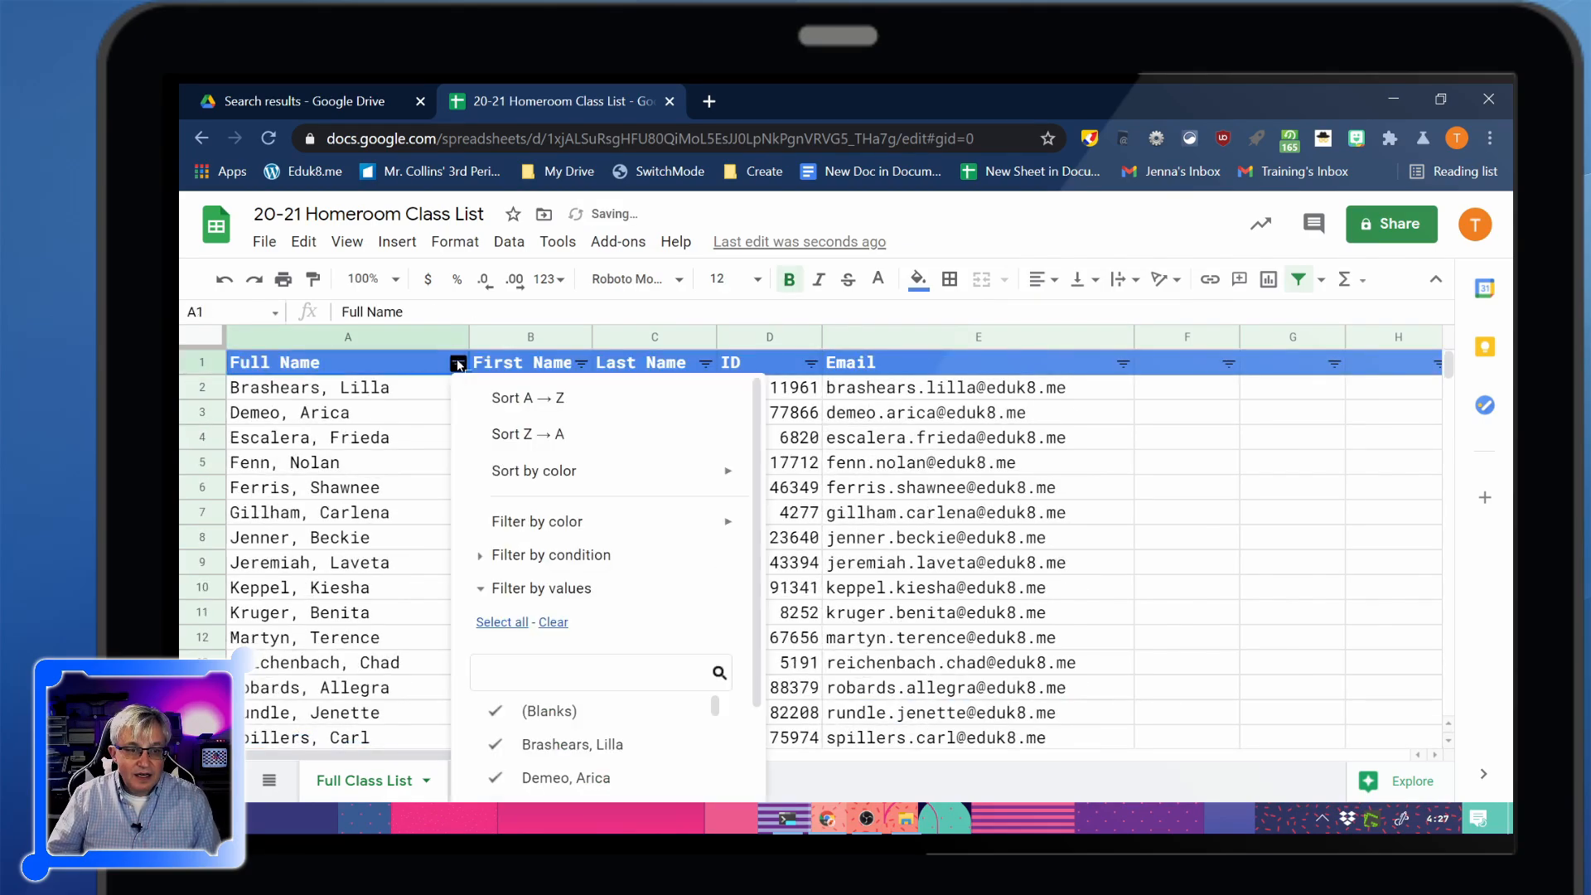
click(530, 398)
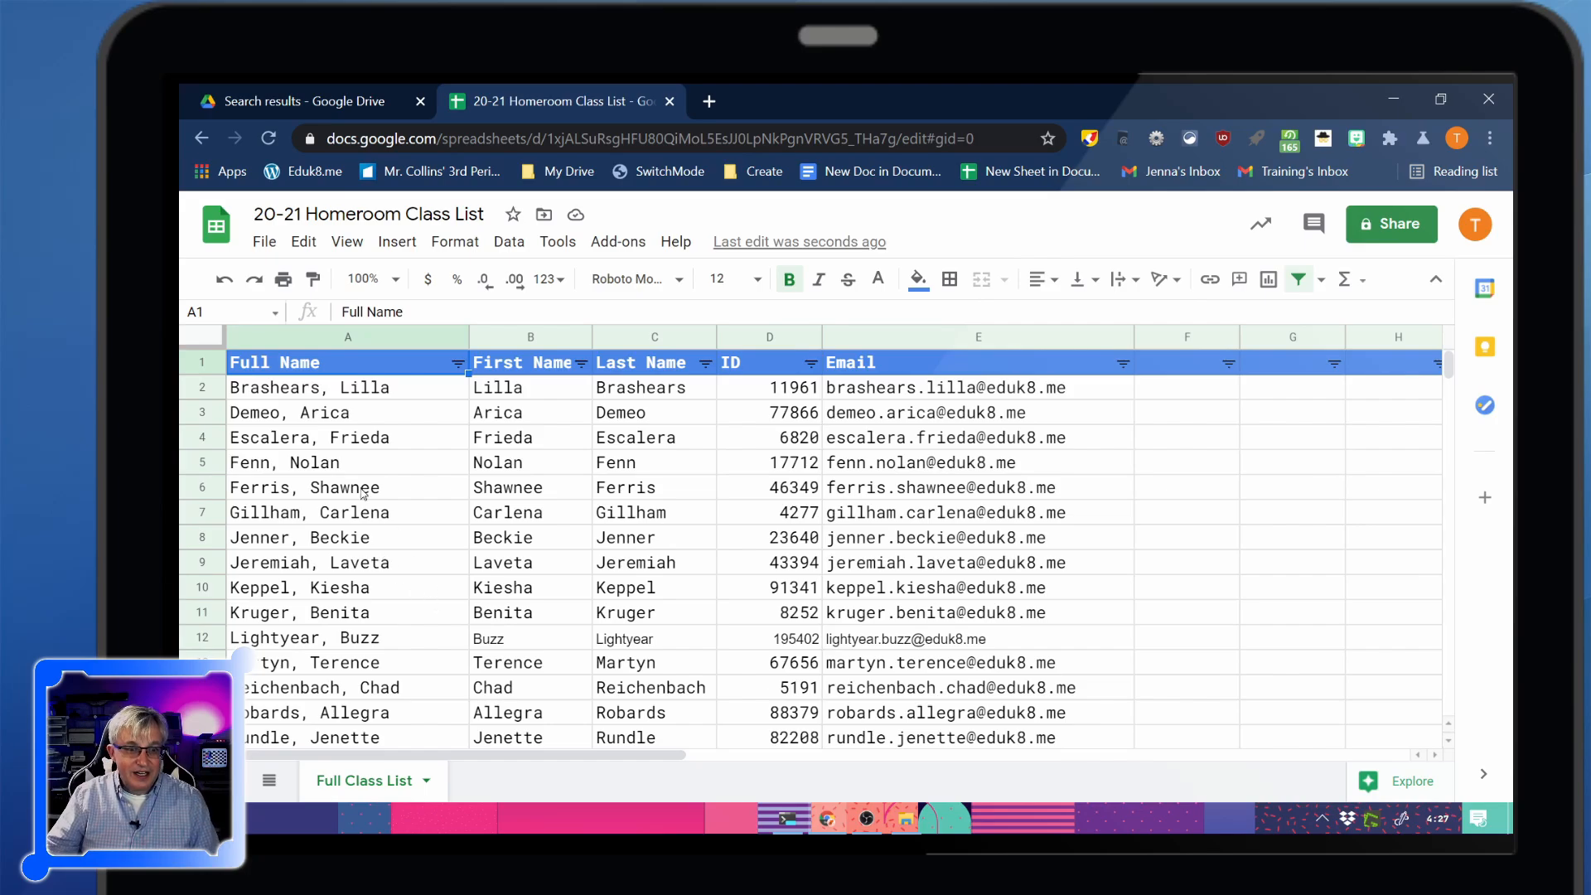
click(507, 242)
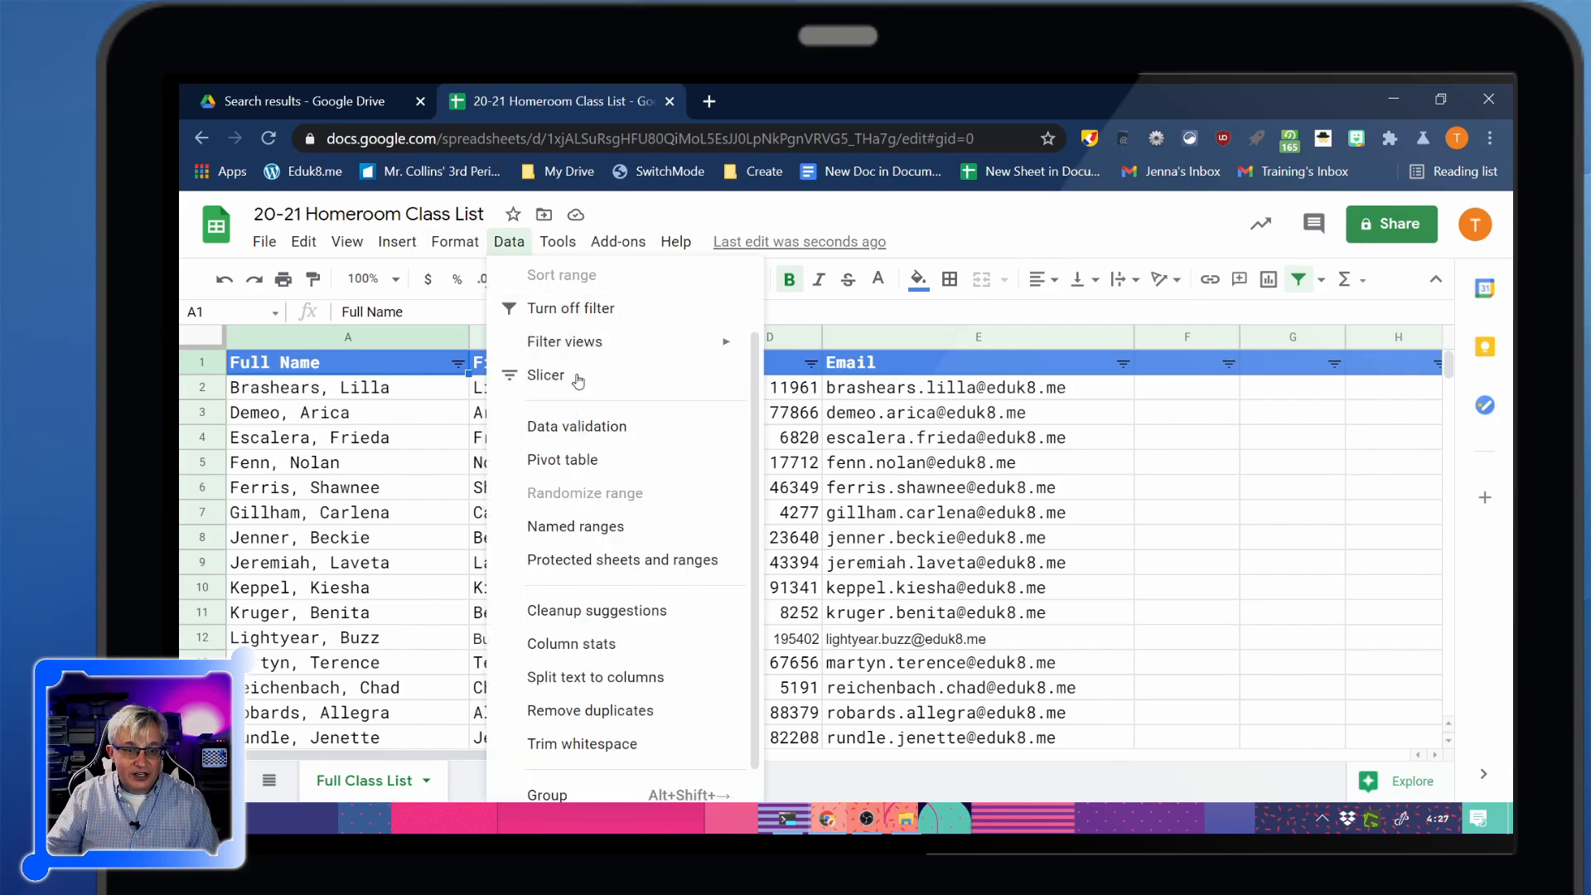
click(564, 308)
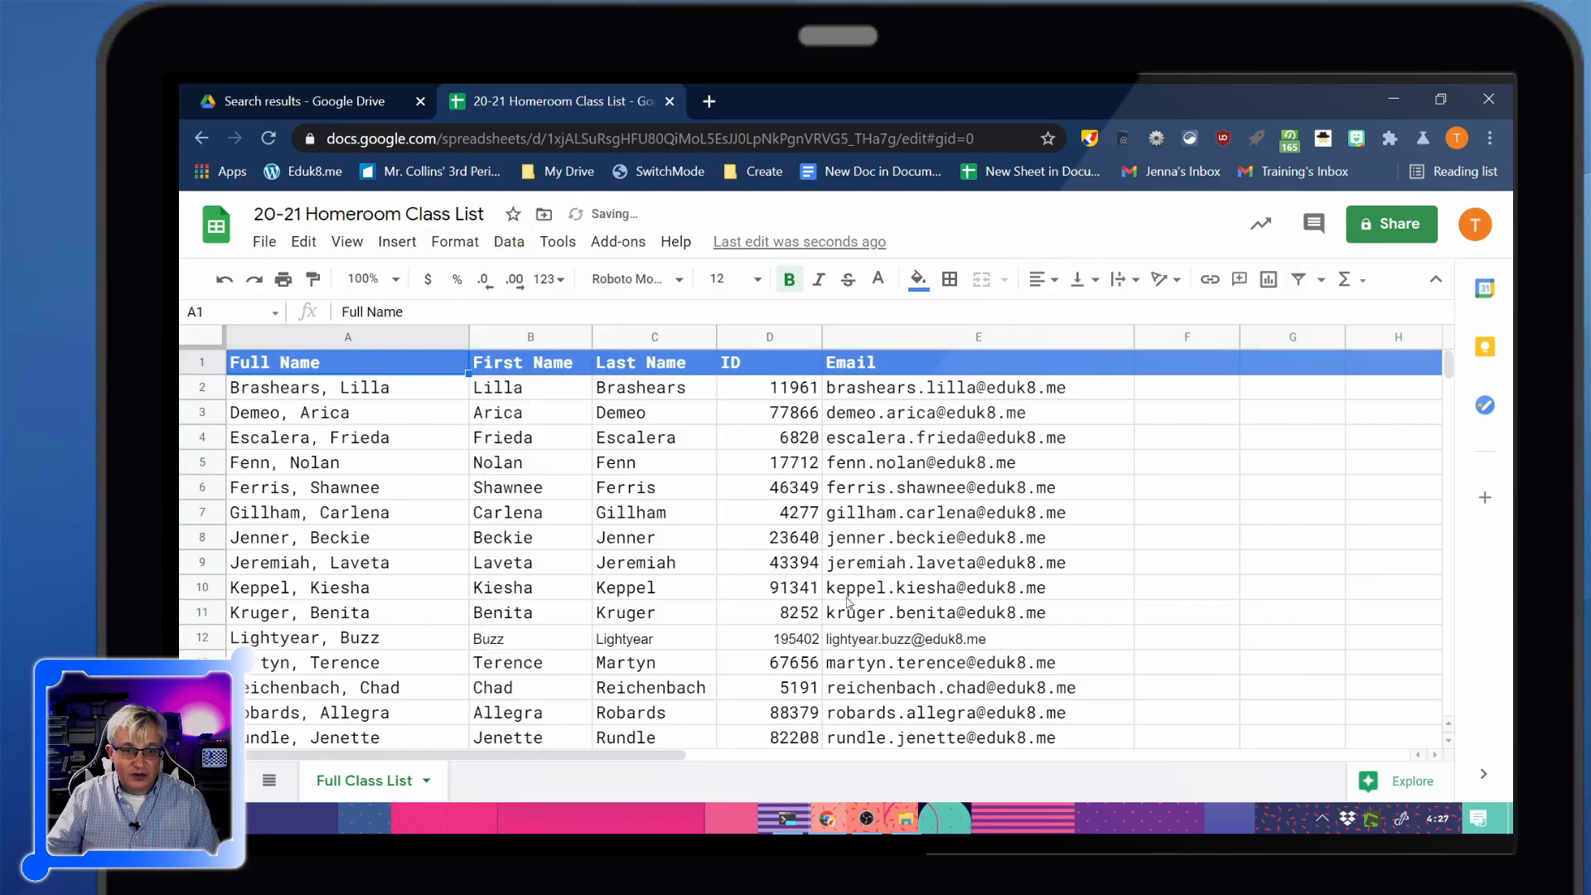
click(638, 550)
click(211, 332)
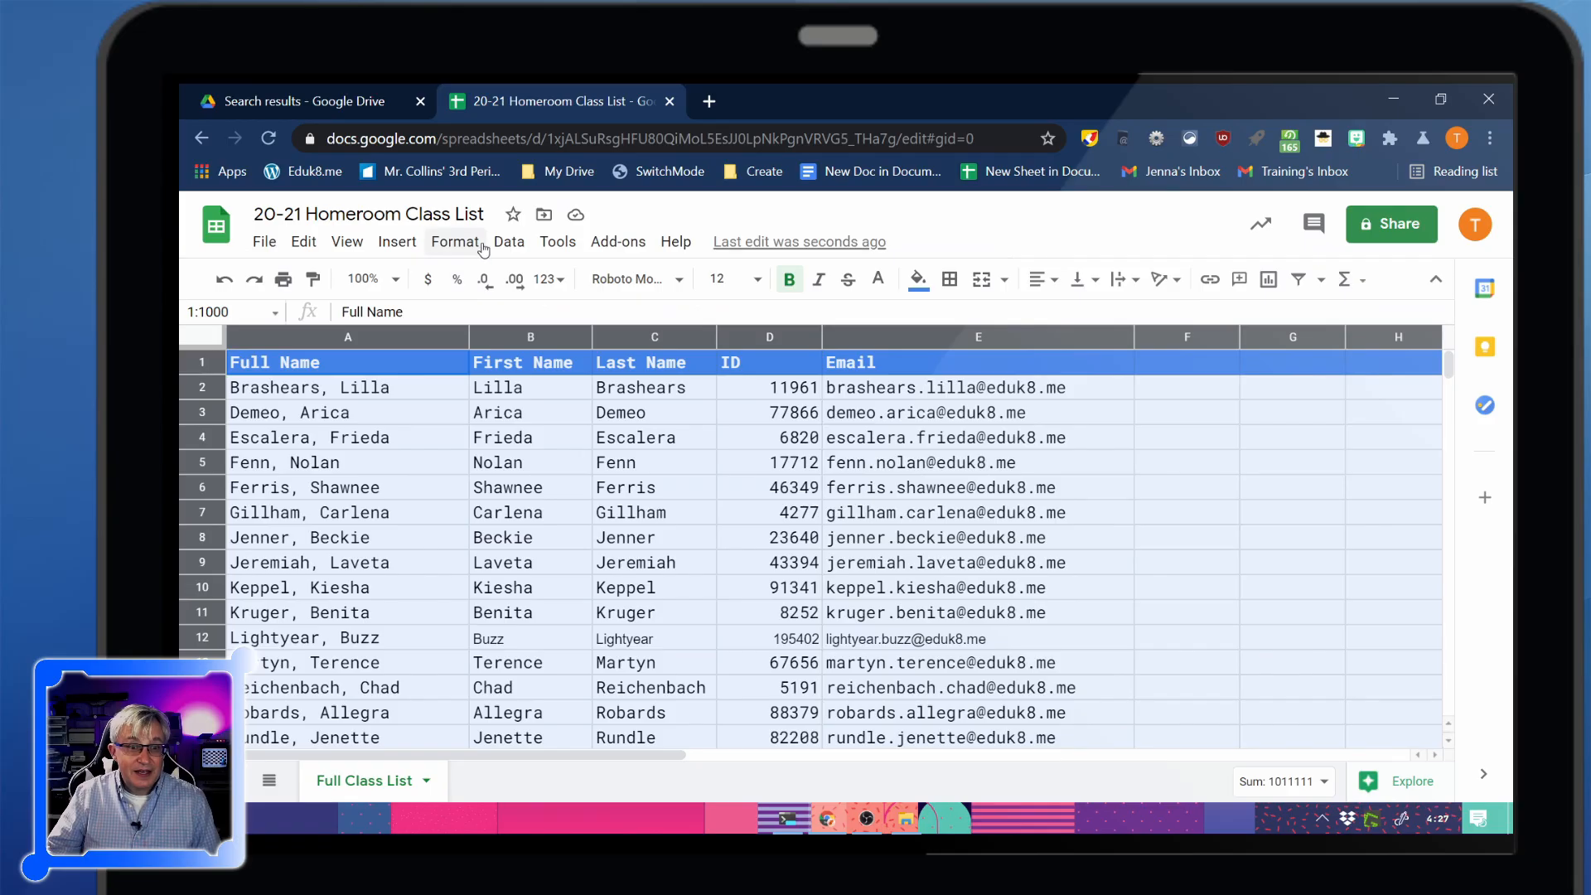
click(509, 241)
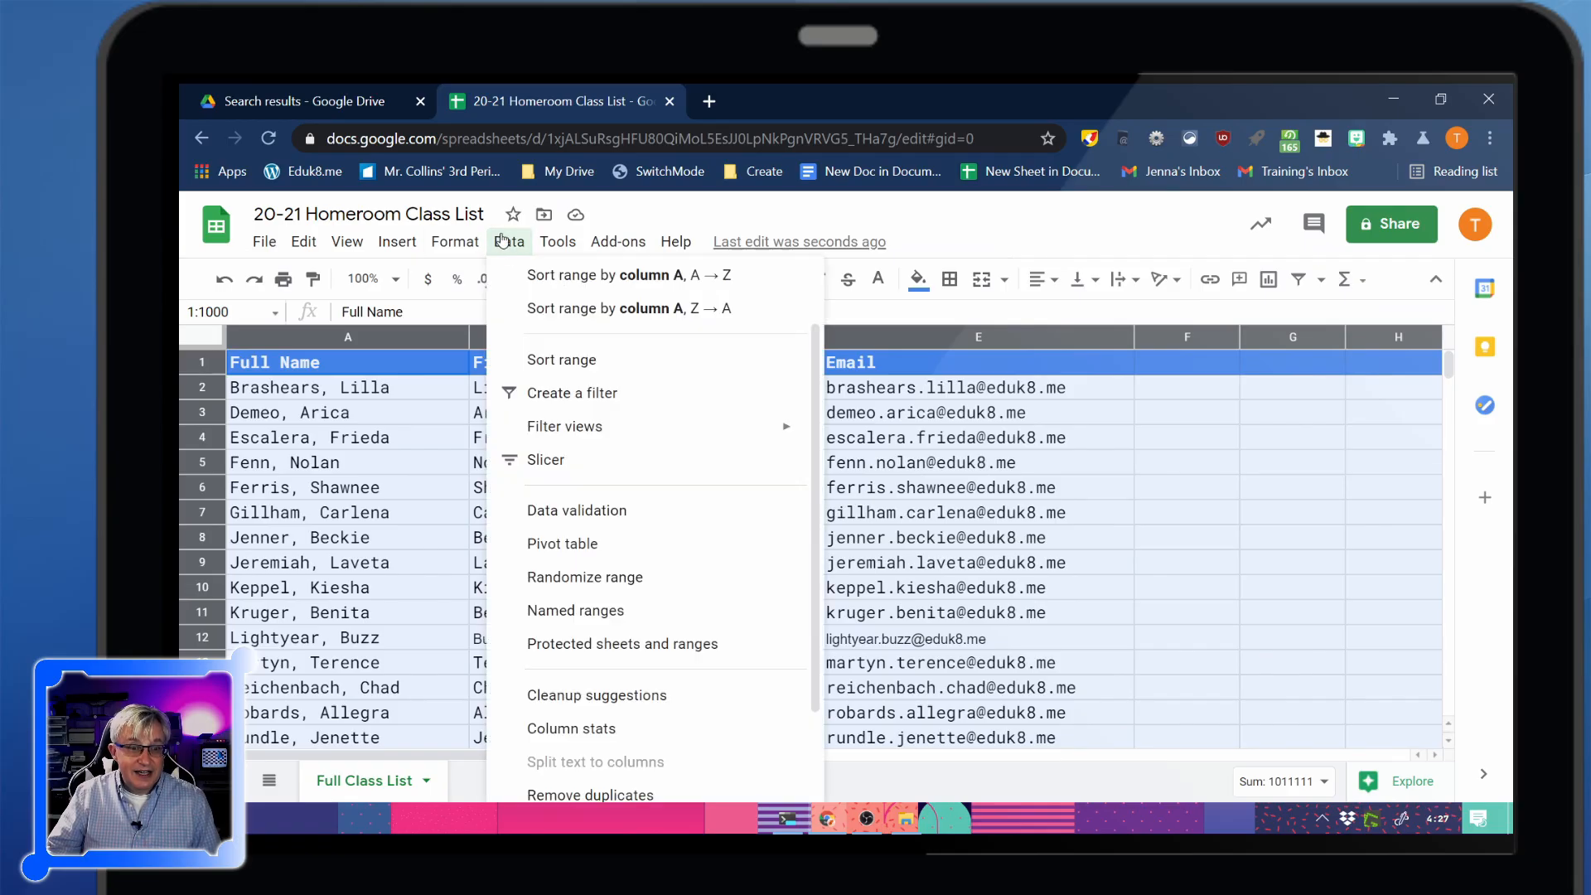
click(572, 393)
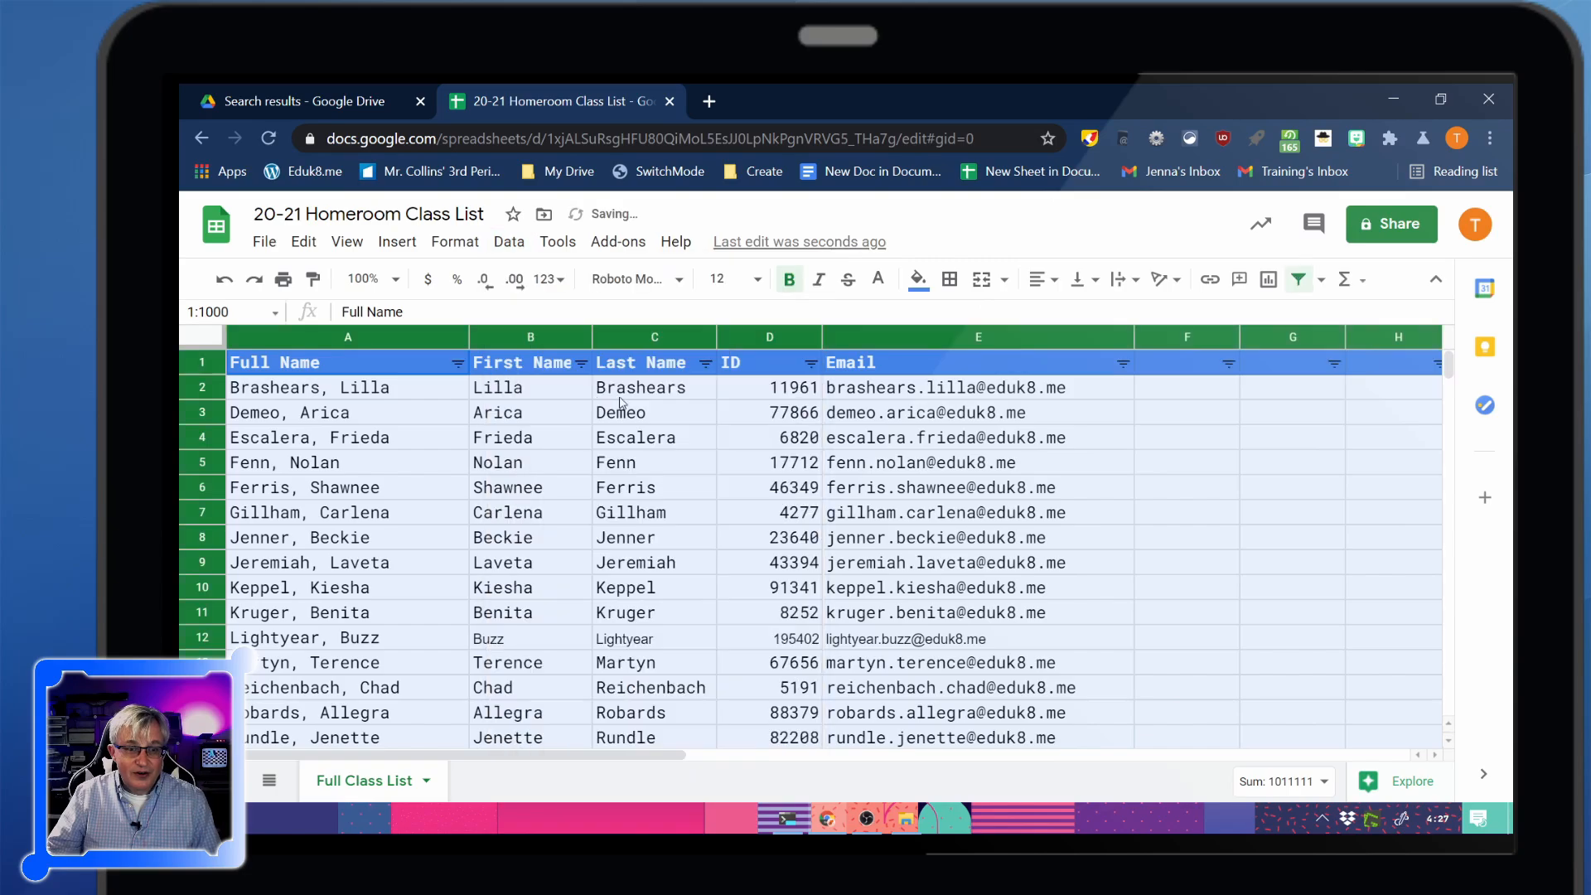
click(465, 363)
click(519, 399)
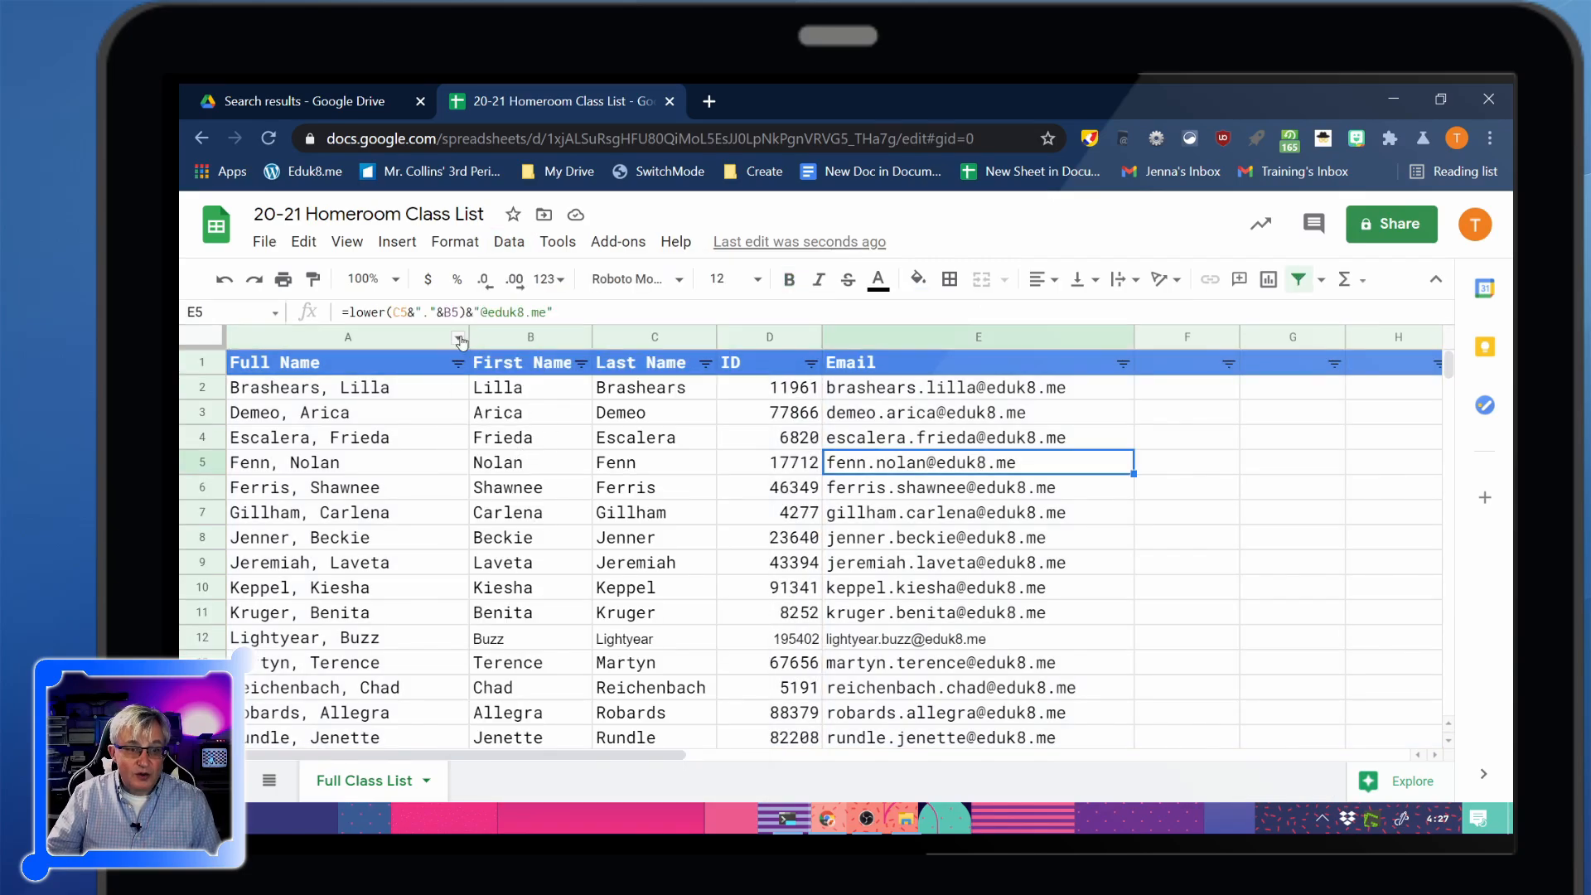
click(458, 338)
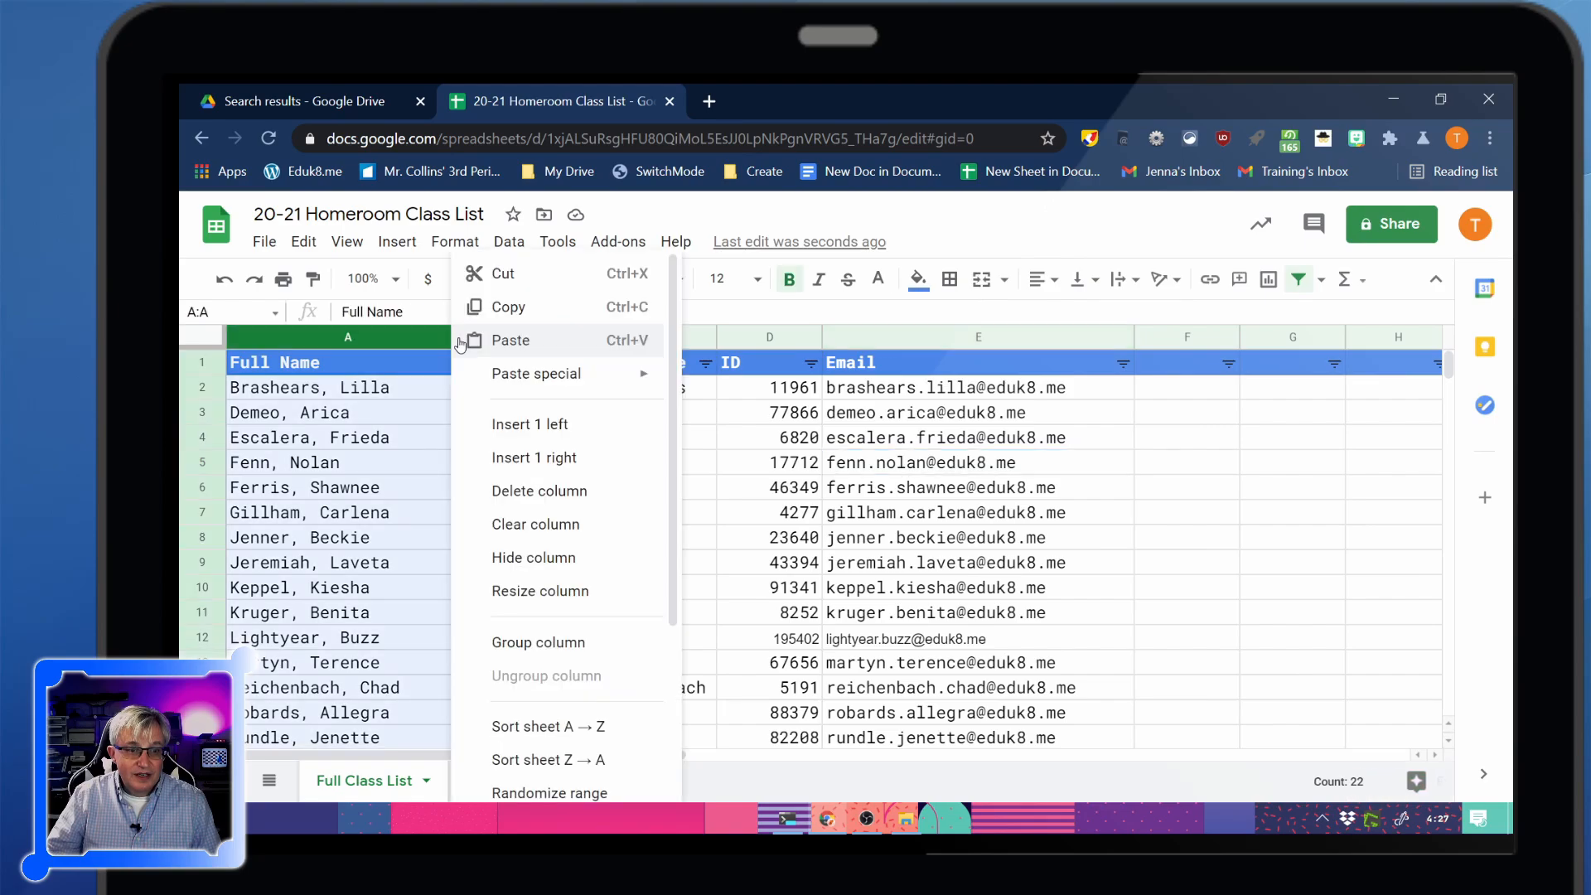
click(553, 729)
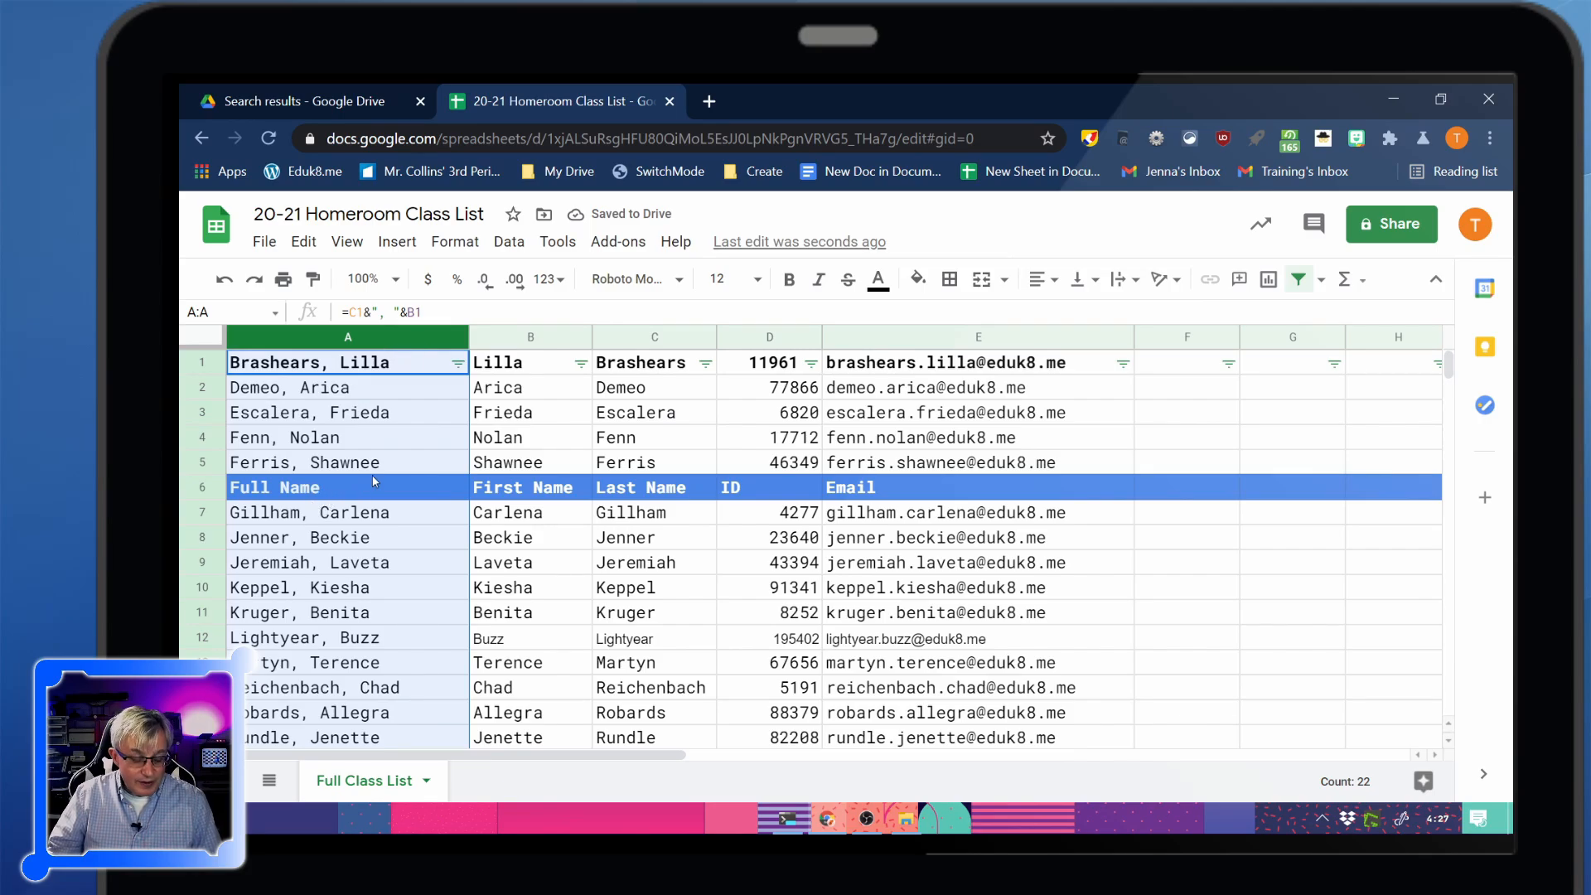
key(ctrl+z)
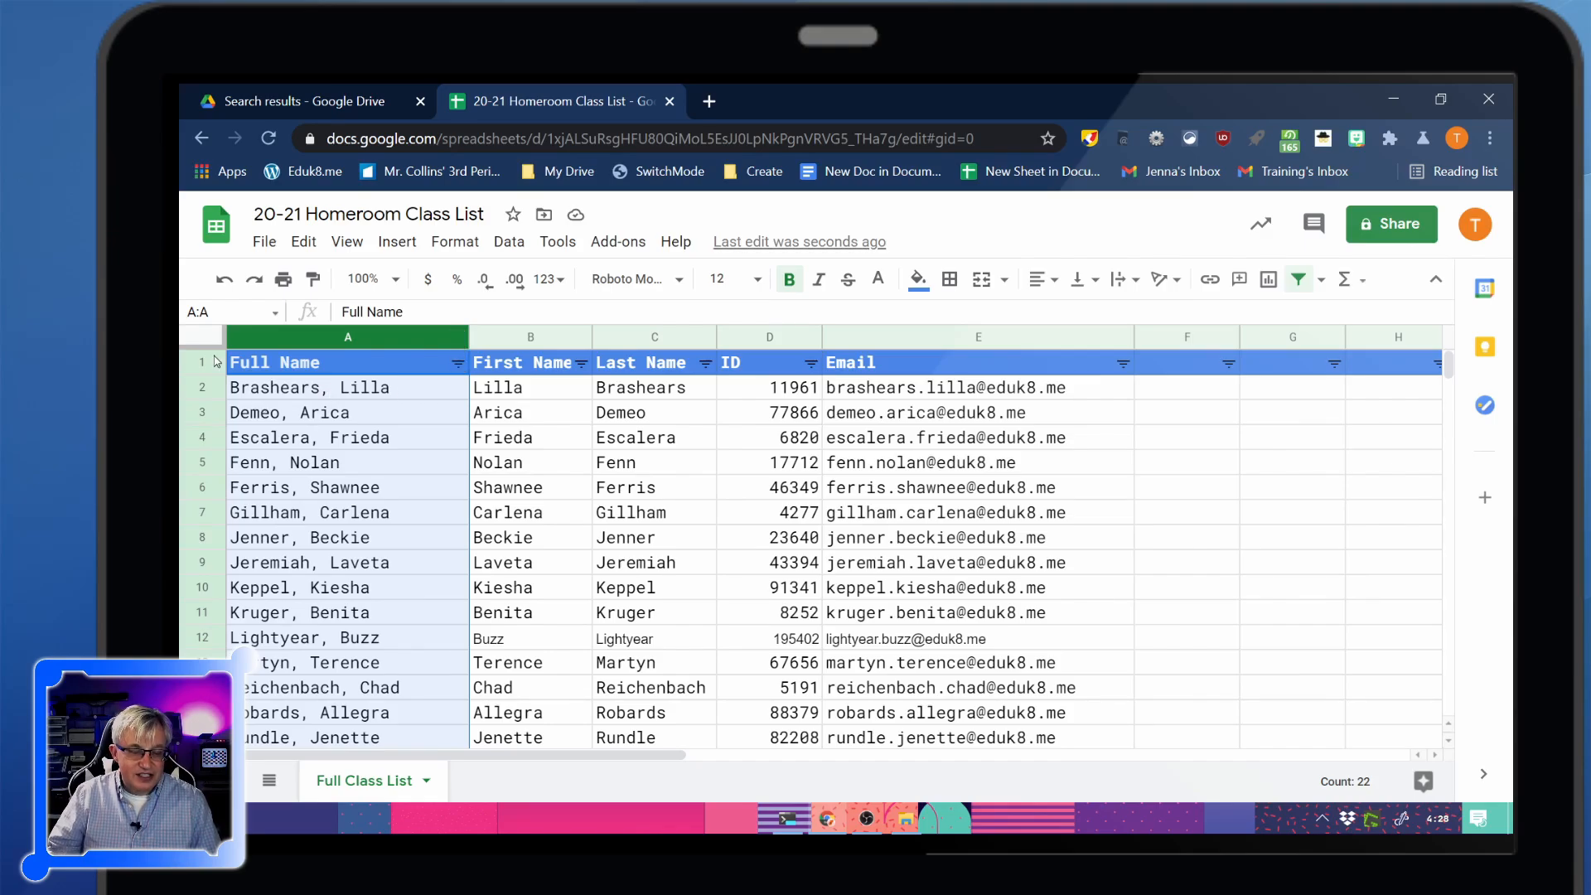
Turn off the header-row filter, re-create it once and remove it again, leaving the roster unfiltered
click(509, 241)
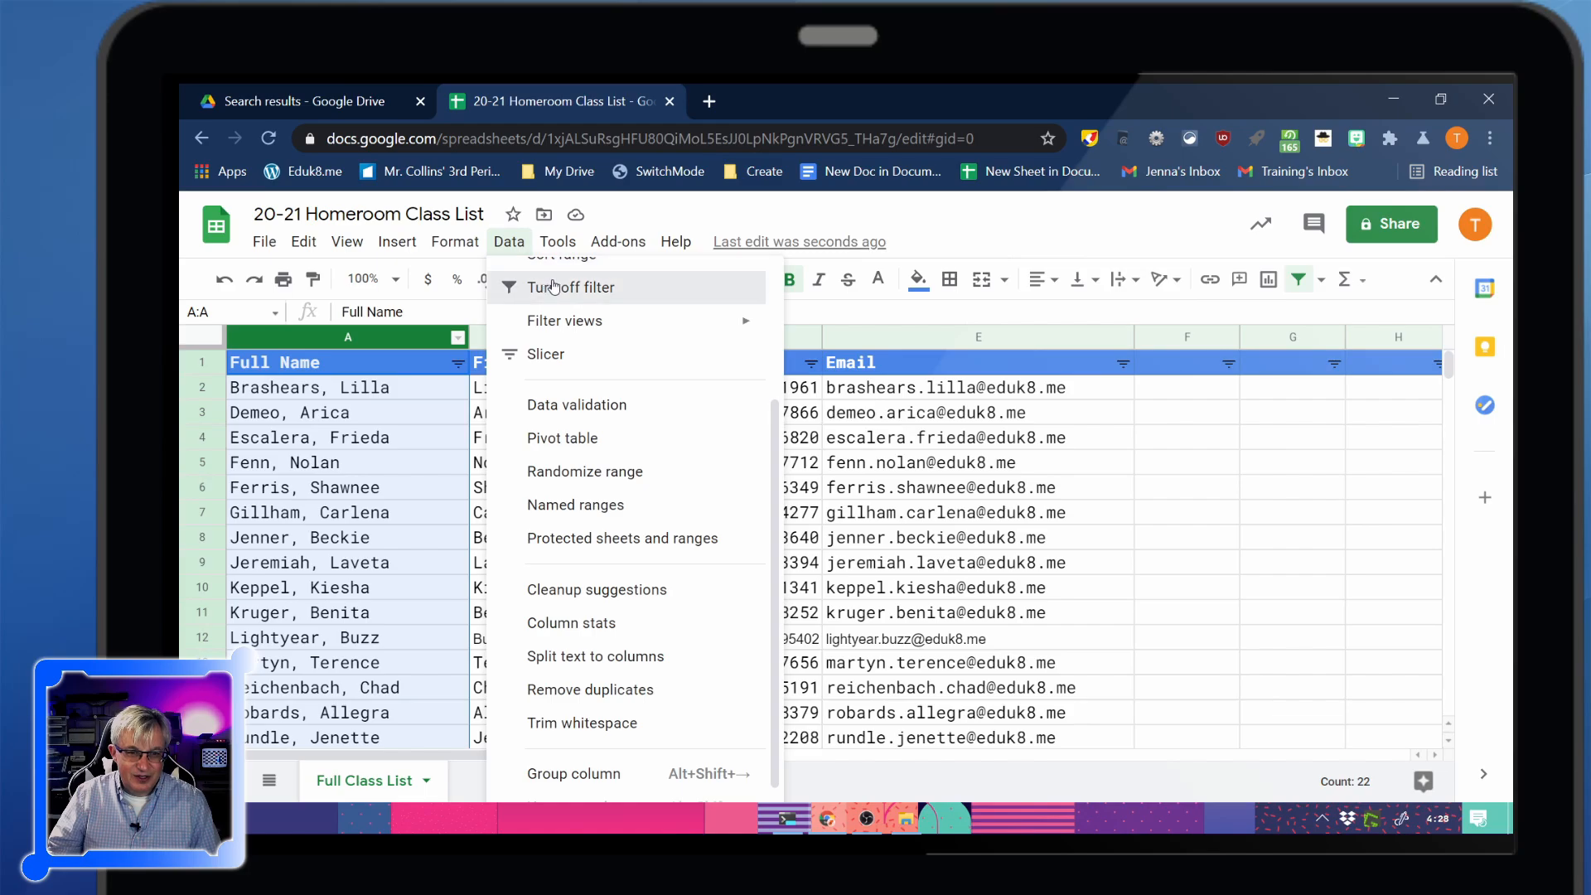
click(547, 286)
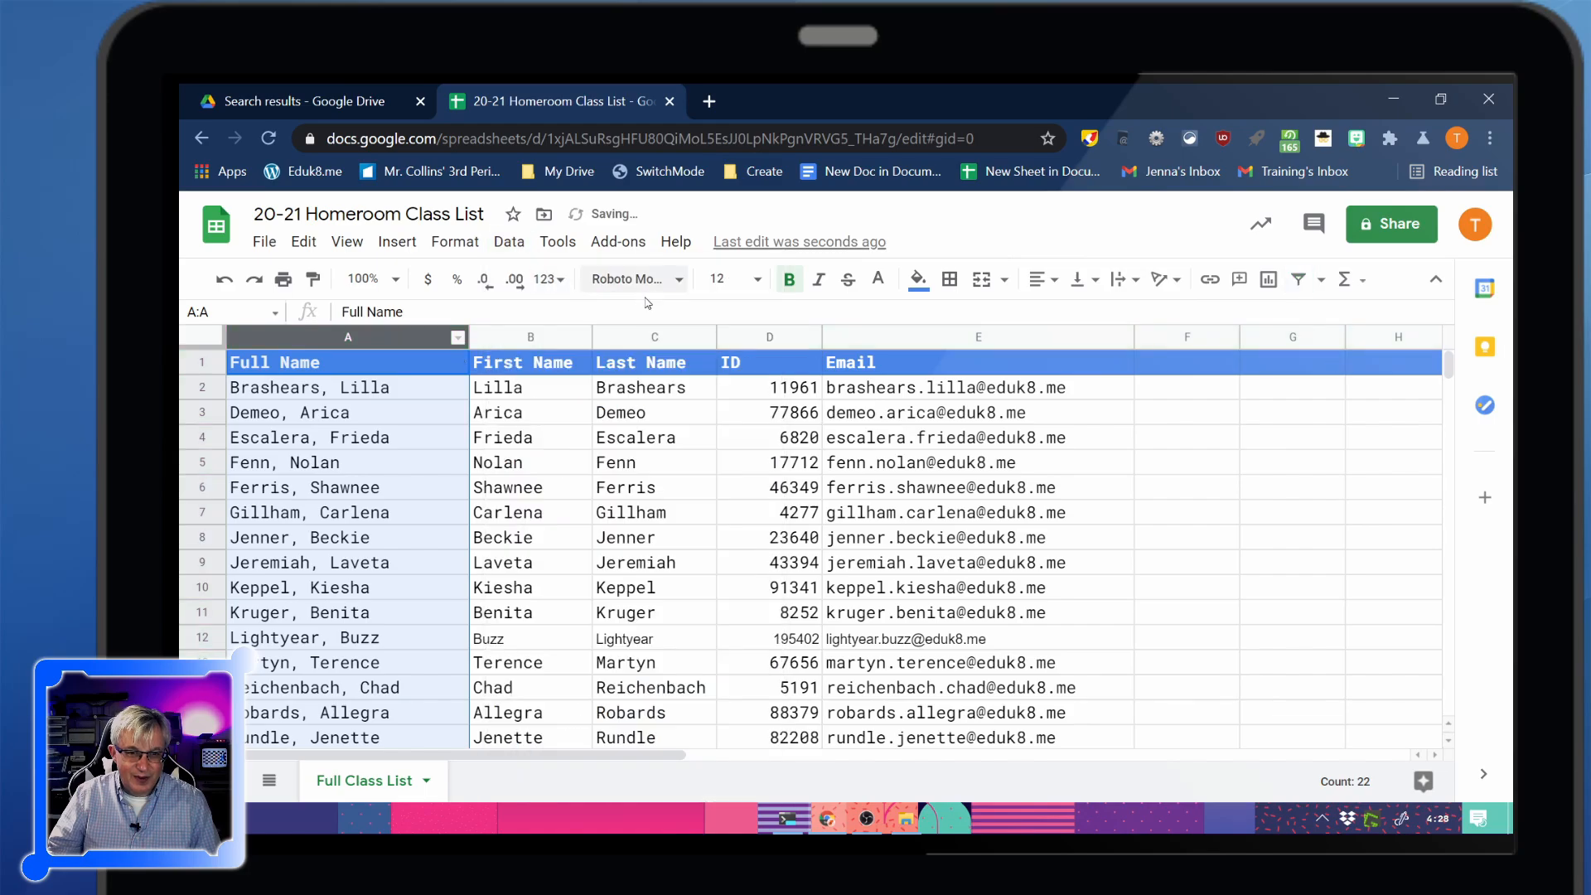
click(199, 342)
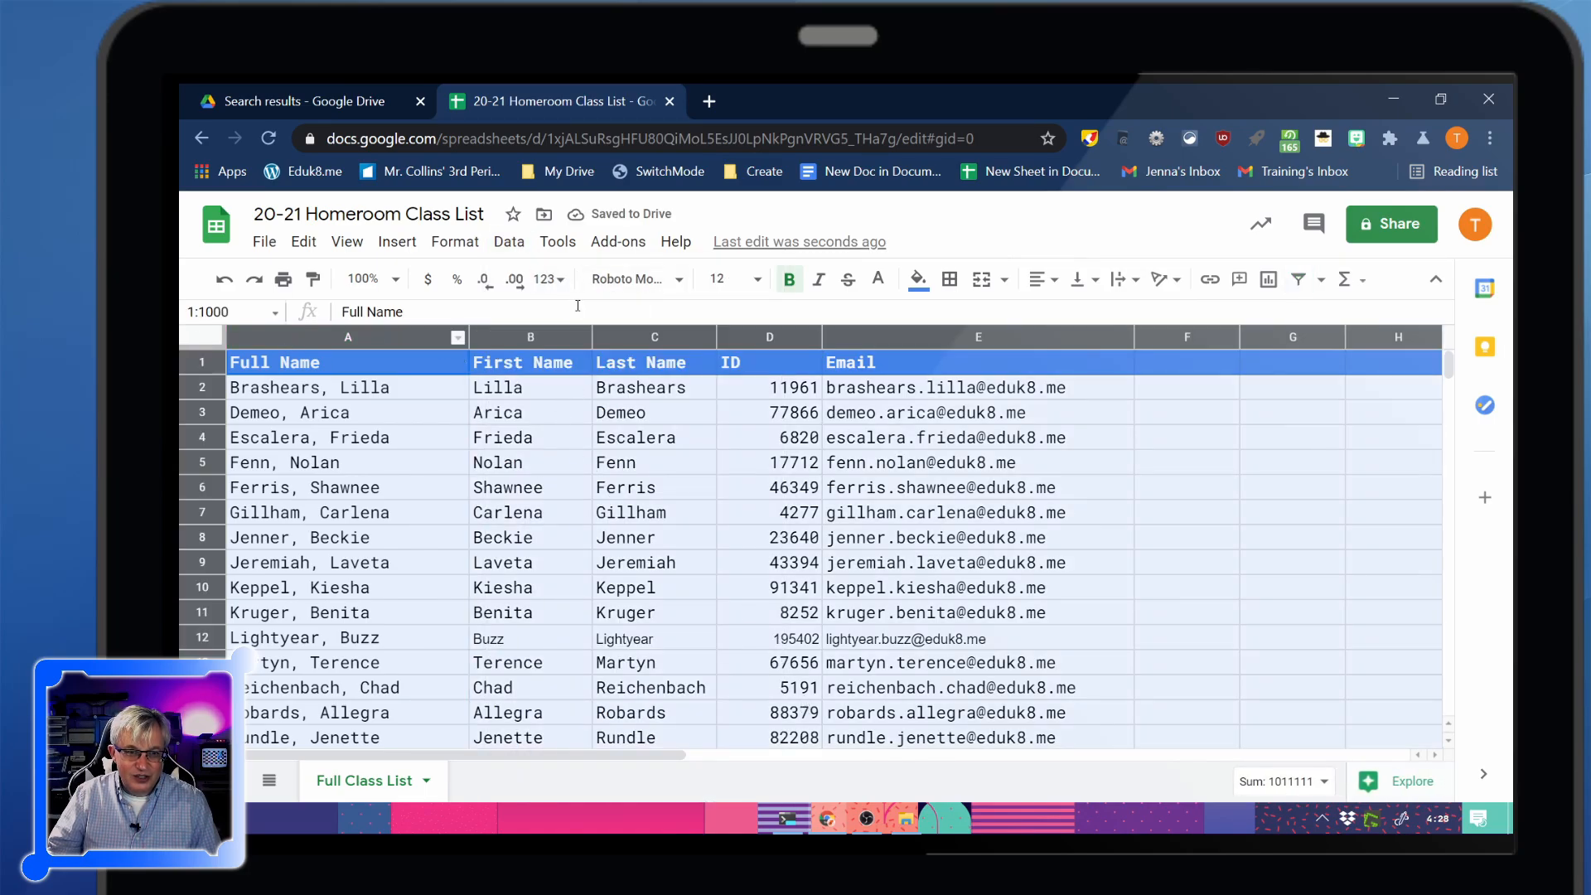
click(508, 241)
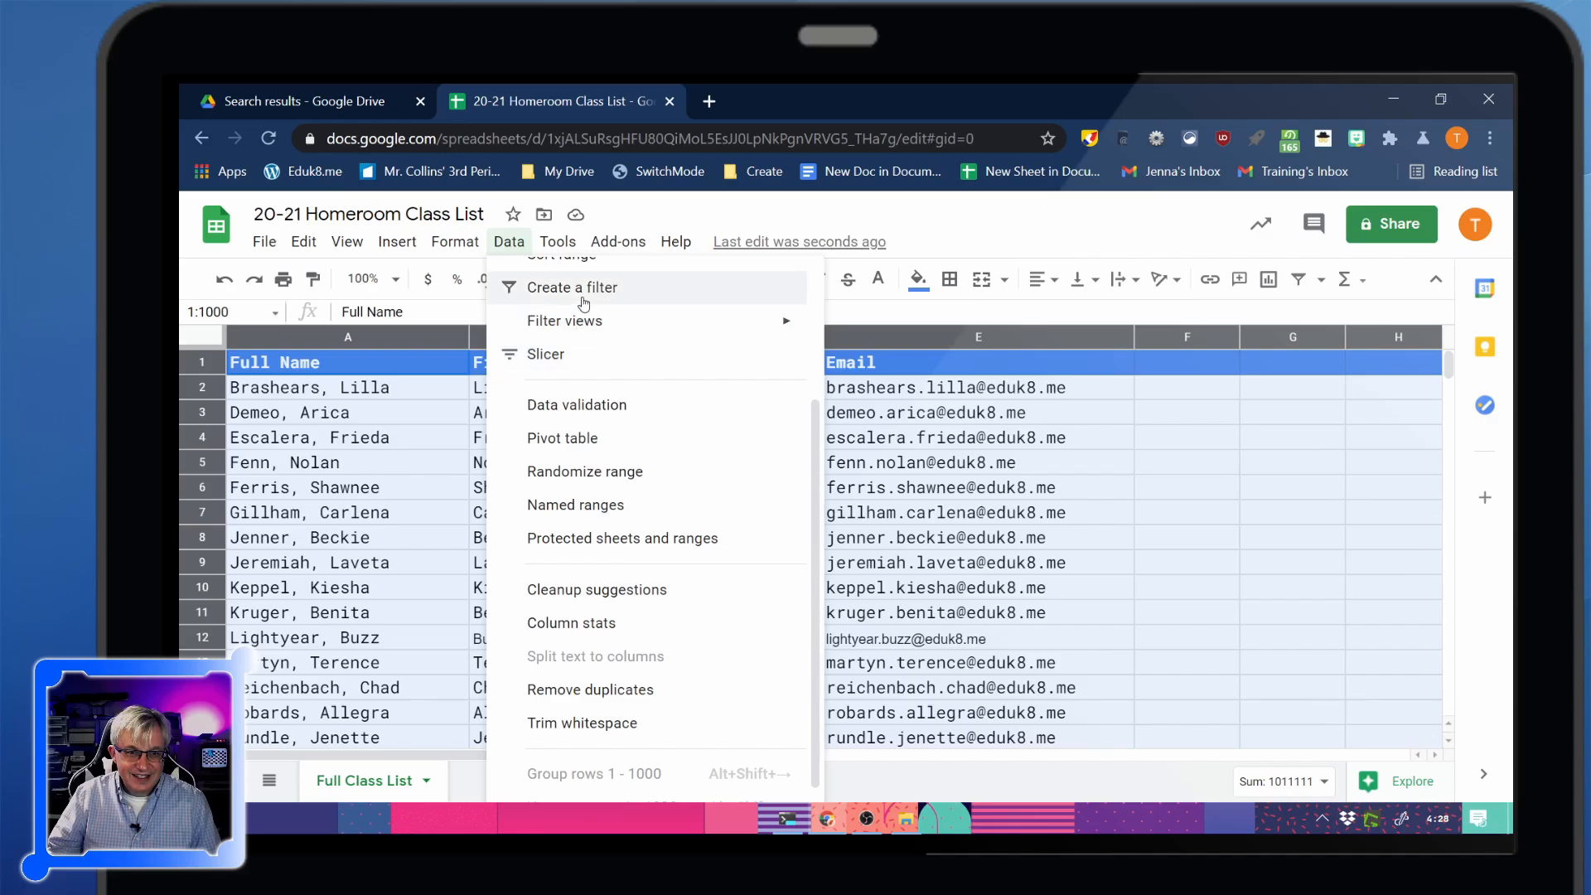
click(584, 300)
click(458, 364)
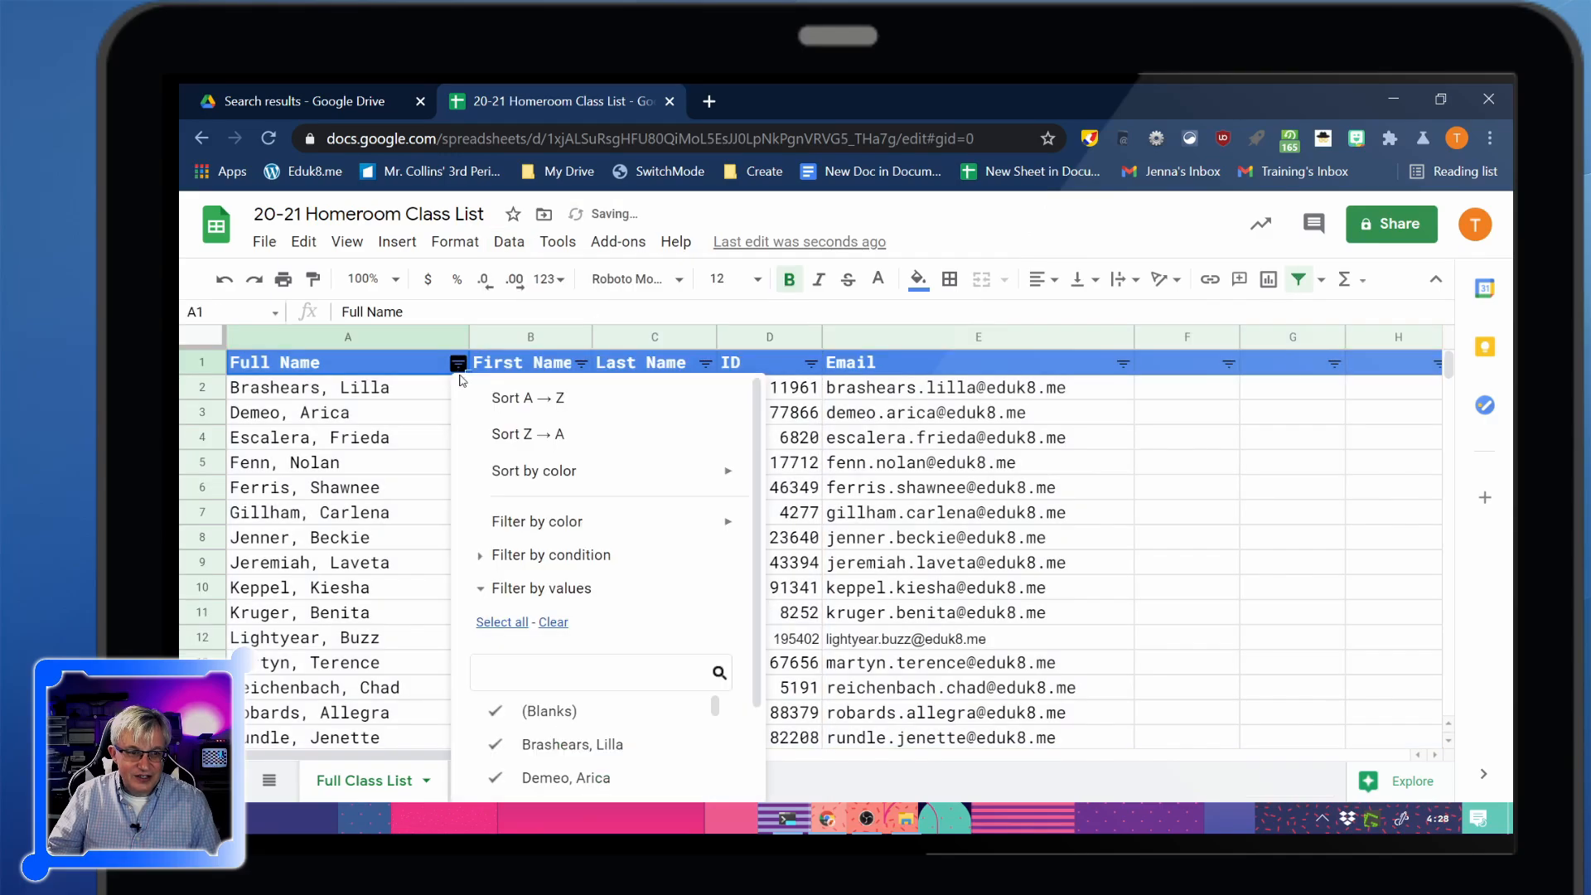
click(501, 397)
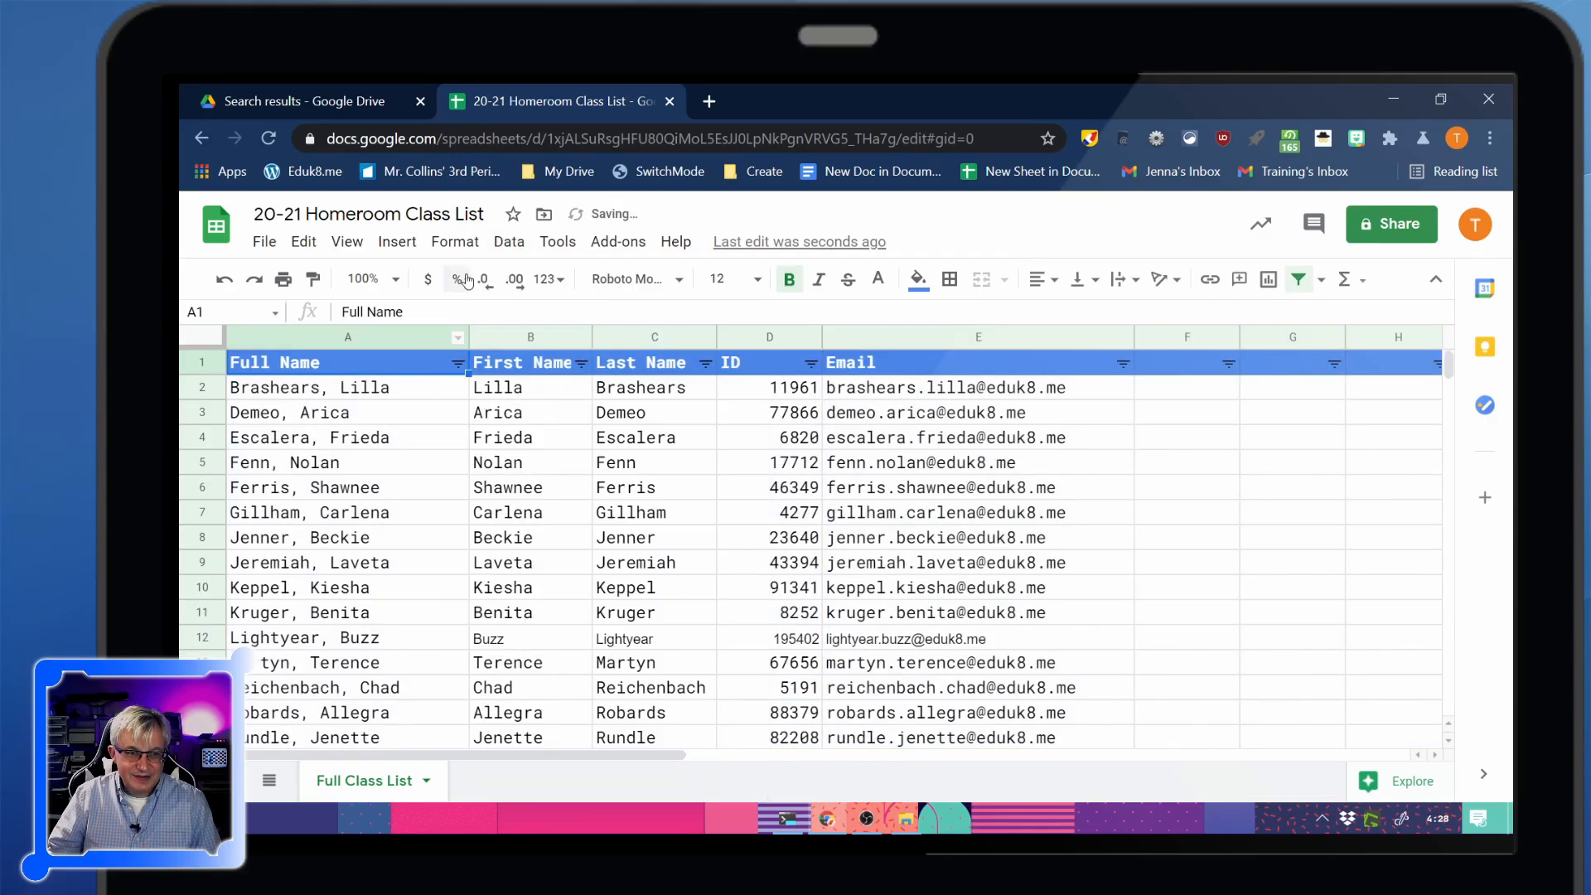
click(509, 241)
click(538, 264)
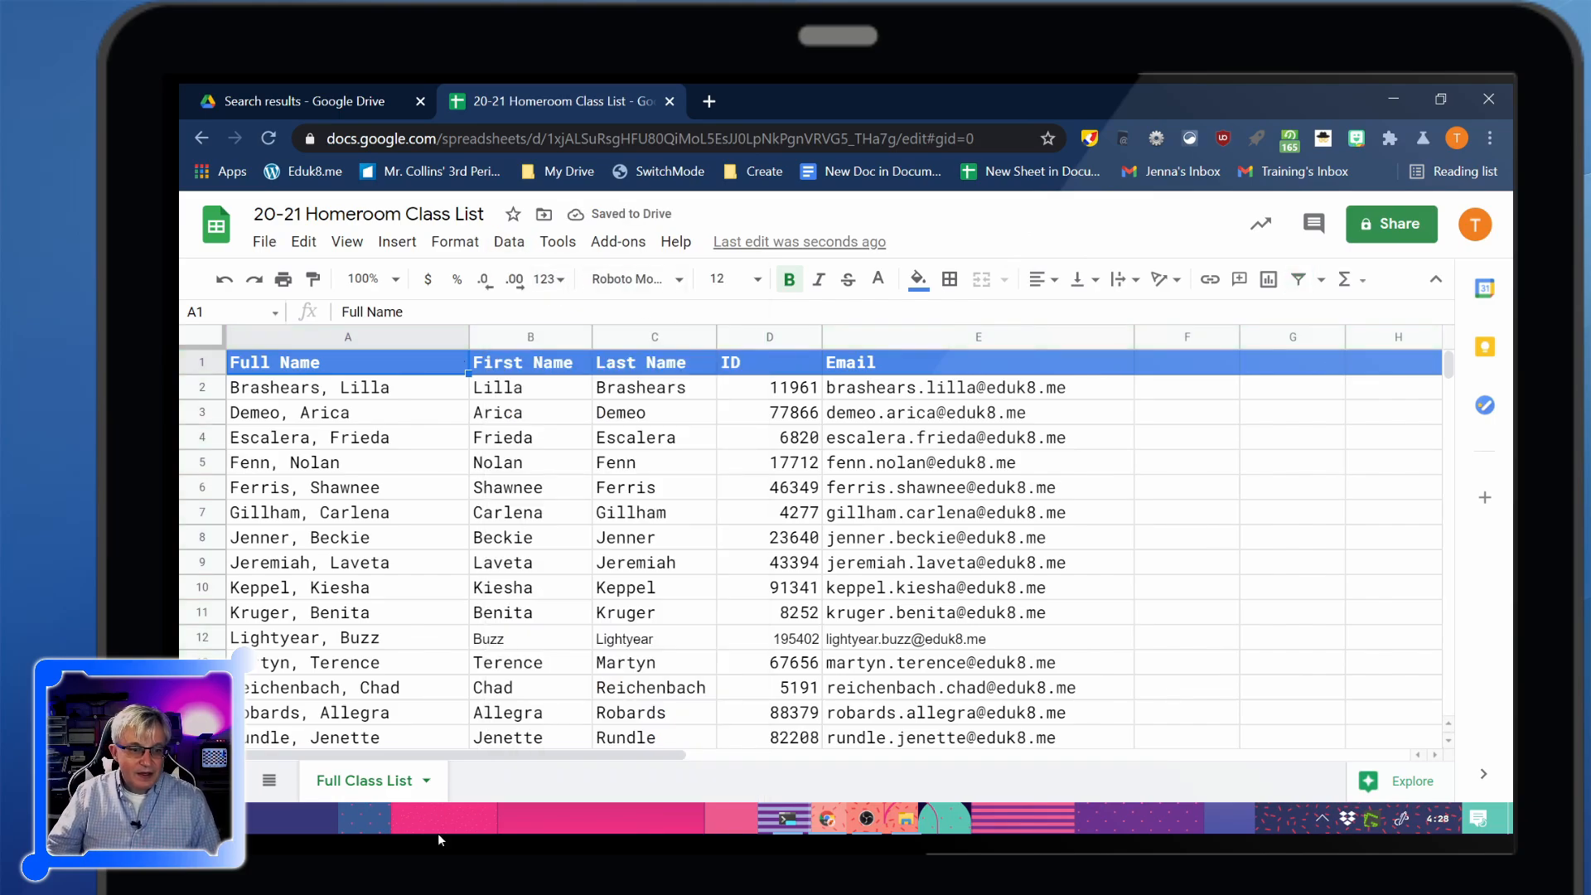
click(426, 780)
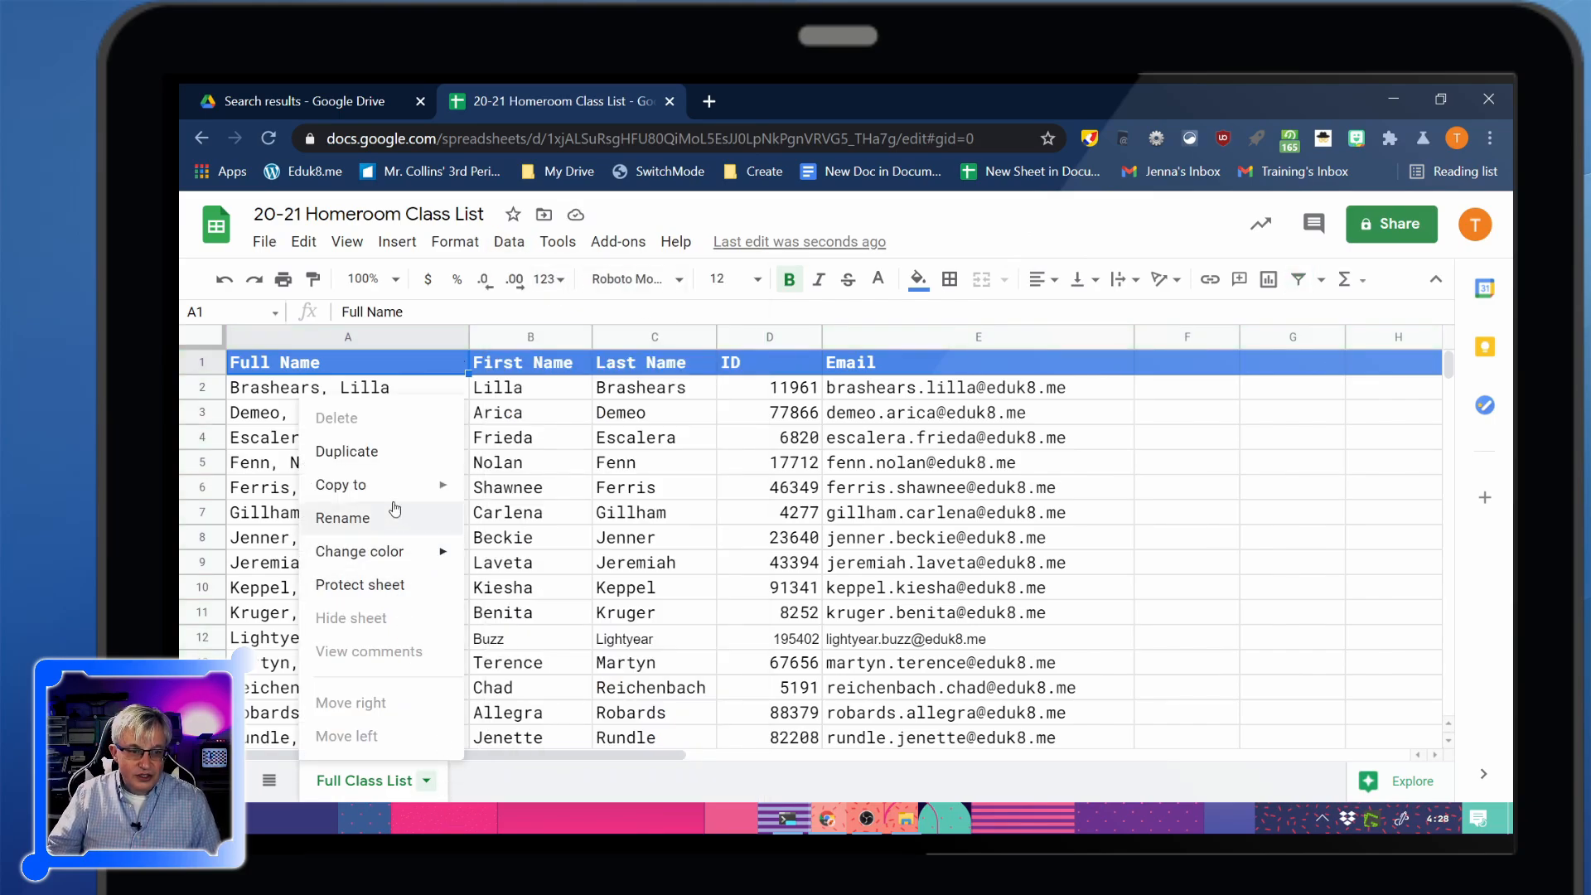
Duplicate the Full Class List sheet and rename the copy 'Field Trip Planning'
click(363, 452)
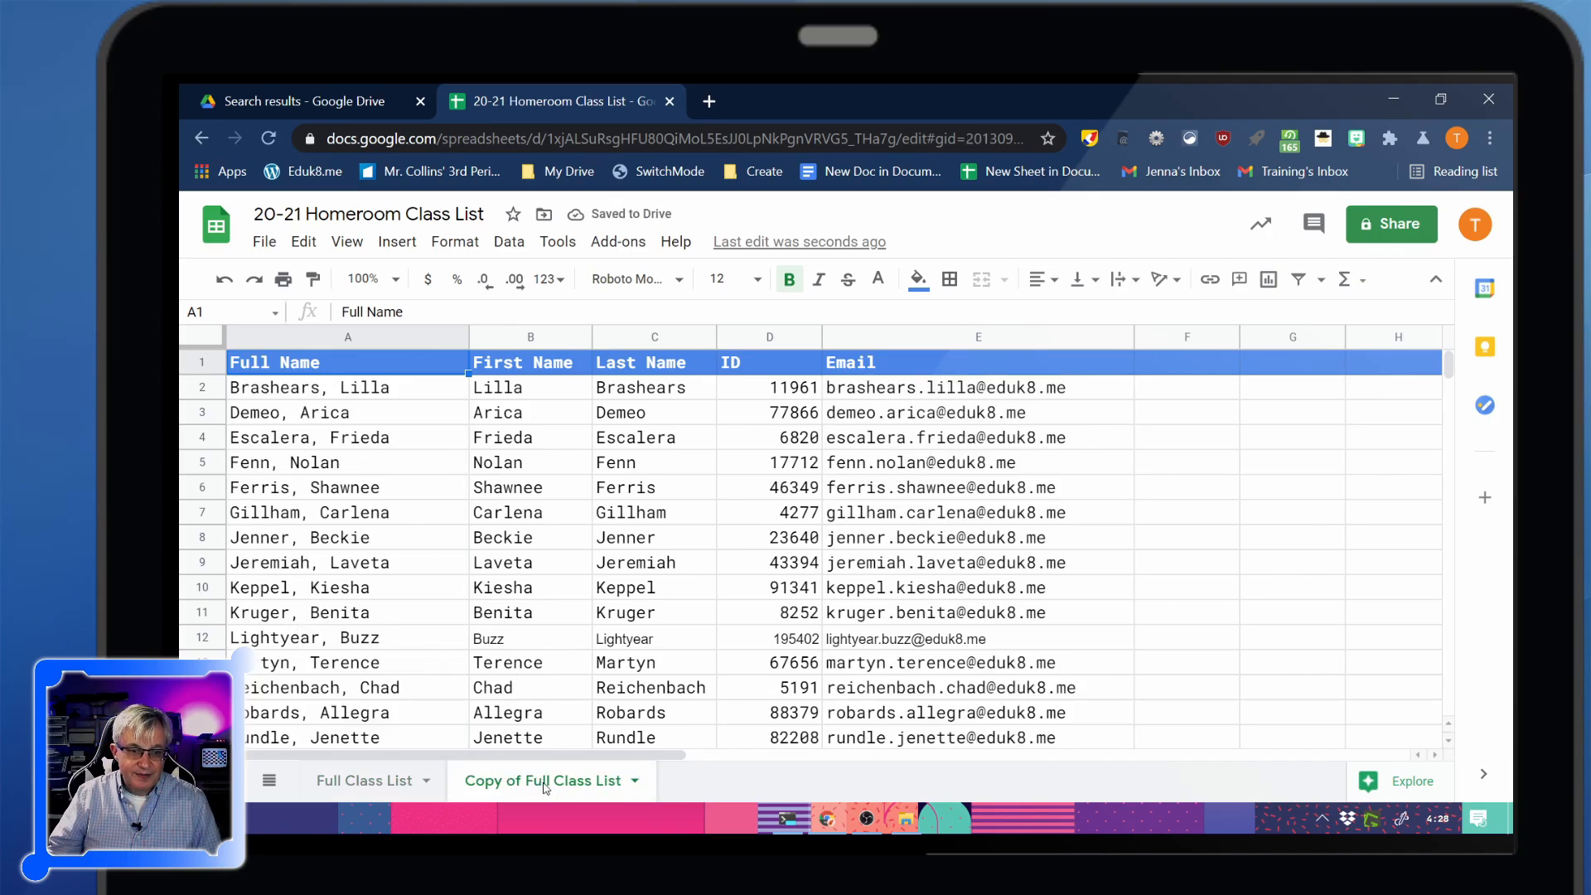
double_click(545, 784)
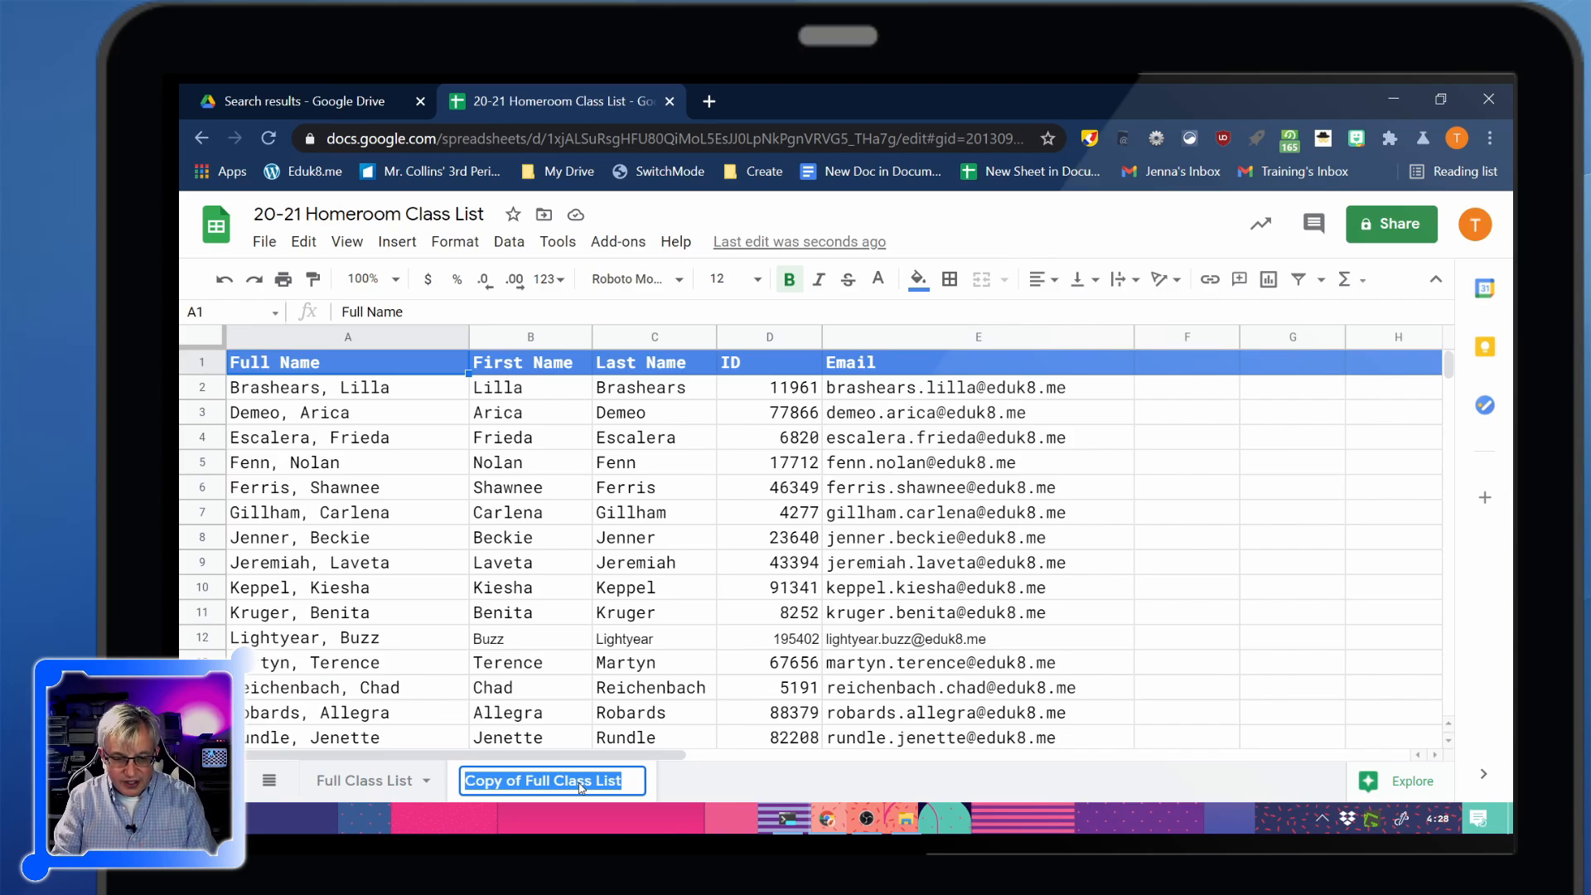
text(Field Trip Planning)
key(Return)
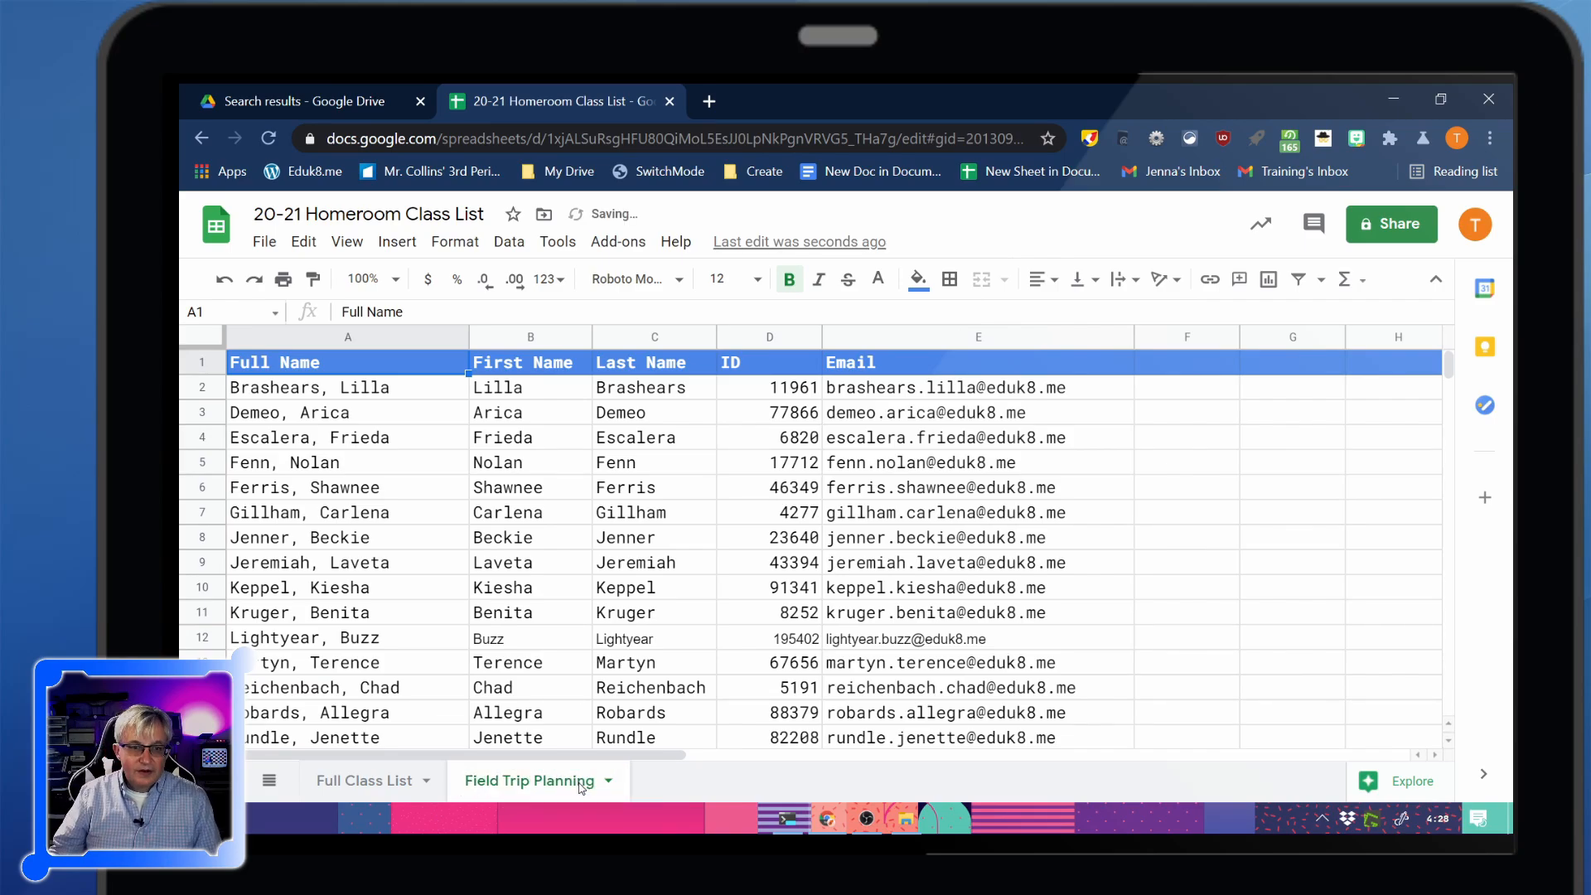
Add the headers Permission Form, Admission and Project in cells F1 to H1
click(1180, 374)
text(Per)
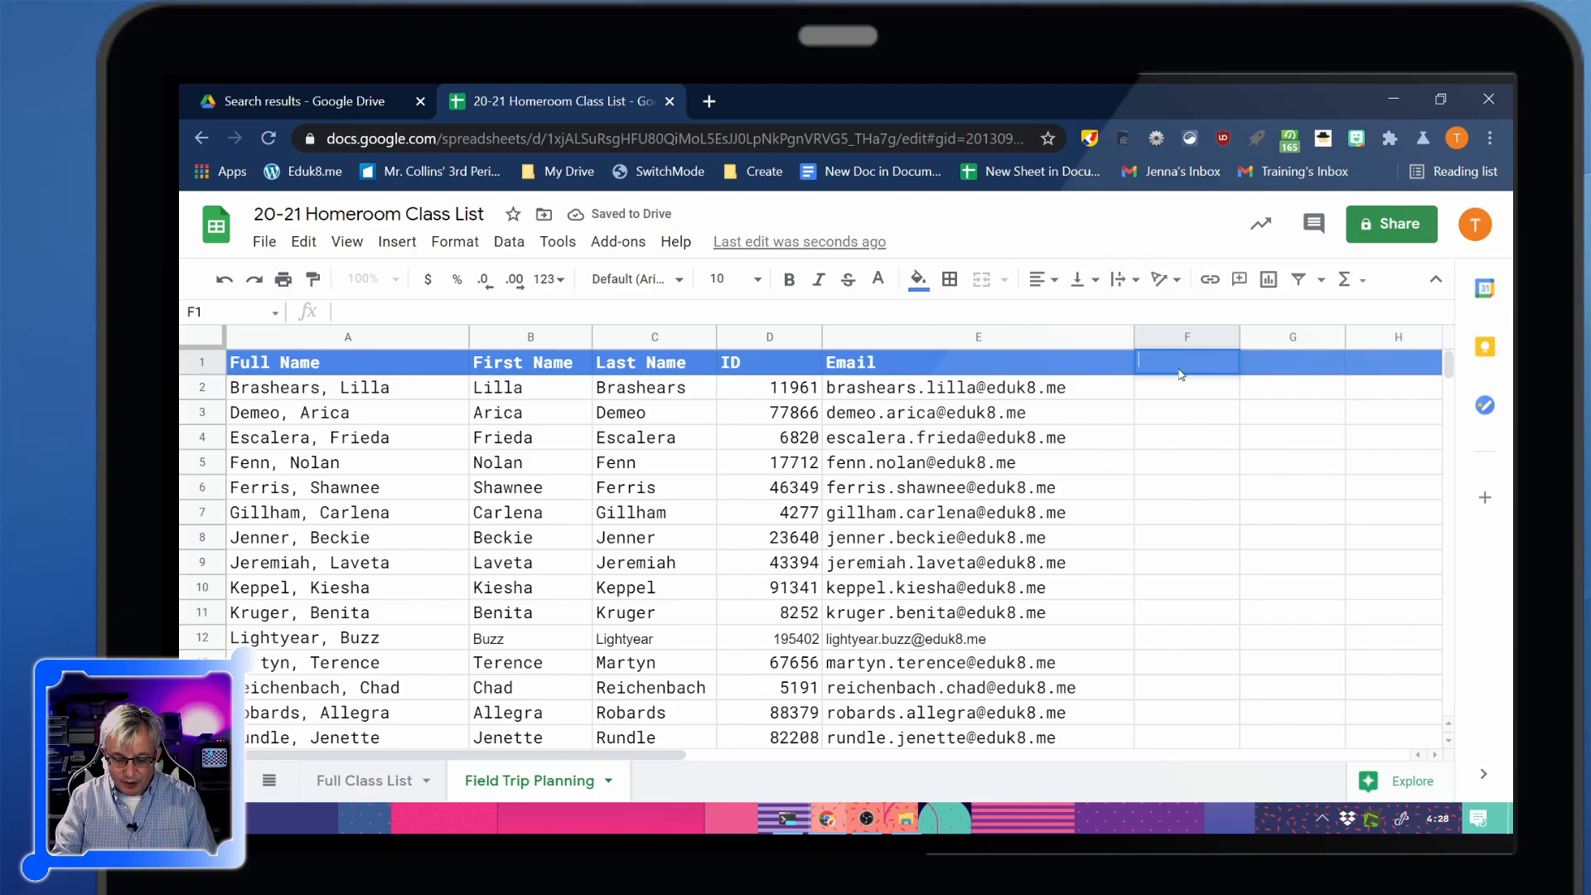
text(mission Form)
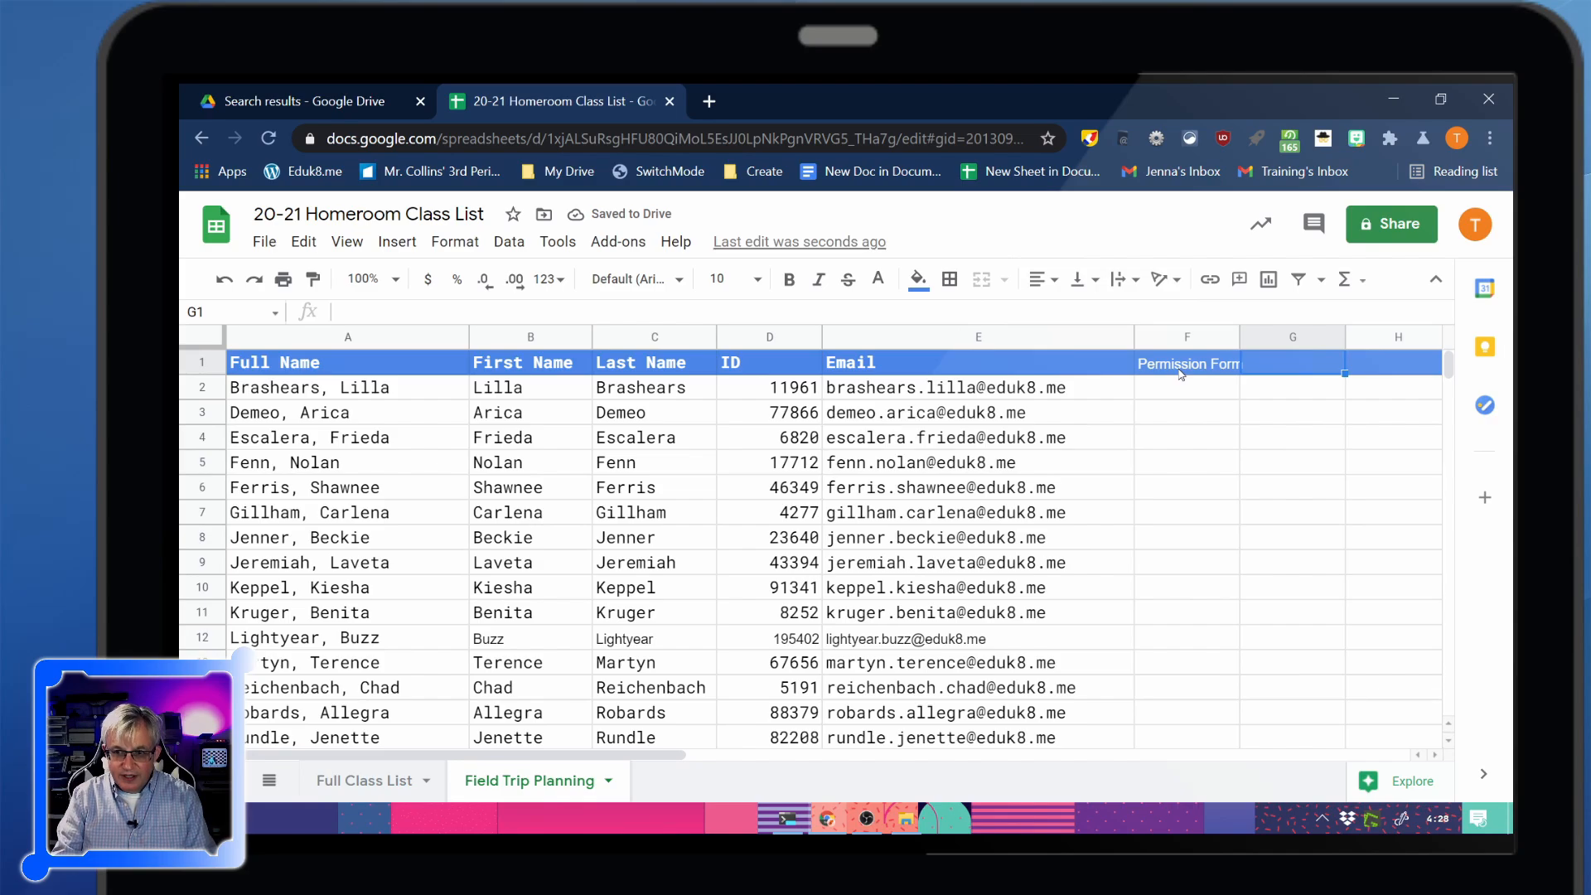
text(Admission)
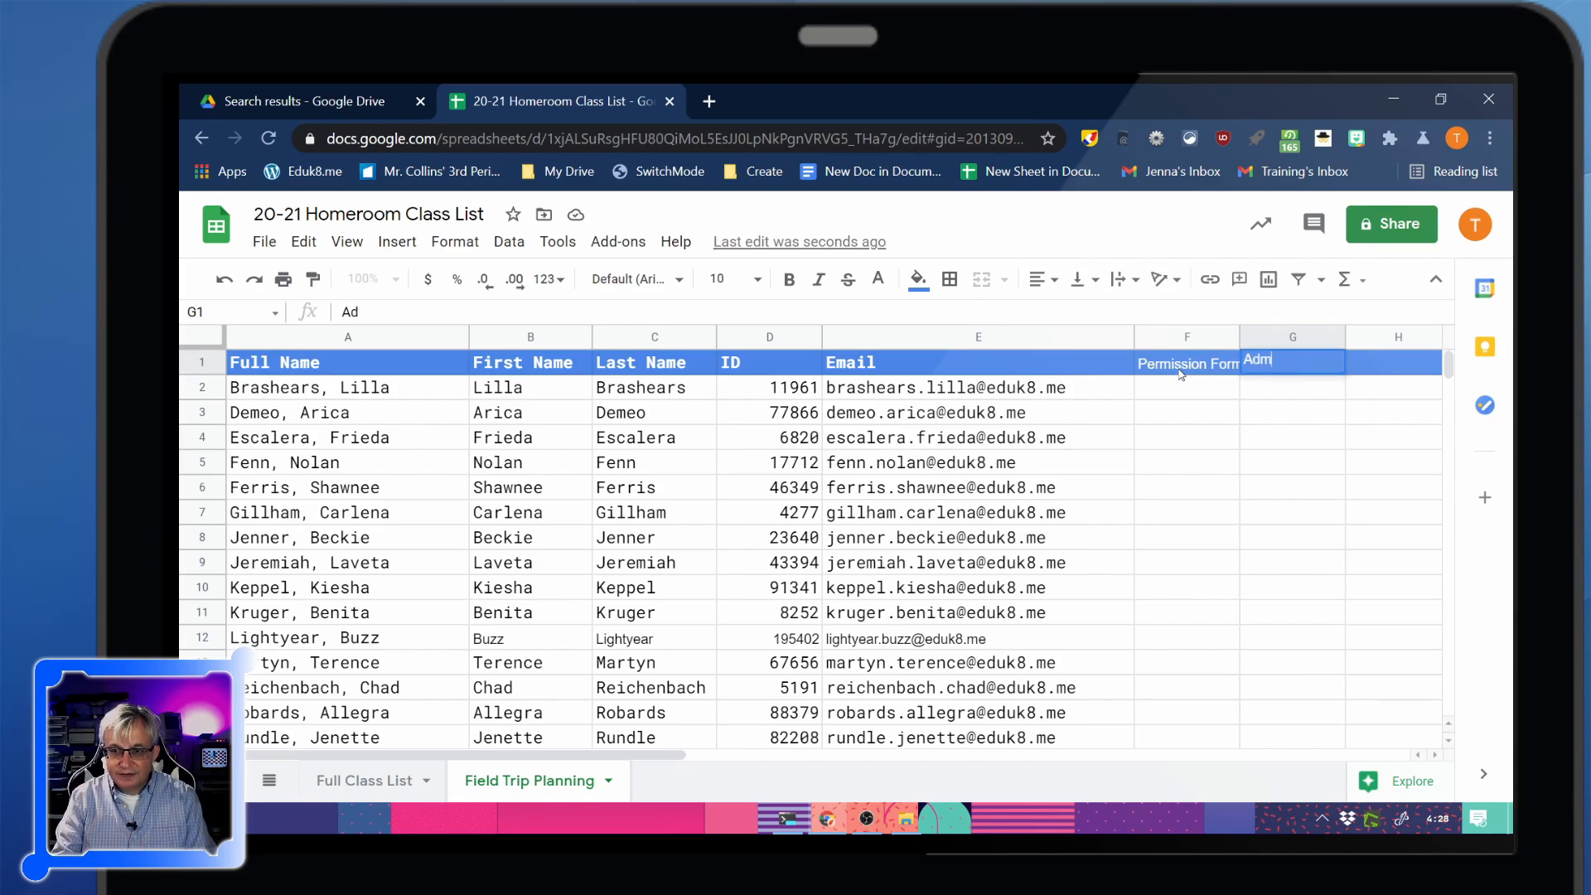
key(Tab)
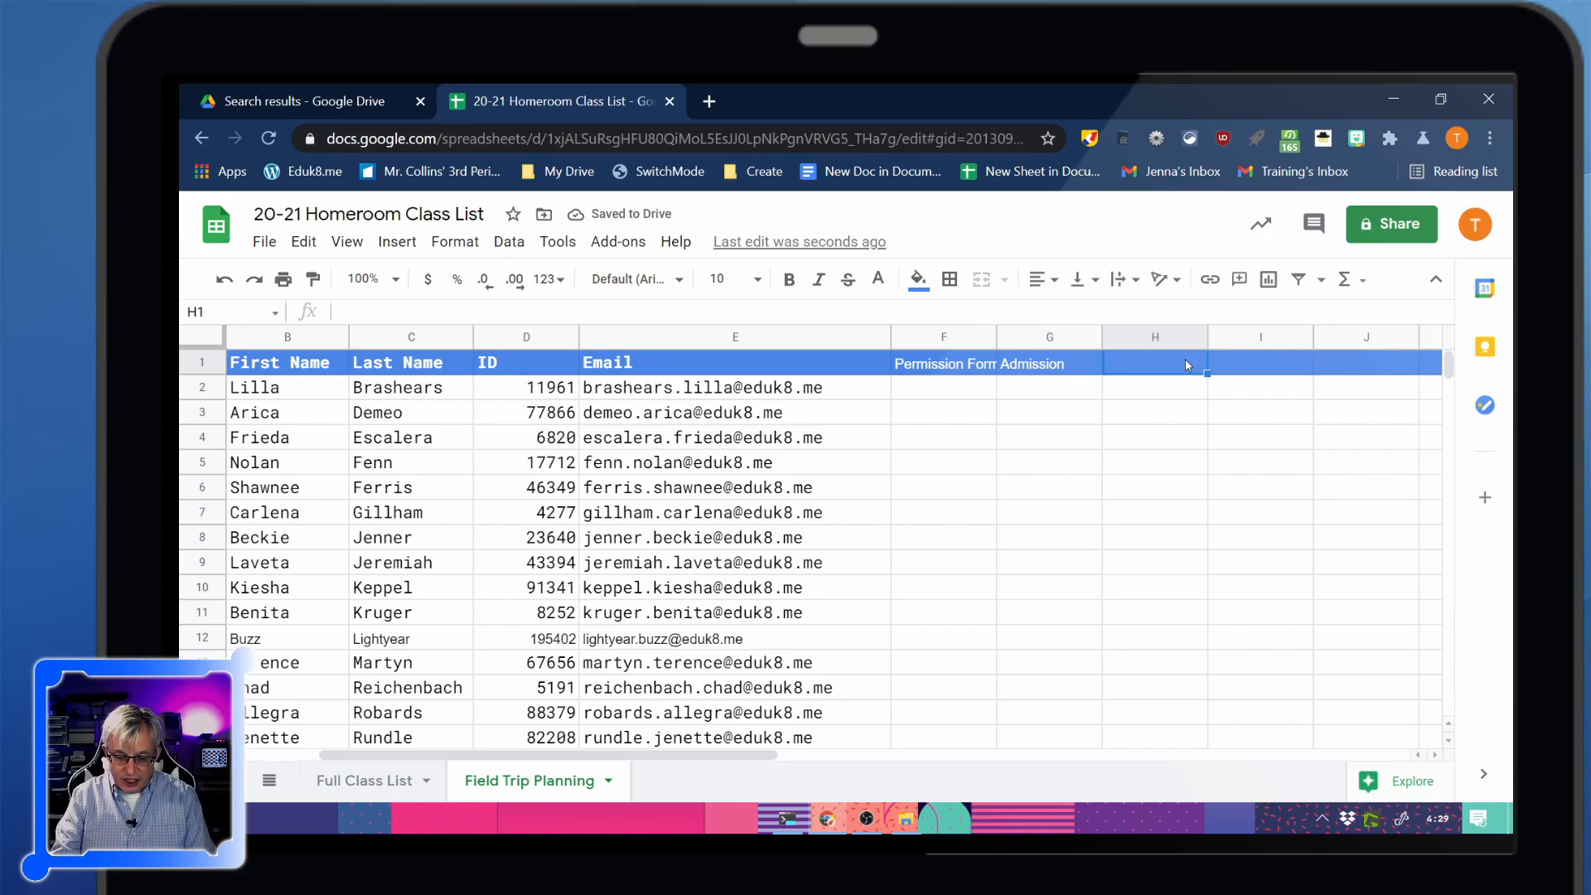
text(Project)
key(Return)
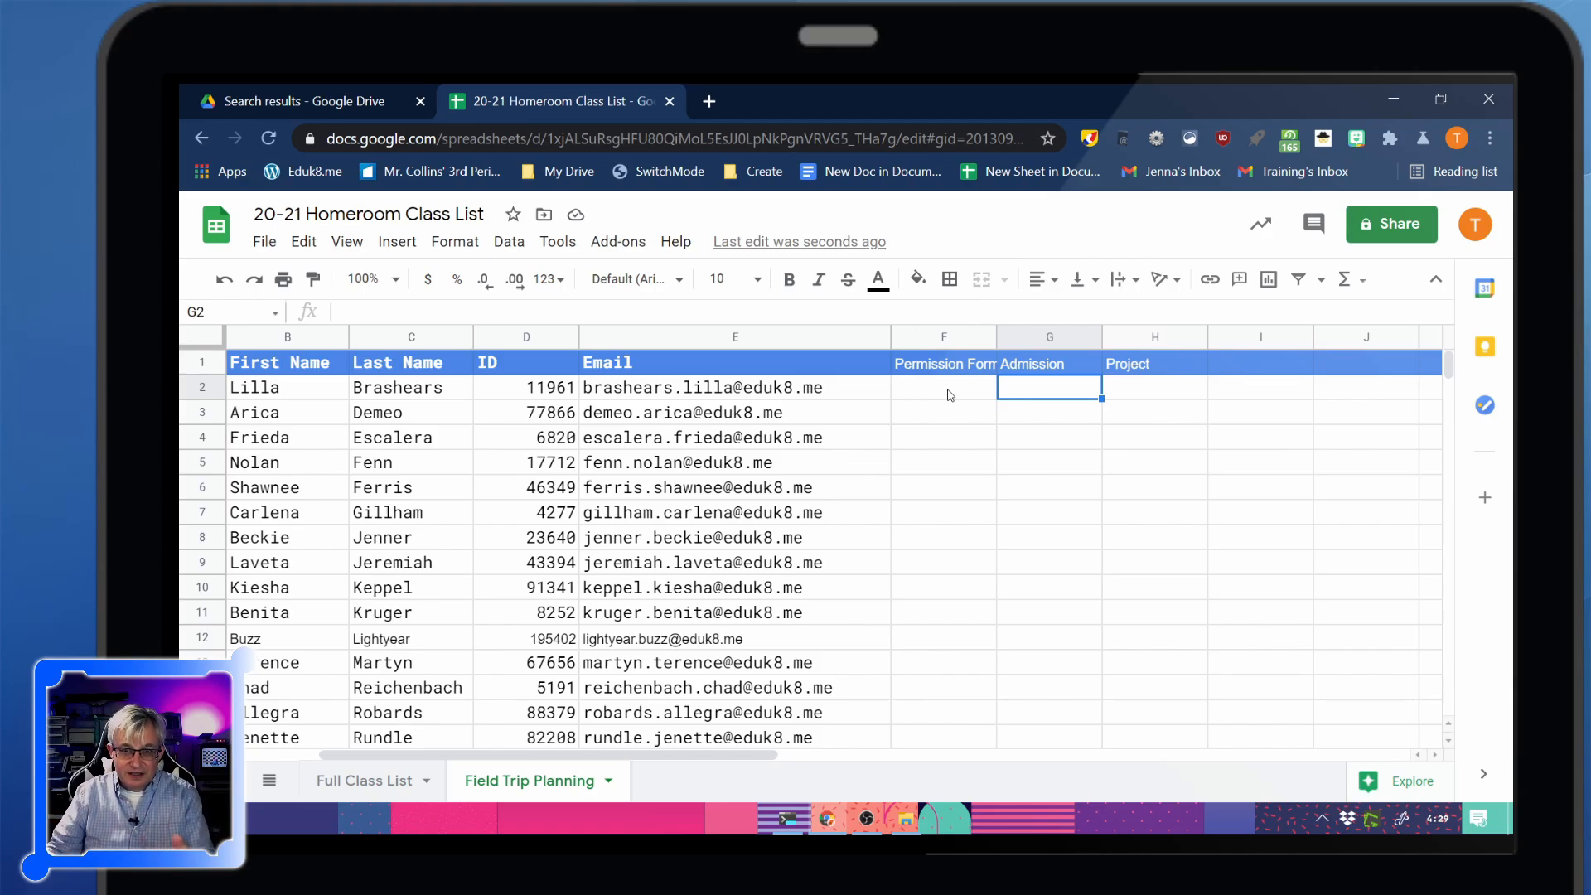
click(948, 391)
Cancel the stray X in F2 and insert checkboxes across F2:H22
text(X)
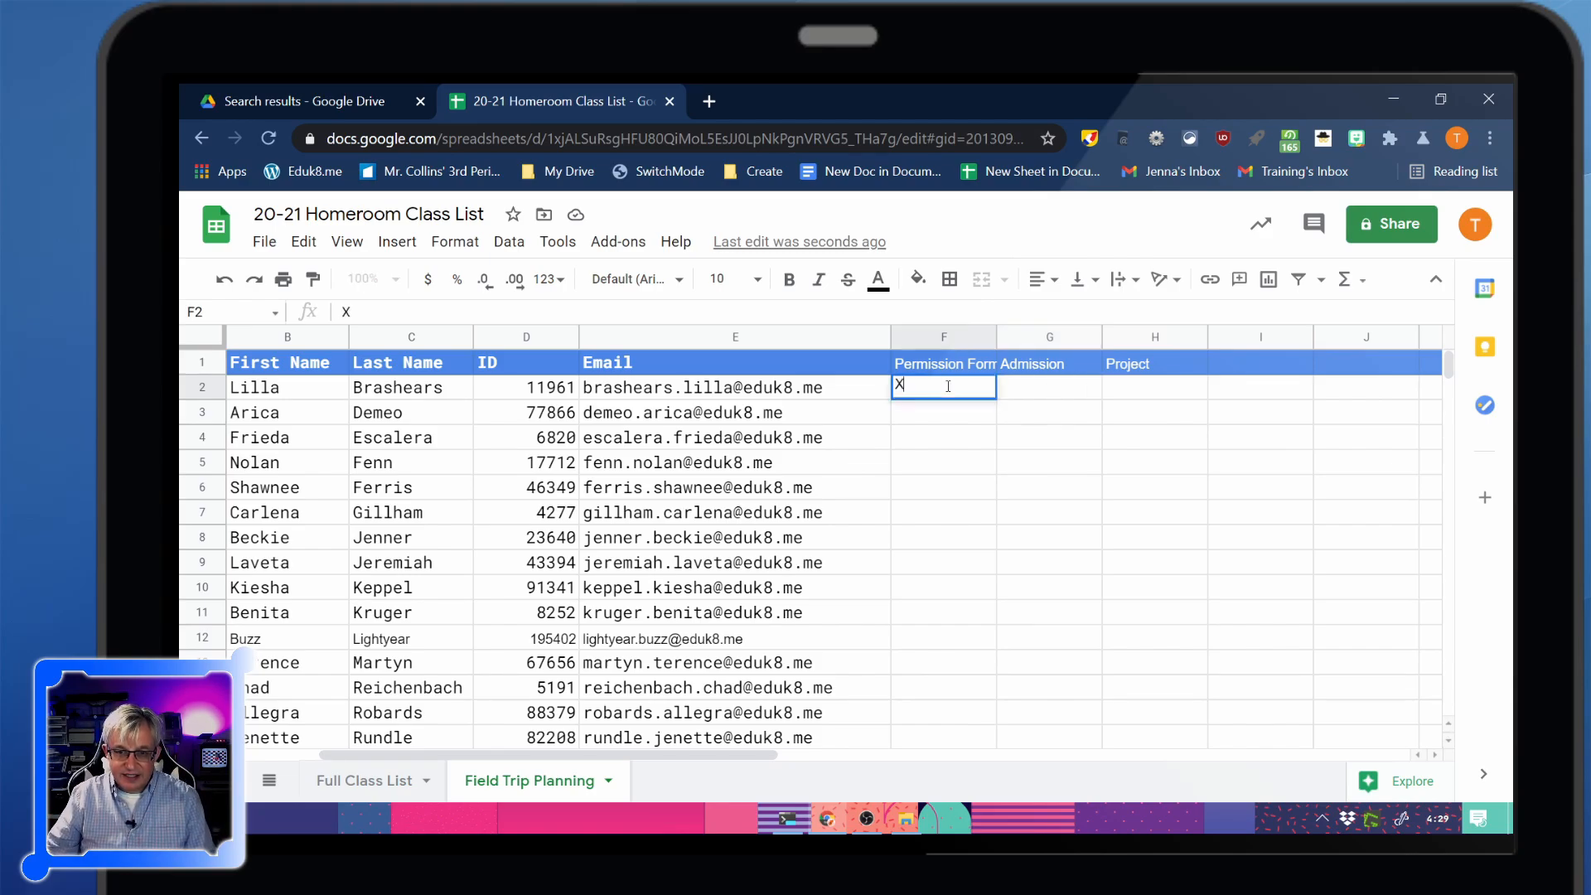
key(Escape)
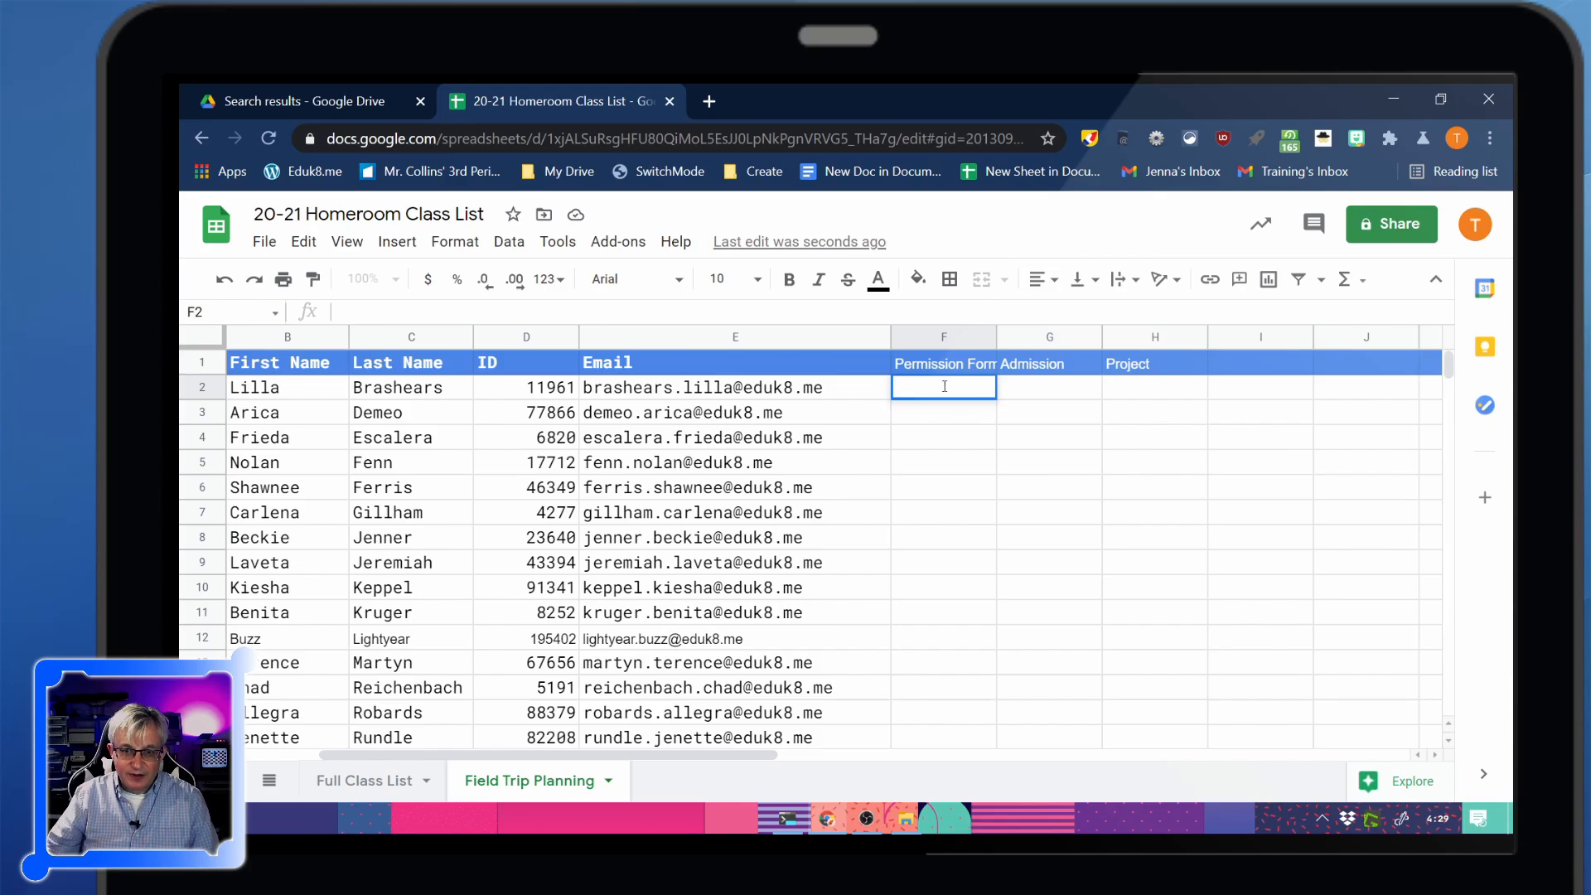
click(991, 419)
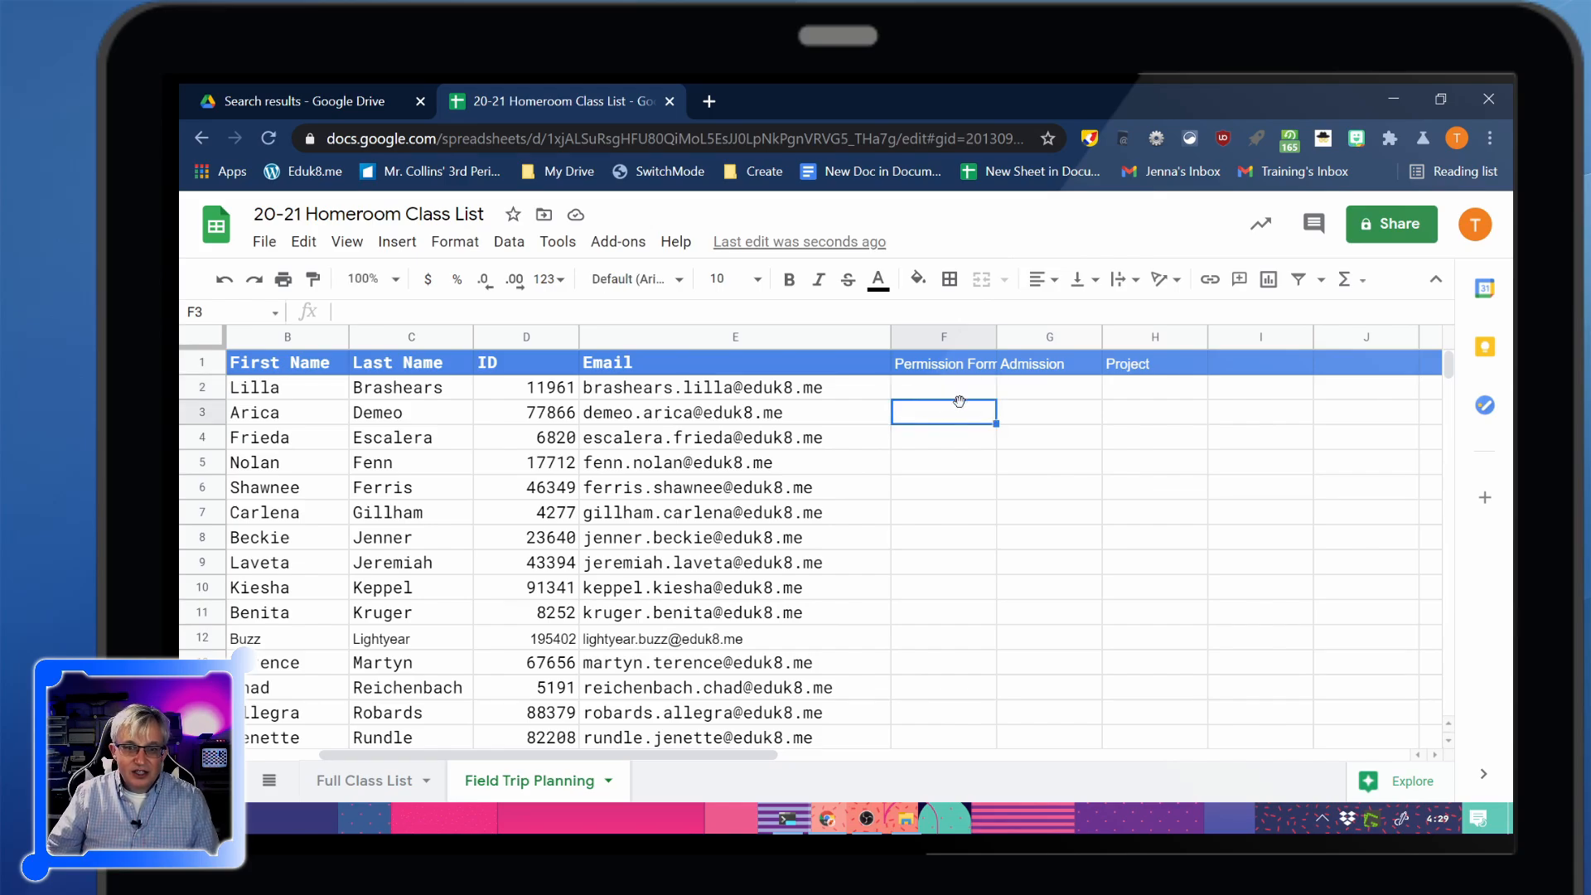
drag(950, 394, 1126, 661)
click(303, 241)
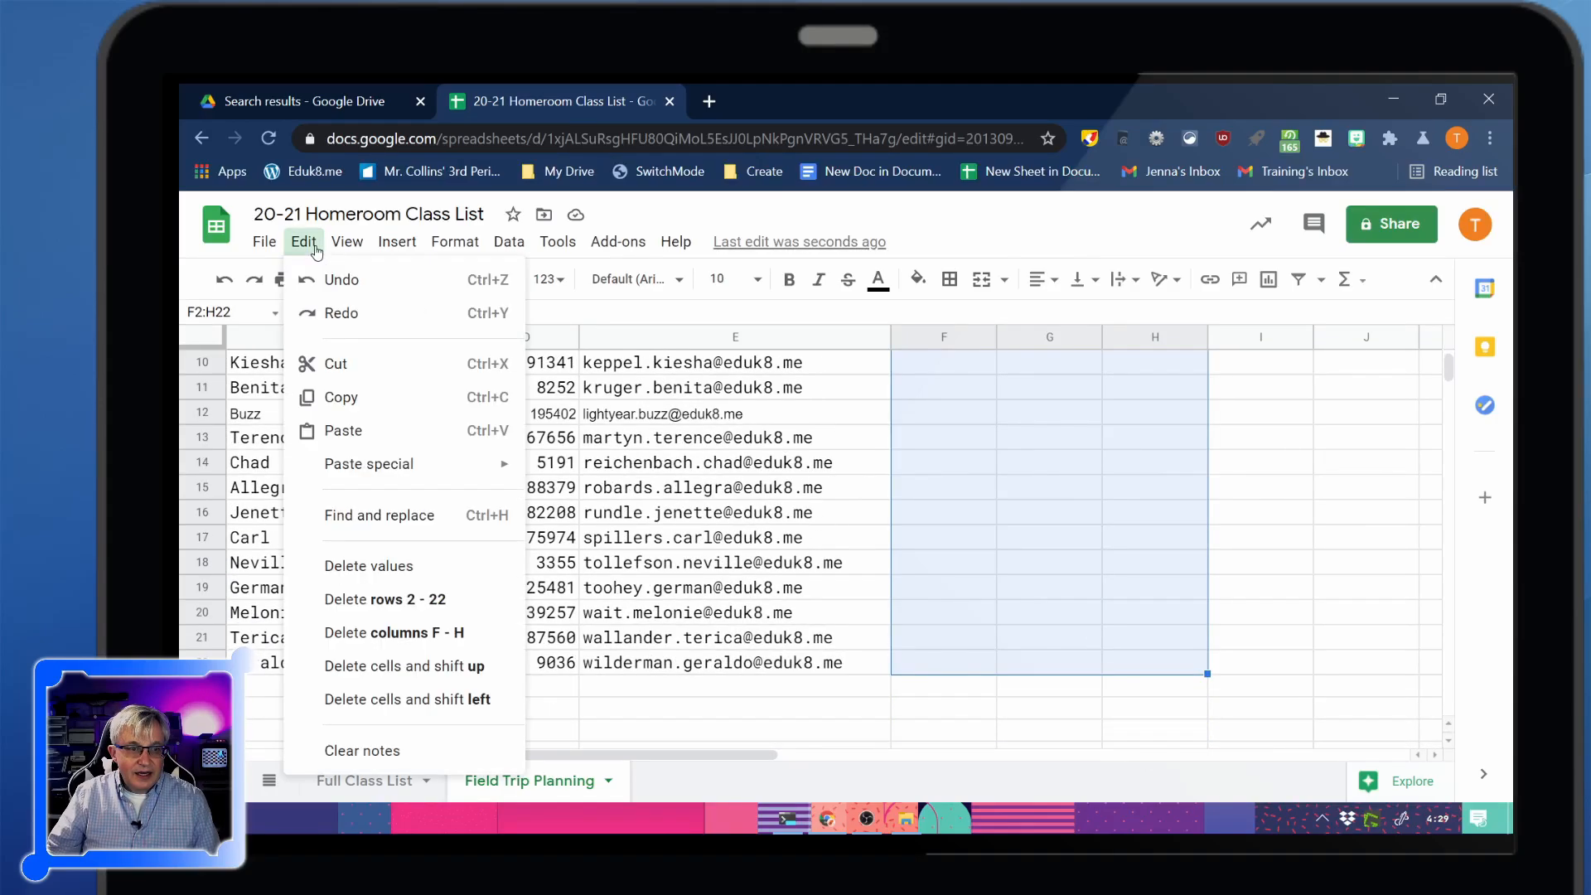
mouse_move(397, 247)
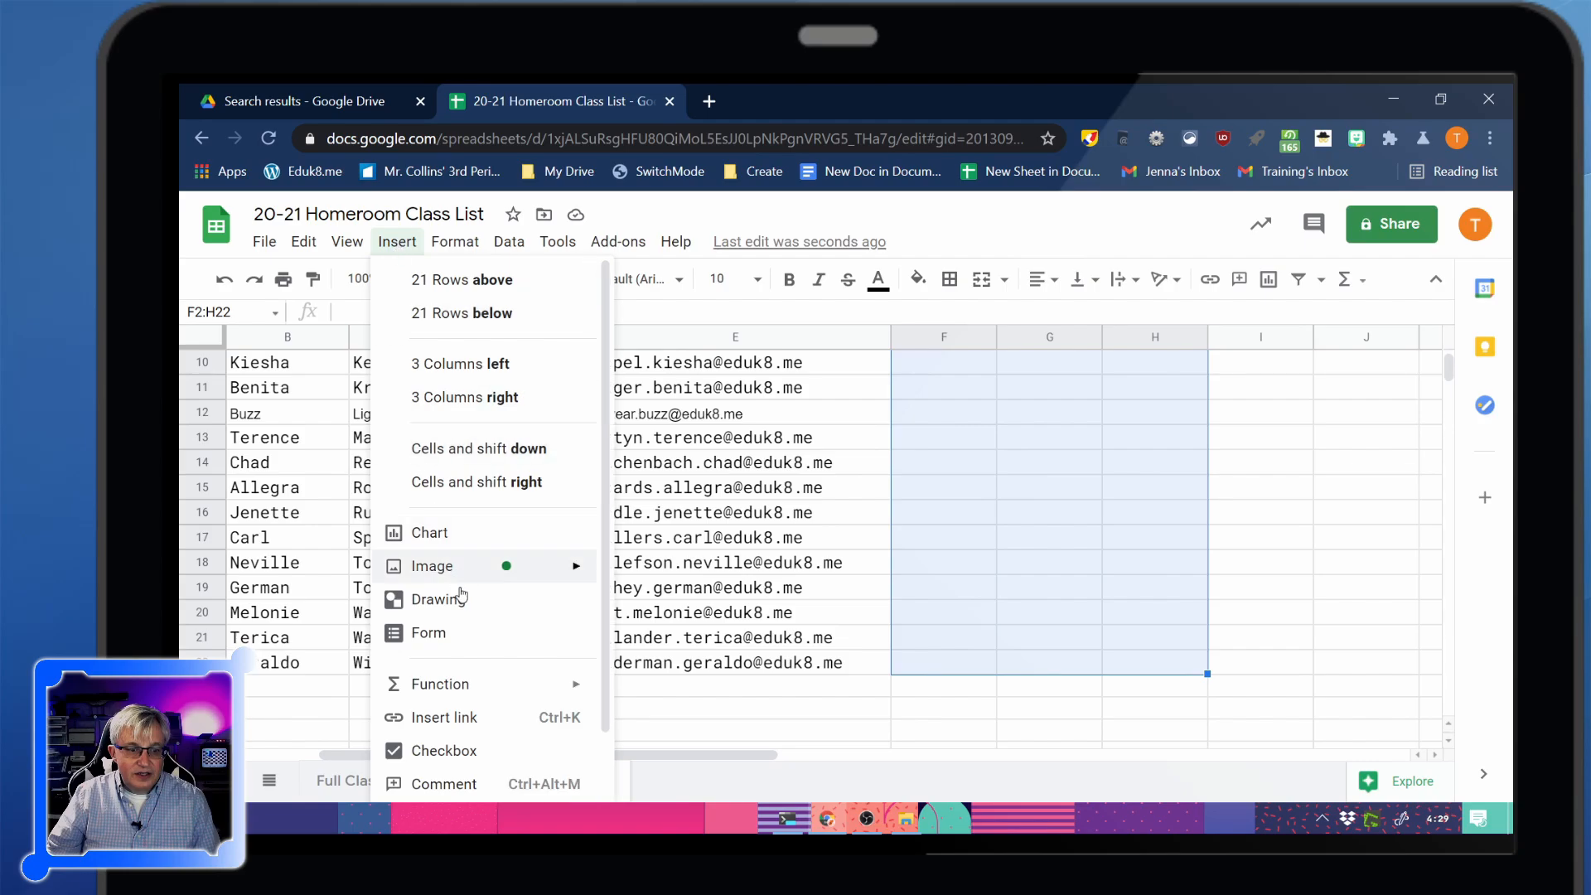
scroll(452, 708, down, 1)
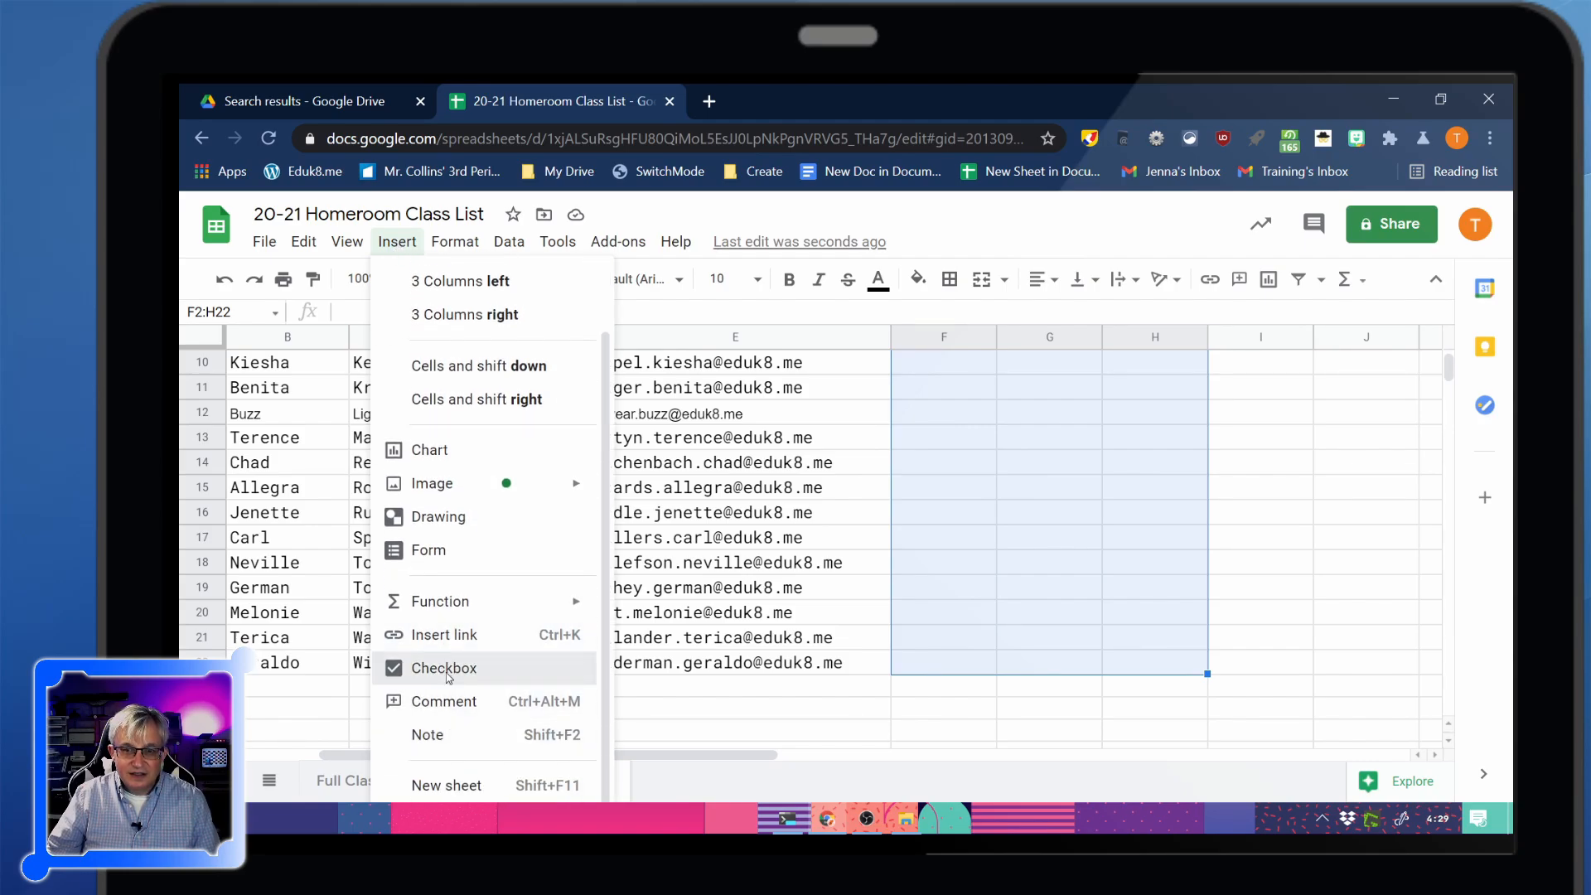
click(446, 673)
scroll(948, 613, up, 3)
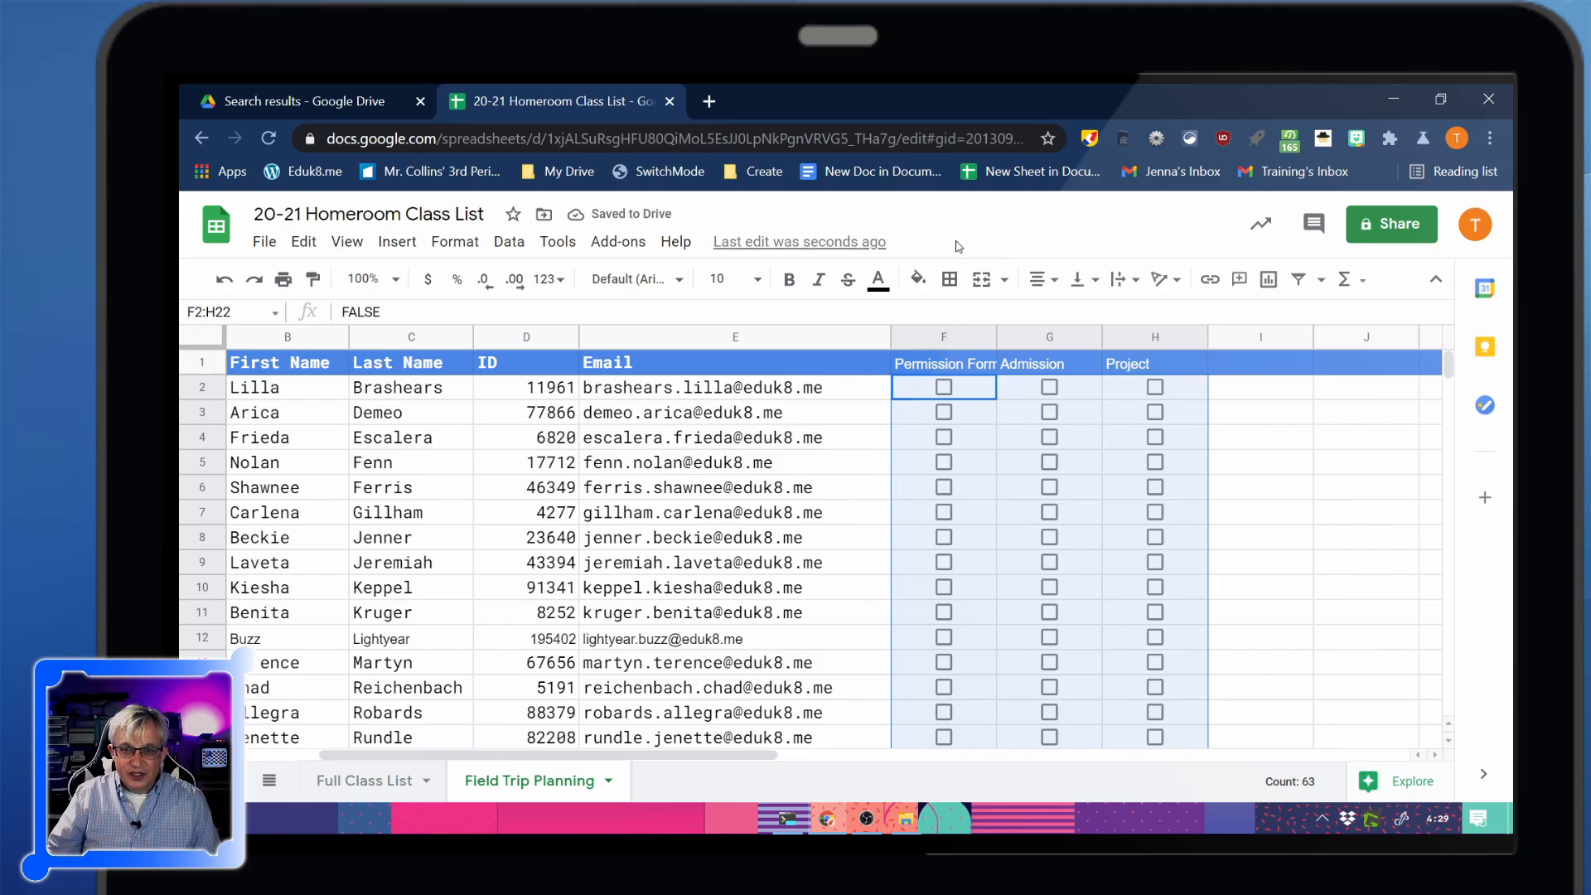
Tick the Permission Form checkboxes in rows 3, 4, 9, 11, 12 and 13
click(944, 413)
click(943, 437)
click(944, 562)
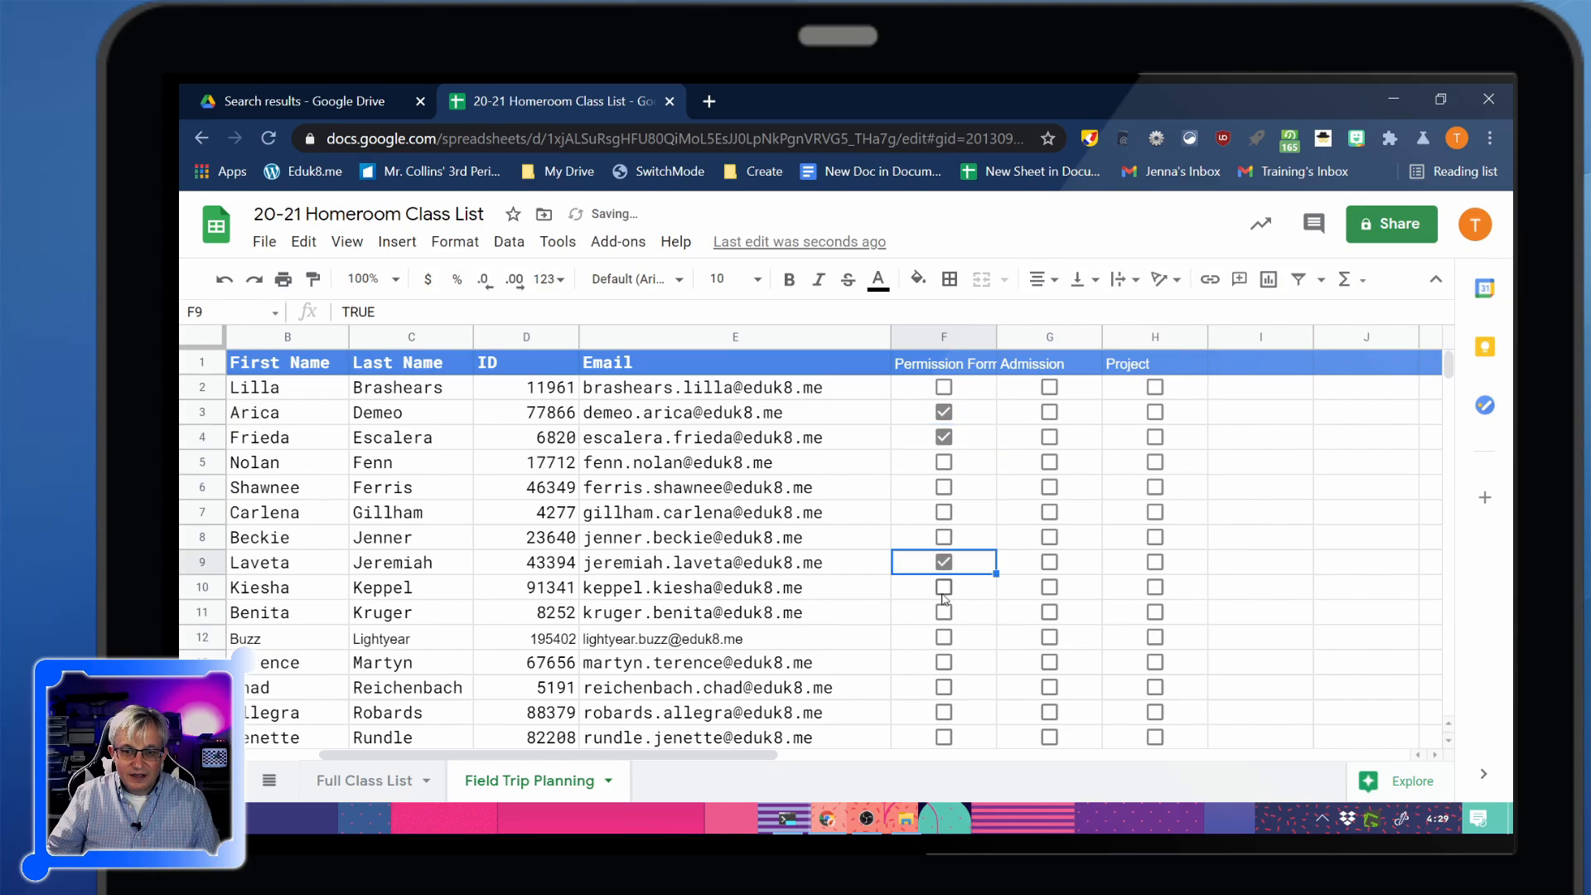
click(943, 611)
click(944, 636)
click(944, 662)
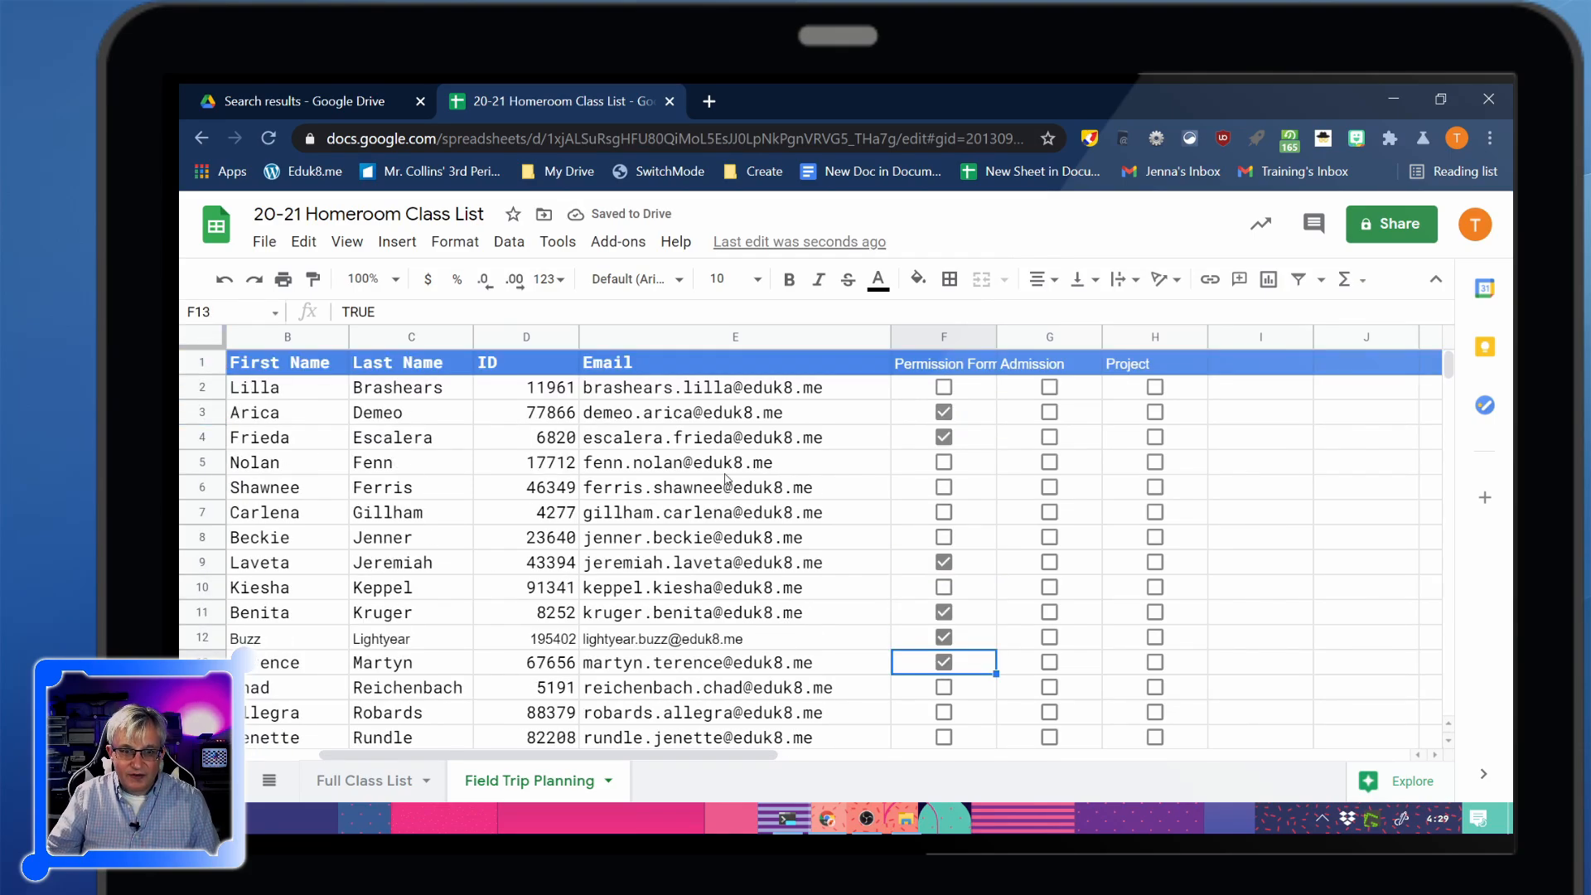
scroll(556, 497, down, 4)
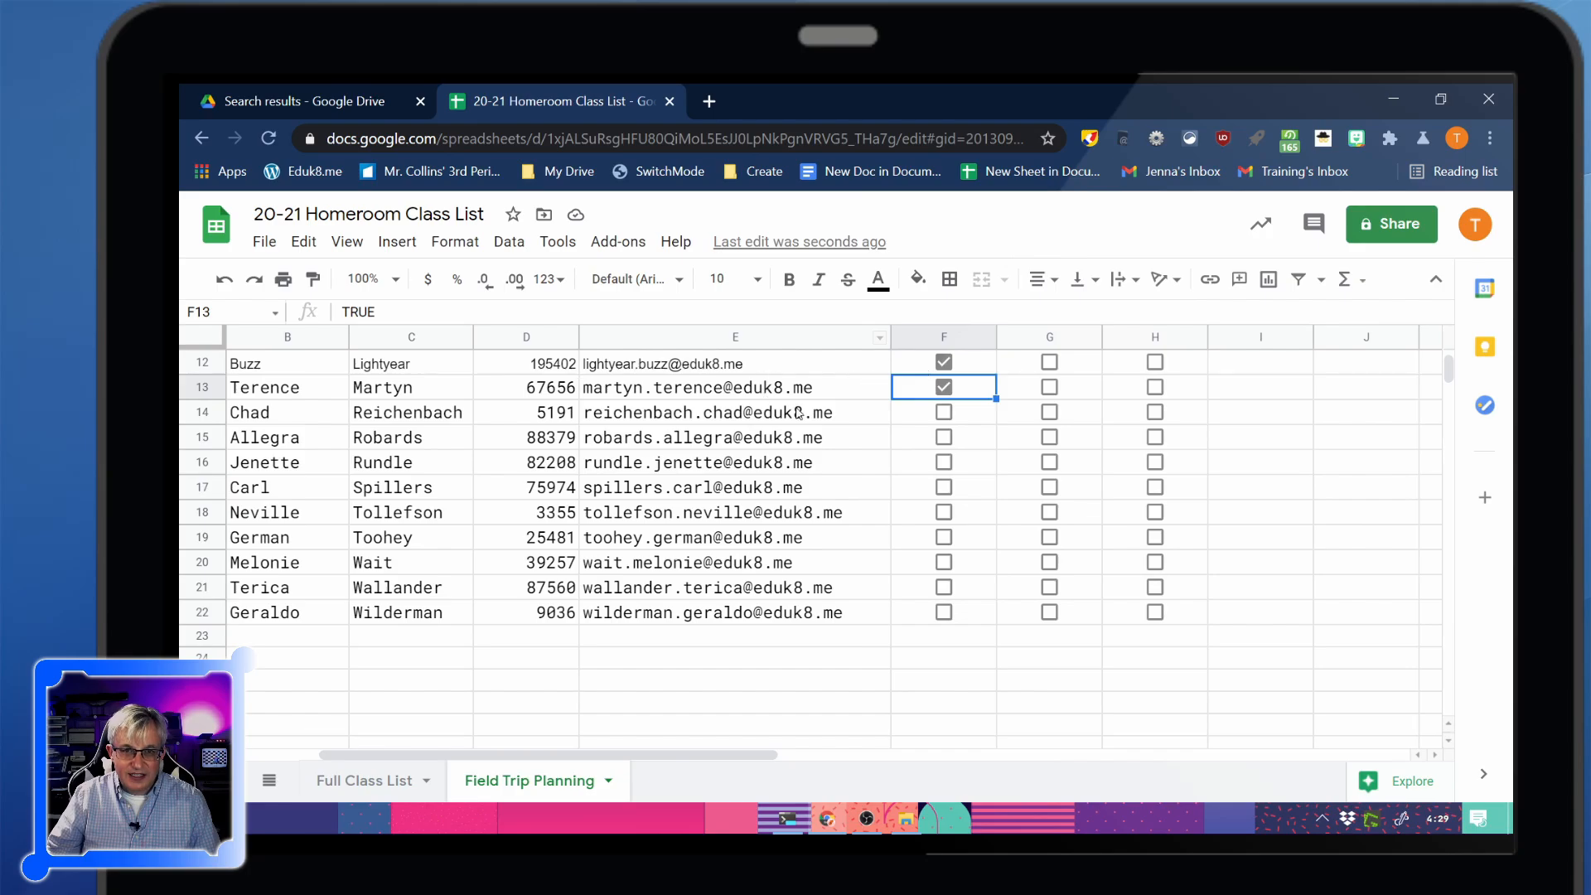
scroll(927, 373, up, 4)
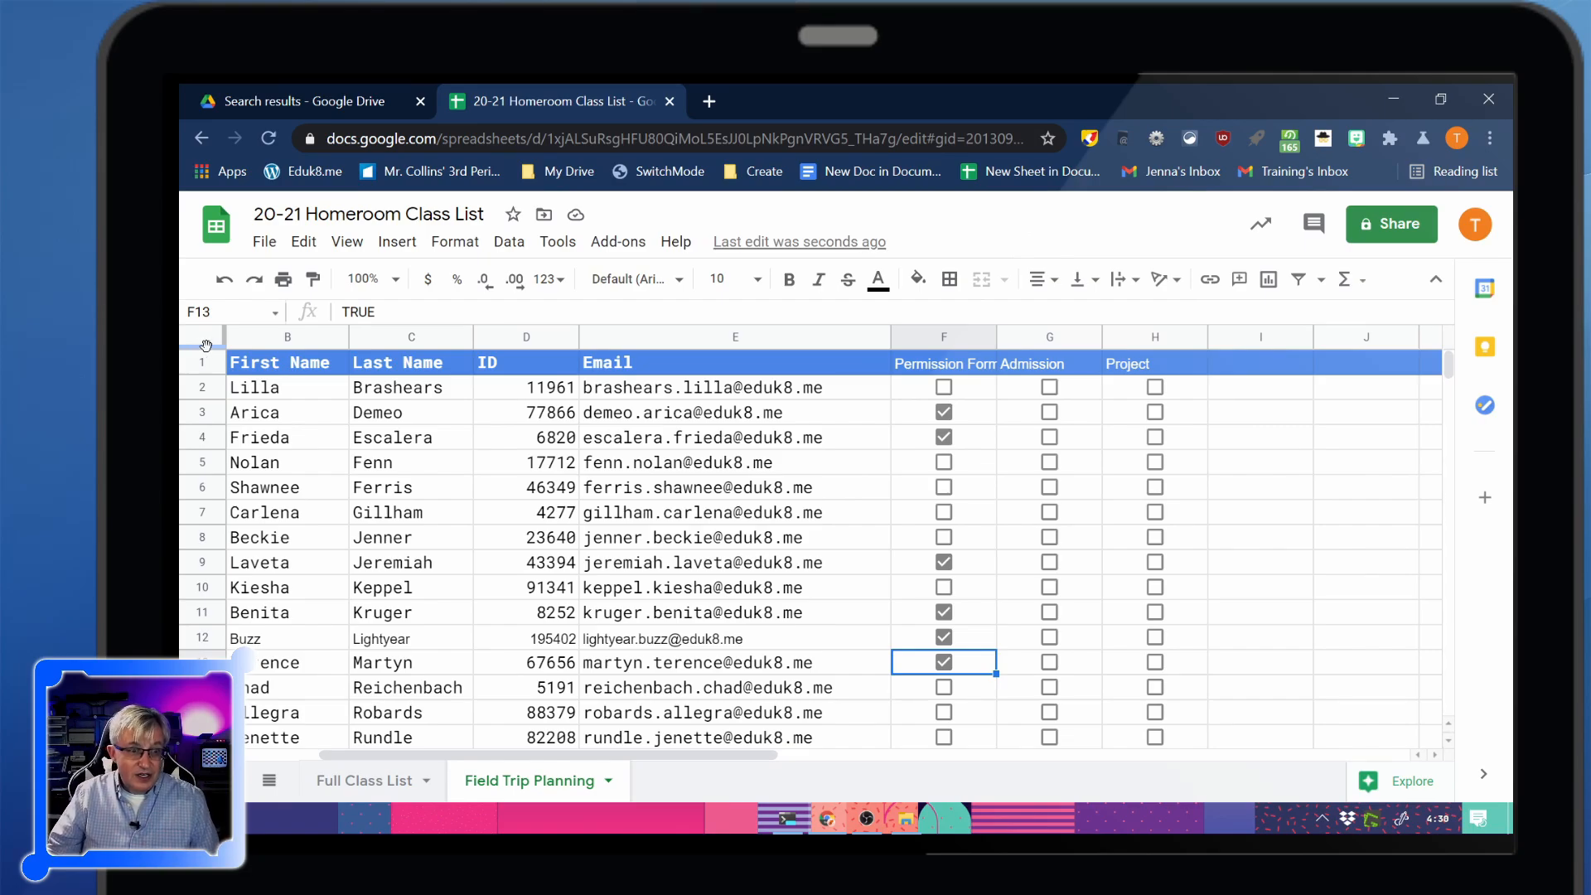
Freeze the header row and the Full Name column so names stay visible while scrolling
drag(212, 347, 231, 373)
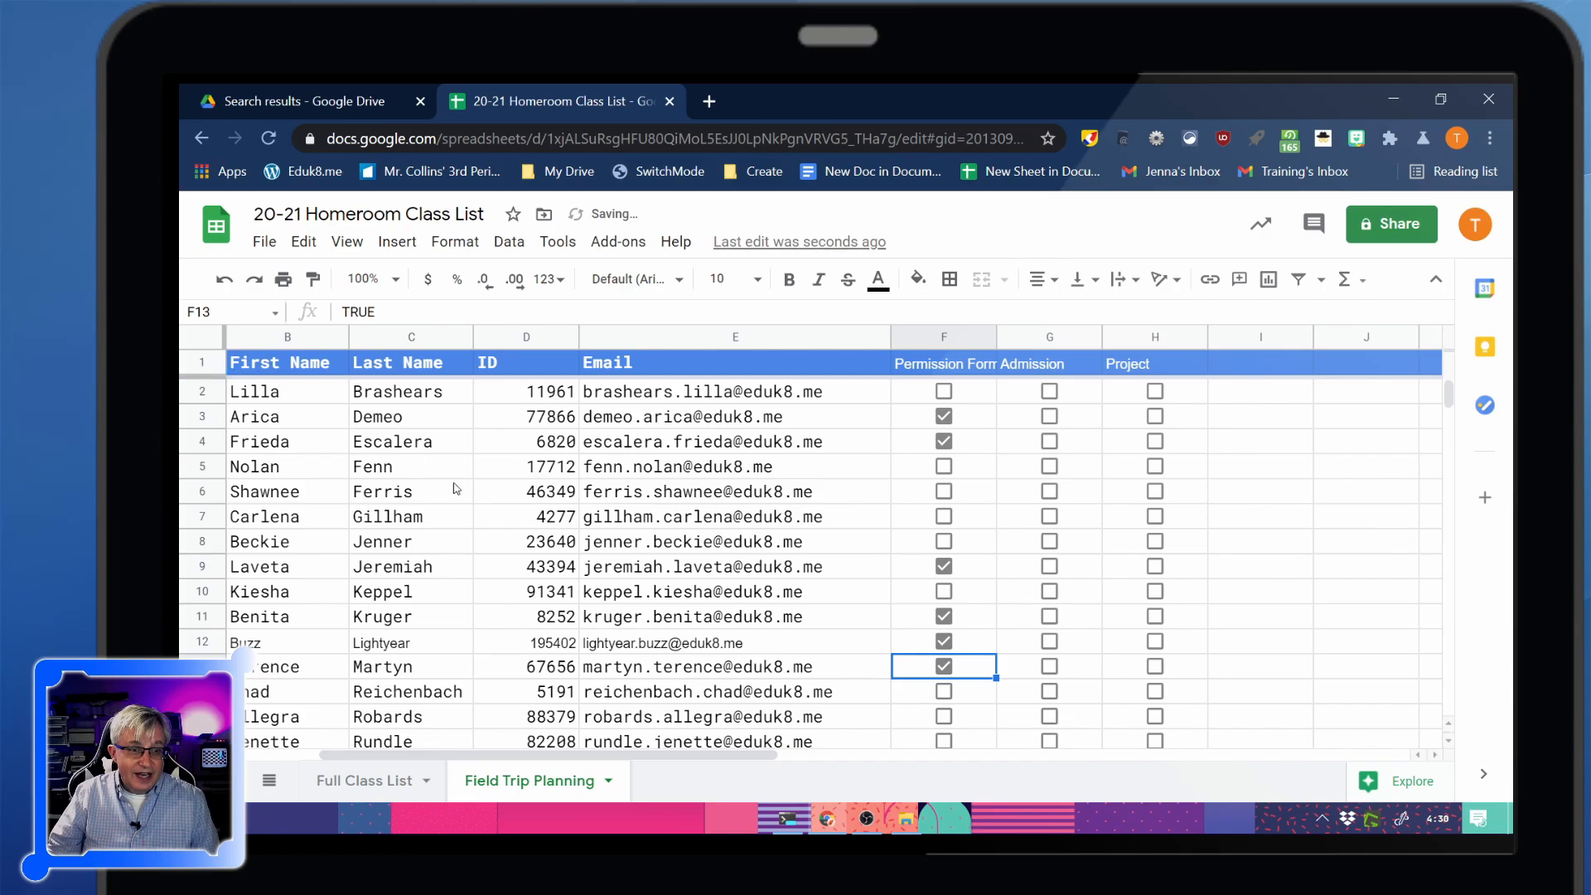
scroll(460, 489, down, 5)
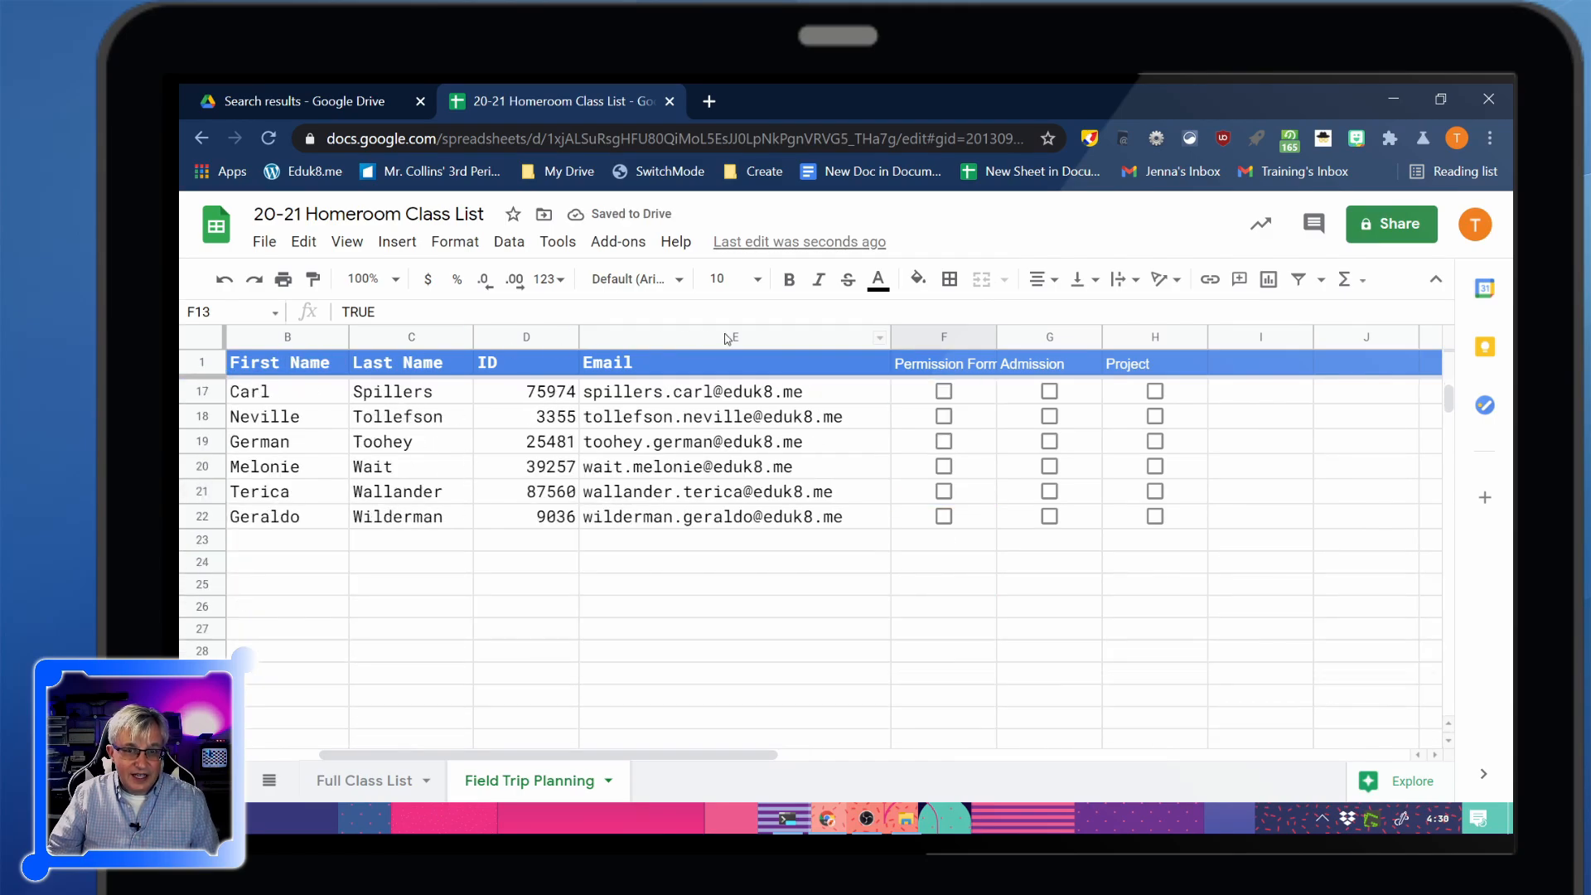
scroll(364, 445, up, 5)
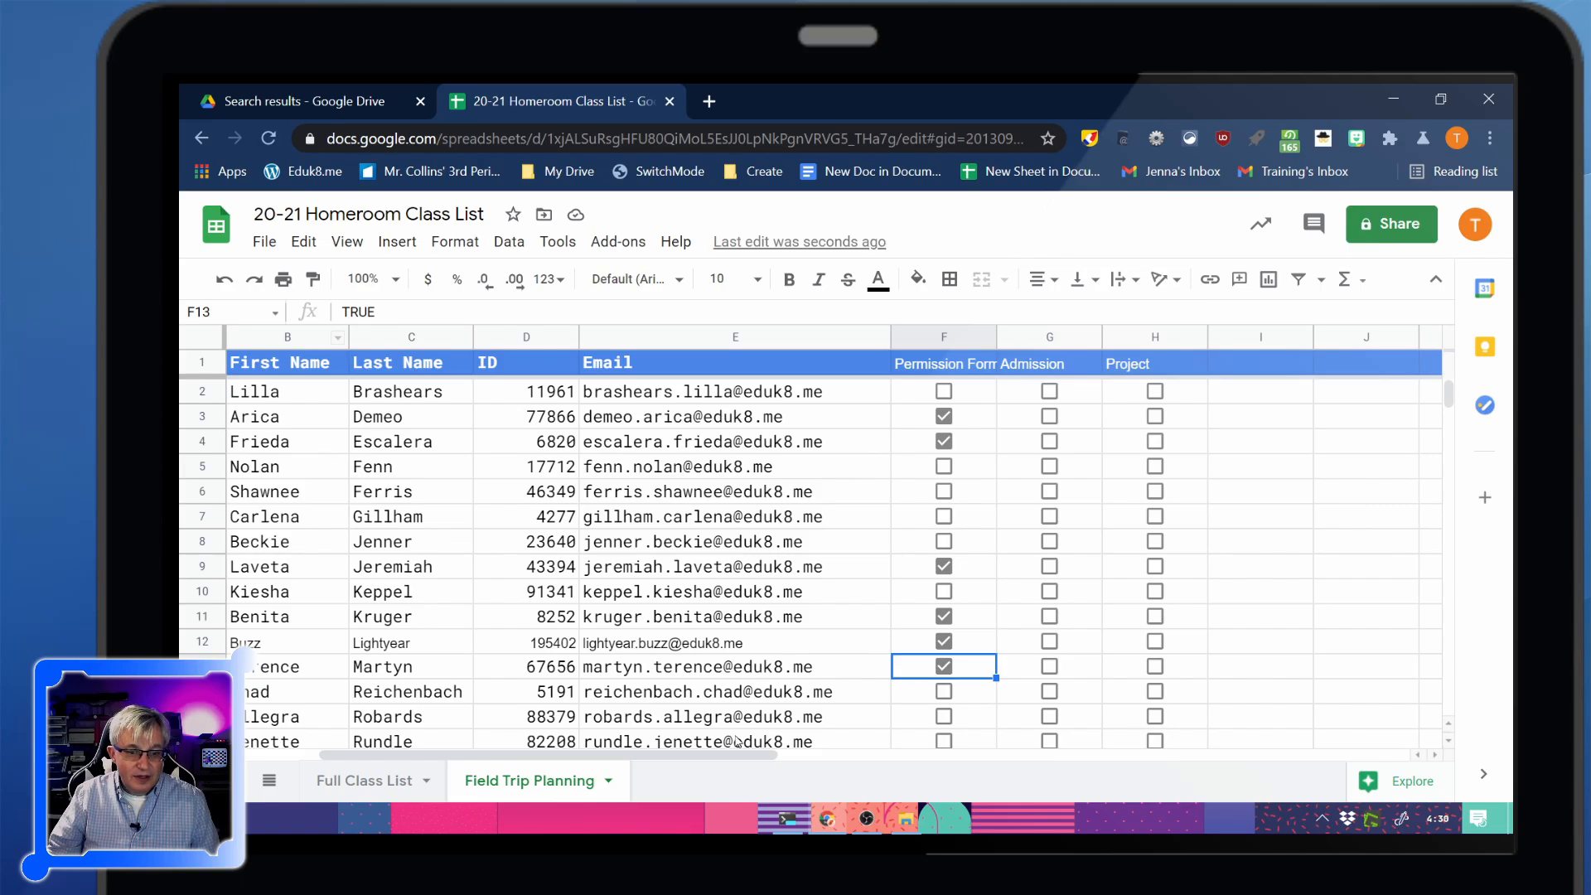
drag(746, 760, 655, 760)
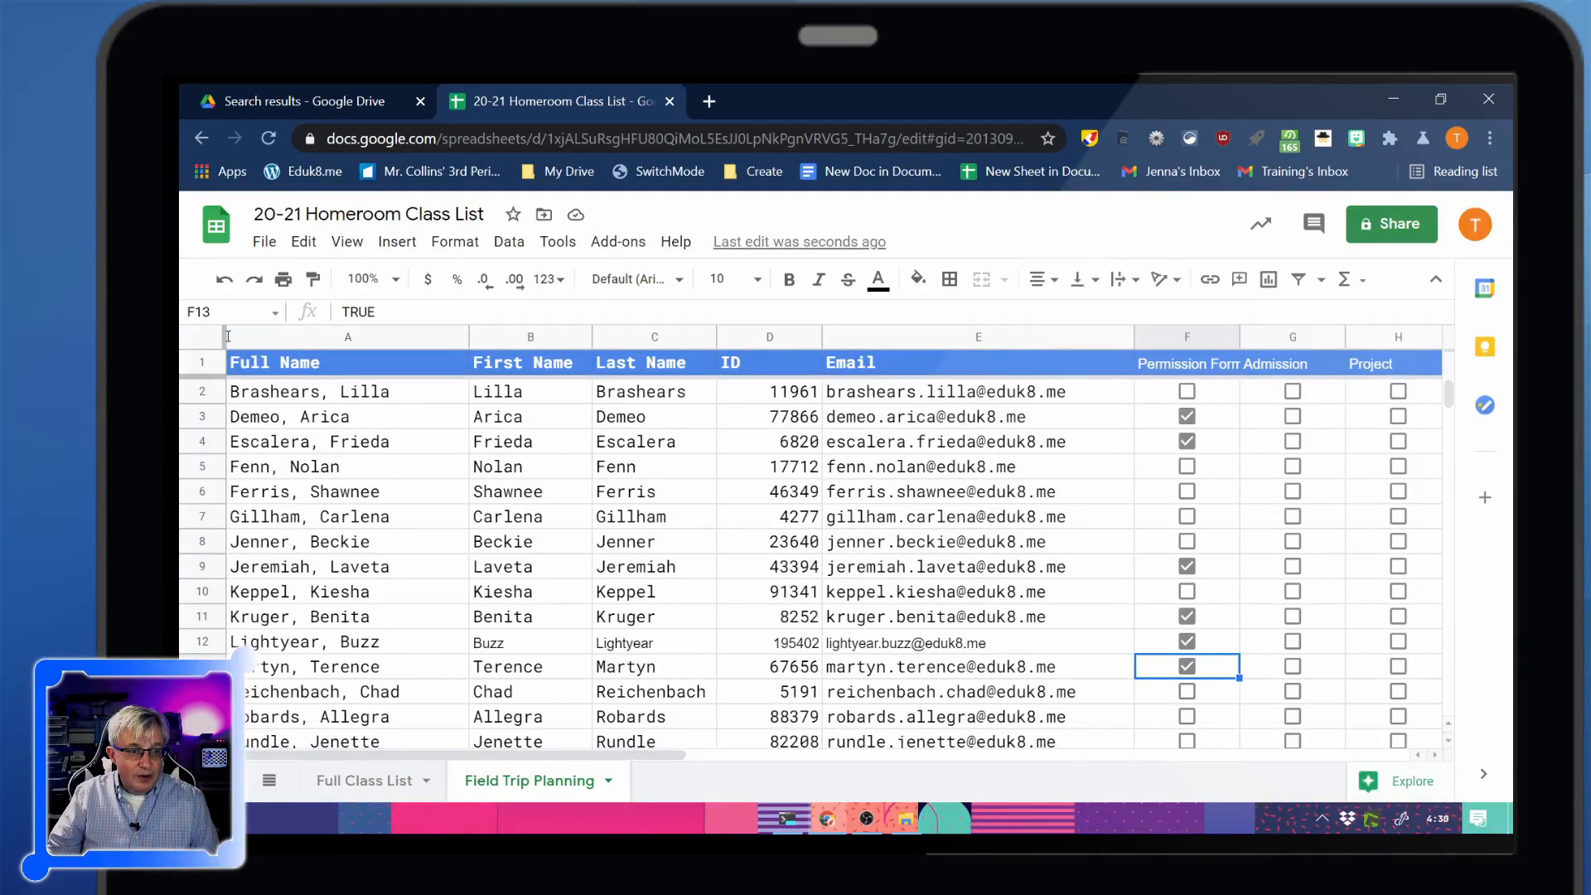
drag(220, 333, 469, 331)
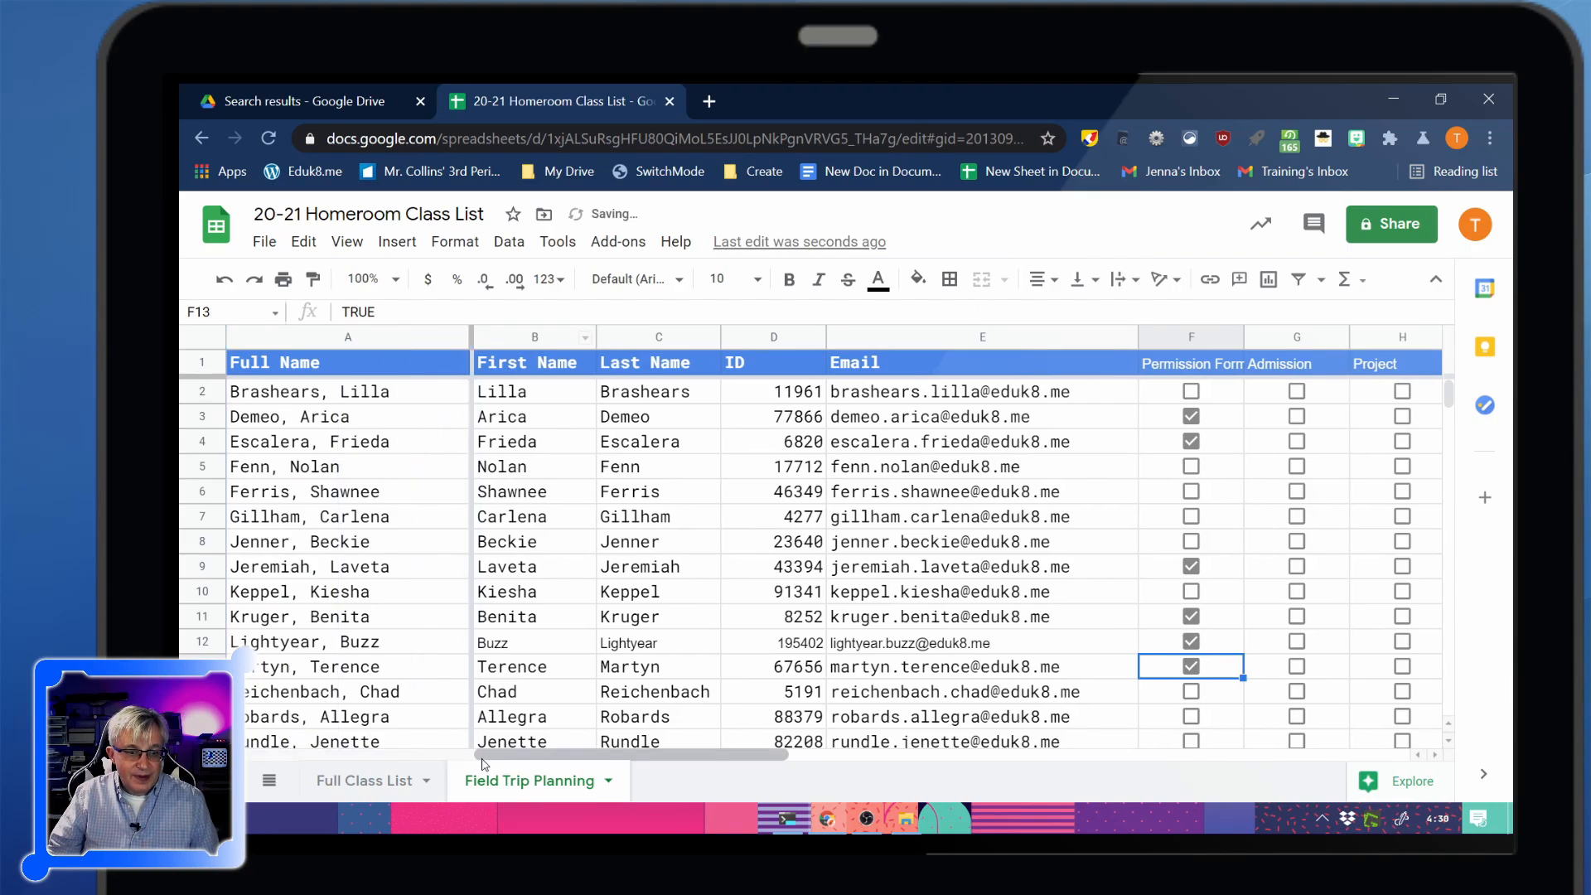
drag(522, 755, 766, 756)
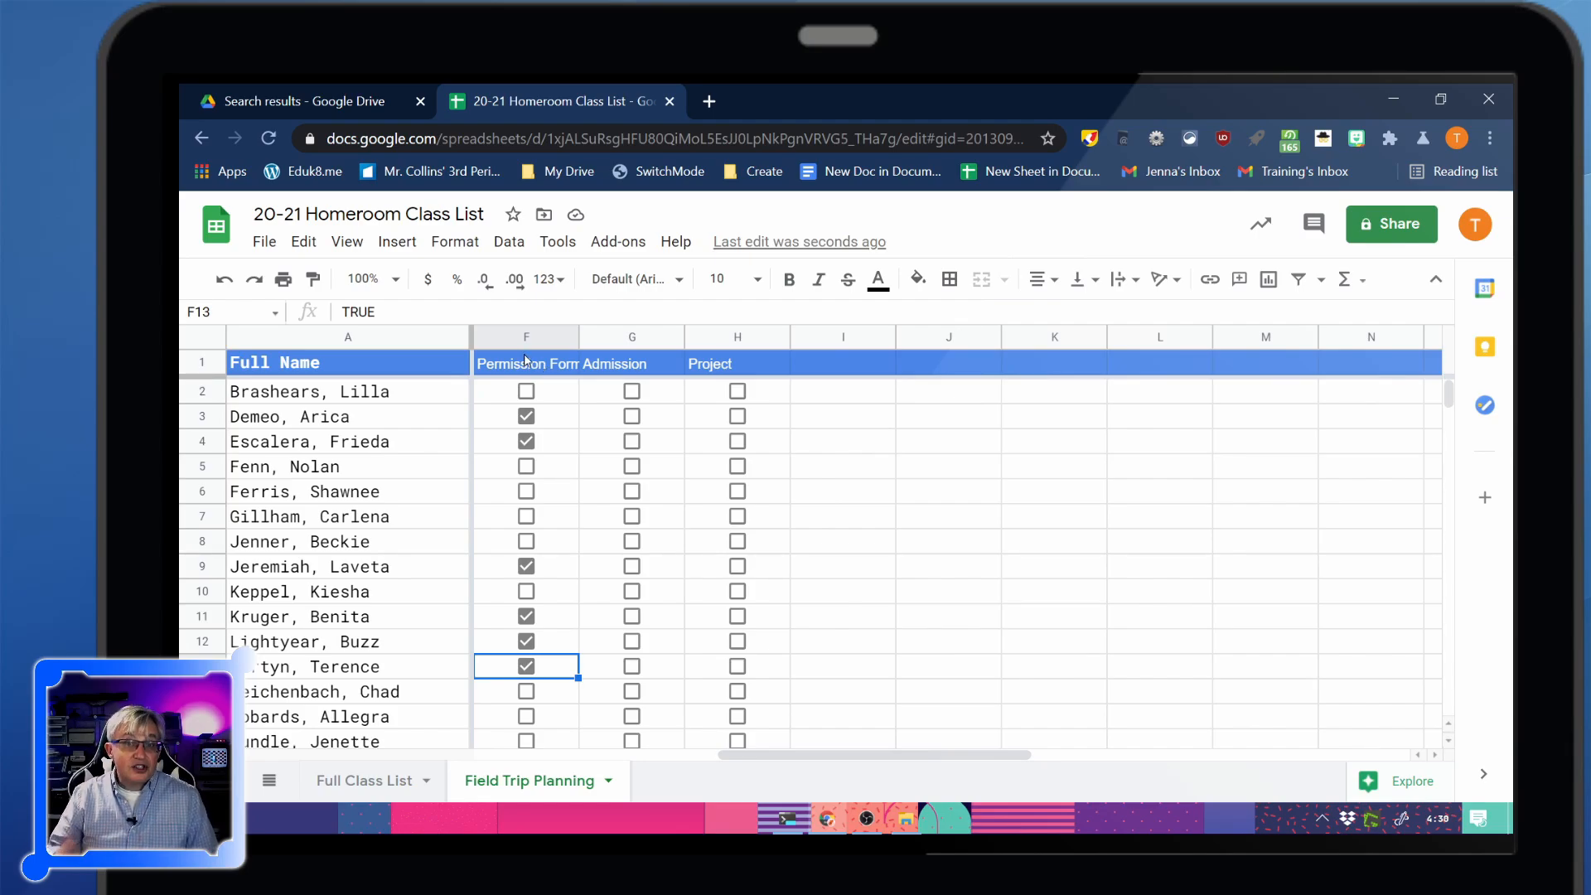
Freeze the Full Class List header row and duplicate the sheet
click(377, 783)
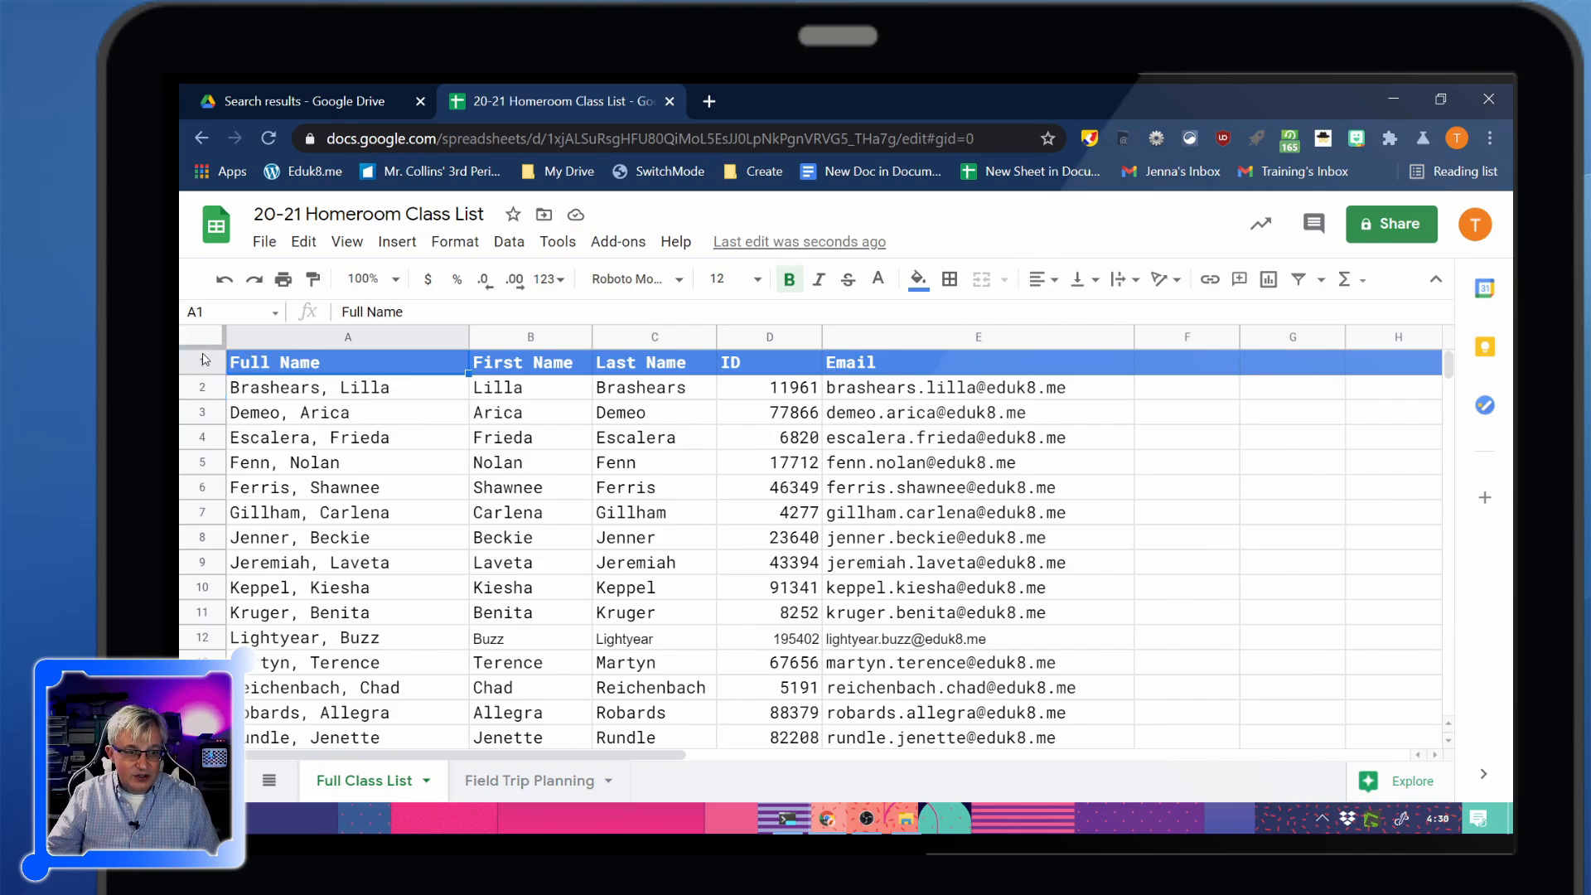
drag(201, 345, 400, 341)
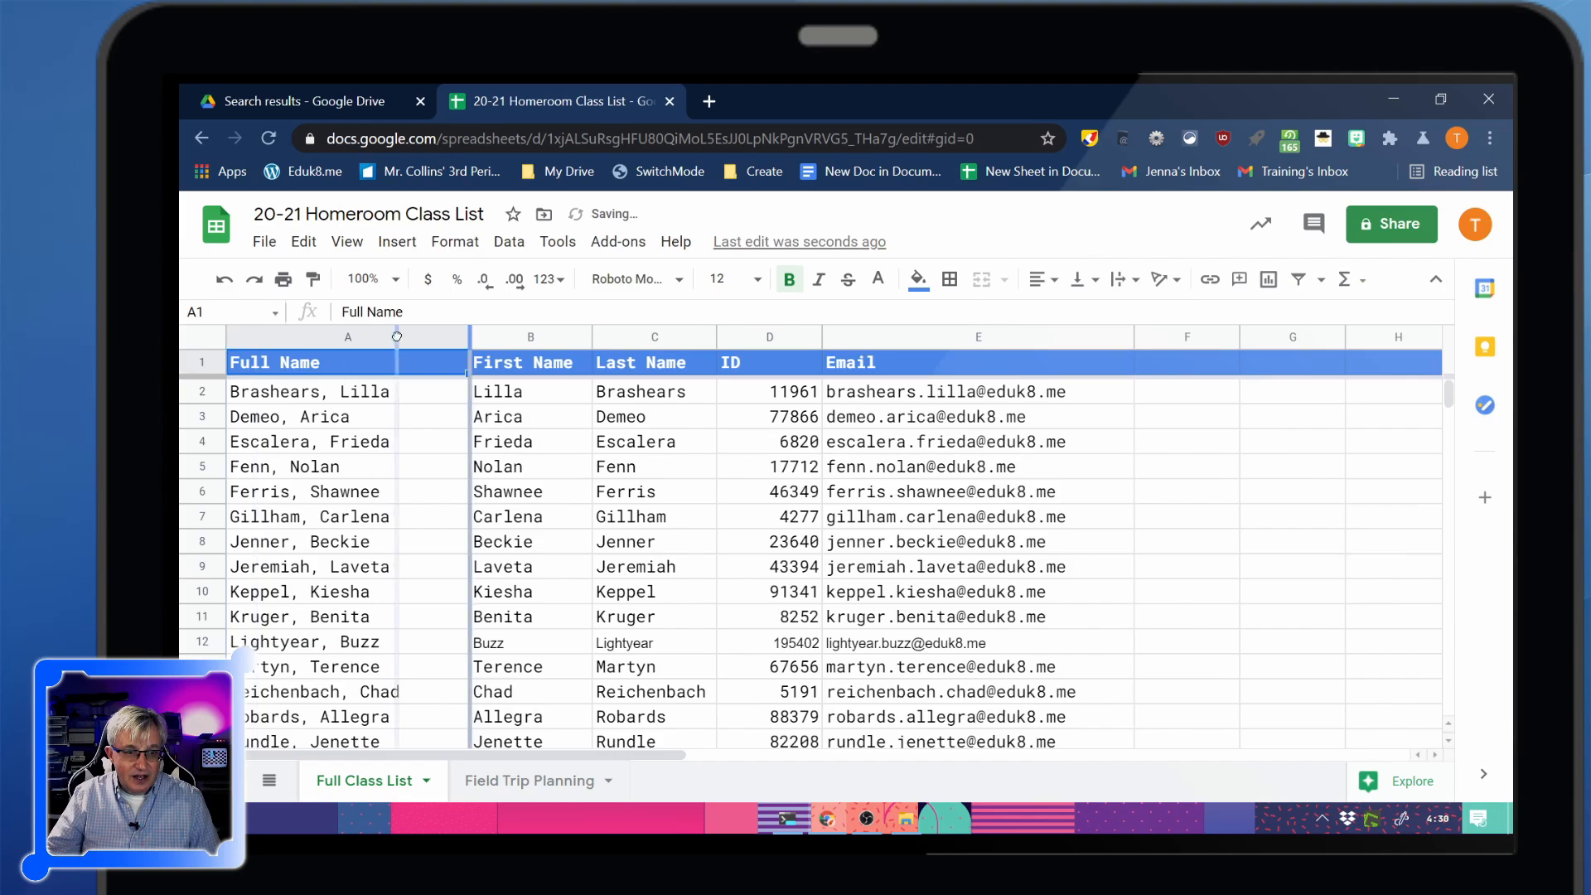
click(426, 780)
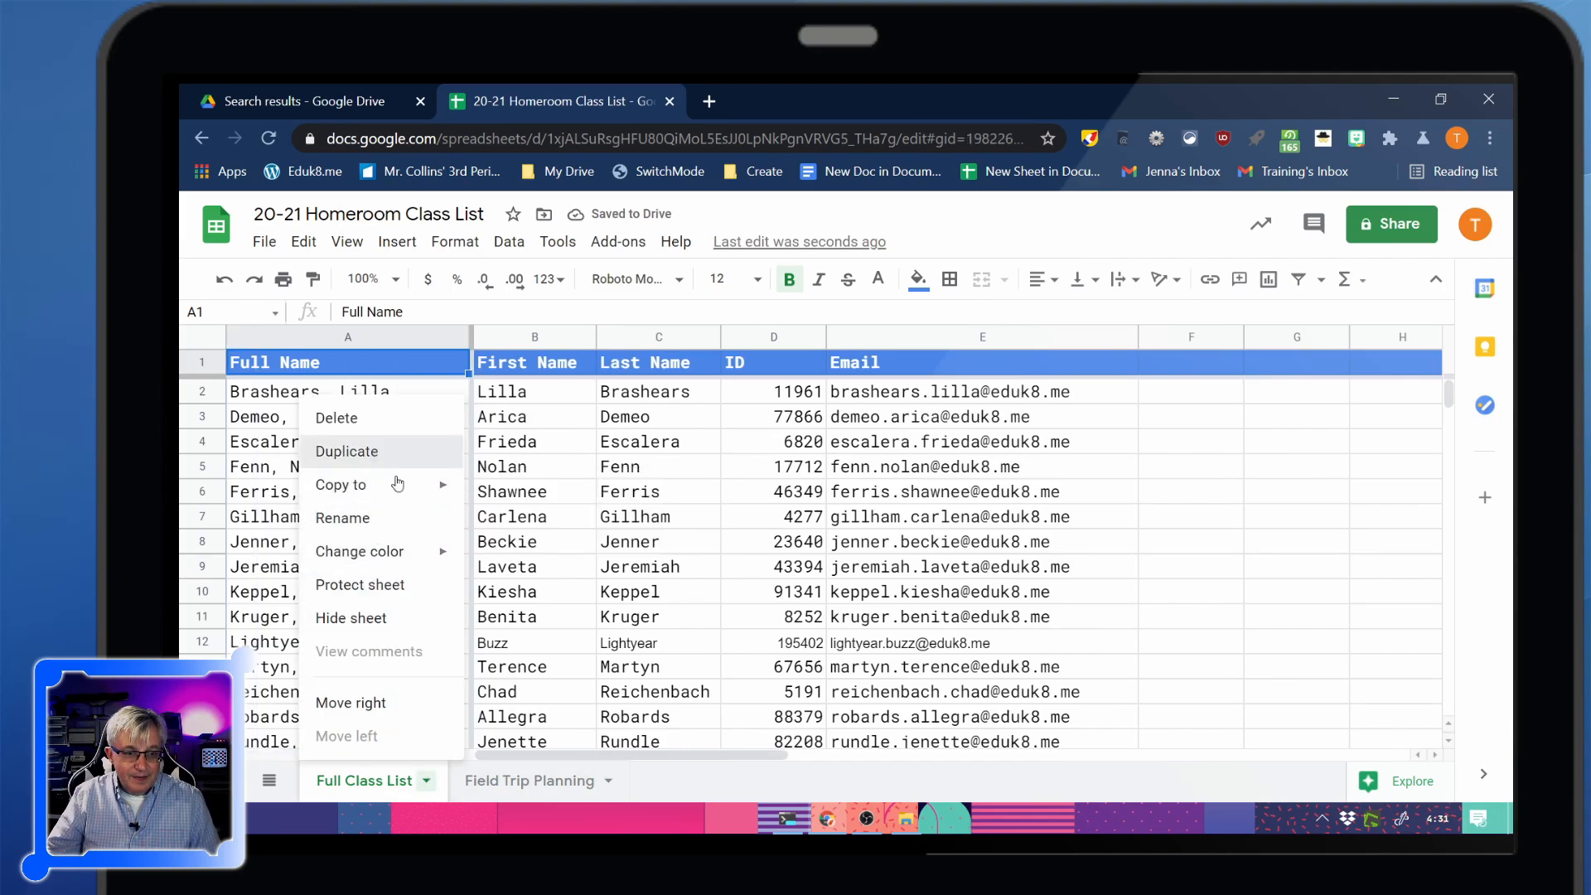
click(373, 453)
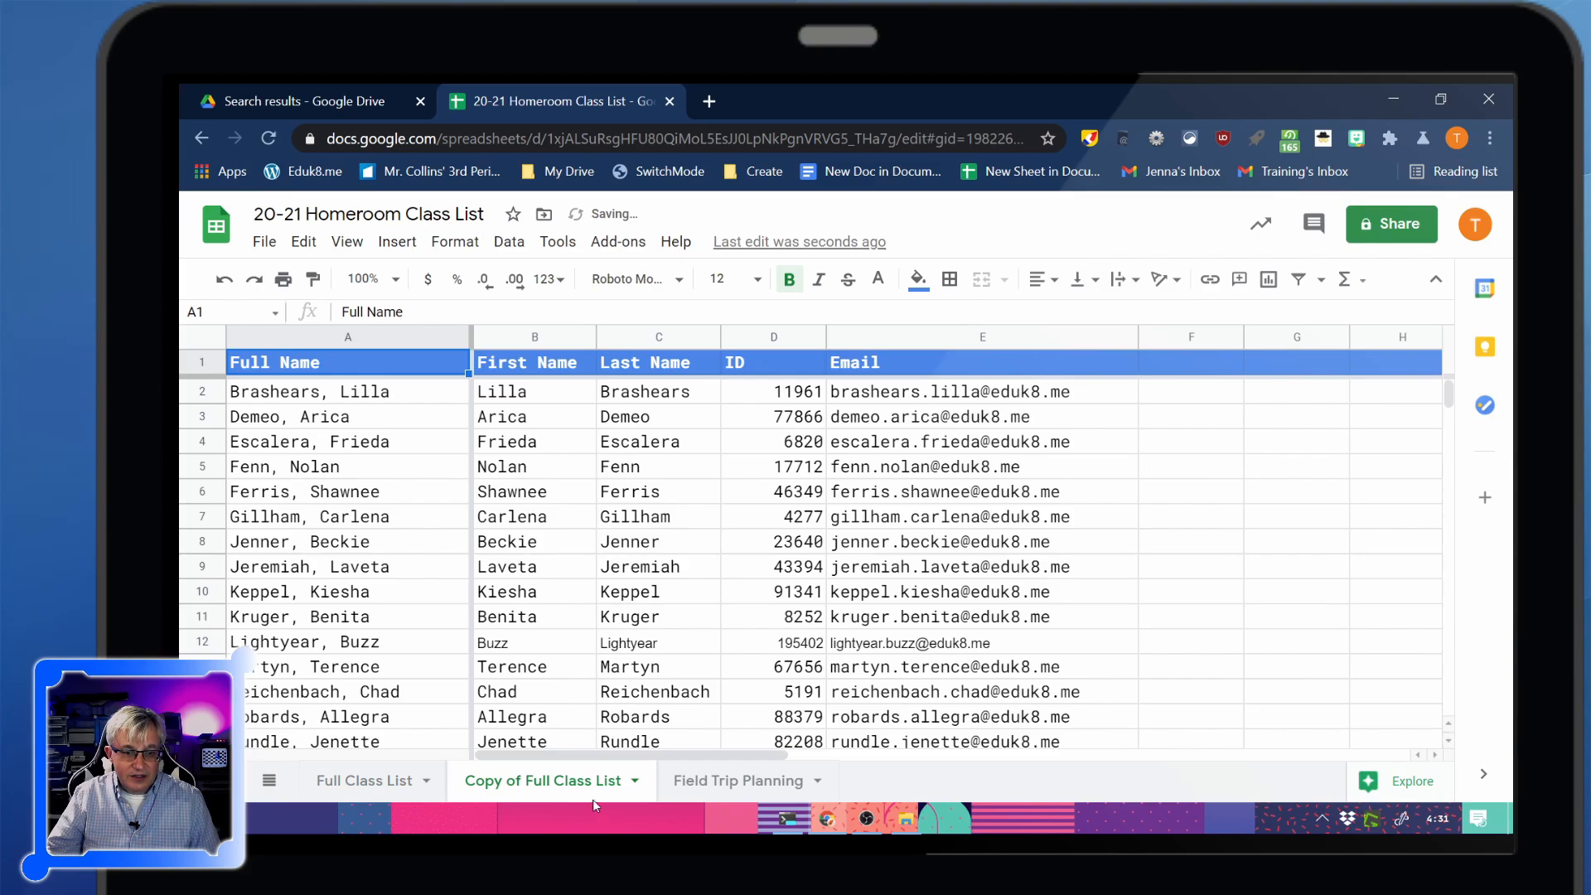
Delete the temporary 'Copy of Full Class List' sheet
scroll(725, 518, down, 10)
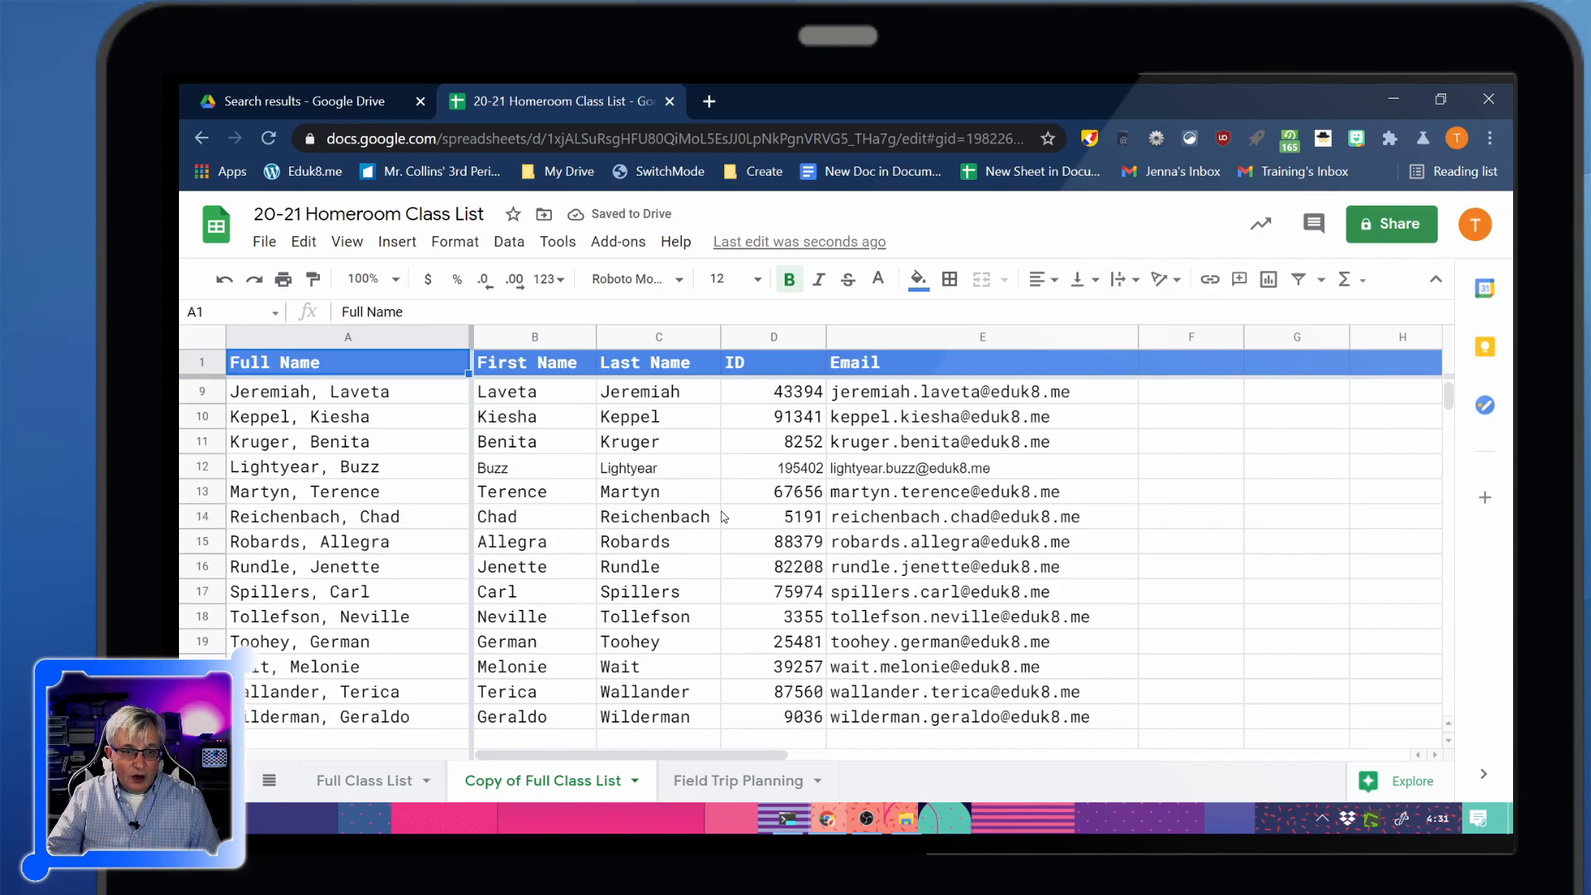
scroll(725, 518, up, 10)
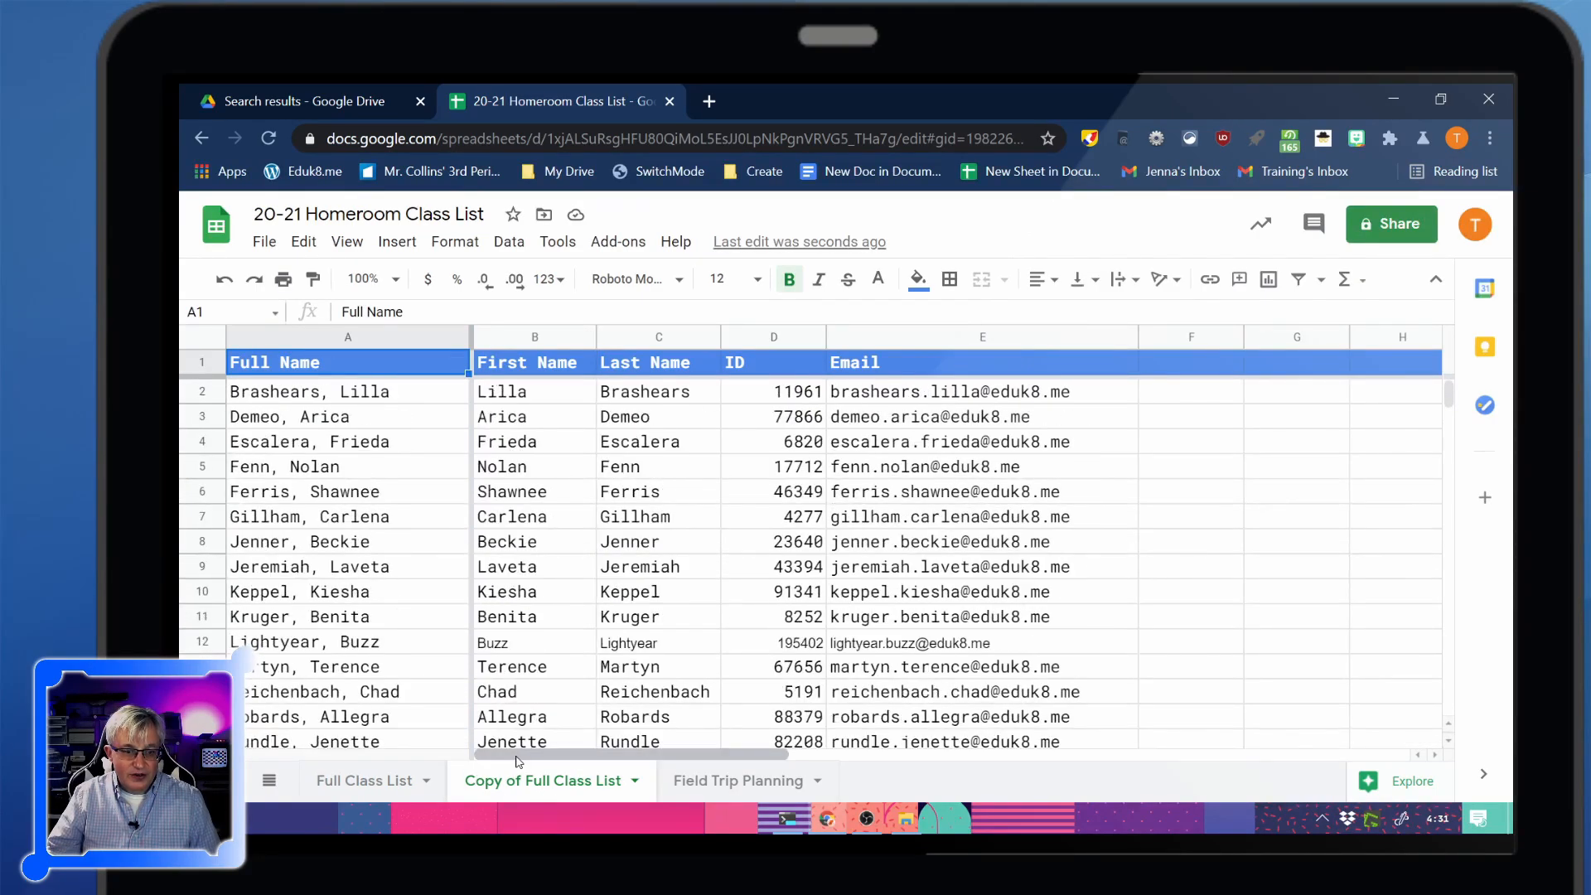
mouse_move(518, 755)
mouse_down()
mouse_move(658, 756)
mouse_move(503, 755)
mouse_up()
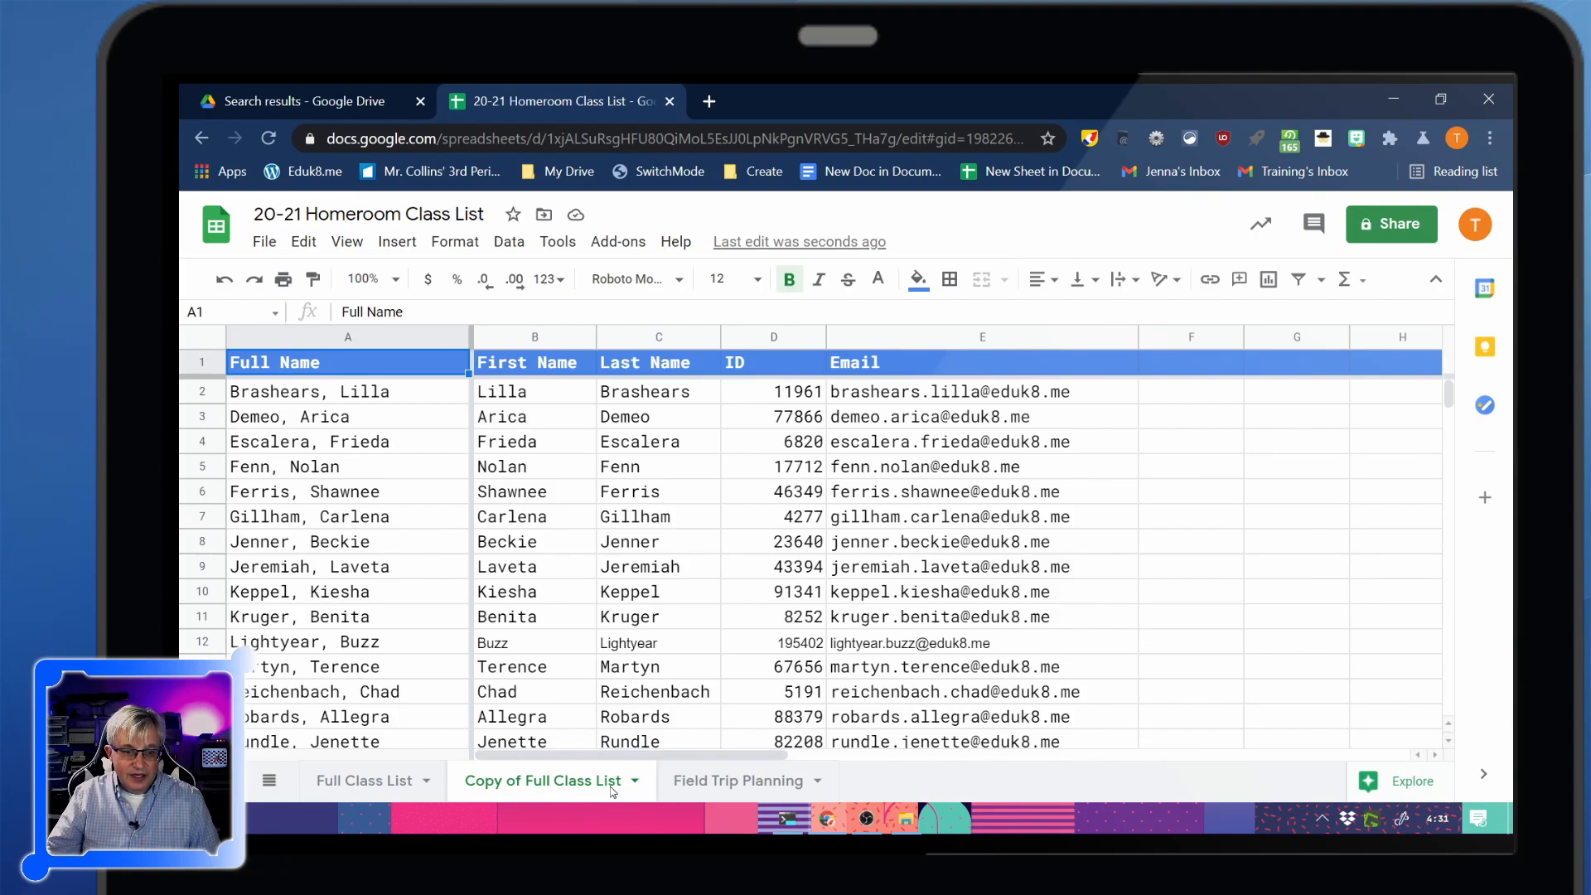
click(636, 780)
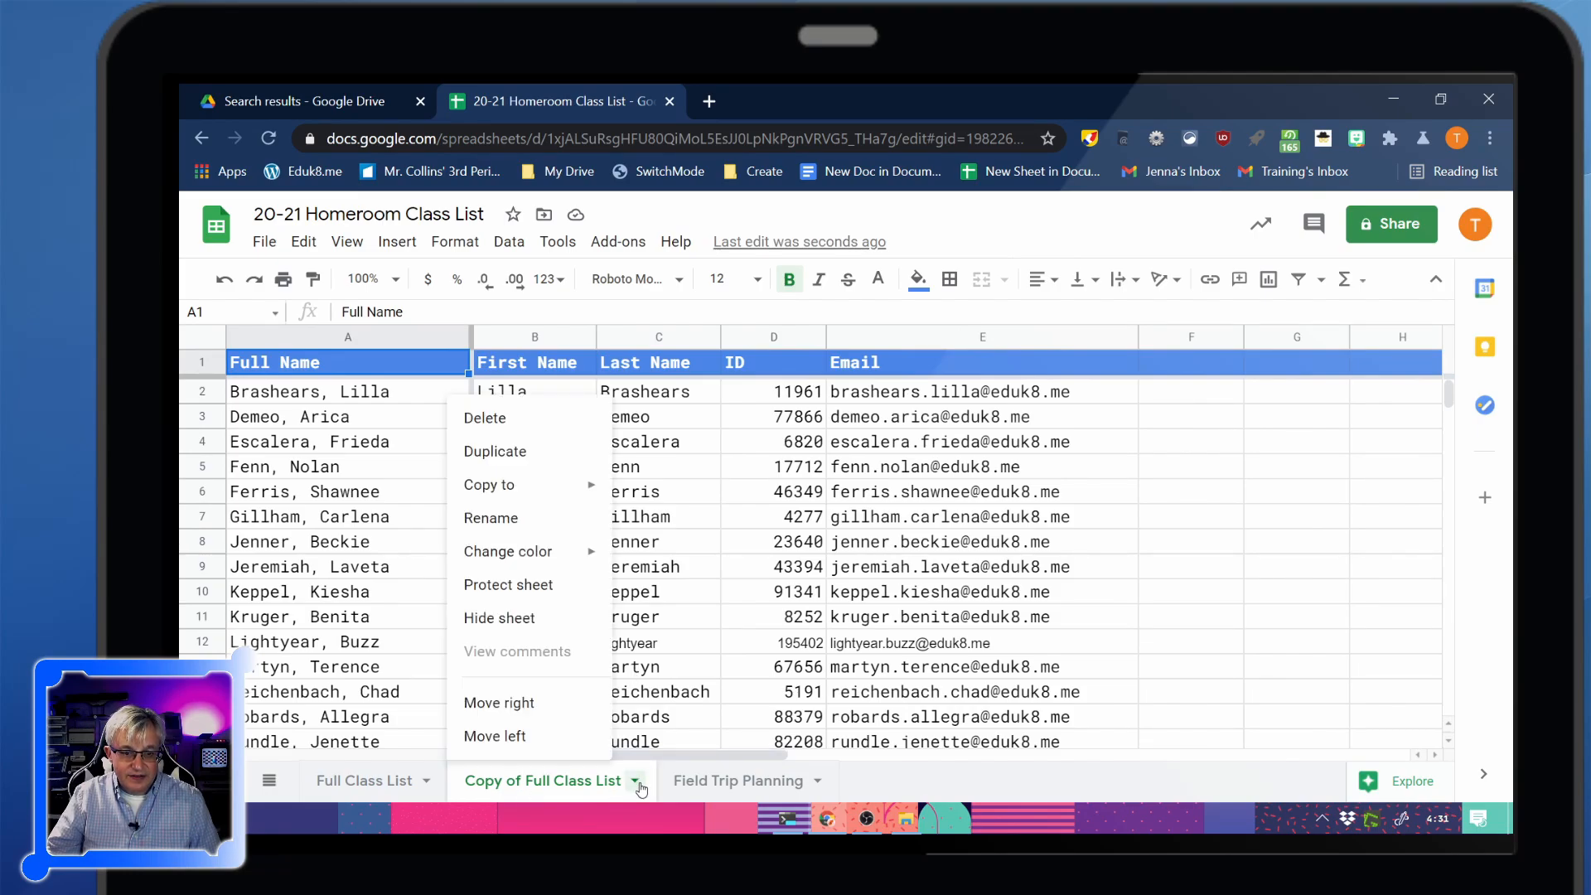
click(636, 783)
click(633, 782)
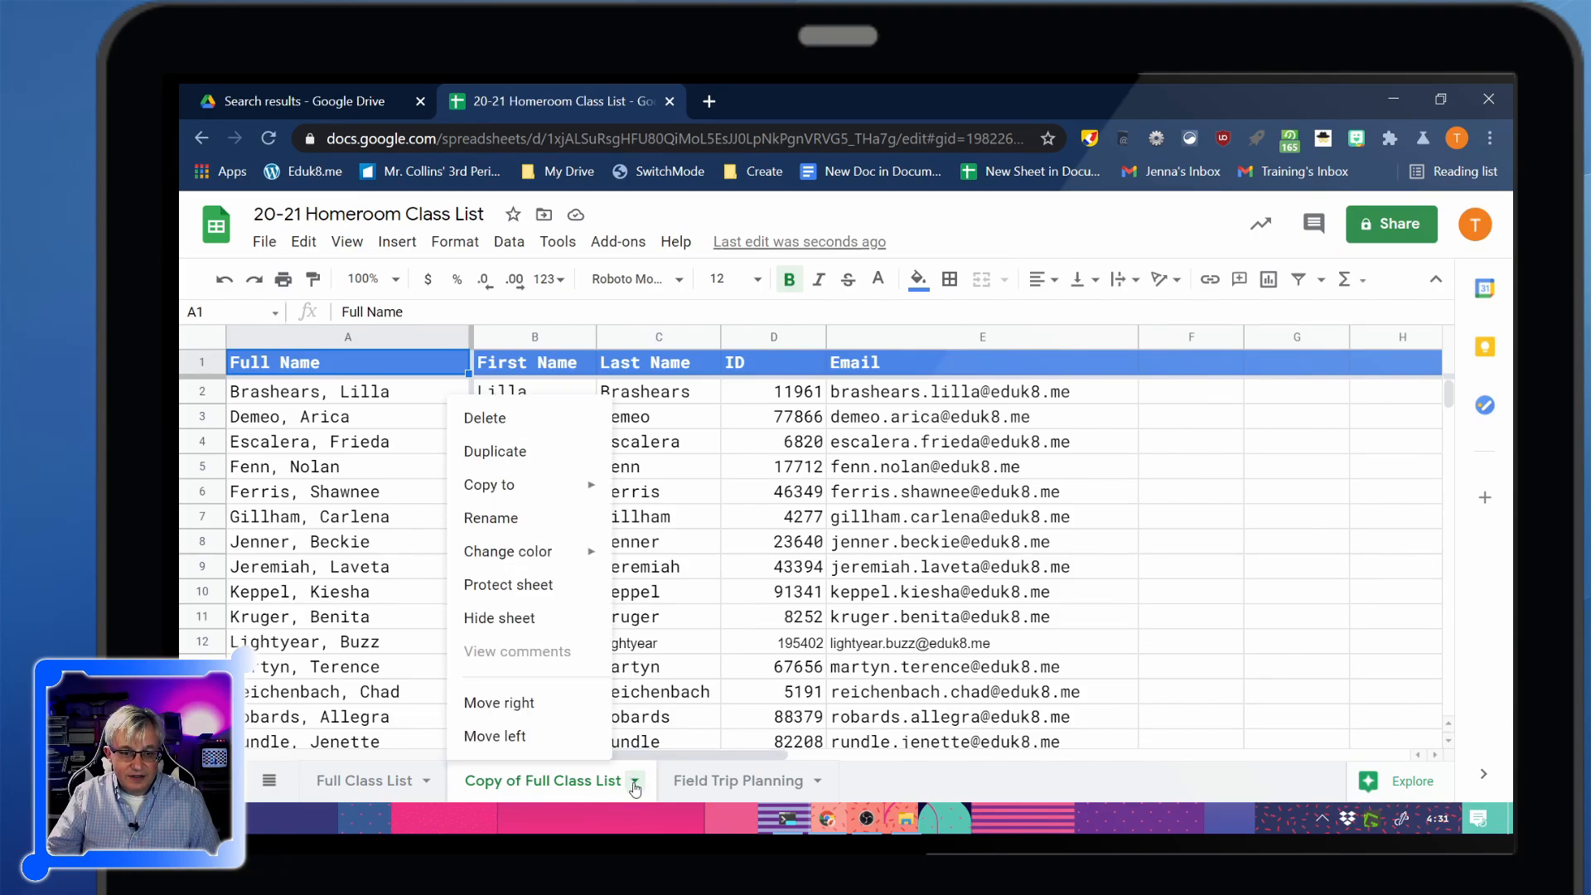
click(500, 429)
click(1042, 547)
click(530, 780)
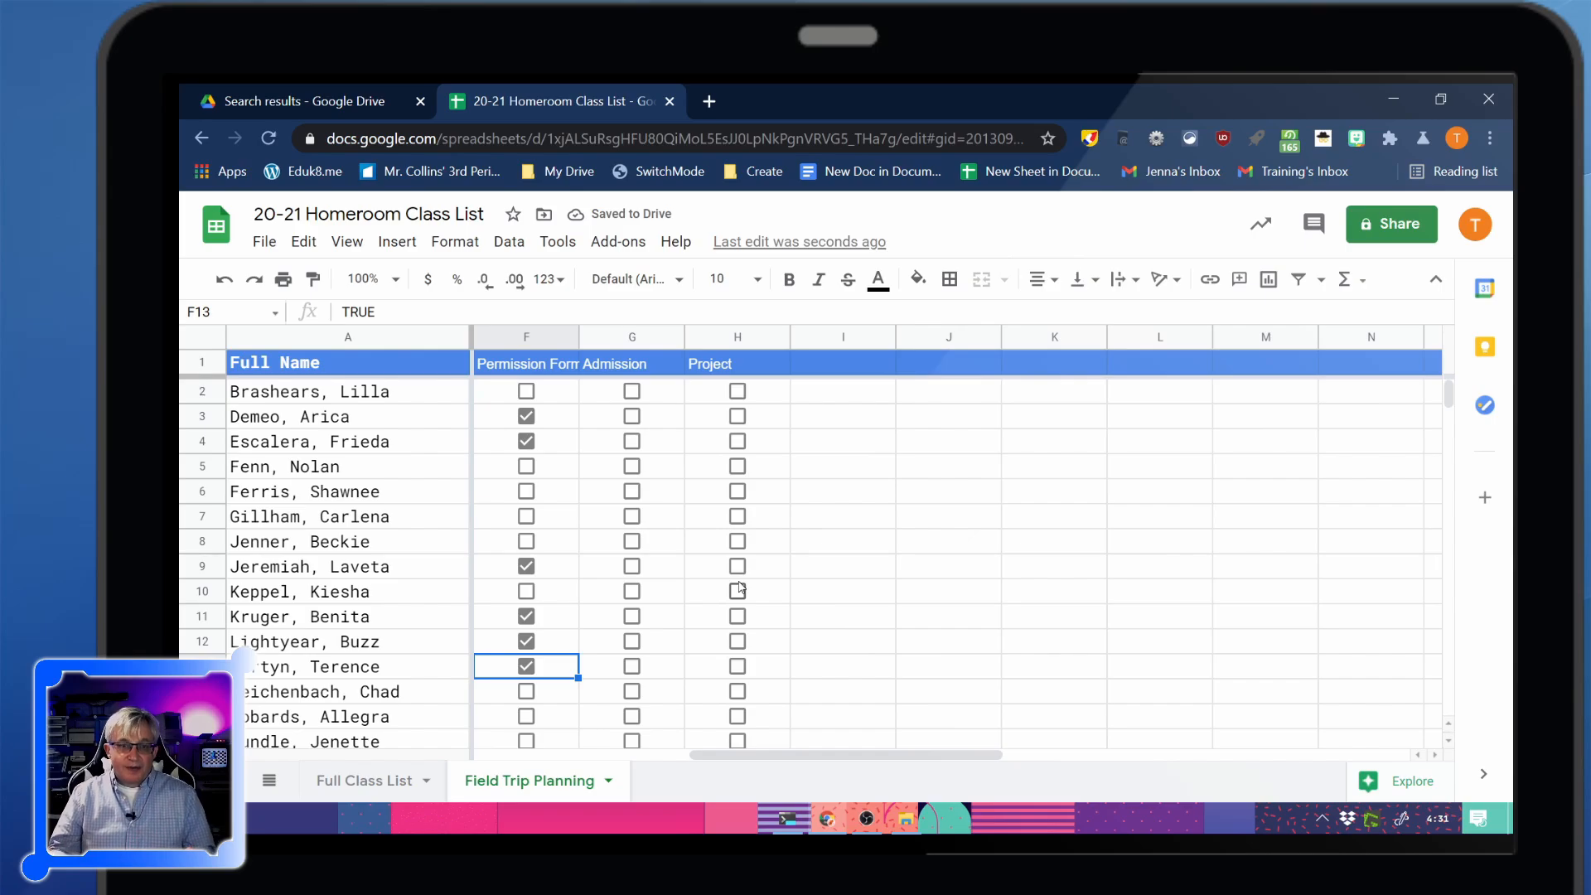
scroll(568, 622, down, 2)
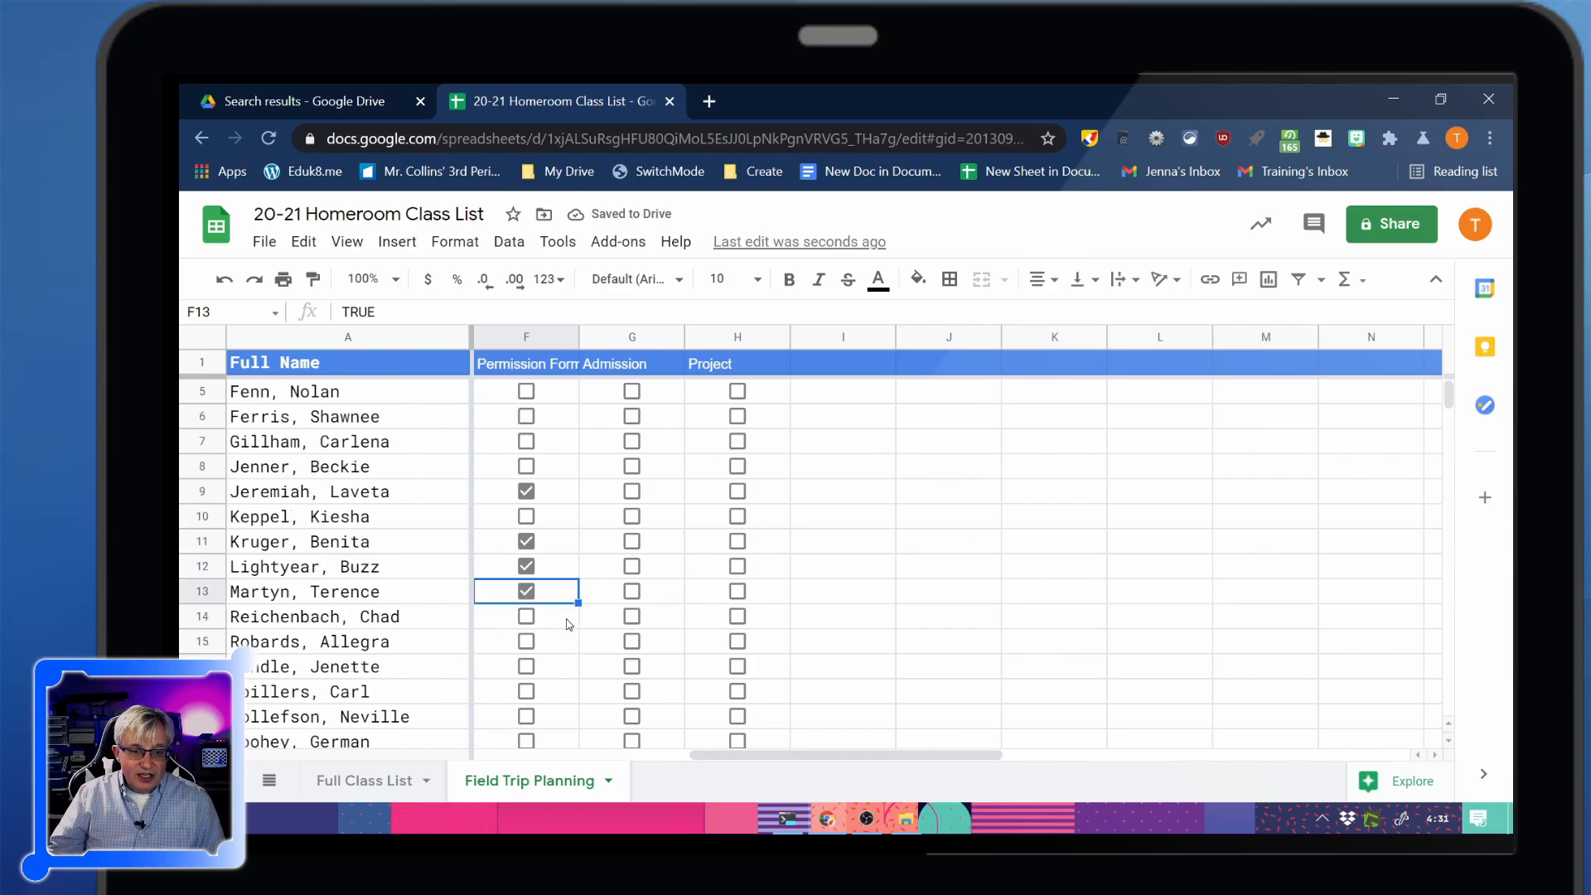
scroll(564, 627, up, 2)
scroll(563, 627, down, 3)
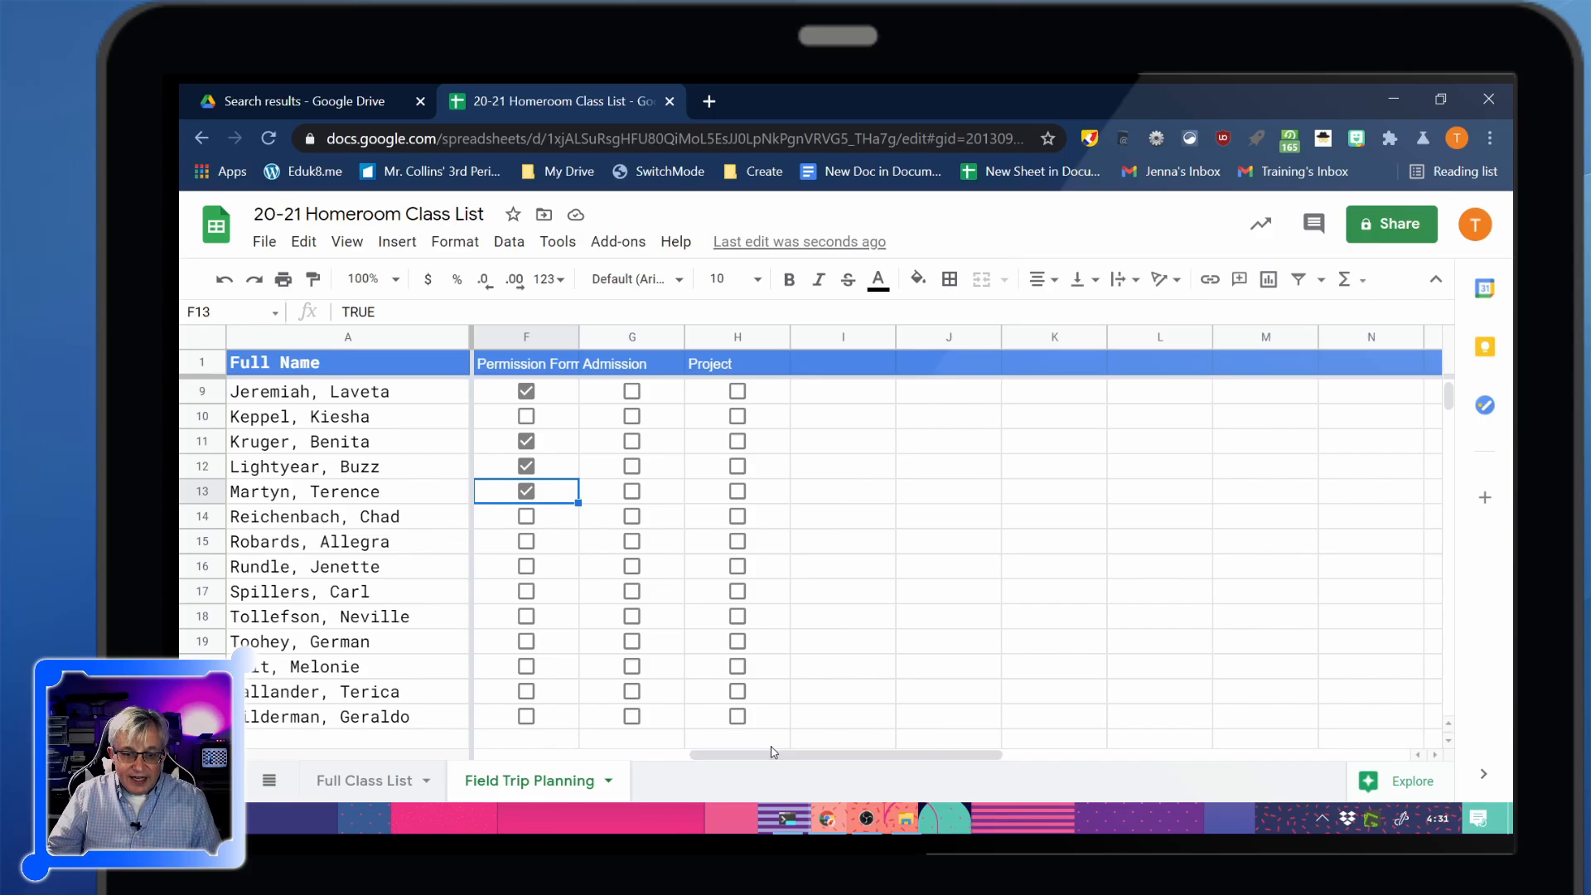
drag(772, 752, 692, 752)
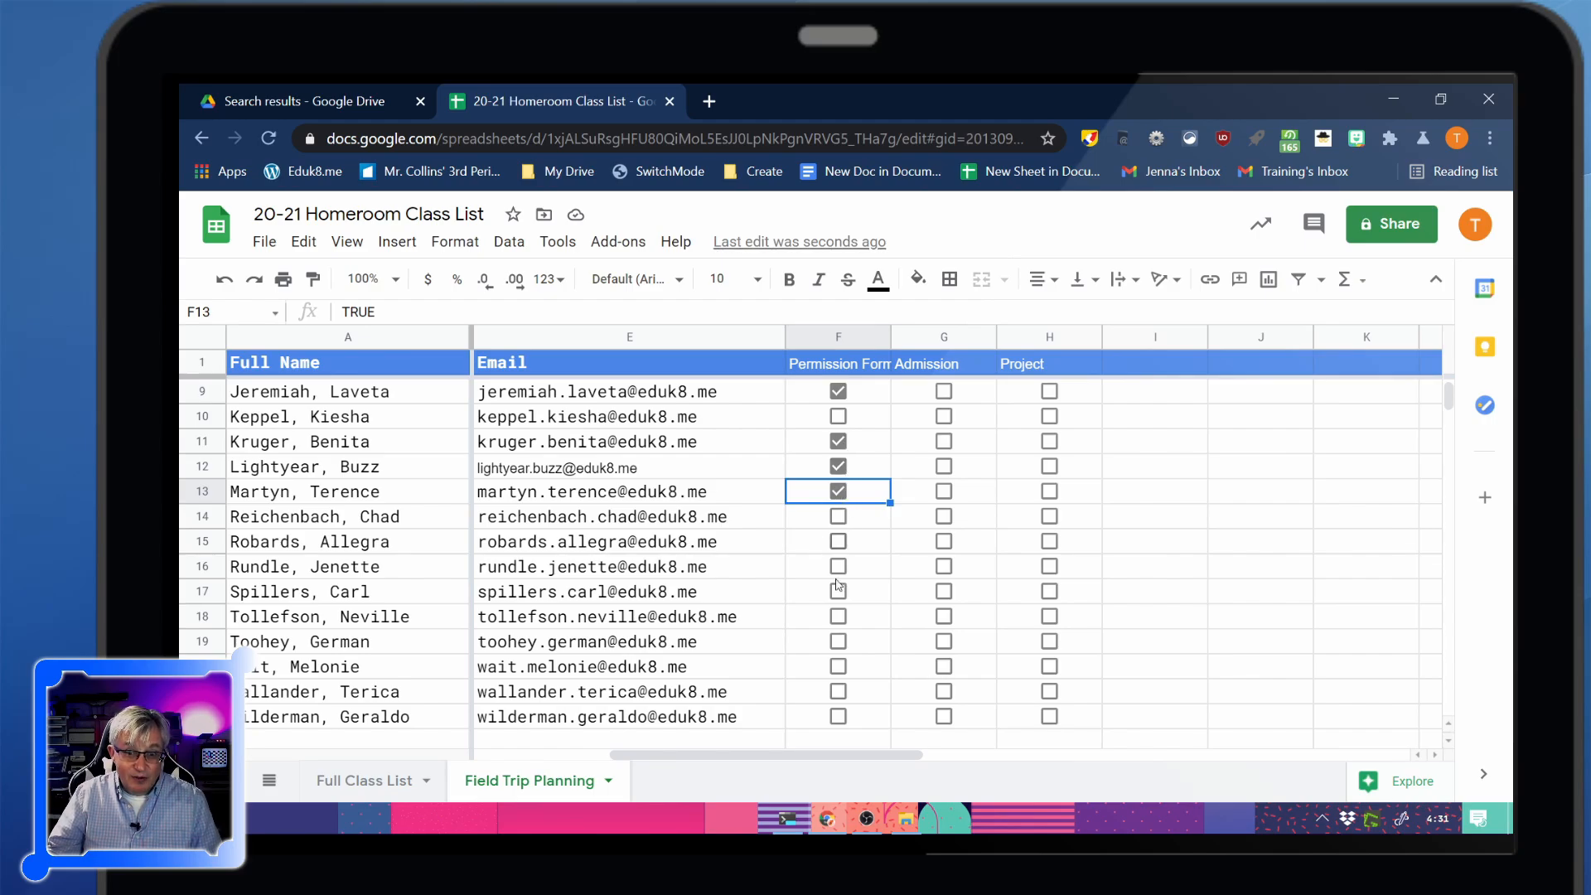
scroll(866, 547, up, 3)
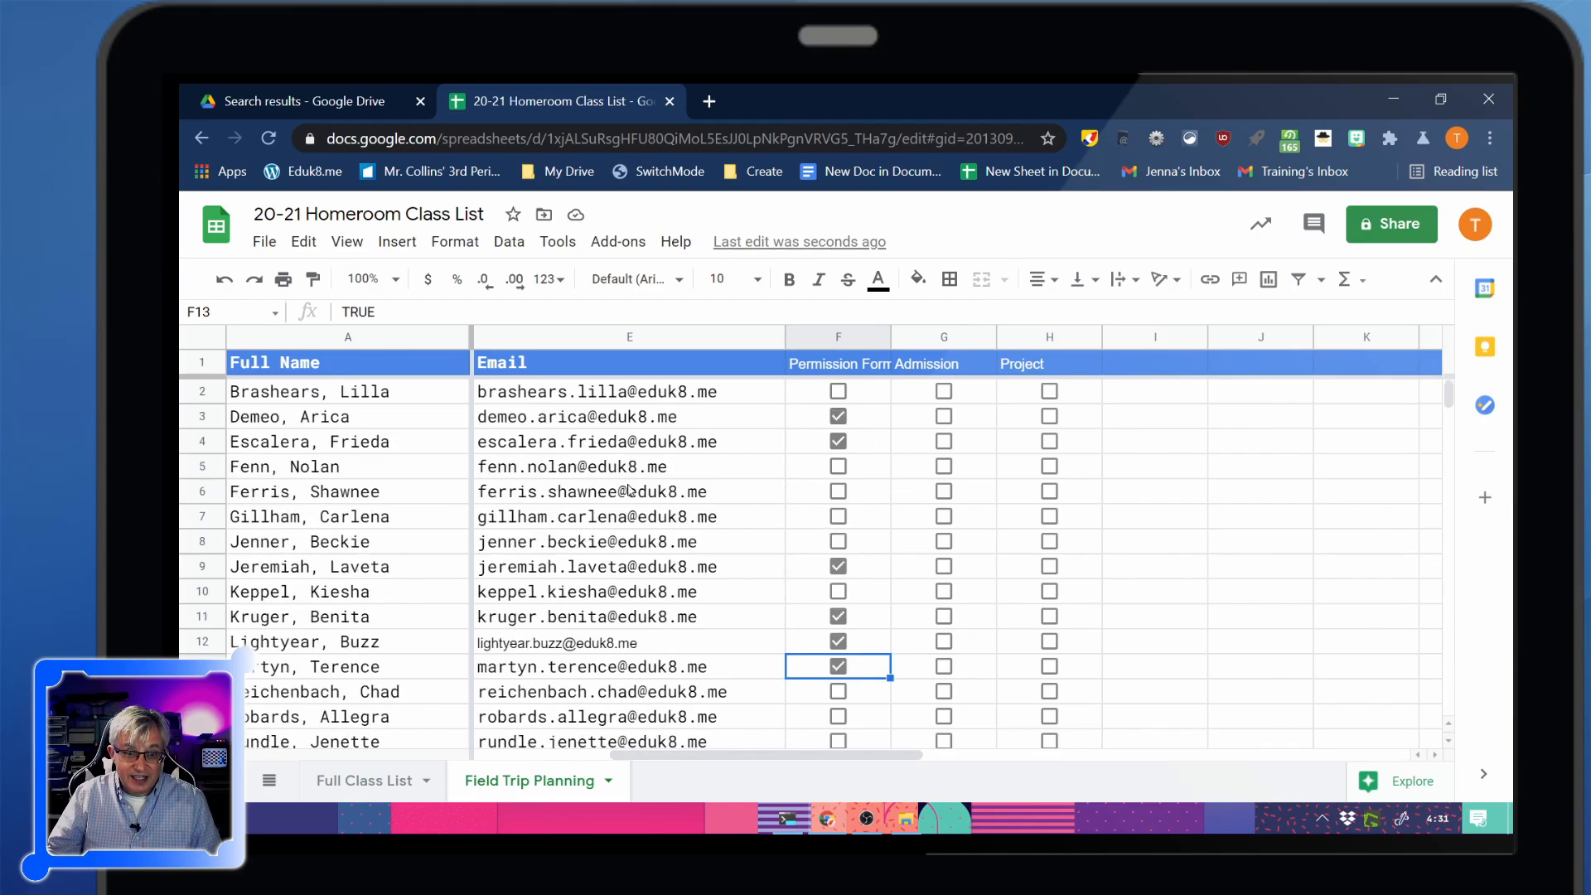
Filter Field Trip Planning to unchecked Permission Form rows, hiding TRUE and blanks
click(213, 341)
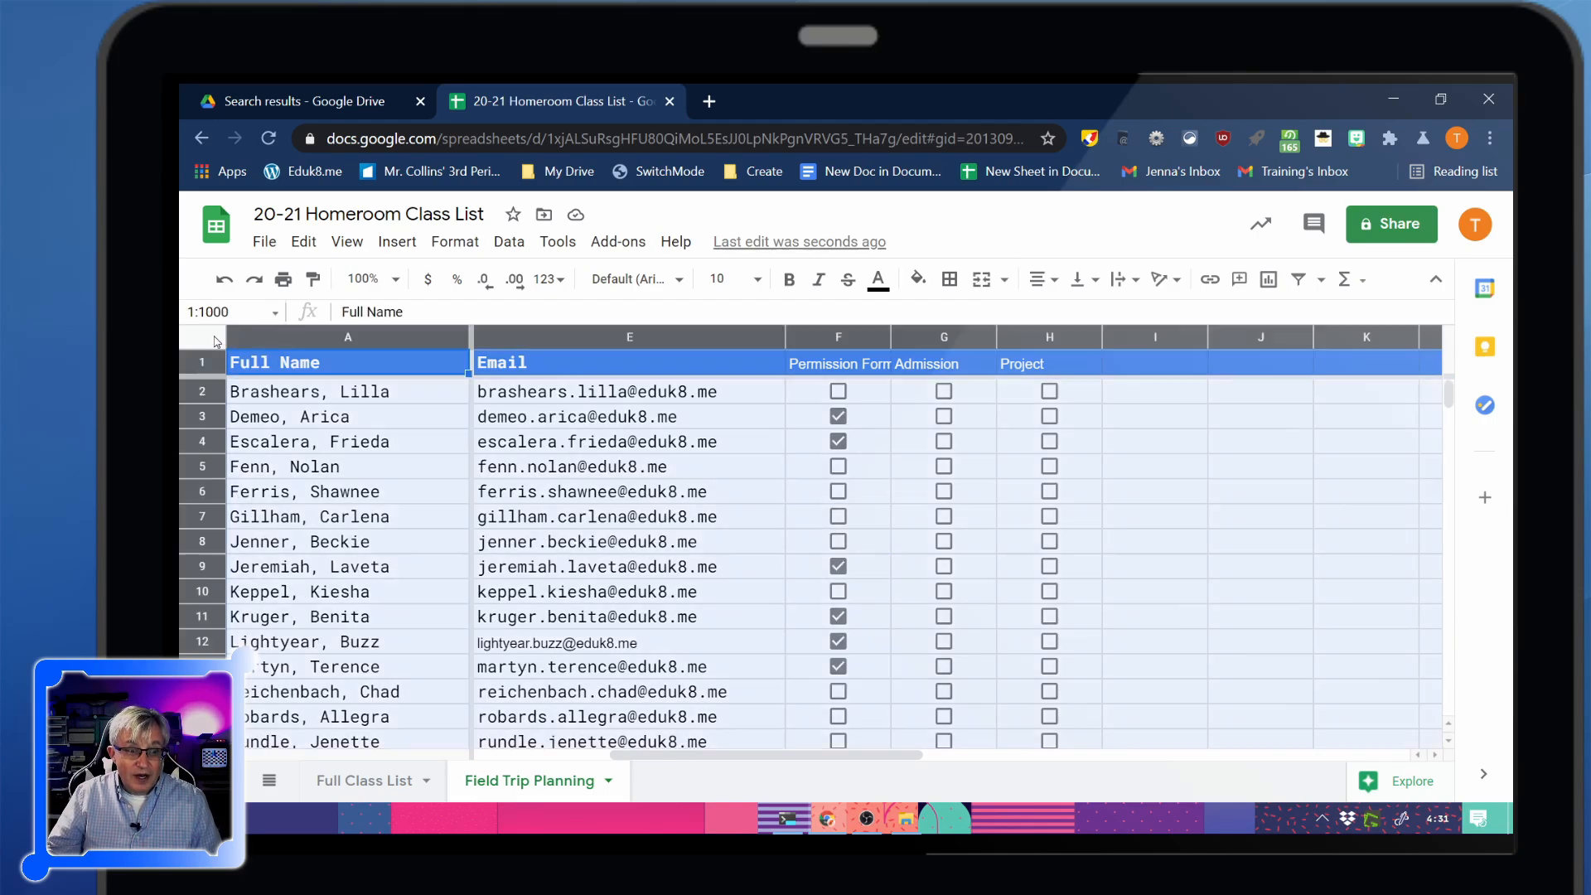
click(512, 242)
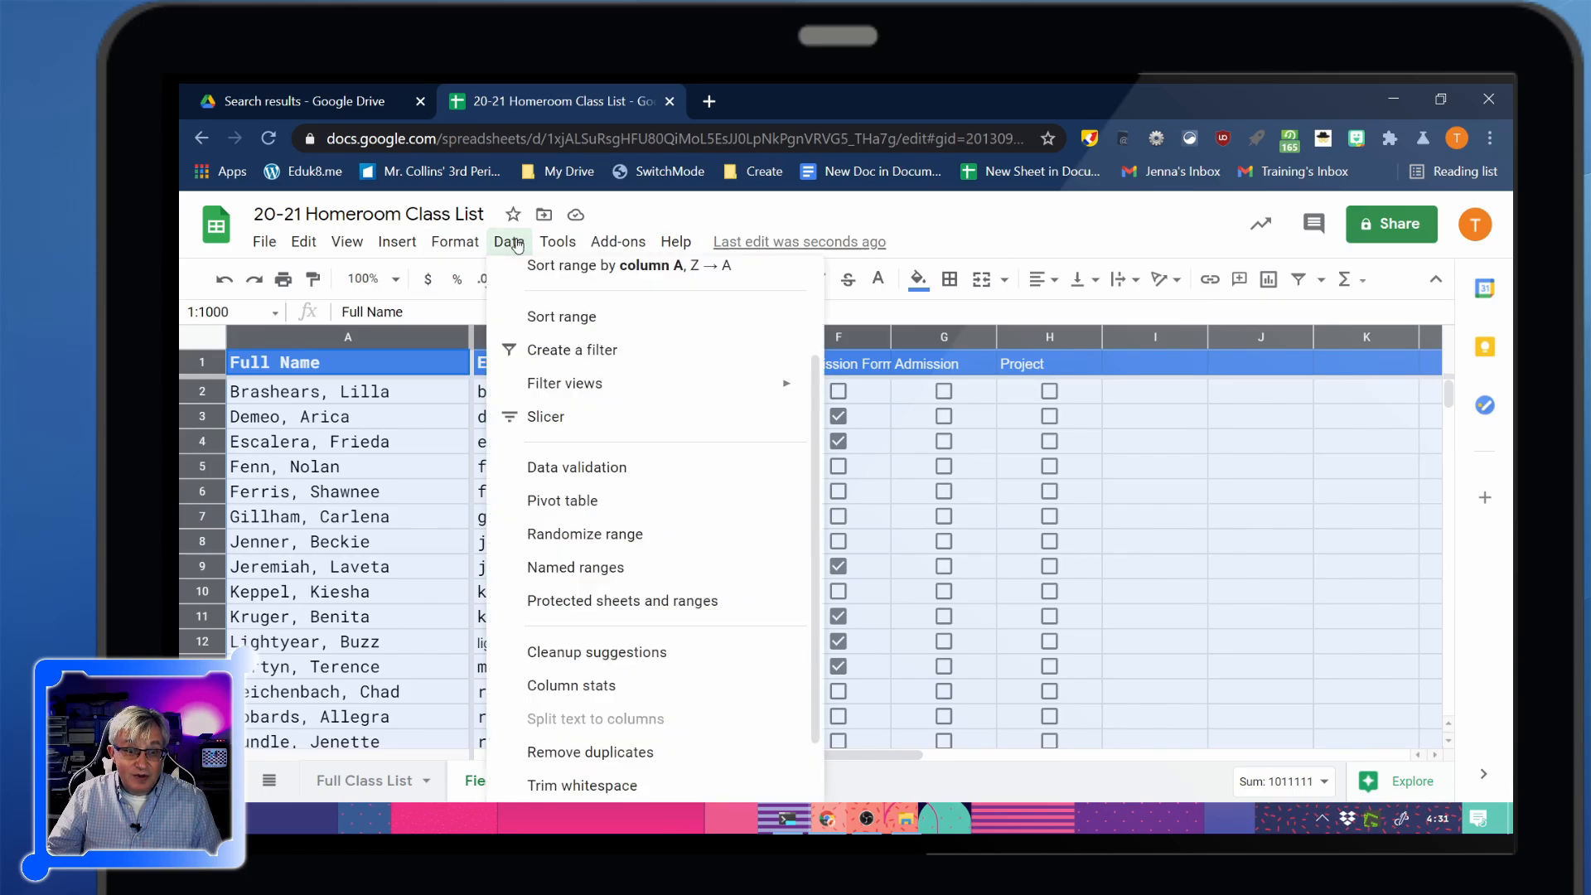
click(577, 351)
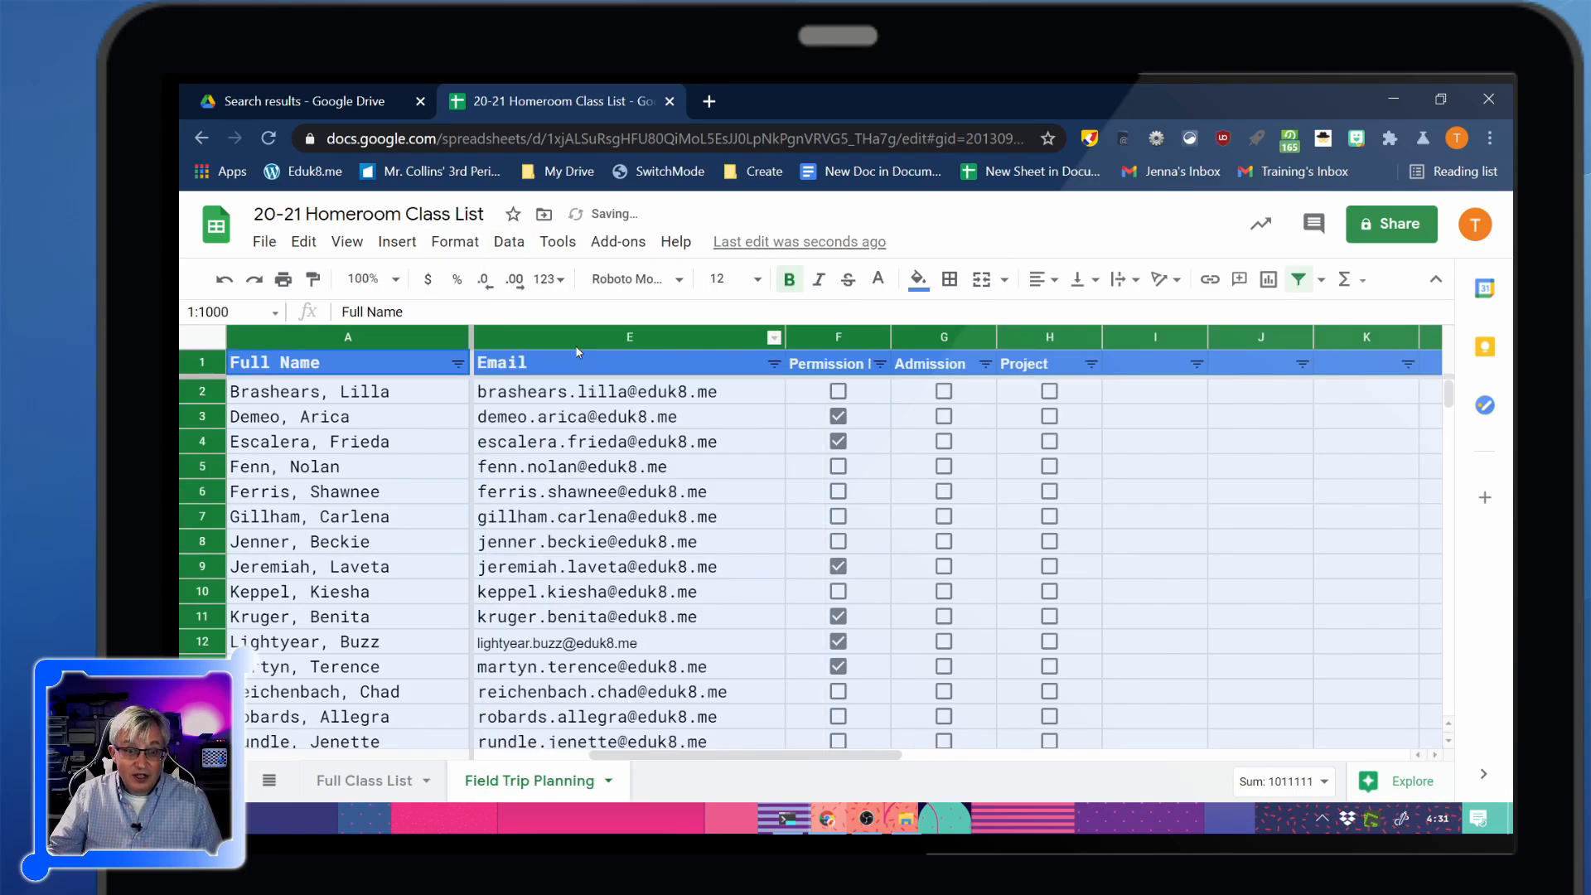
click(879, 365)
scroll(704, 621, down, 2)
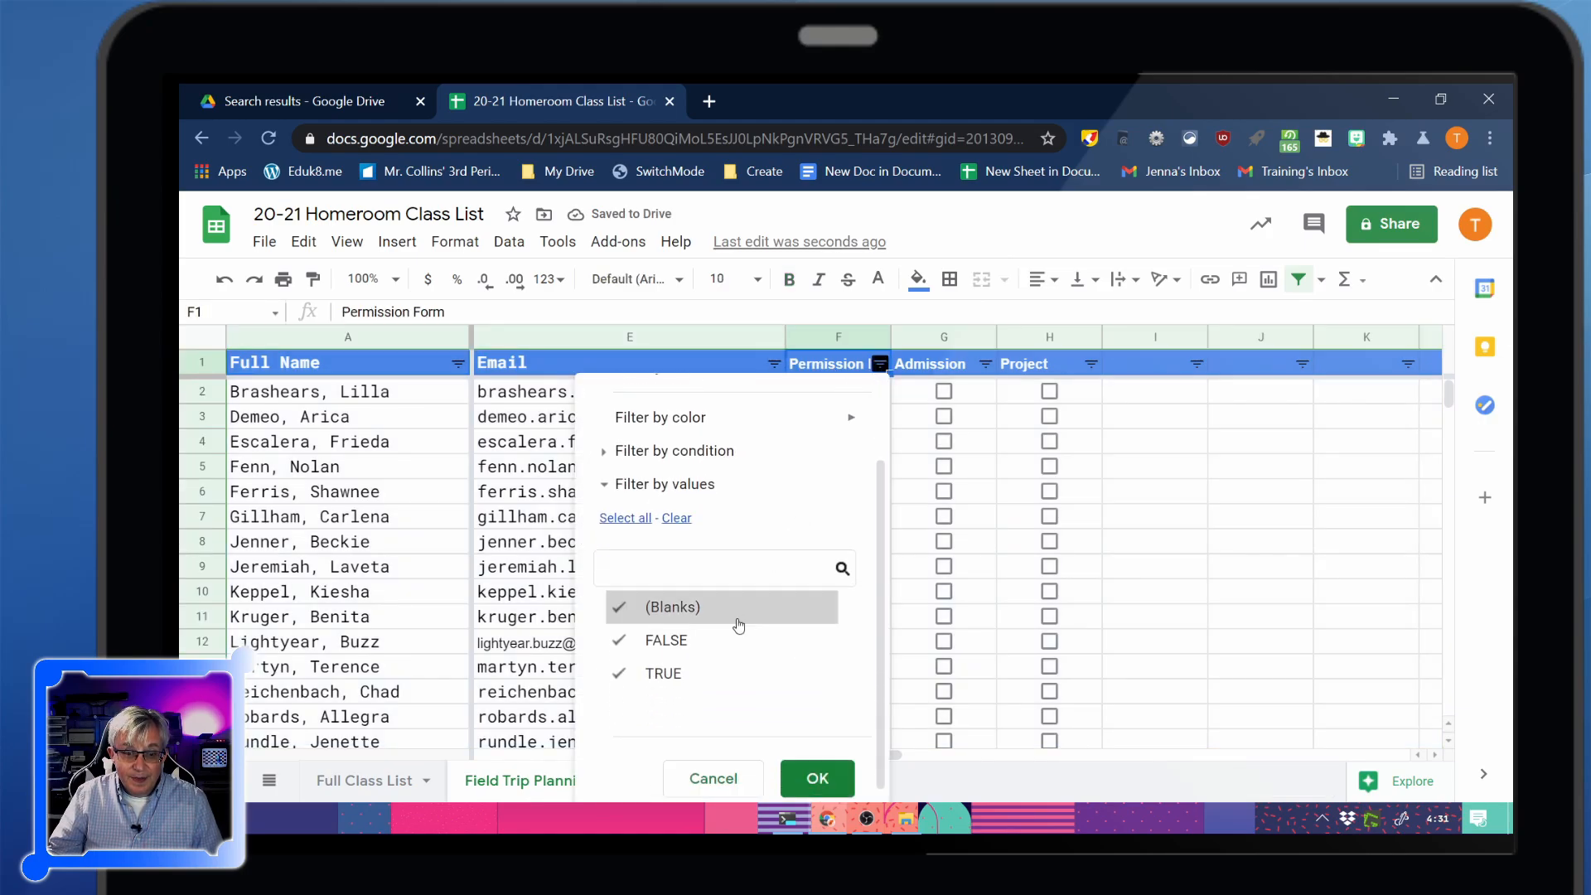
click(660, 688)
click(666, 609)
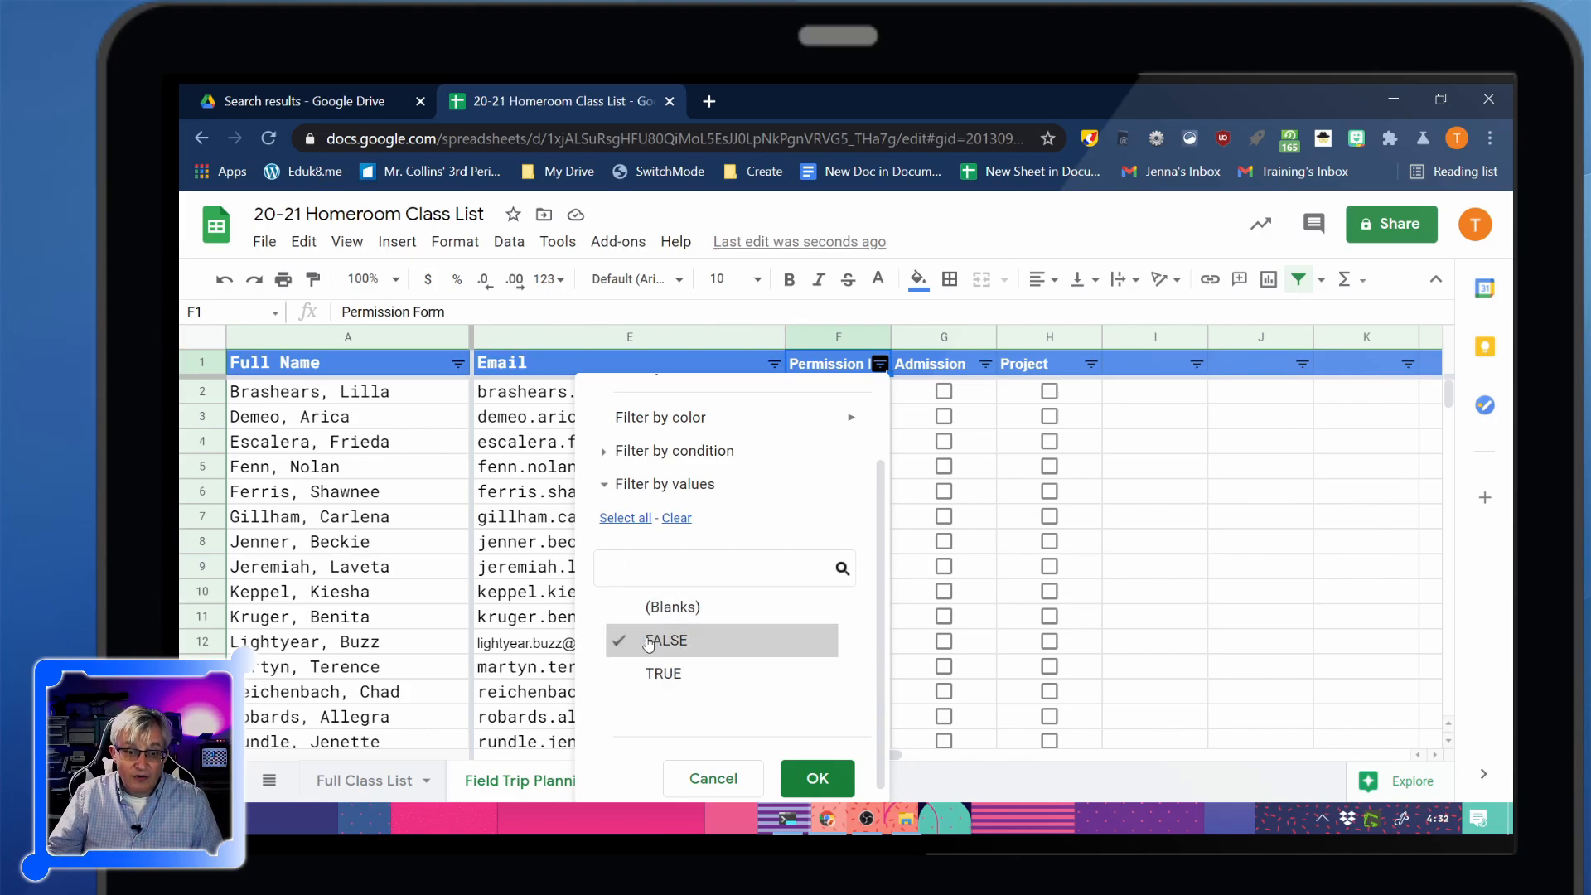
click(832, 777)
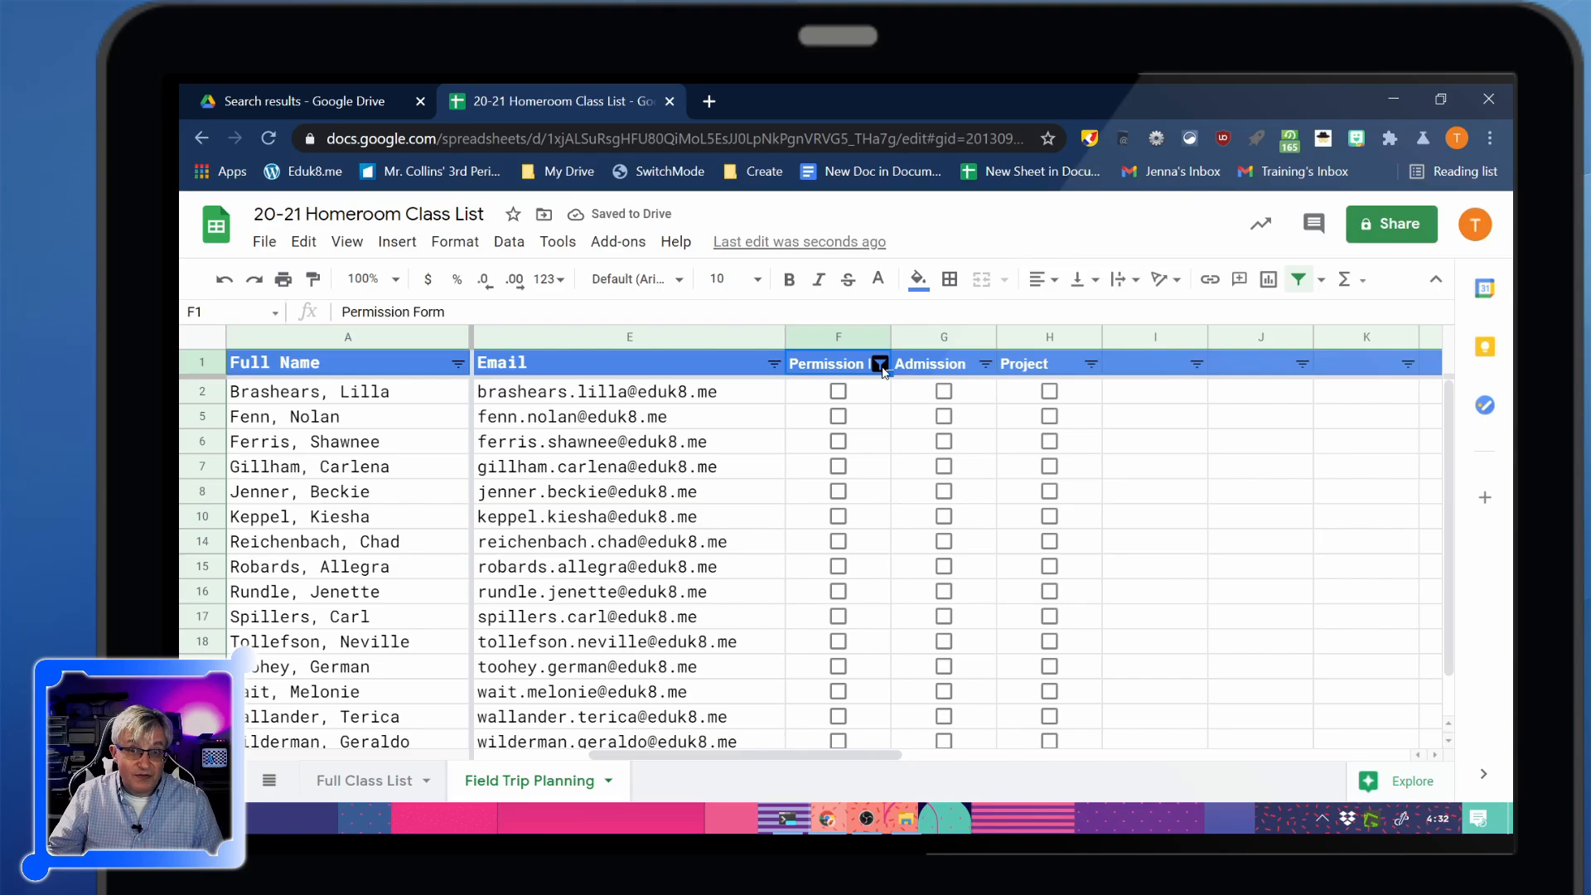
Copy the 15 filtered students' email addresses
scroll(818, 518, down, 2)
scroll(809, 522, up, 2)
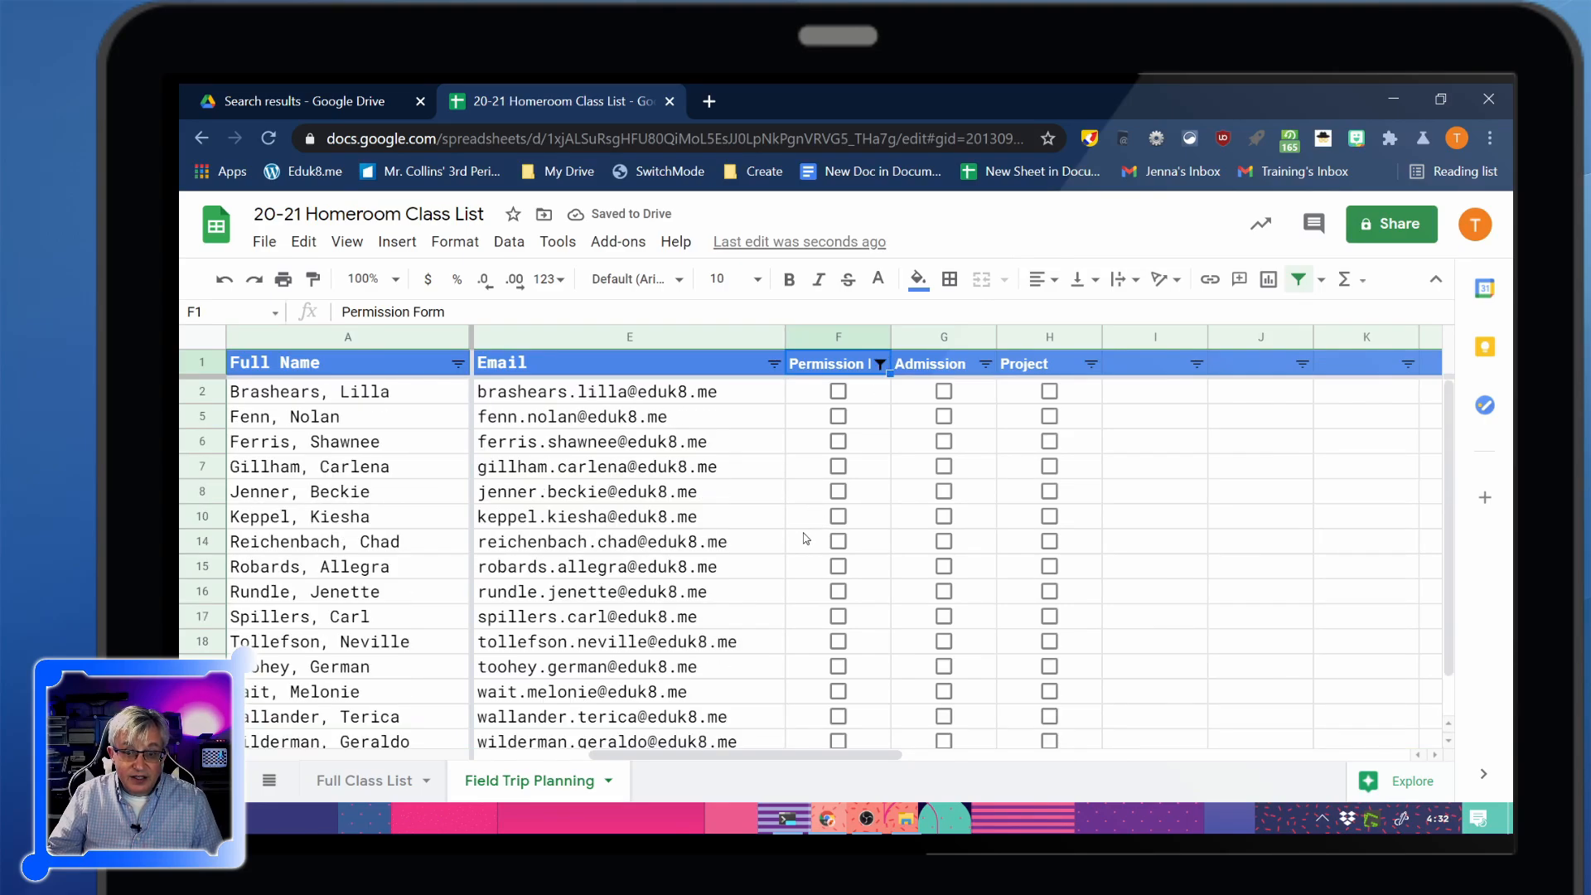
scroll(810, 522, down, 2)
scroll(804, 540, up, 2)
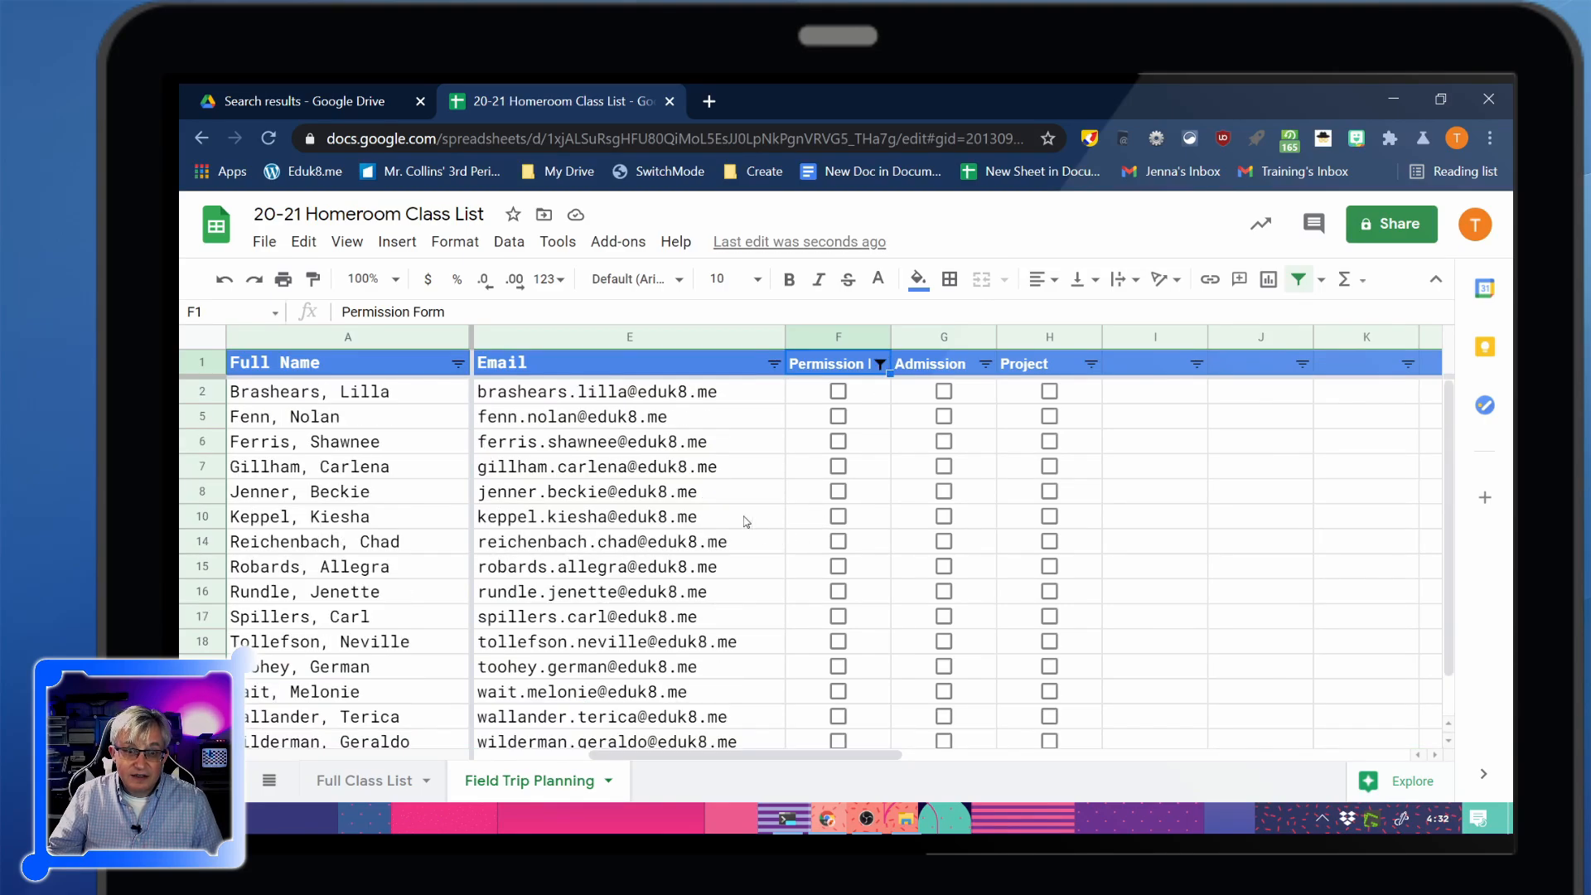
drag(669, 401, 656, 702)
key(ctrl+c)
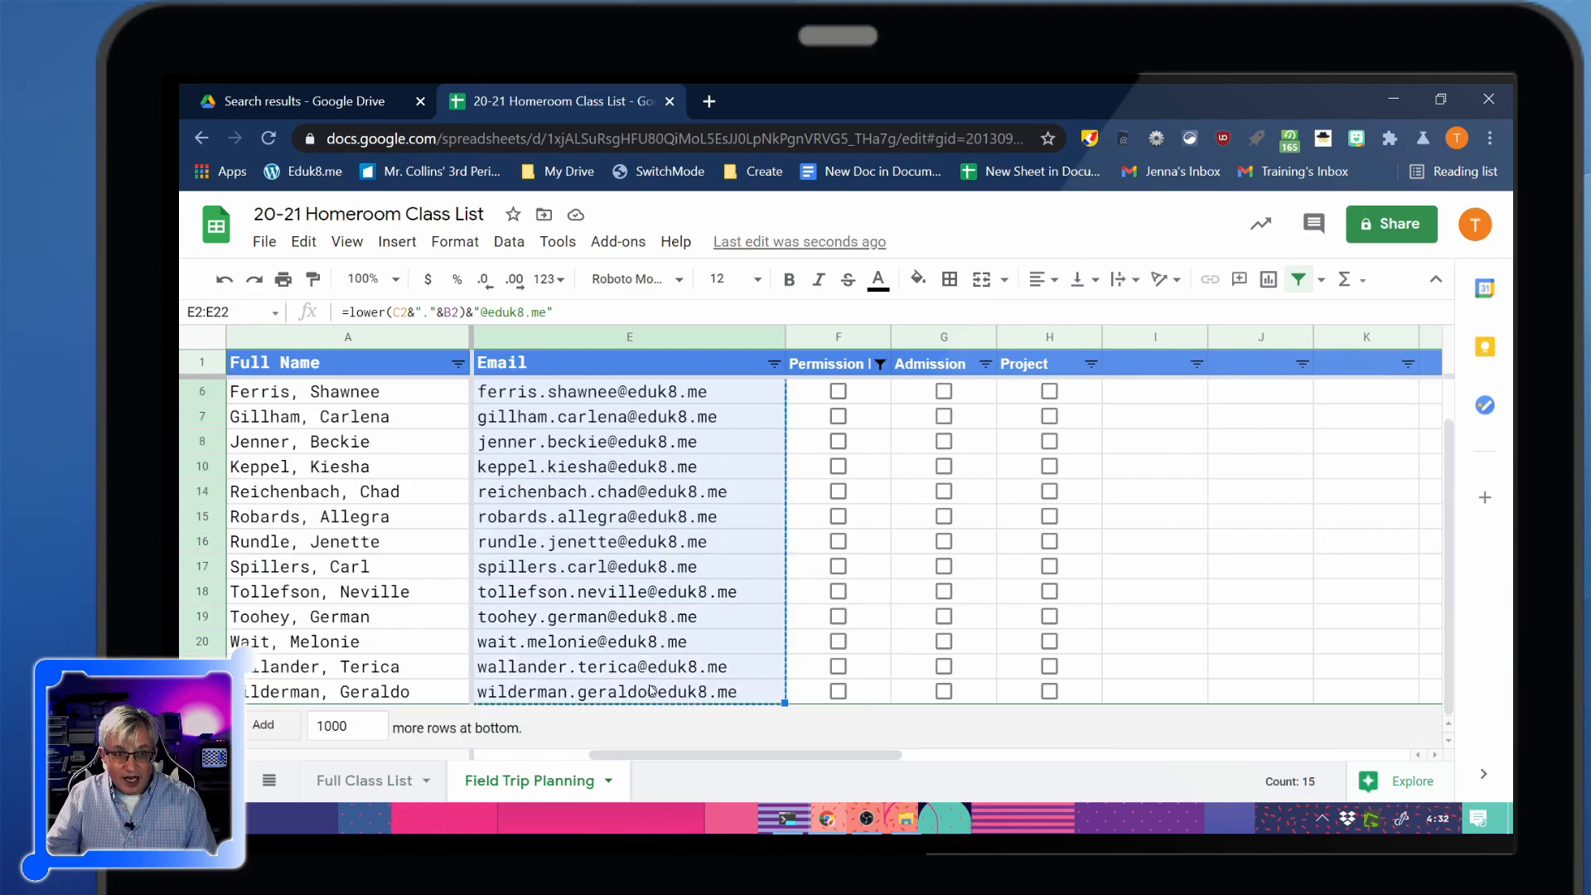
In Gmail, start a message to the suggested address with the student emails pasted as Bcc
click(708, 106)
text(gmail.com)
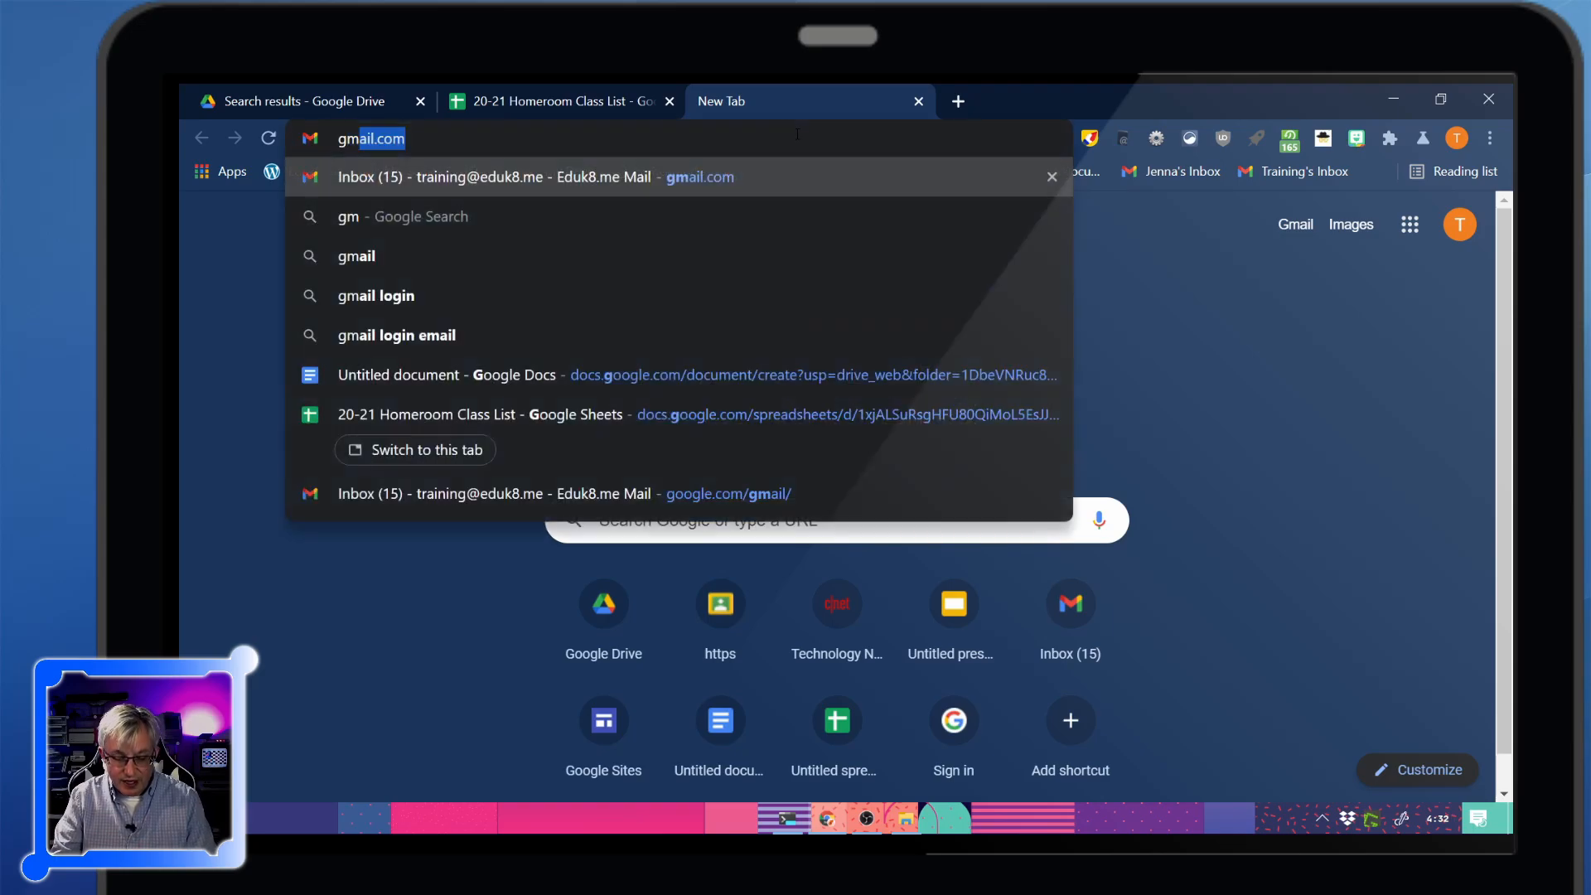
key(Return)
click(302, 301)
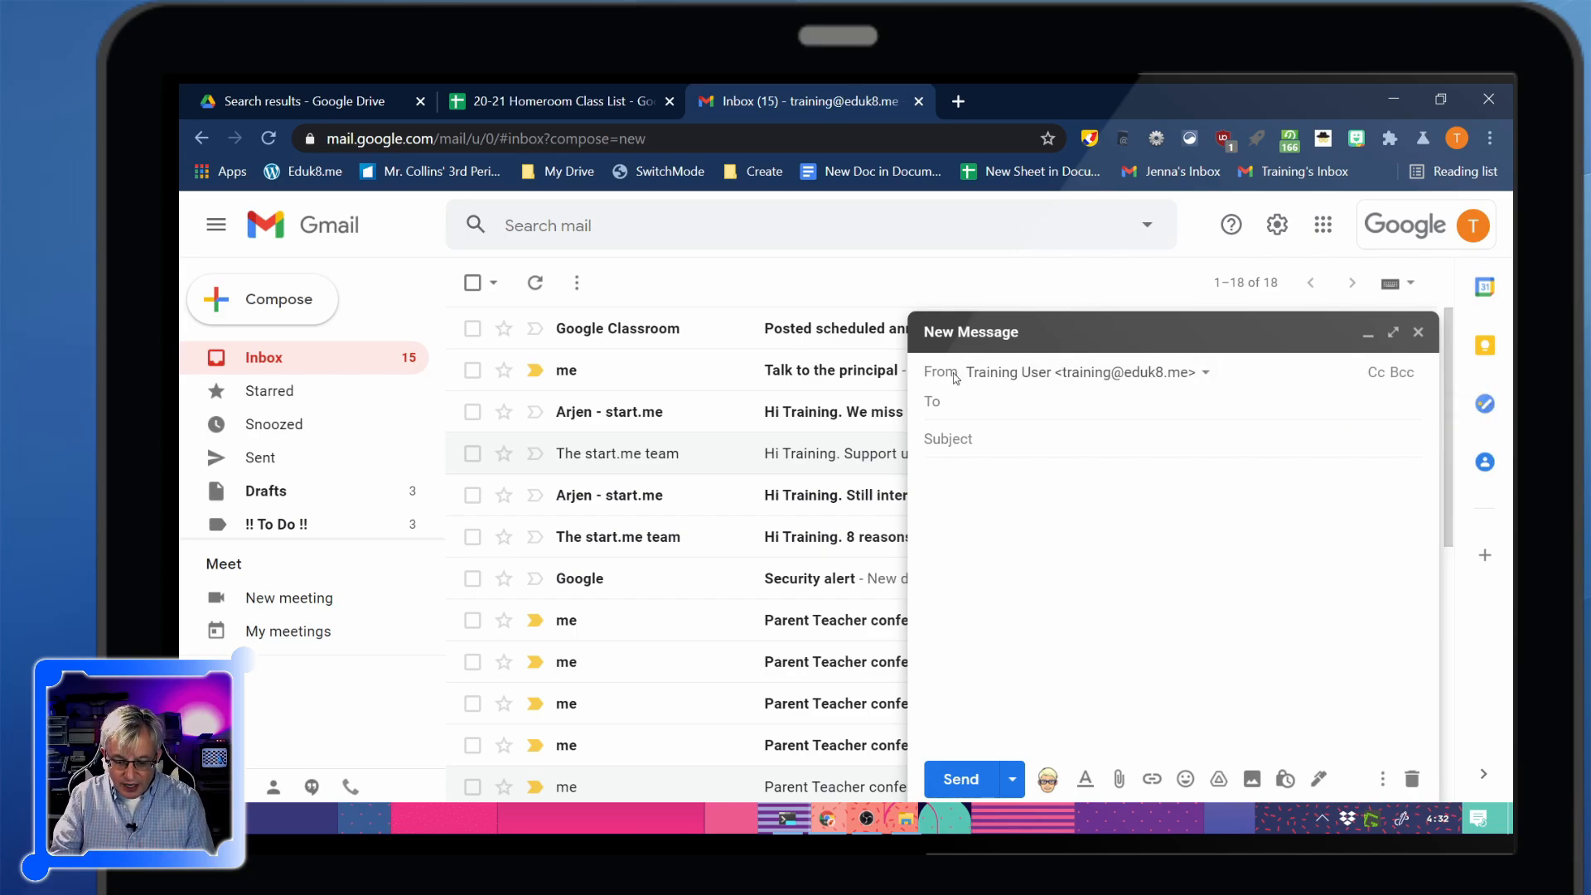
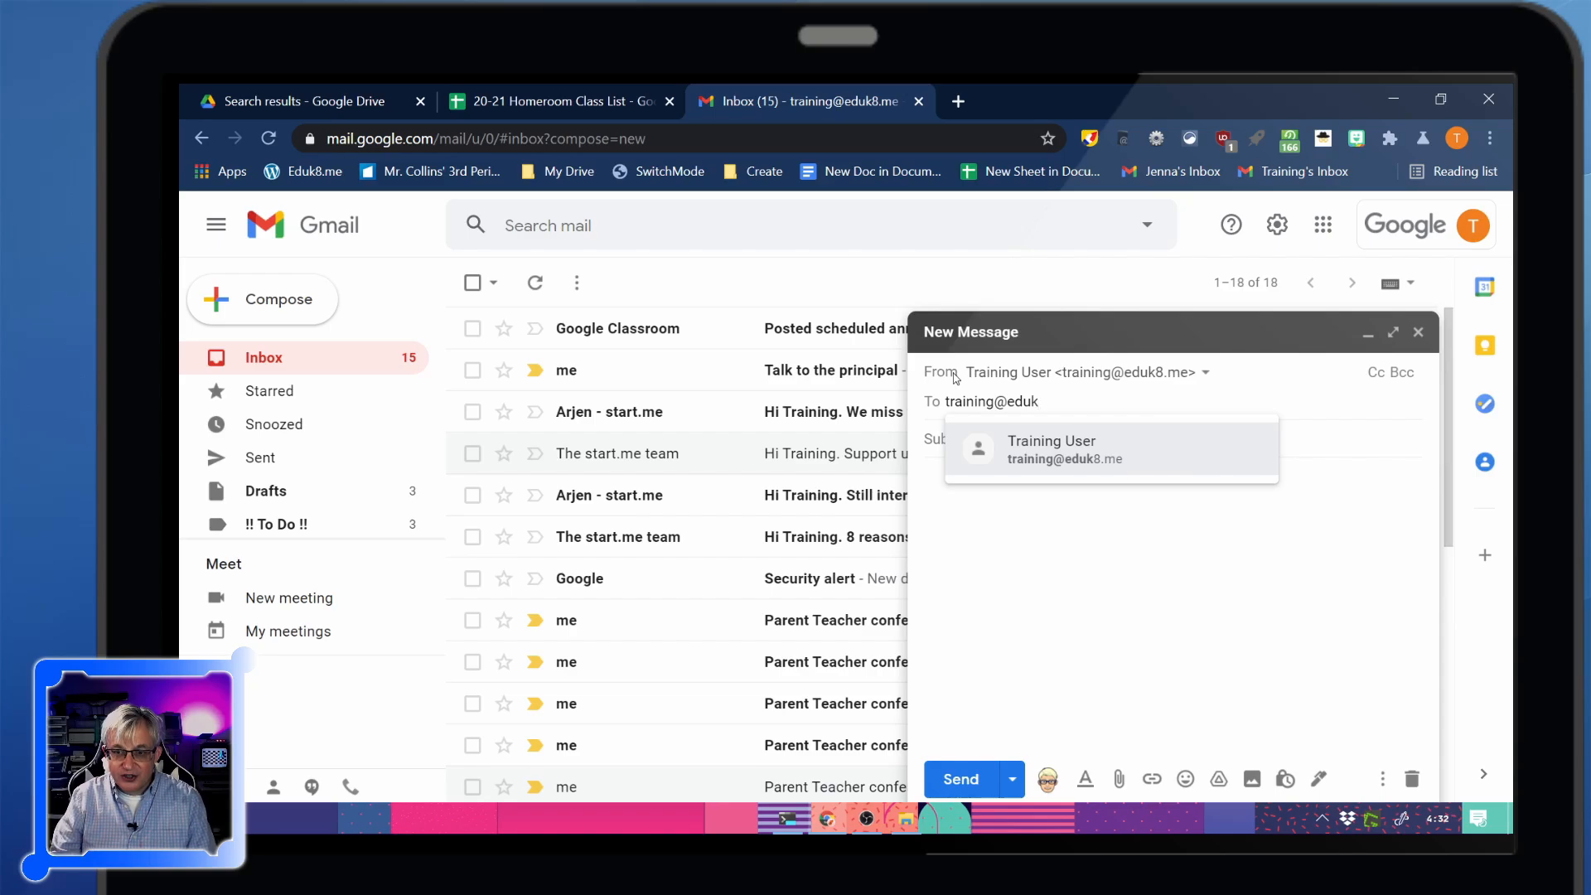
key(Return)
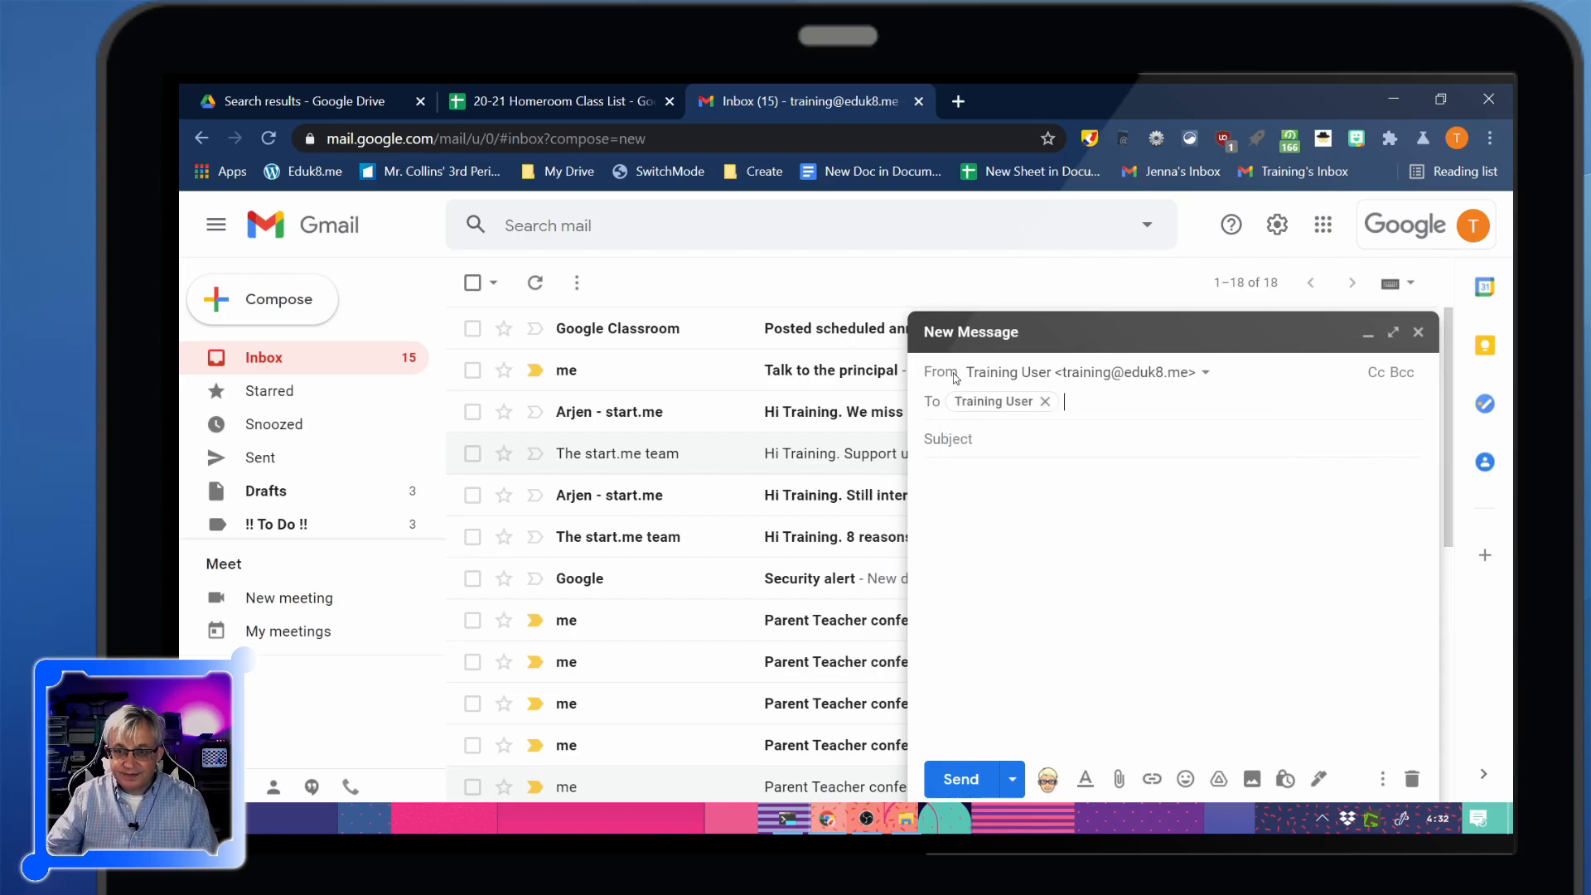
click(1409, 373)
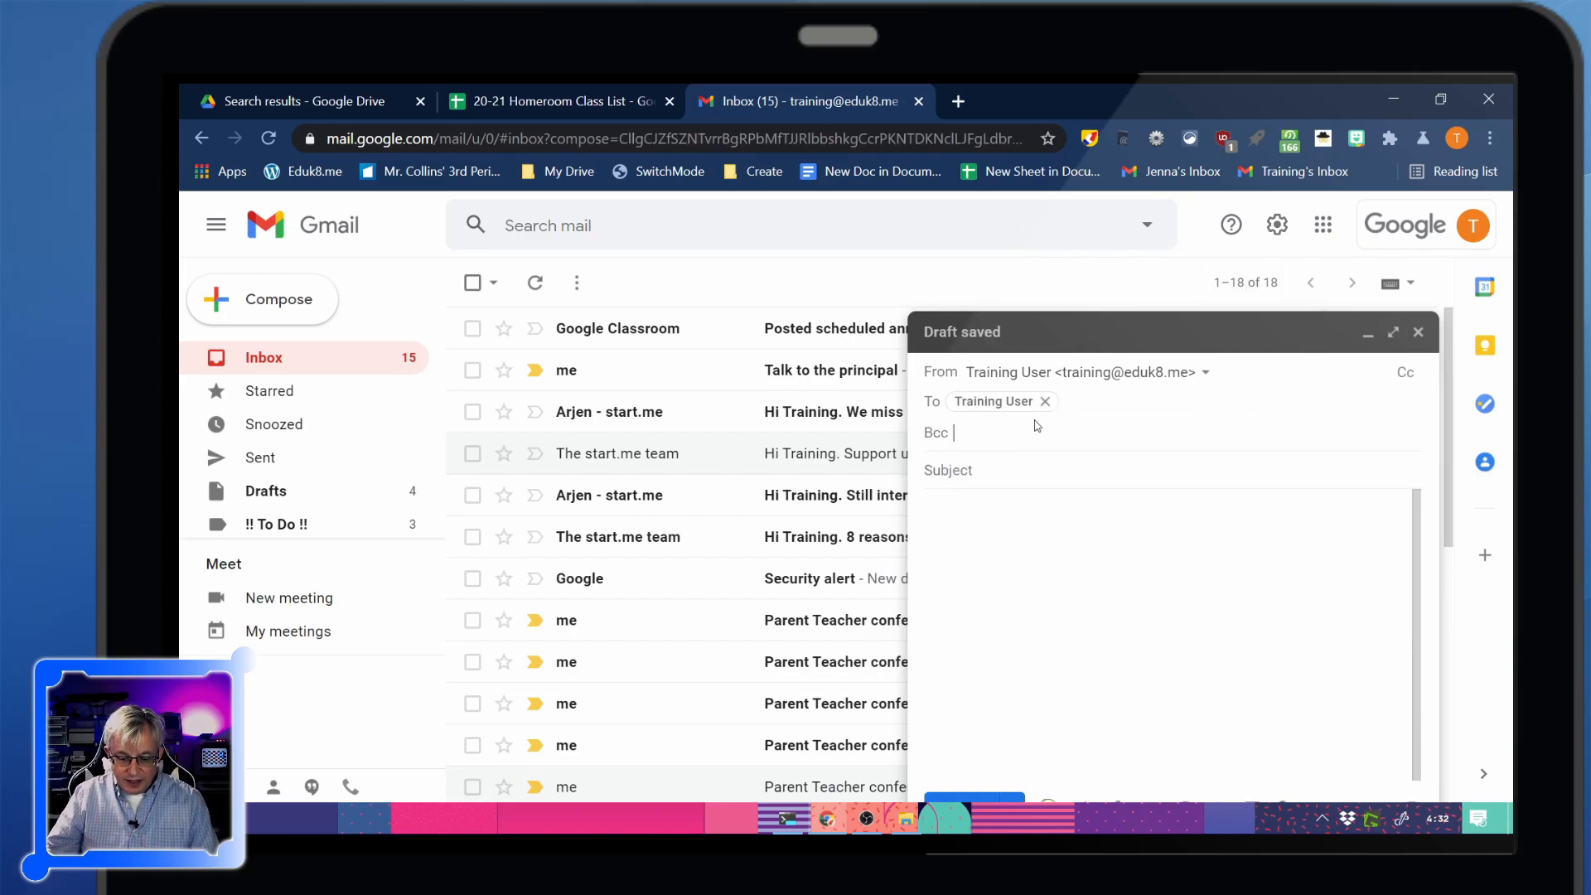
key(ctrl+v)
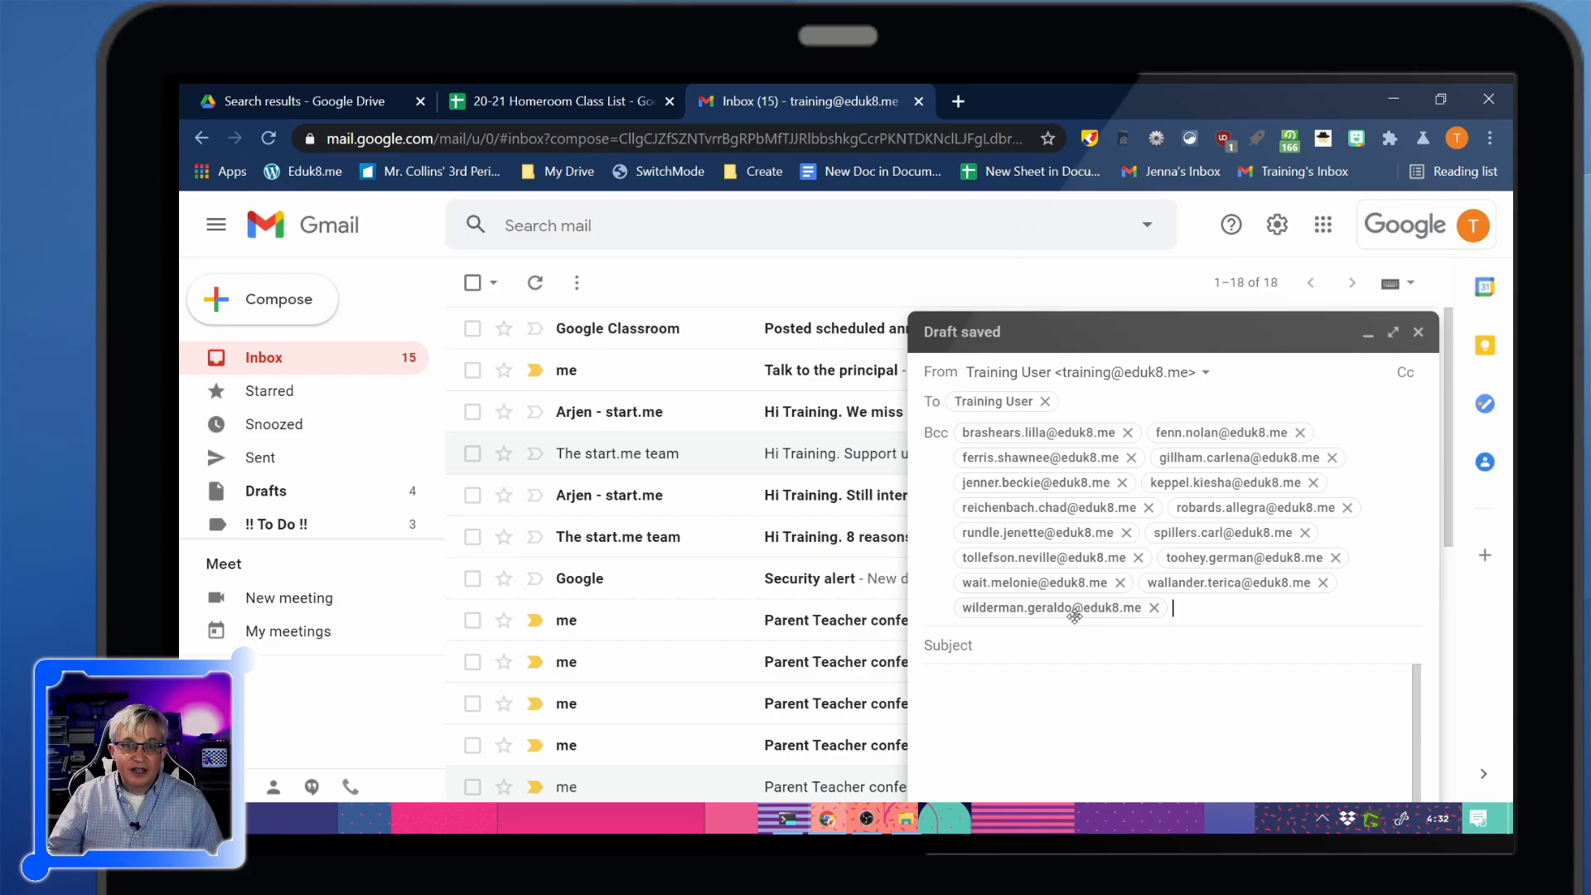
Add subject 'Permission form due' and body 'Can you get me your permission form?', keeping it as a draft
mouse_move(1147, 613)
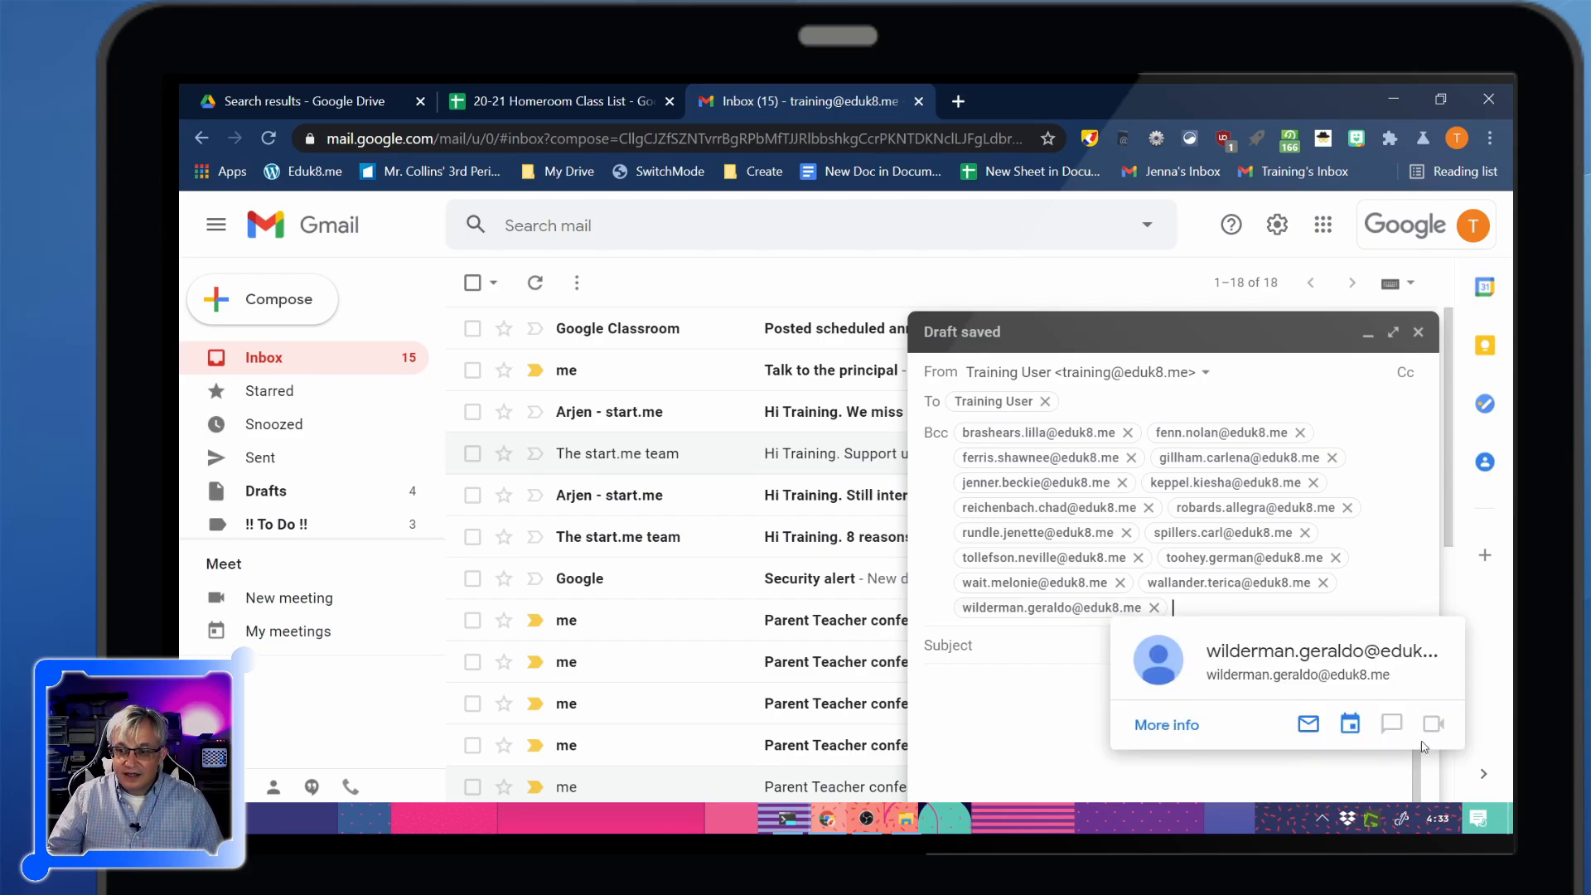
click(1271, 679)
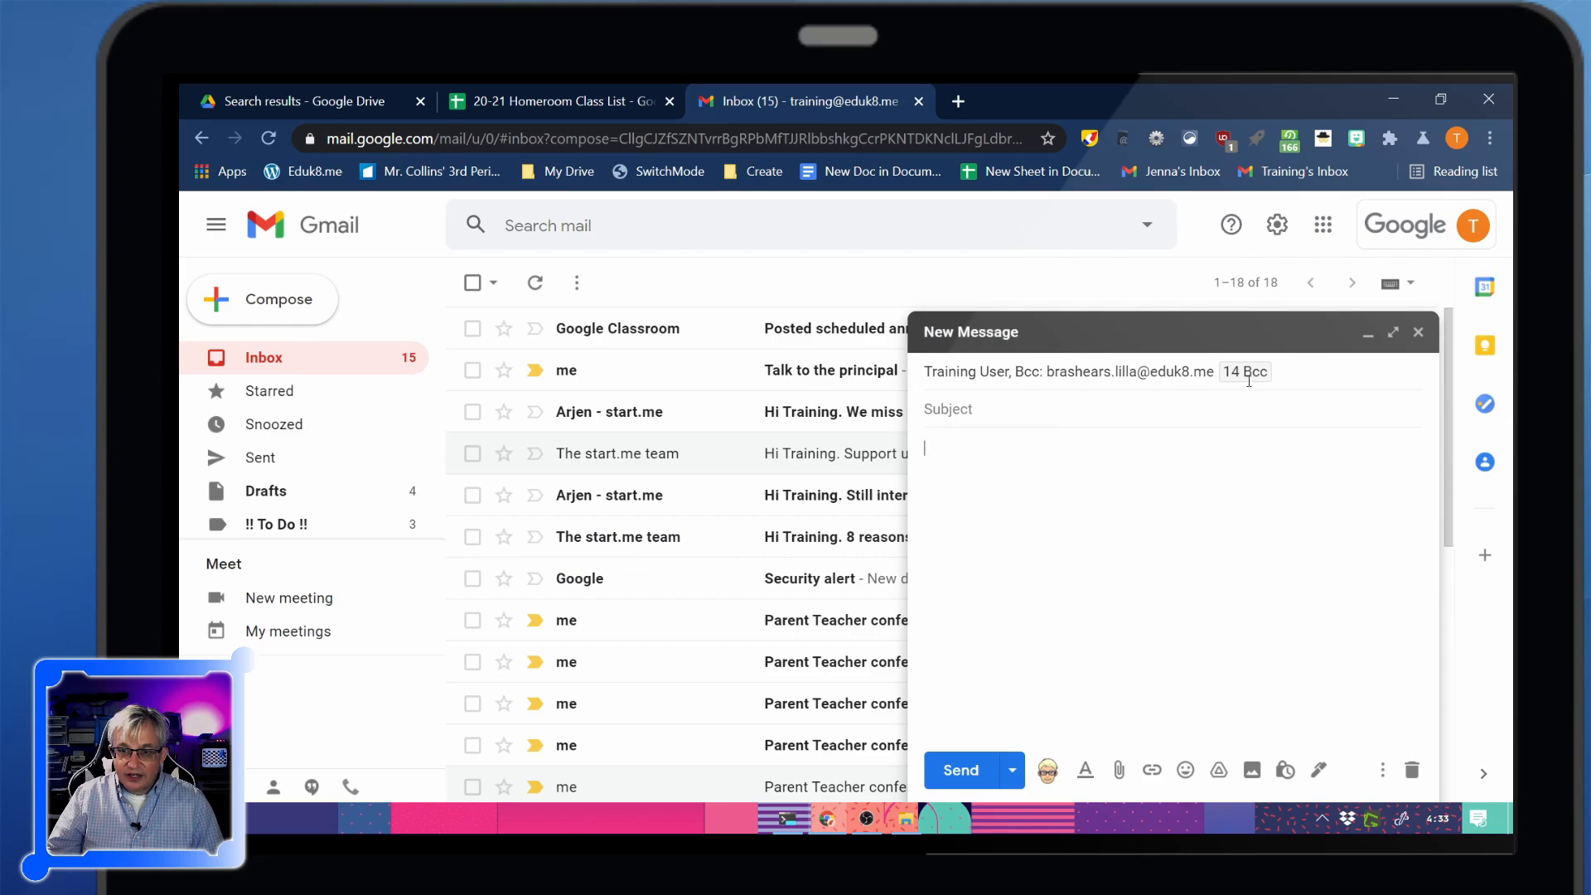
text(Permission form due)
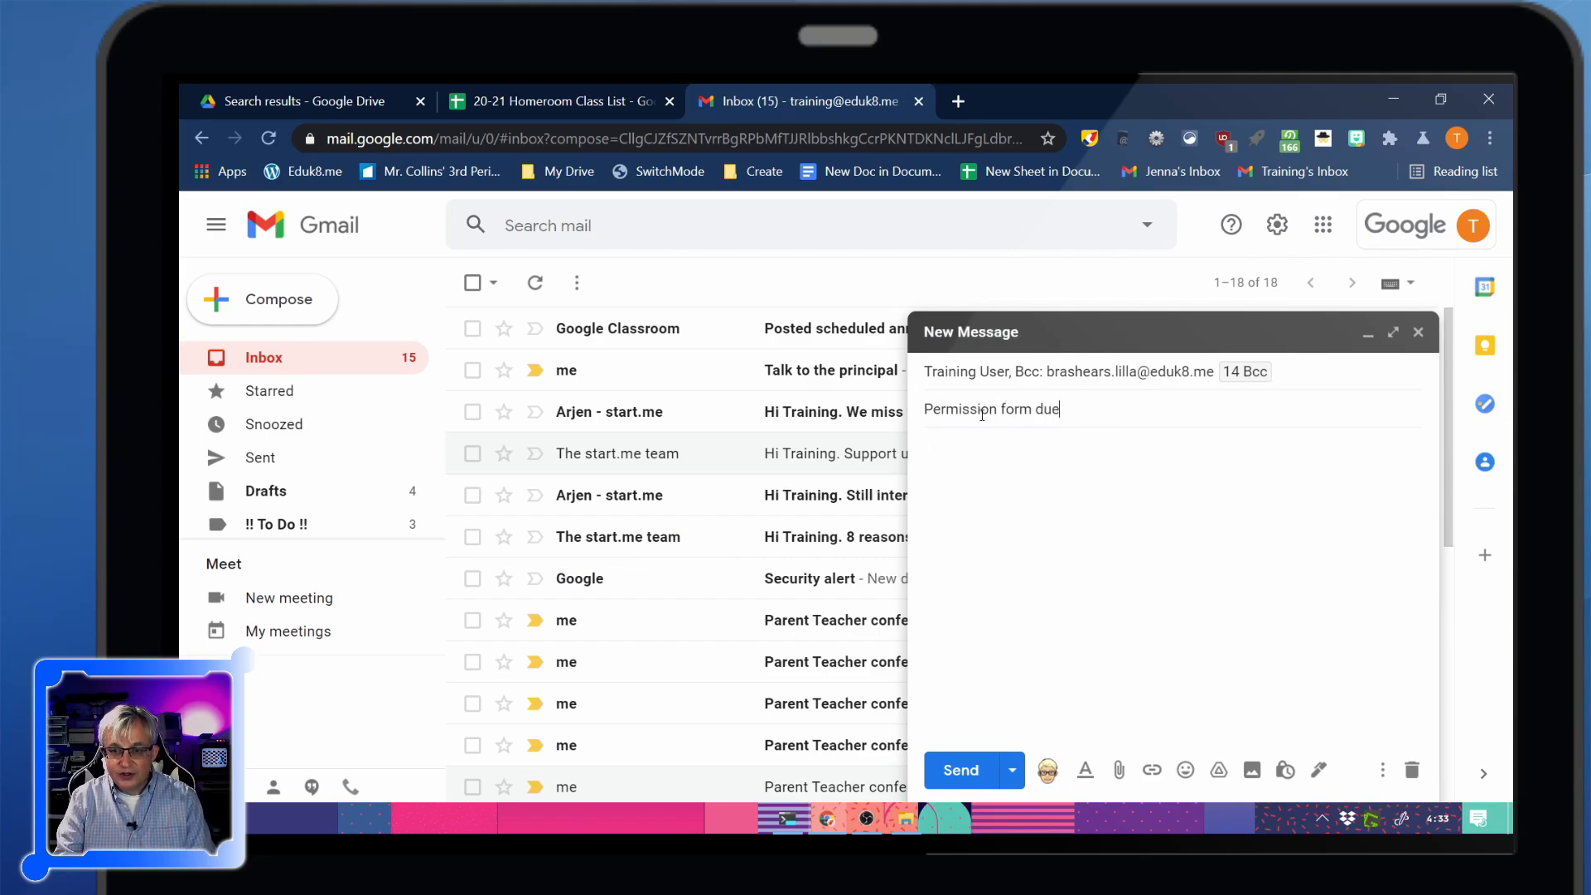
key(Tab)
text(Can yo)
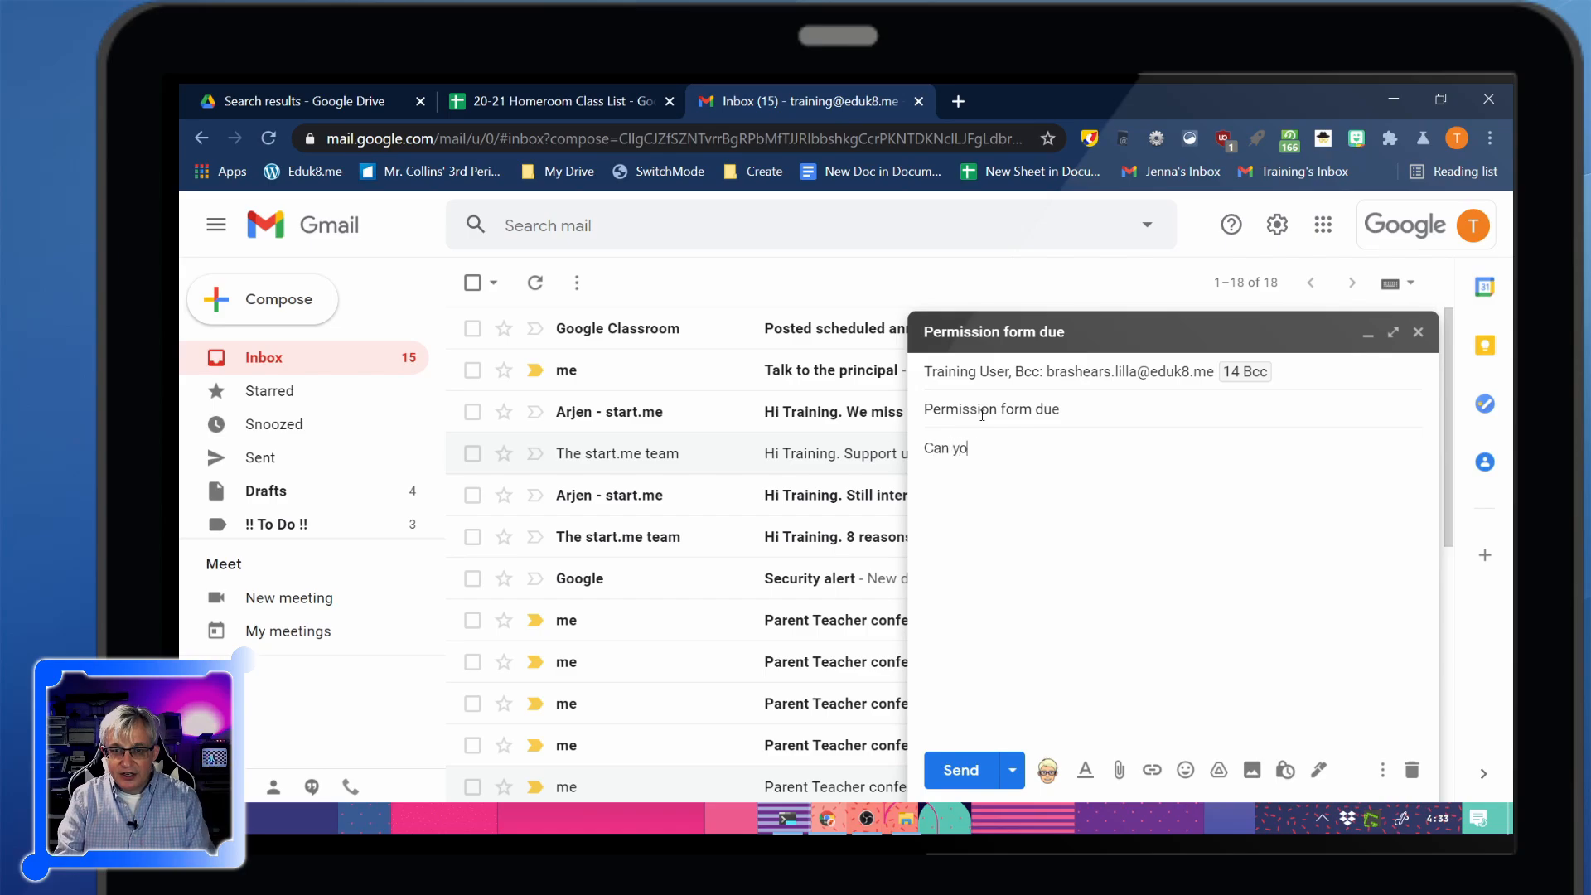
text(u get me your )
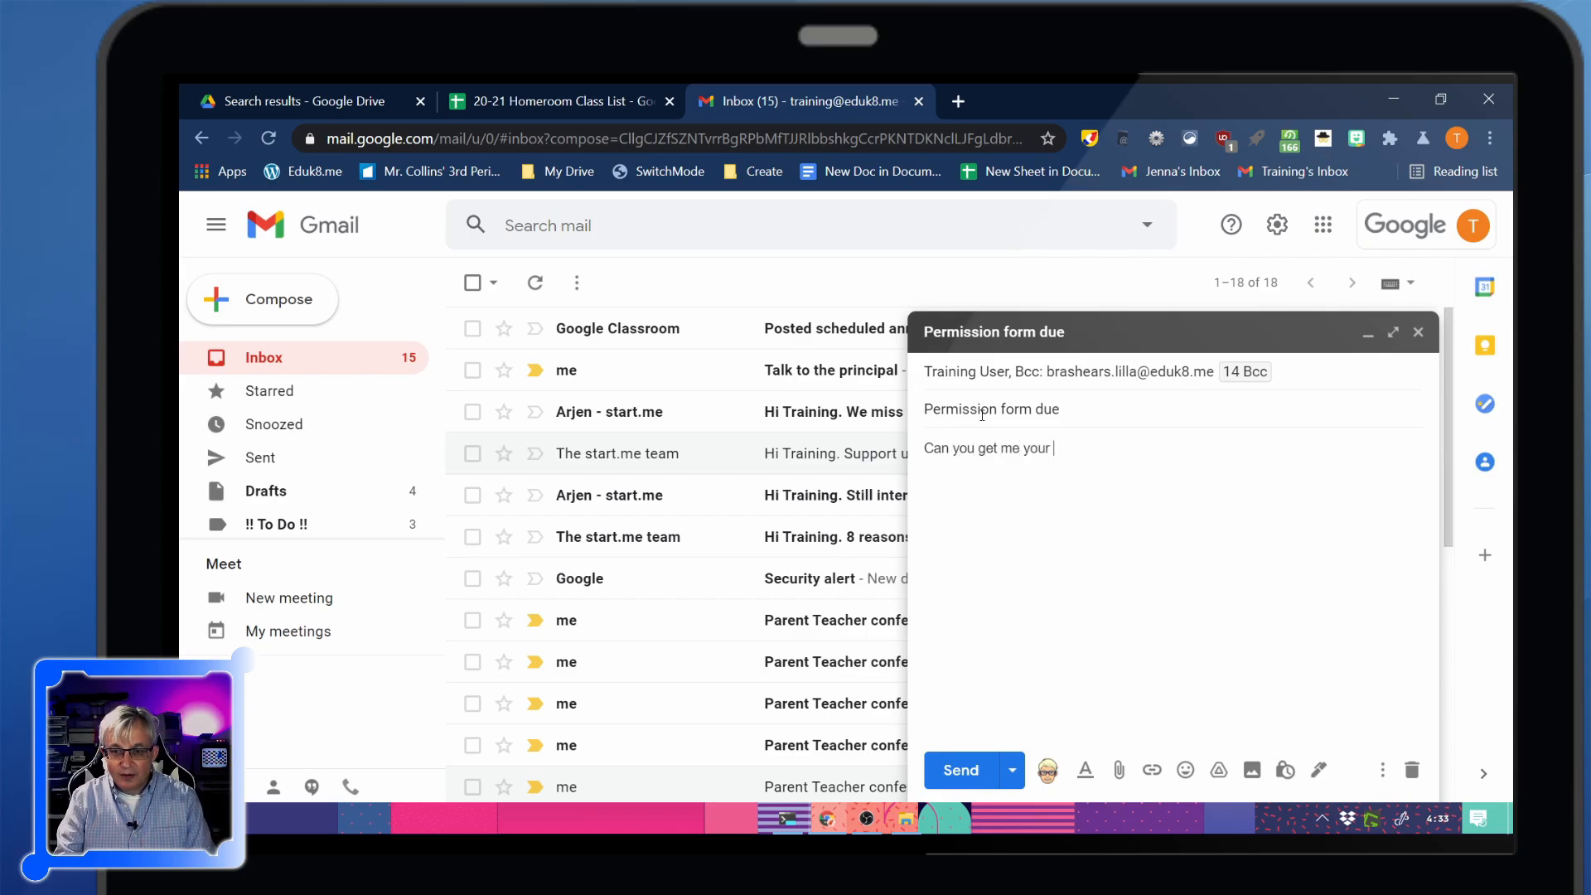
text(permission form?)
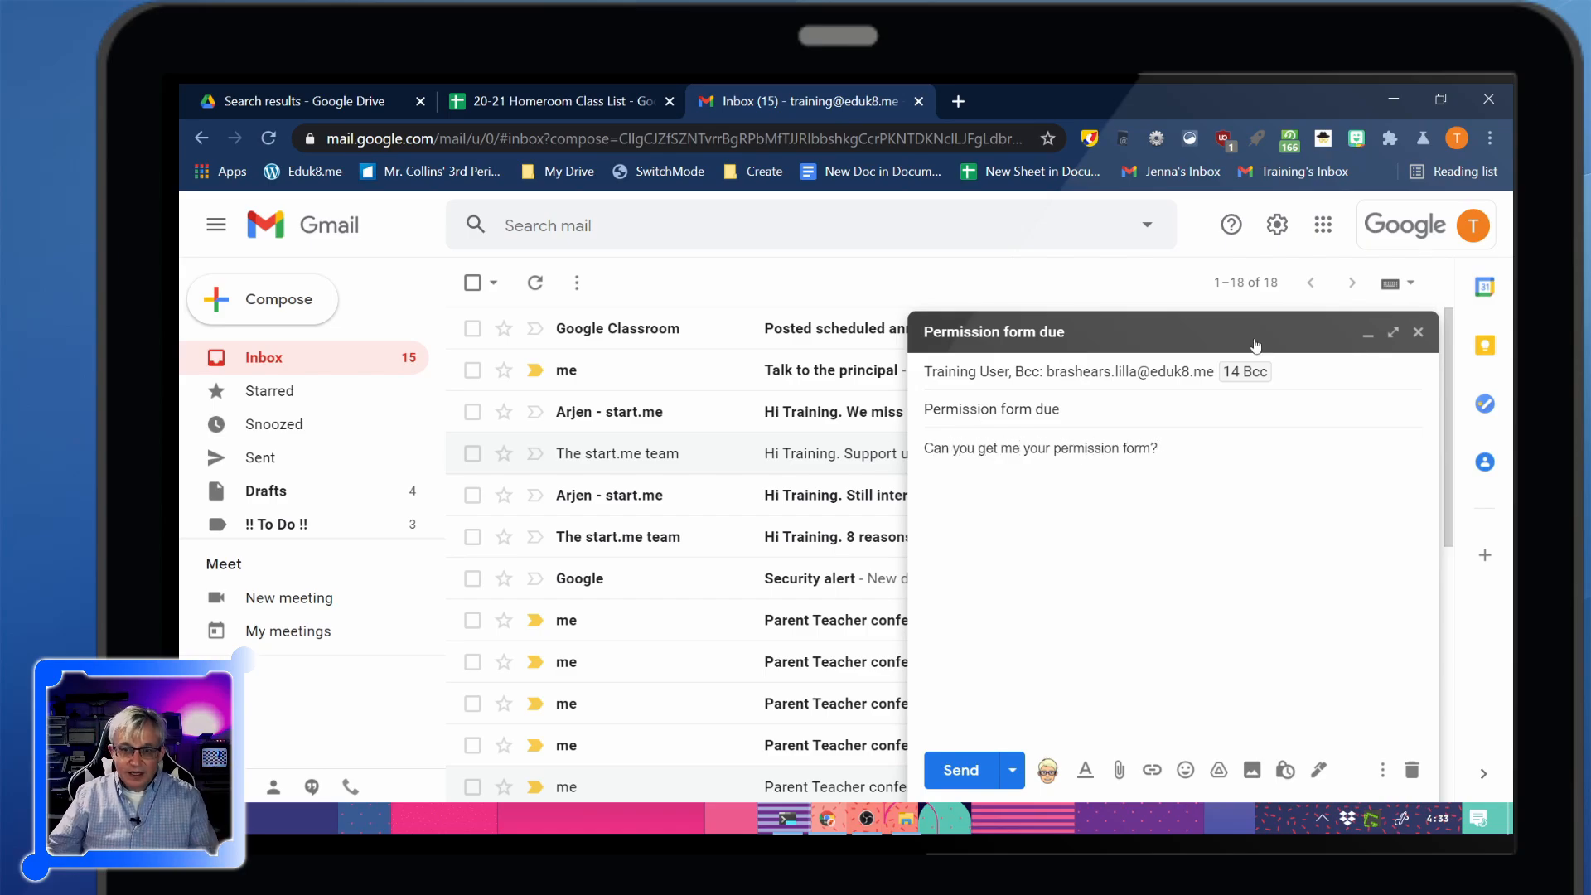
click(1419, 332)
Back in Sheets, include every Permission value in the filter so all rows show
click(560, 104)
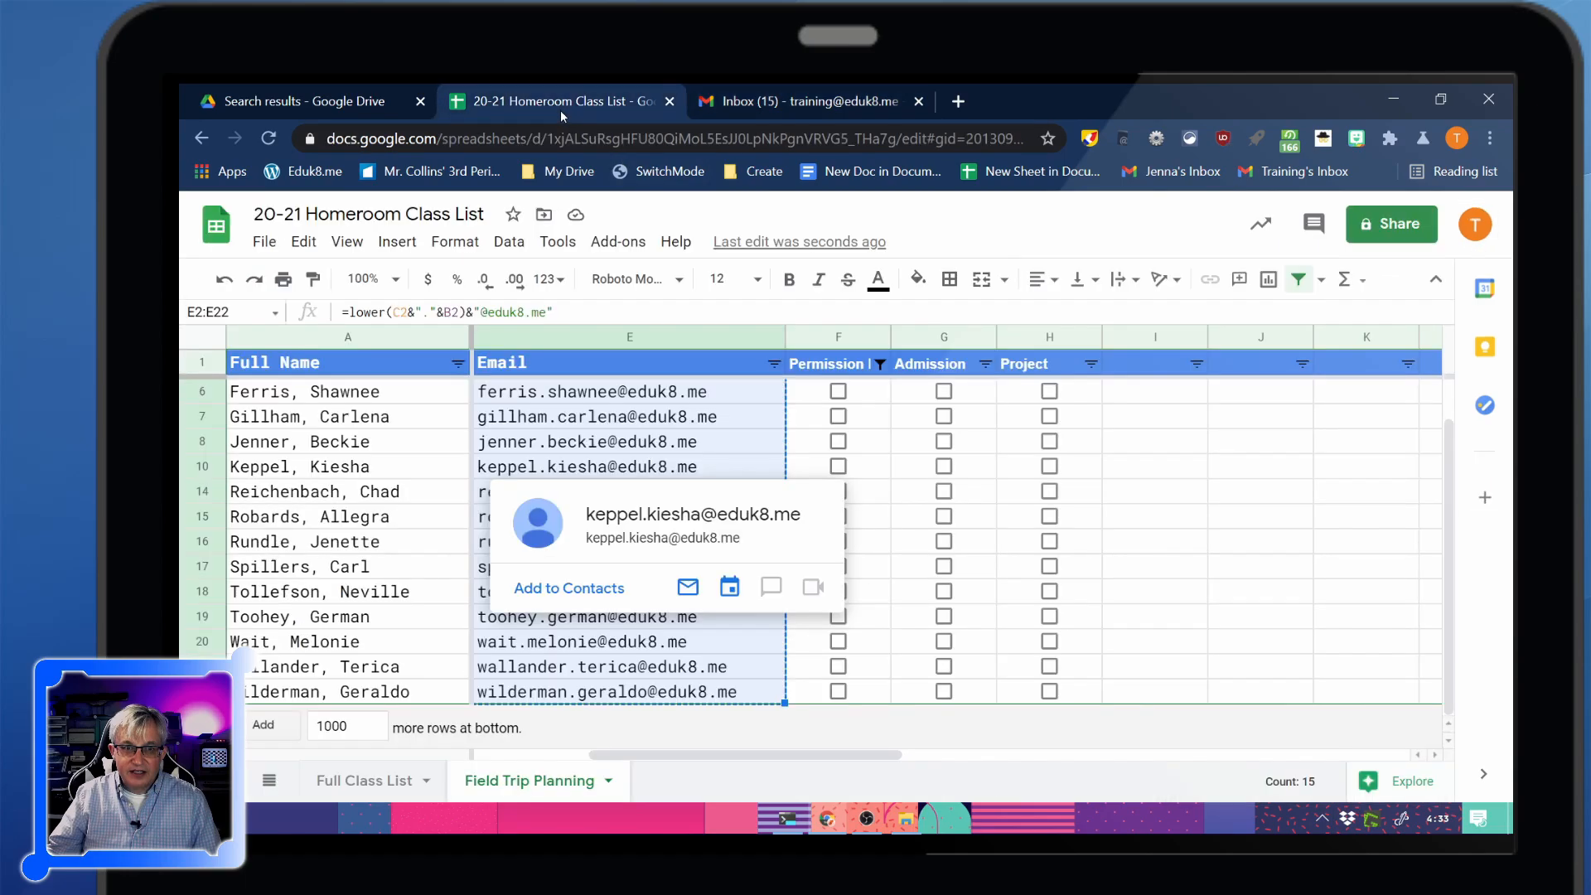
click(879, 364)
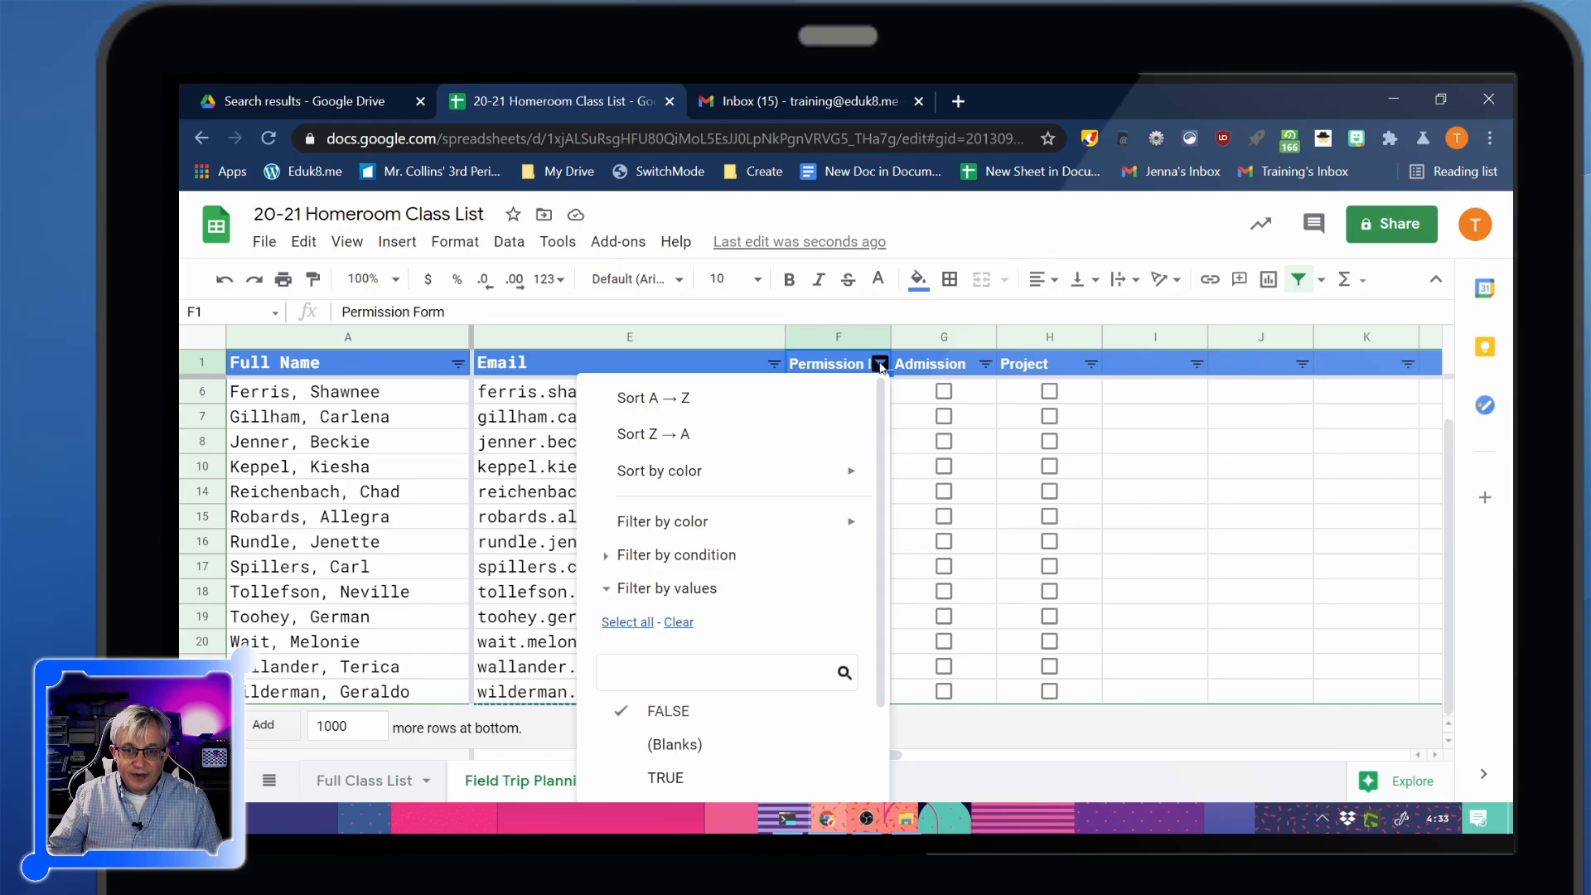
scroll(879, 422, down, 2)
scroll(869, 453, up, 2)
click(628, 621)
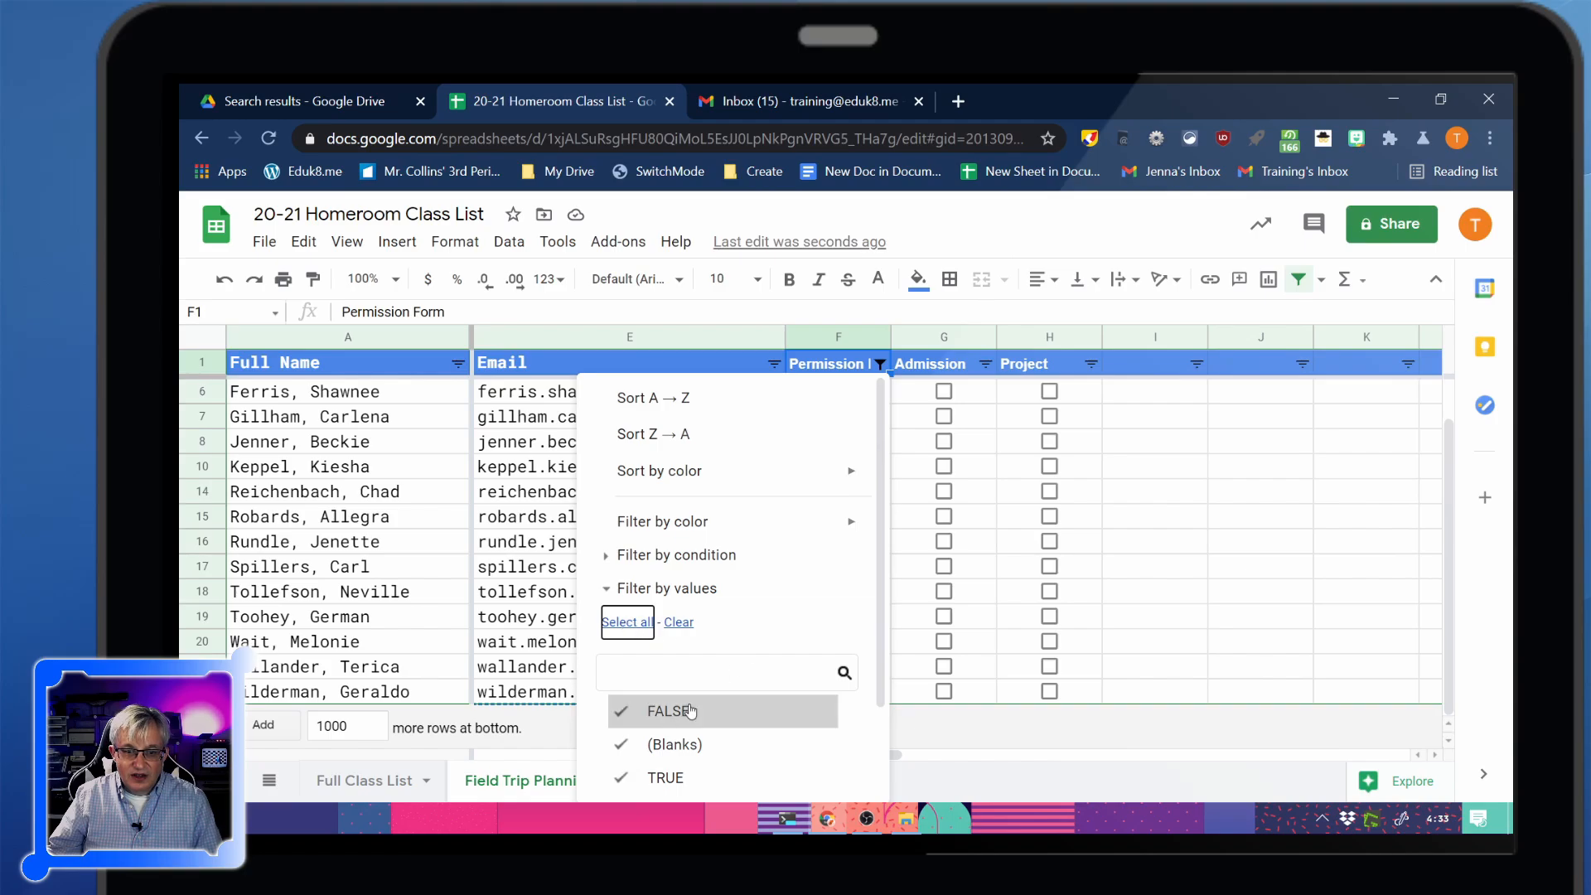
scroll(670, 772, down, 2)
click(817, 759)
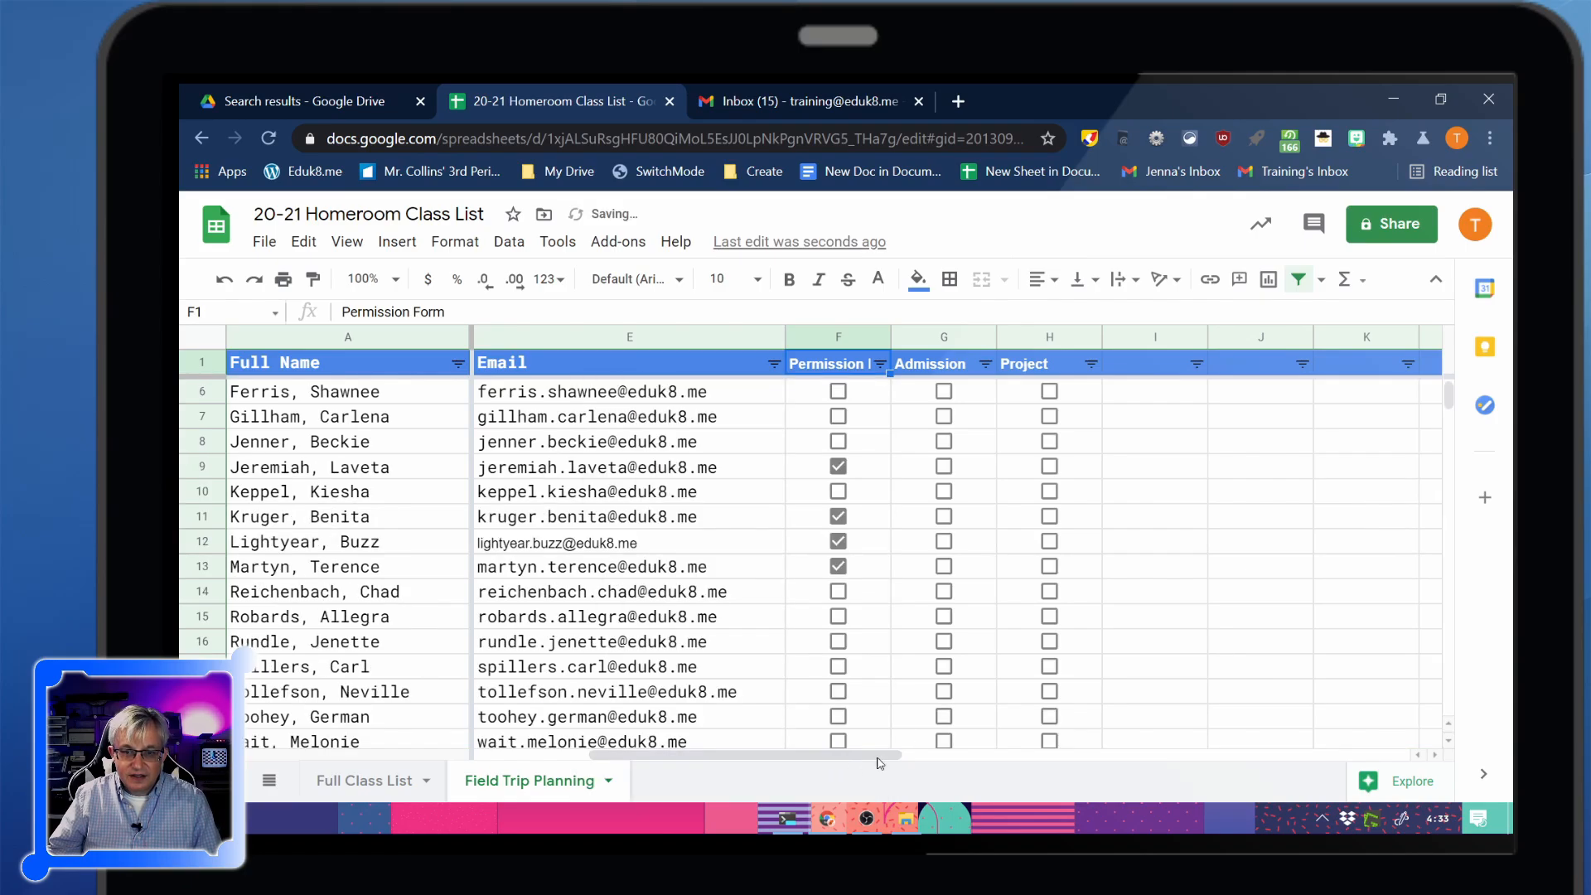
scroll(810, 403, down, 3)
scroll(836, 480, up, 5)
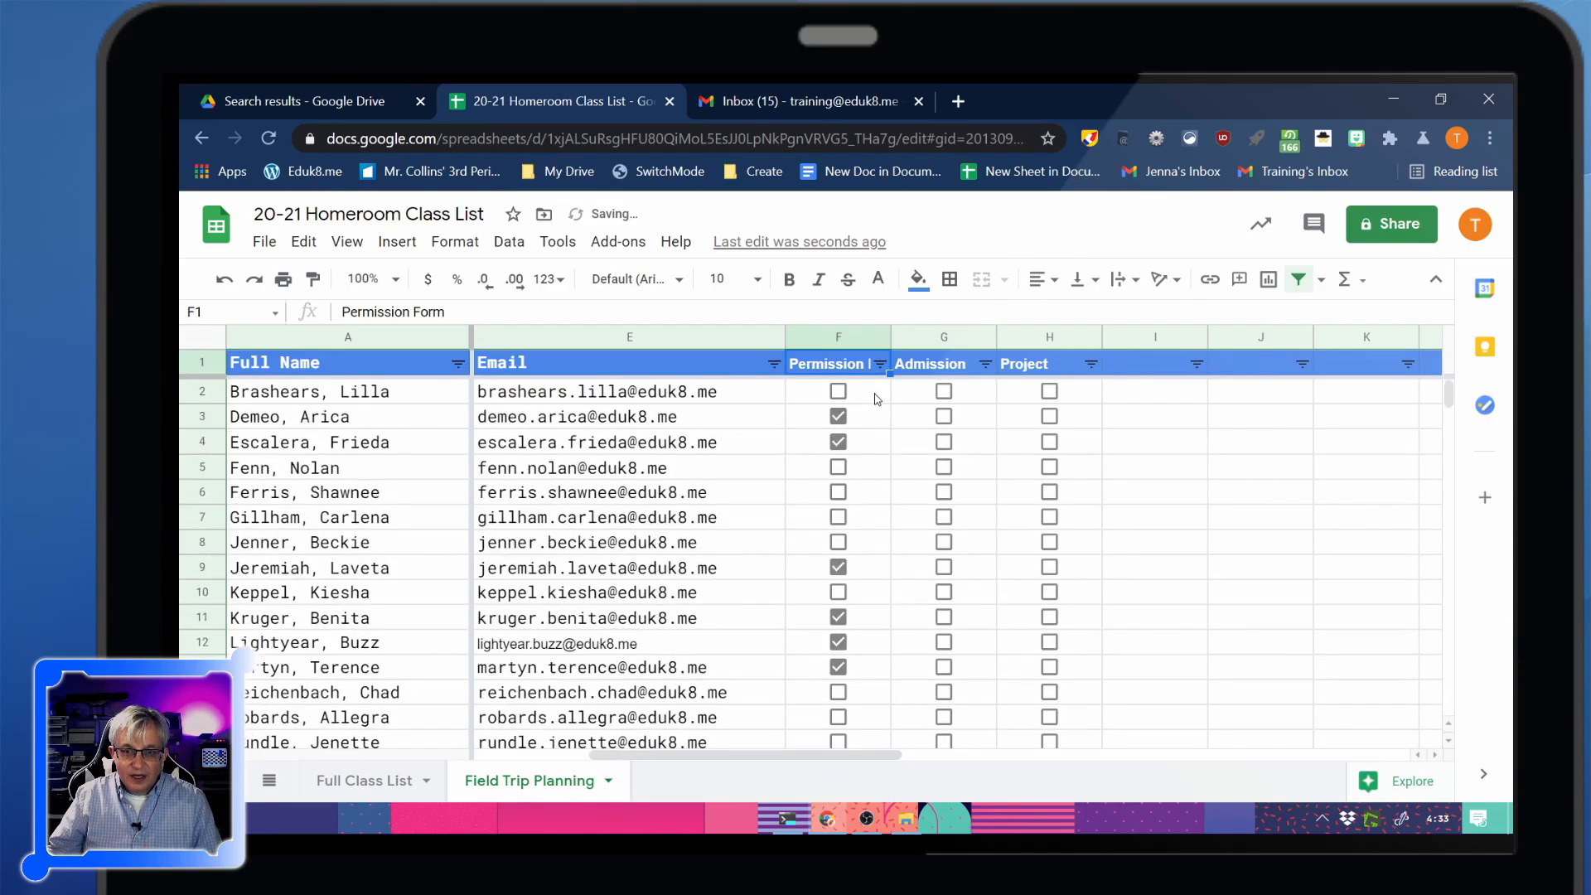
Filter Permission again to only unticked rows, hiding blanks and TRUE
click(879, 364)
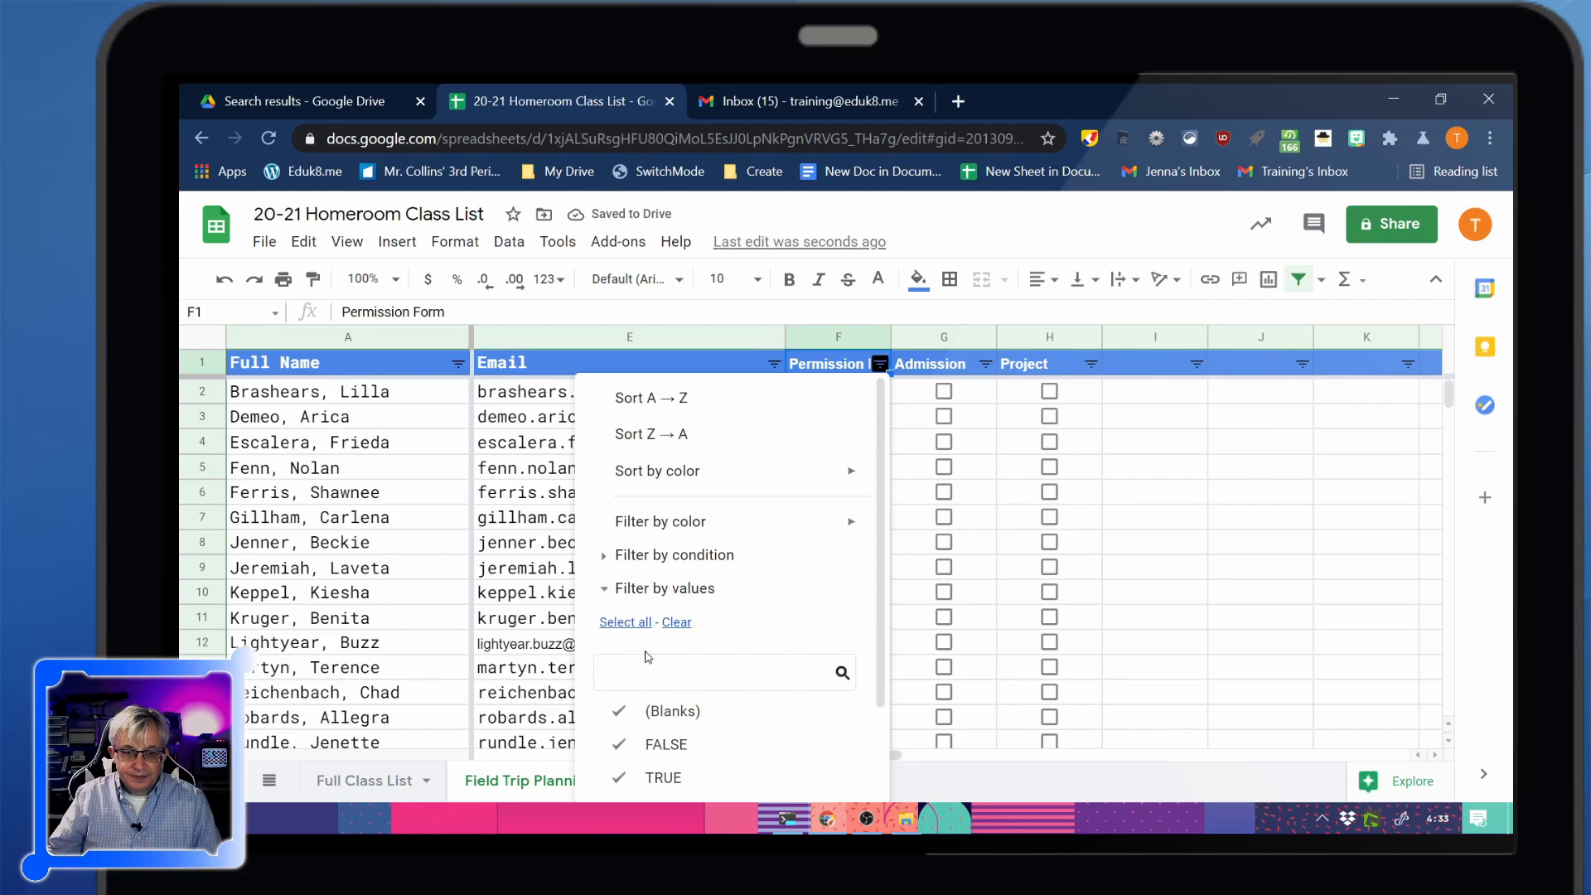
click(662, 711)
click(663, 777)
scroll(746, 729, down, 2)
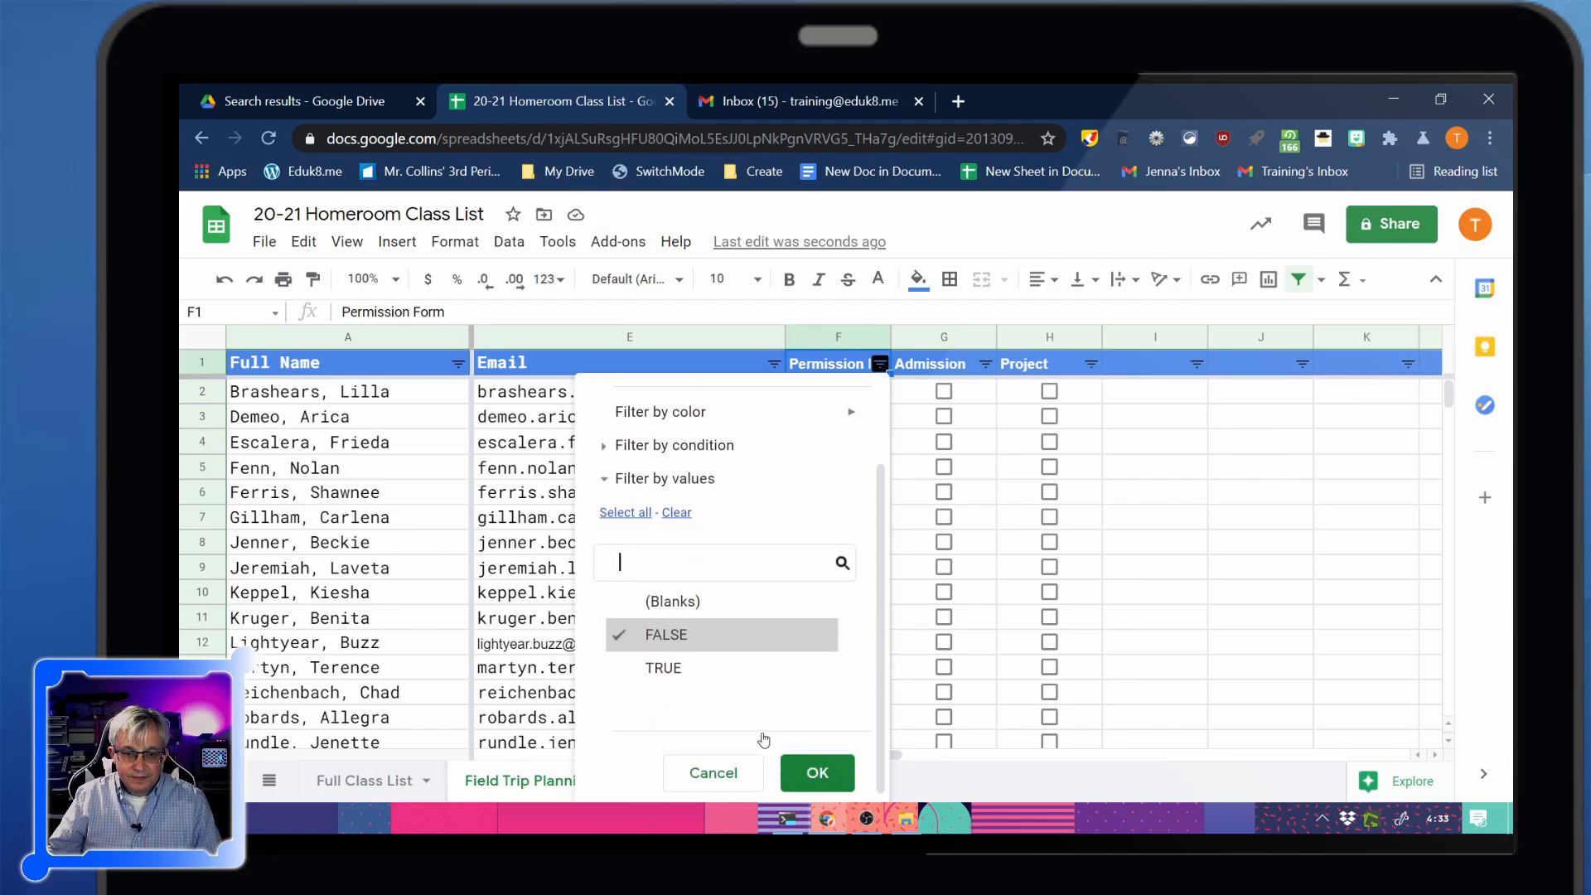
click(817, 773)
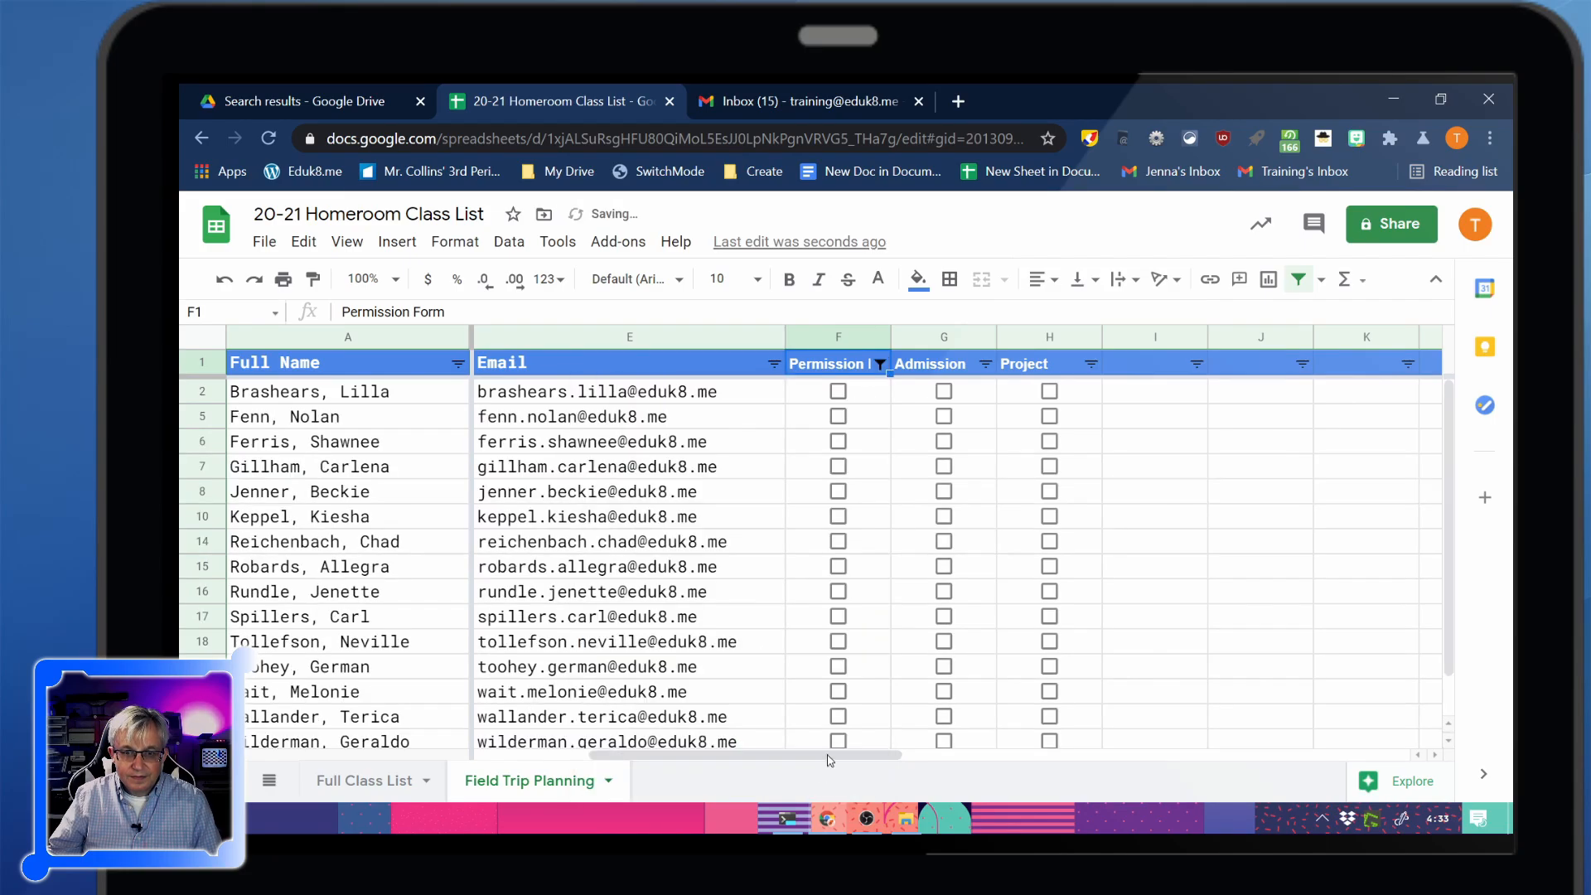
Turn off the filter on Field Trip Planning
click(508, 242)
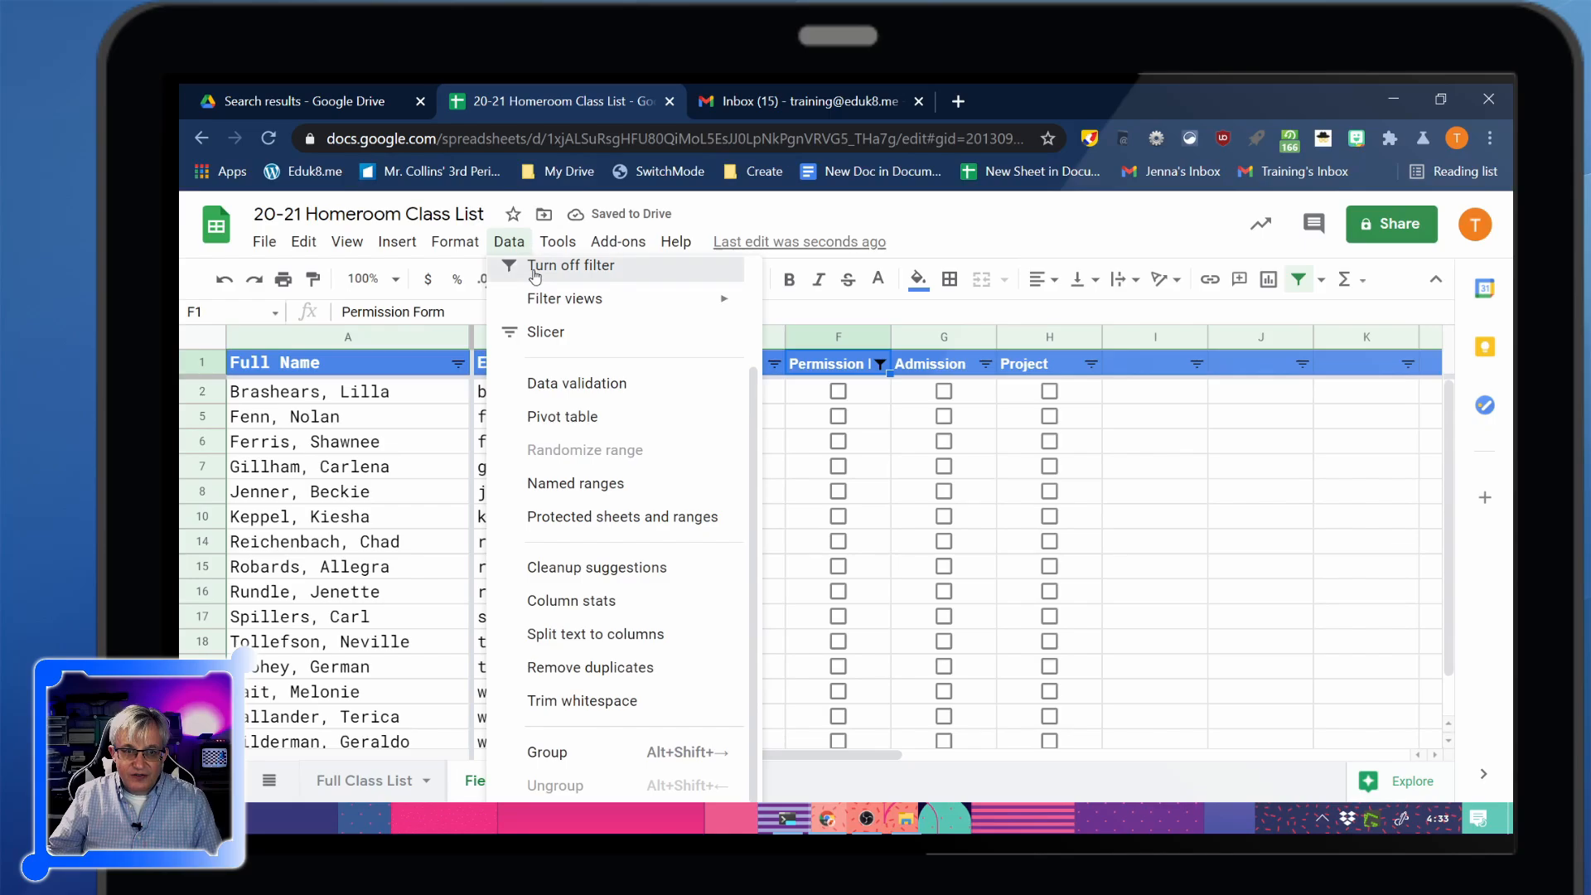
click(534, 267)
scroll(876, 580, down, 3)
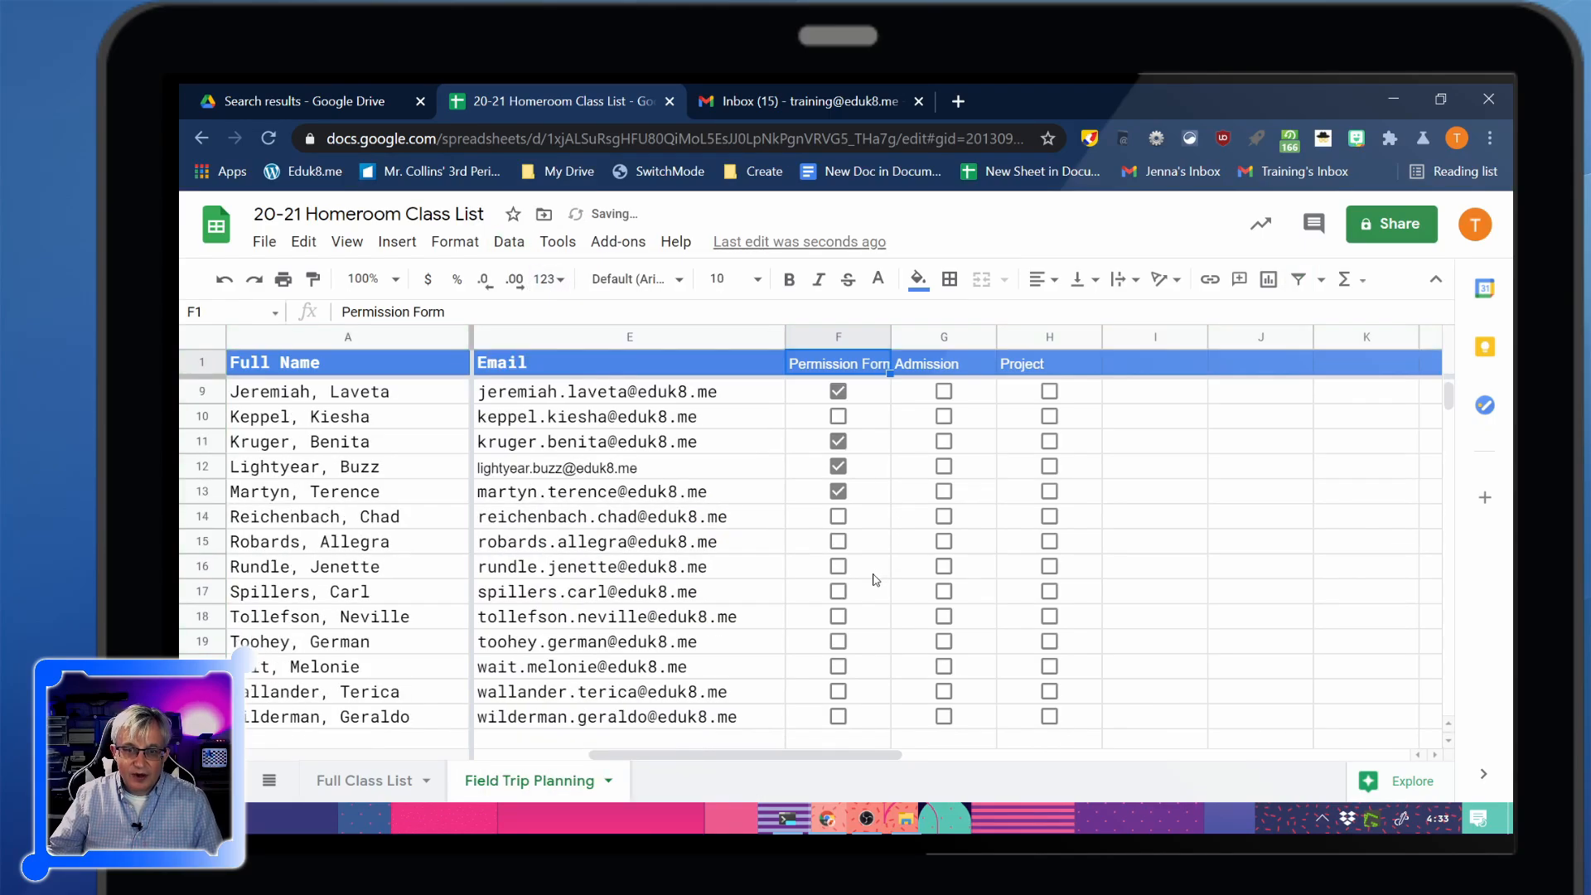
scroll(876, 580, up, 3)
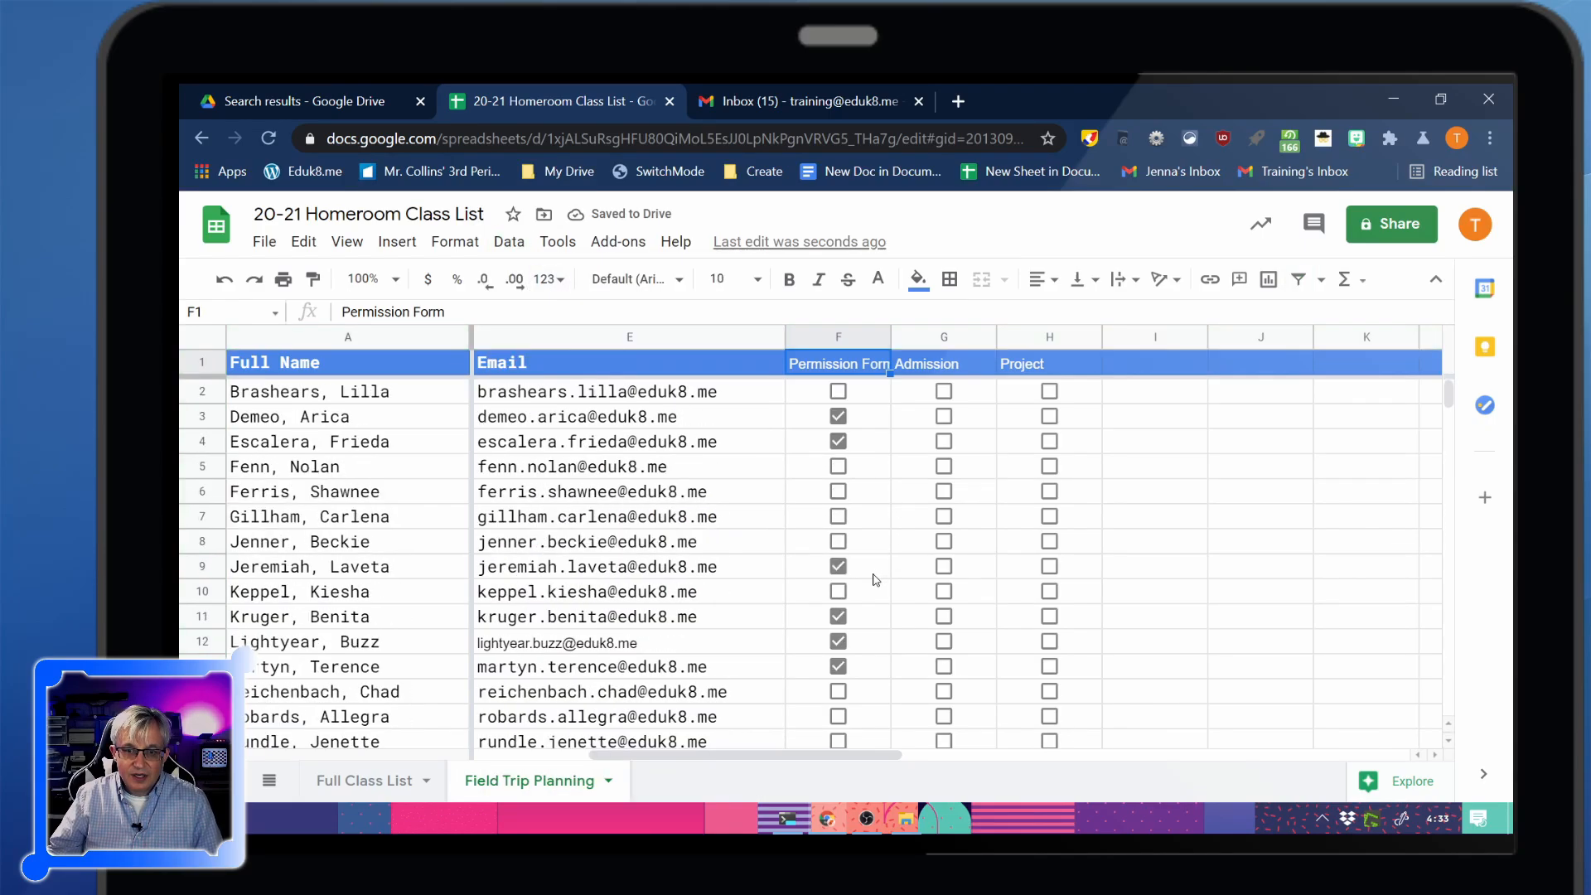
Tick the Admission boxes in G4, G5, G6, G7, G12, G13 and G14
click(945, 440)
click(945, 516)
click(945, 490)
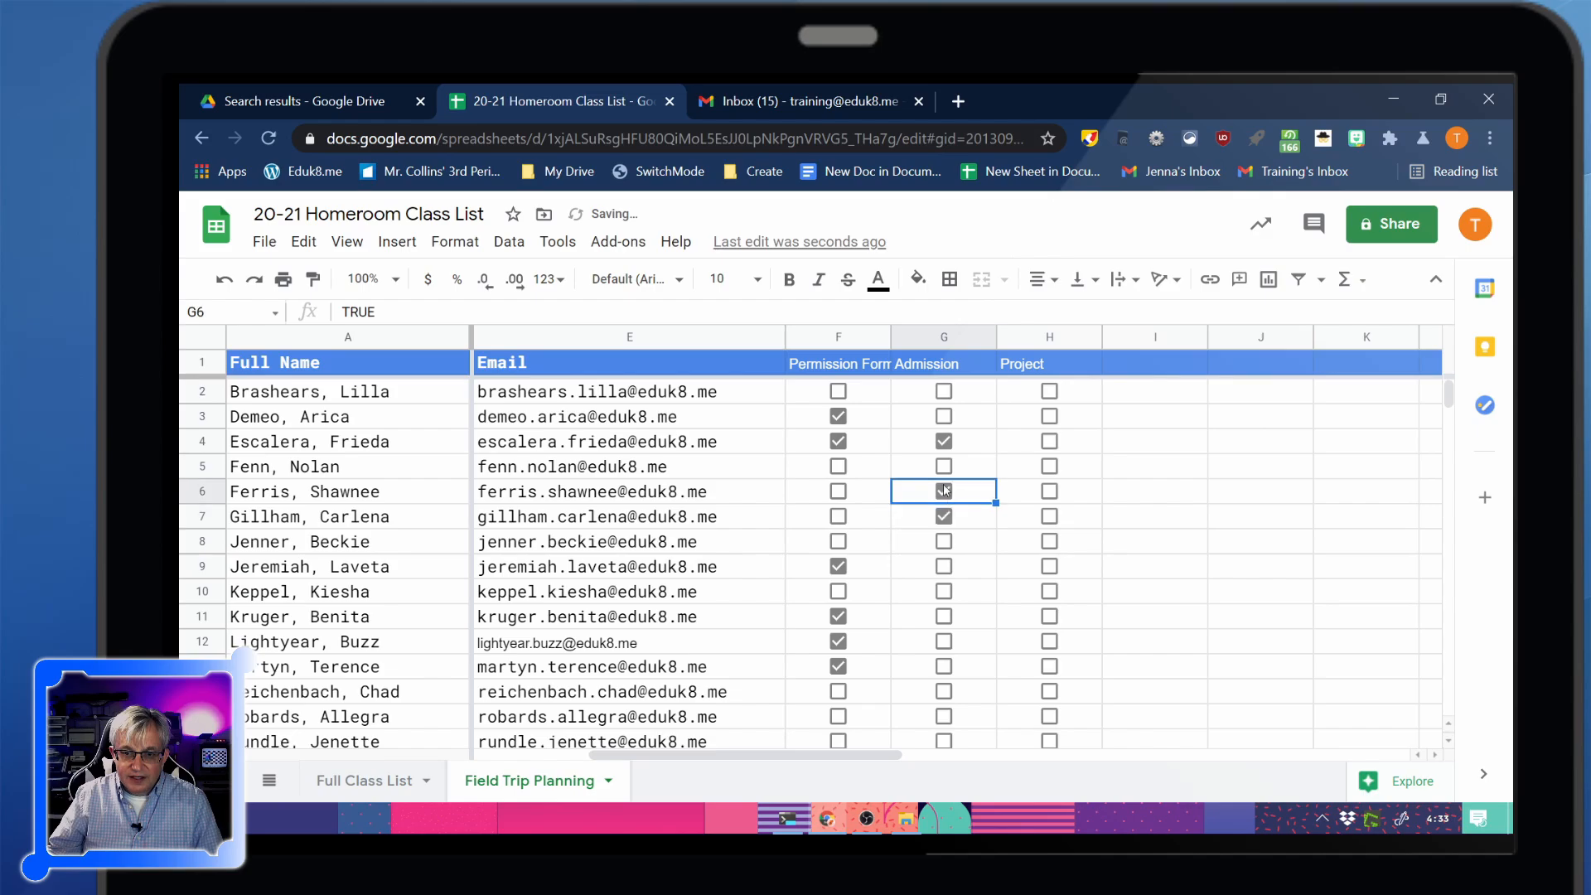
click(943, 465)
click(944, 640)
click(943, 666)
click(943, 691)
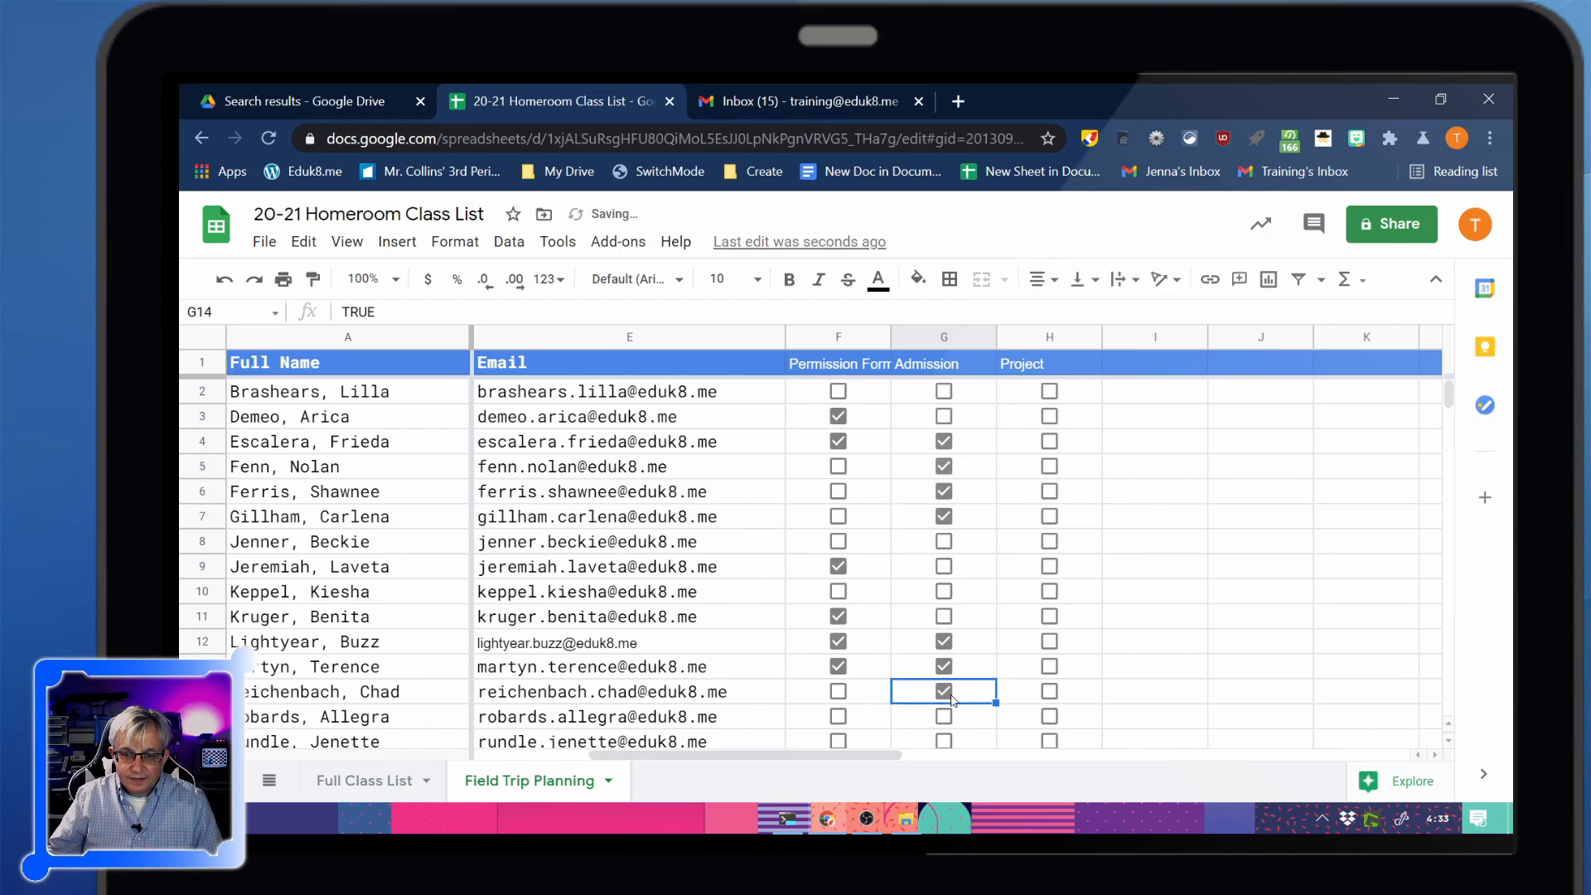
Create a filter on the sheet showing only rows with Admission unticked
key(ctrl+a)
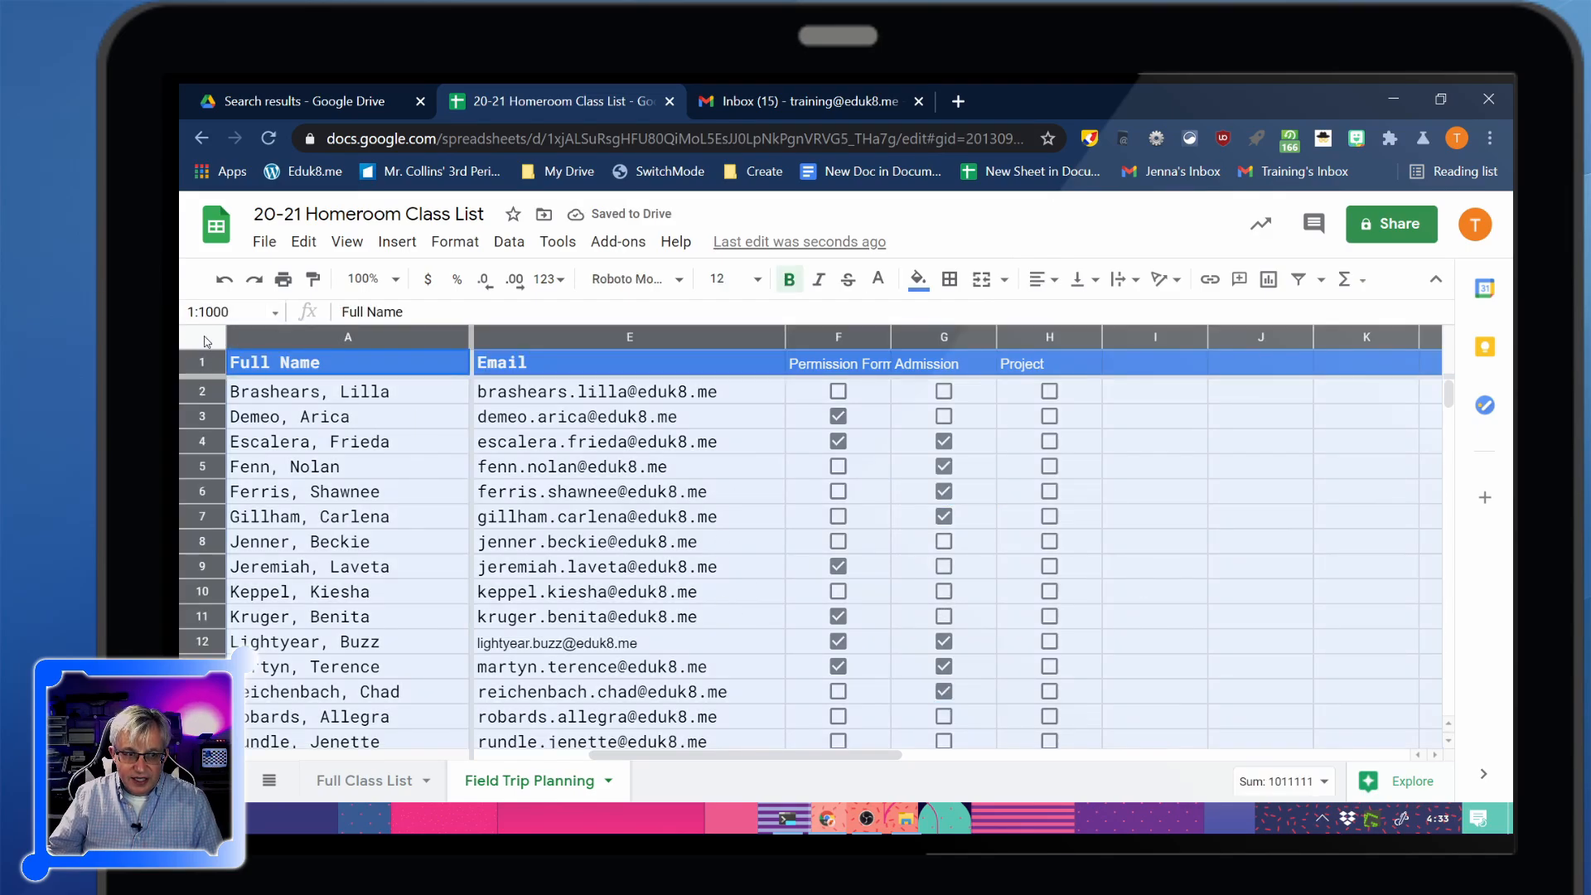
click(549, 243)
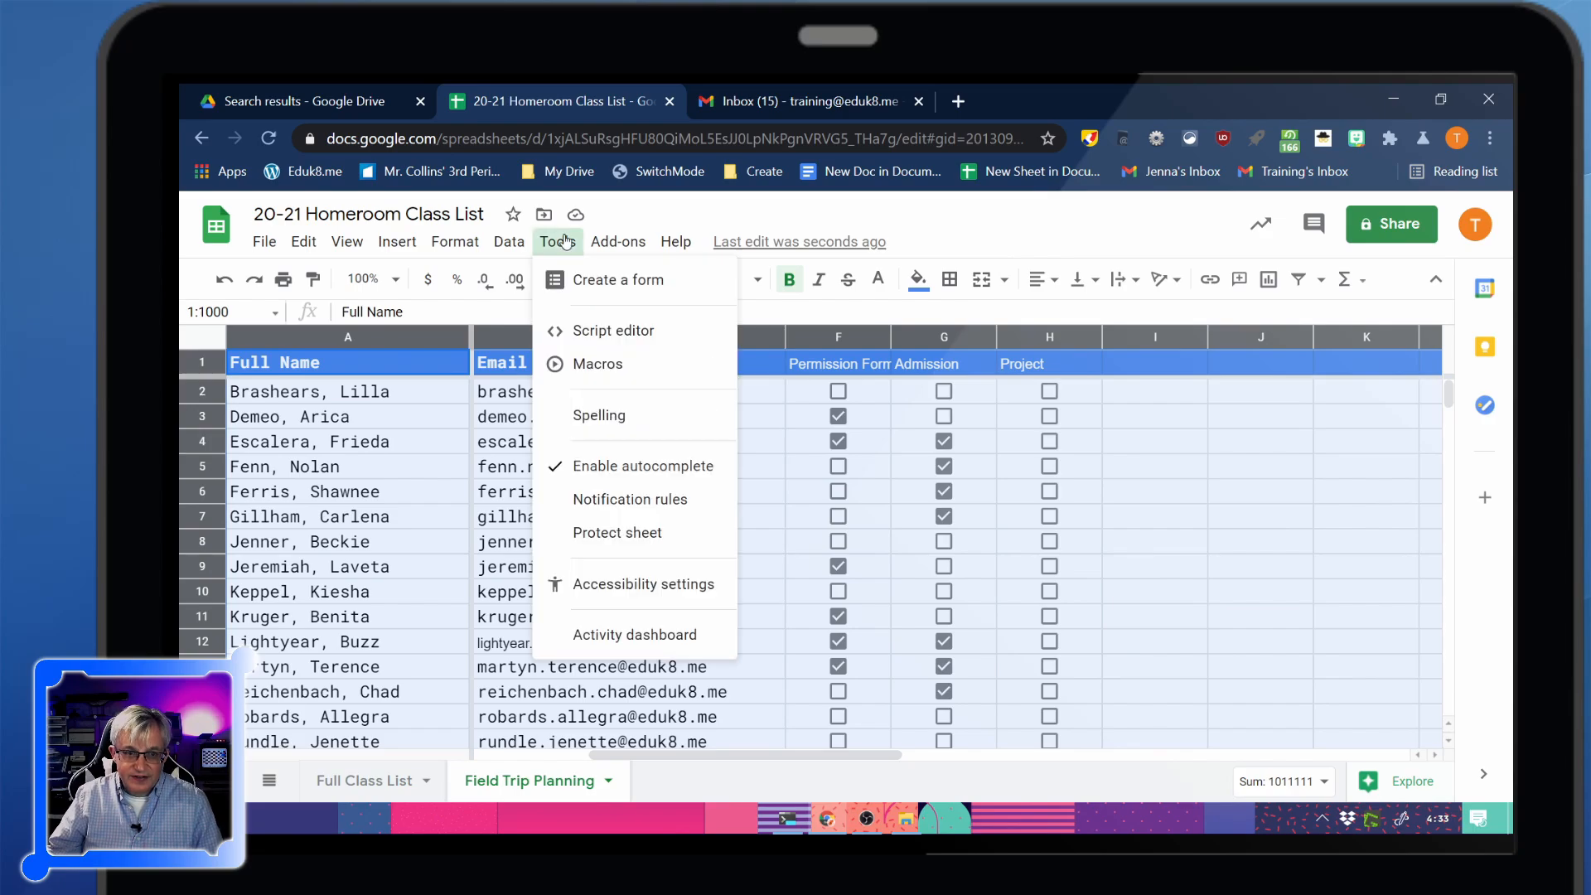
mouse_move(507, 241)
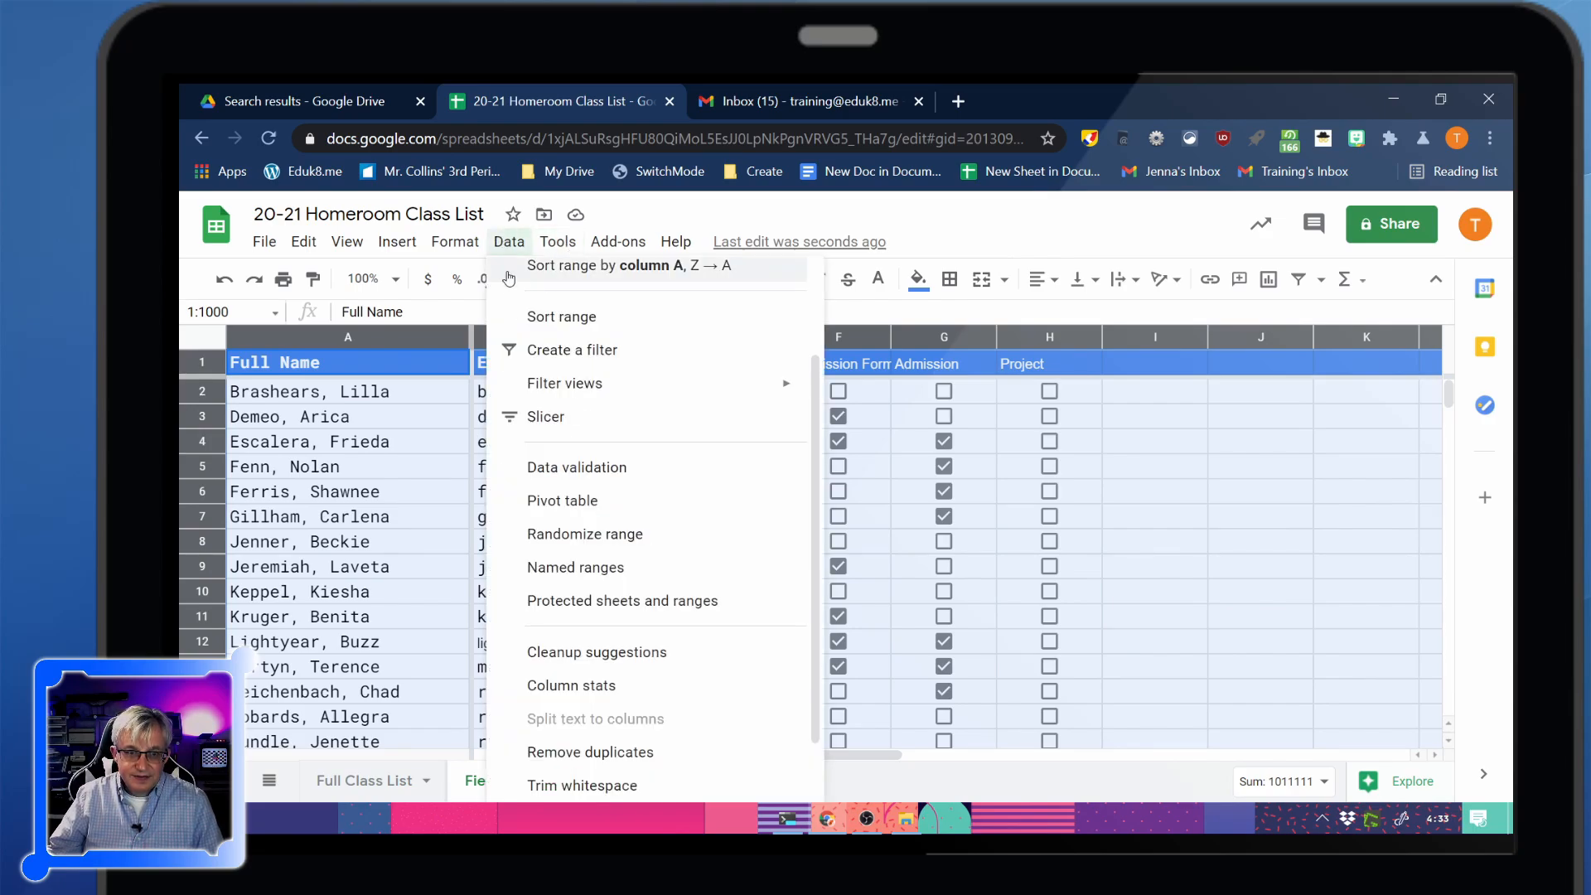
click(534, 352)
click(985, 363)
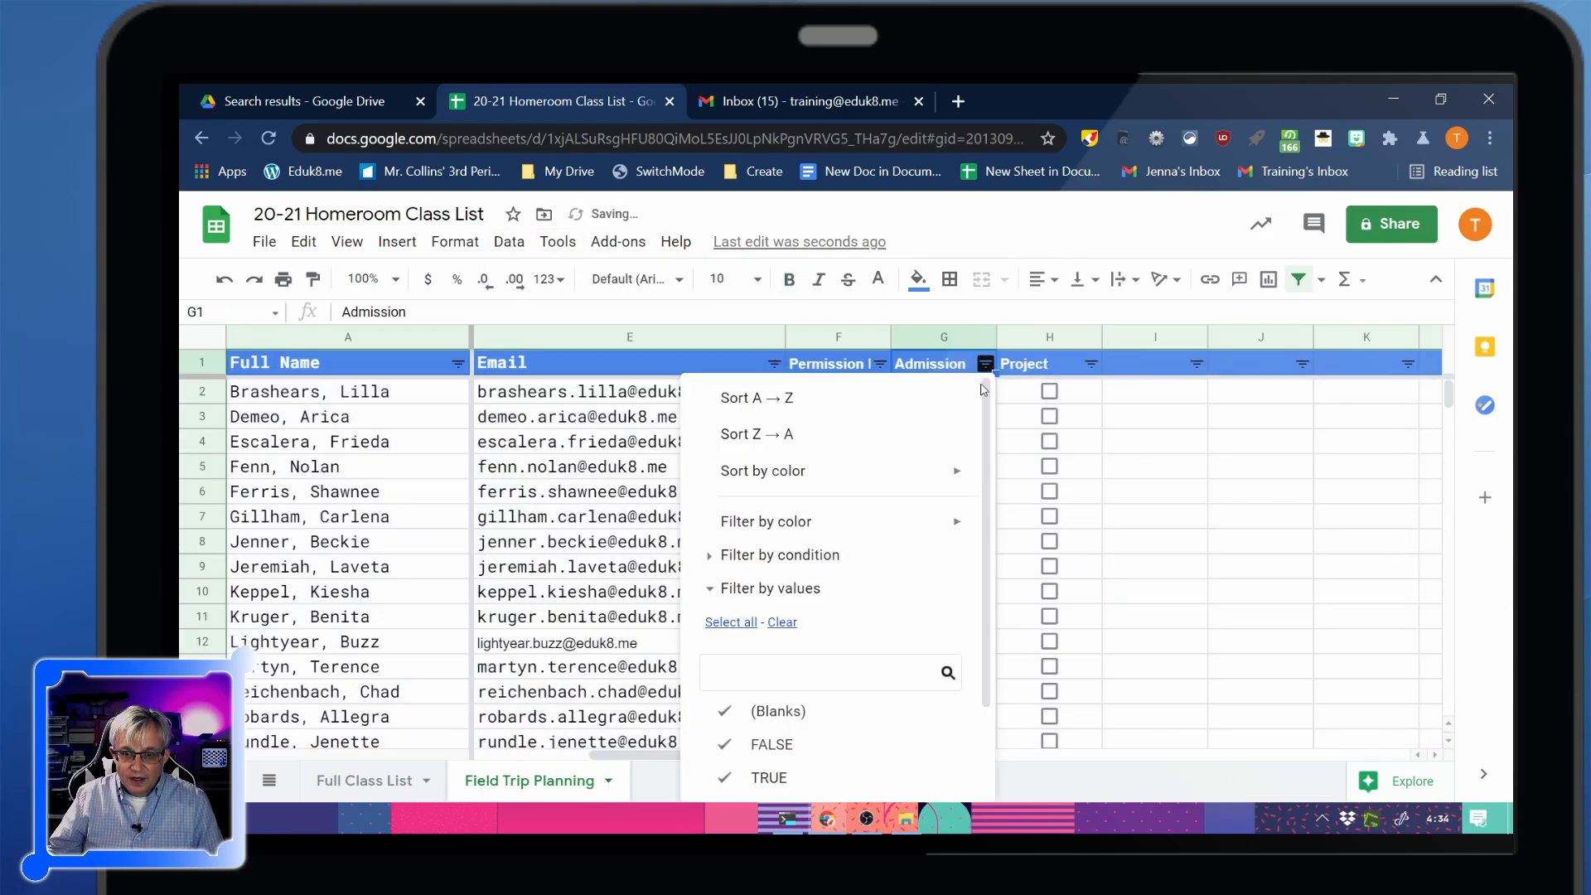
scroll(849, 616, down, 1)
click(829, 607)
click(816, 673)
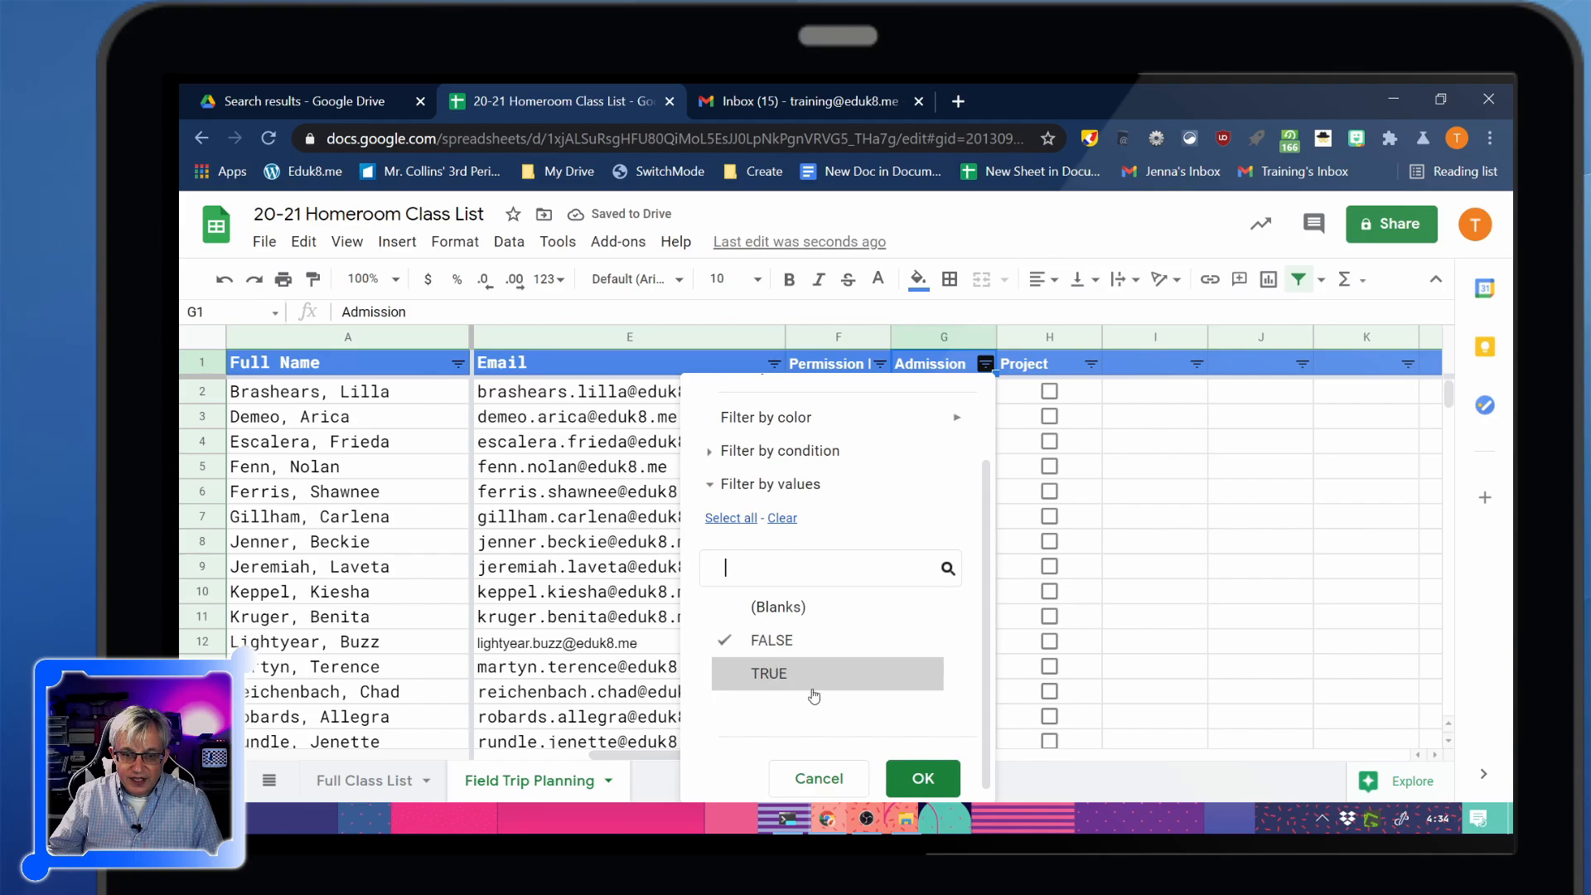
click(923, 779)
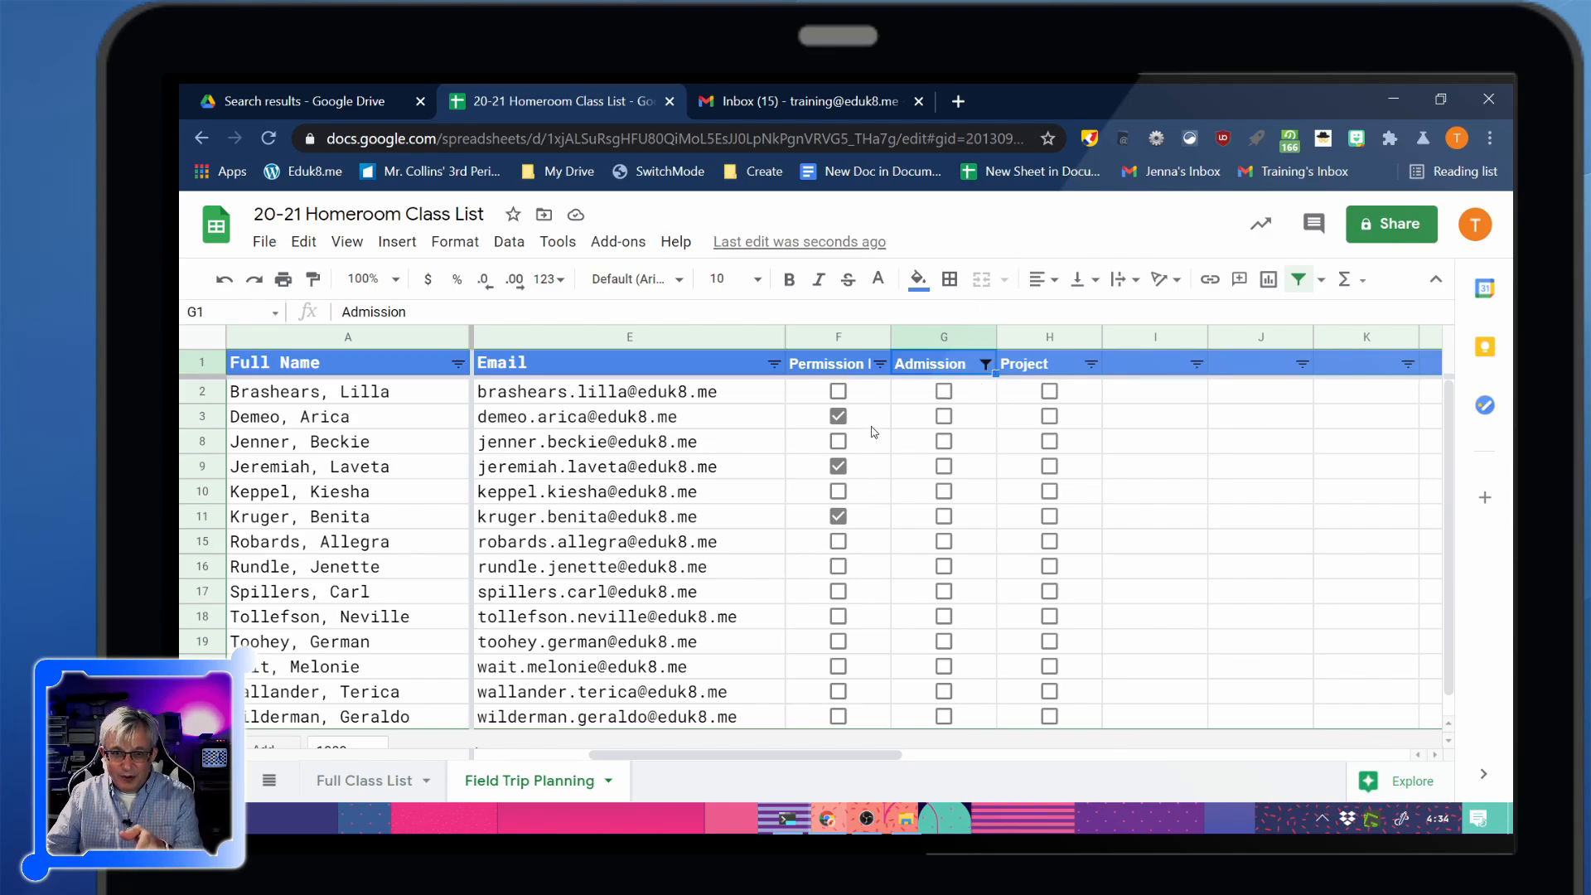
Clear the Admission filter so all rows show, then select IDs D2:D12
click(986, 365)
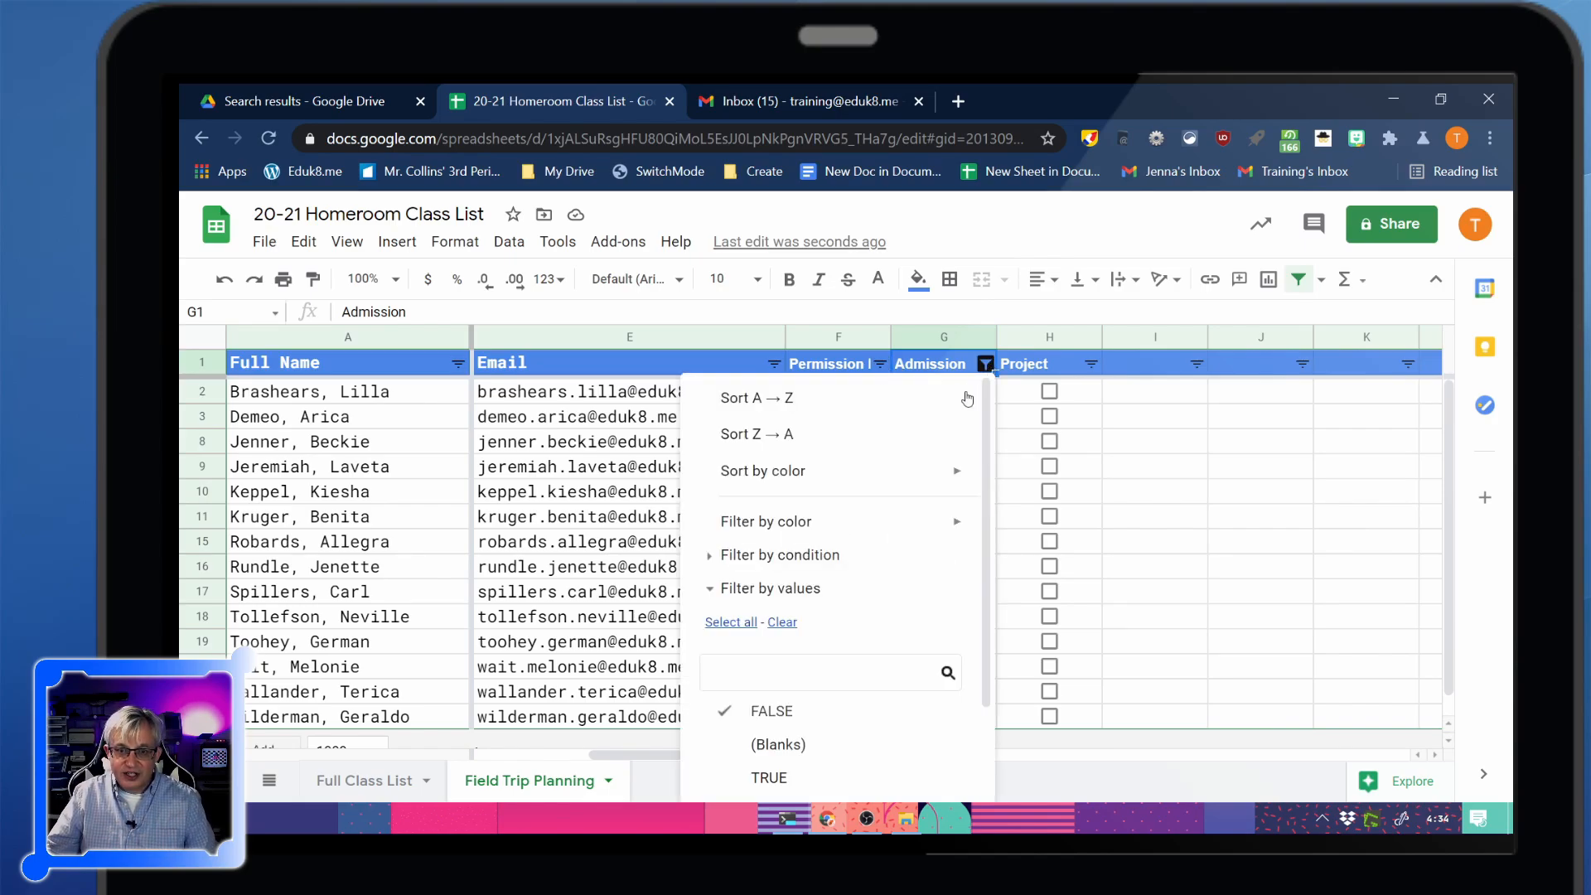
scroll(804, 621, down, 1)
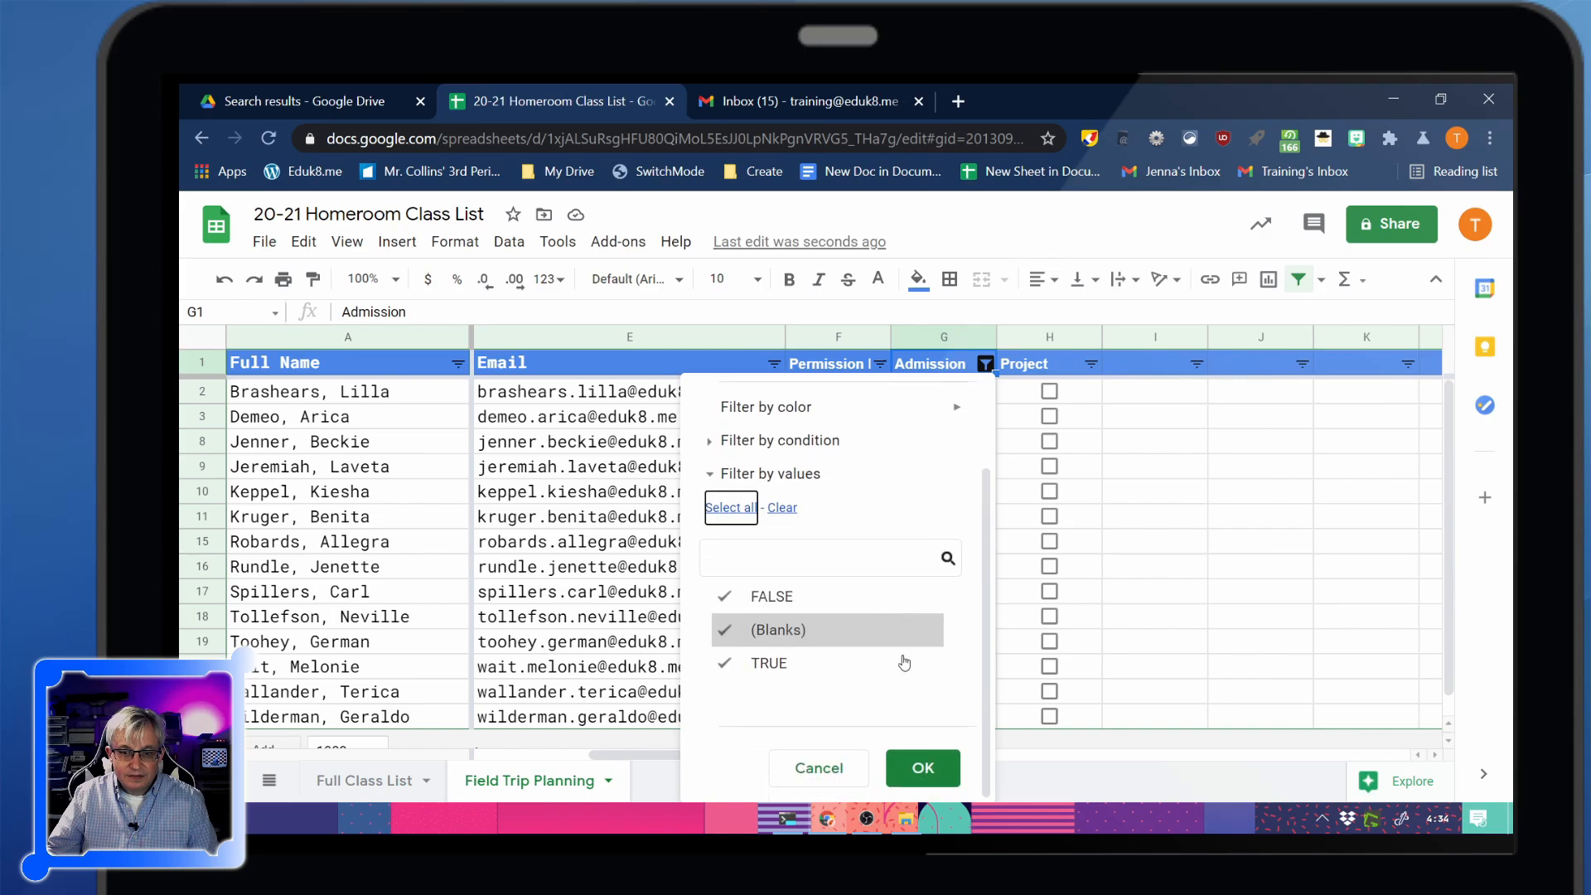
click(921, 769)
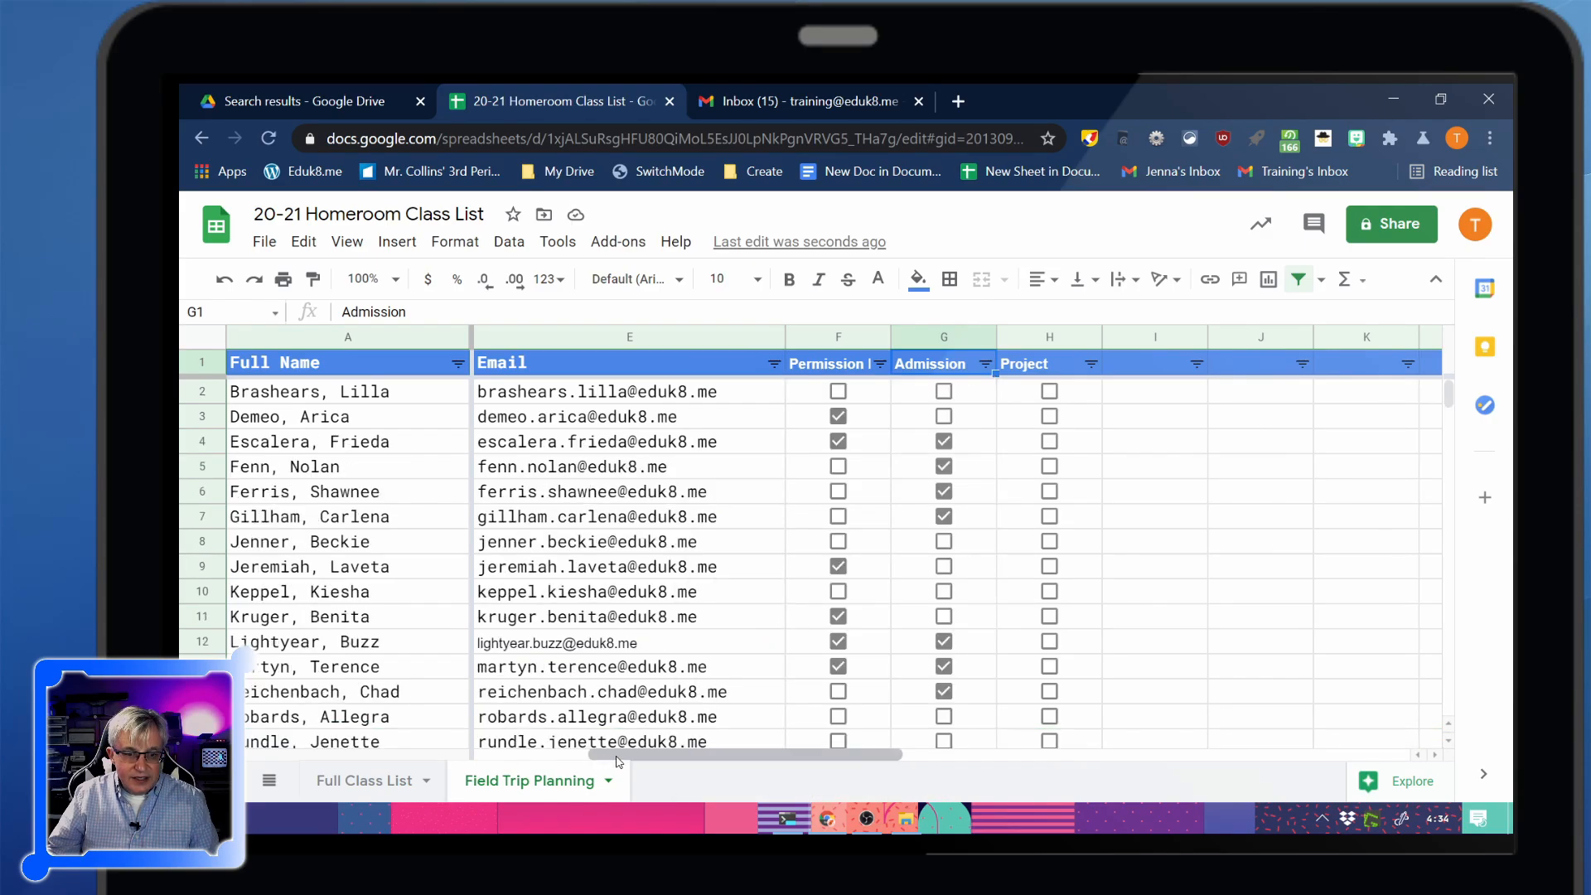
drag(616, 757, 563, 756)
drag(671, 396, 686, 646)
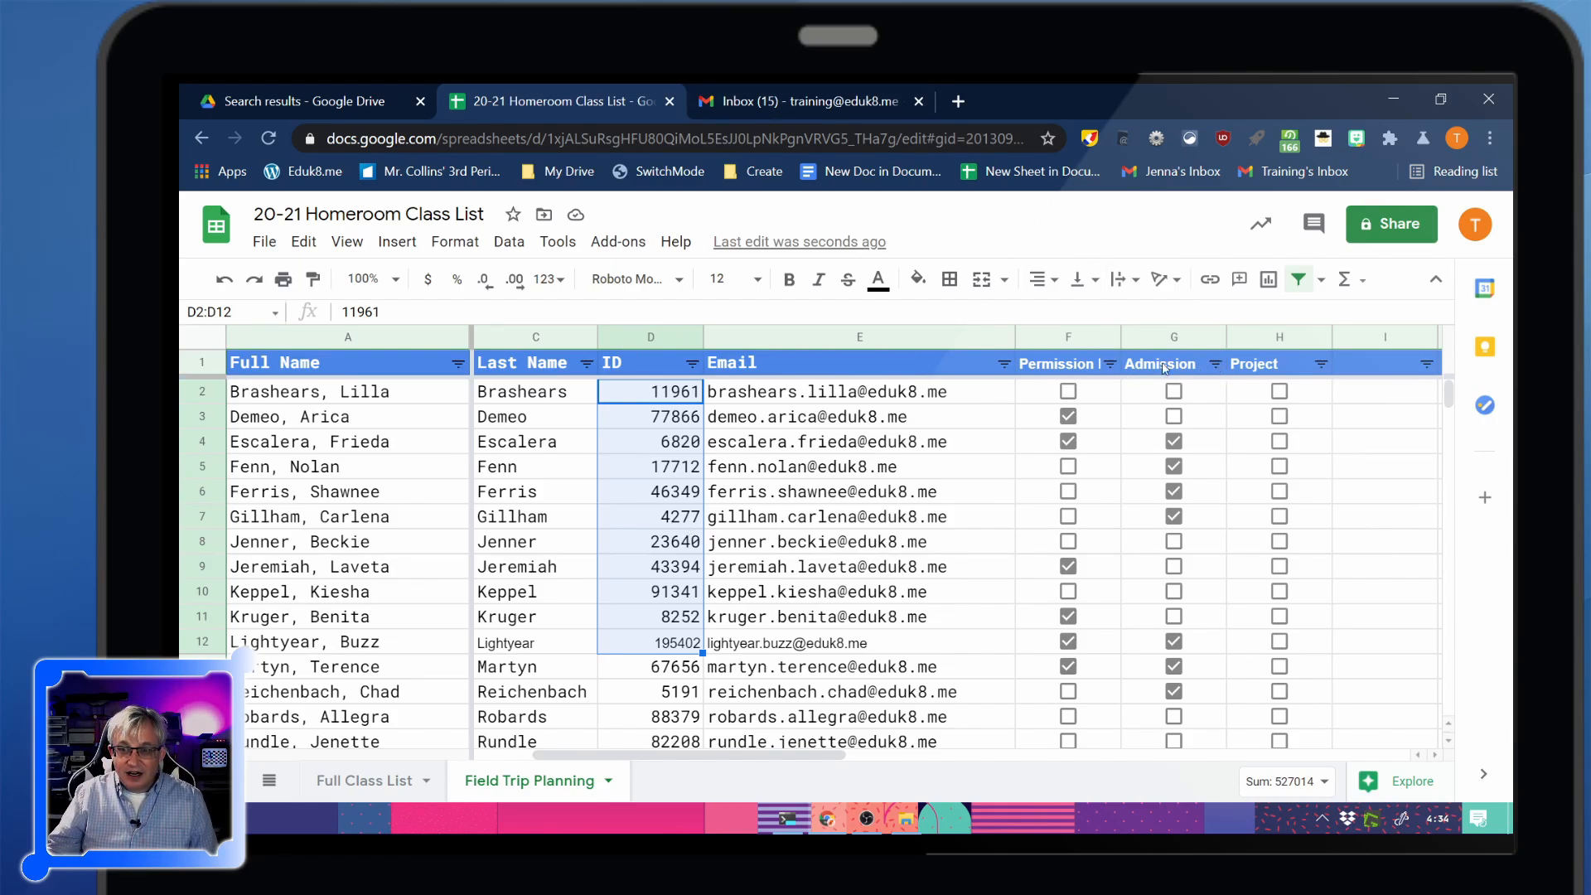
Filter Permission Form to FALSE only and select the IDs D2:D22
click(1110, 363)
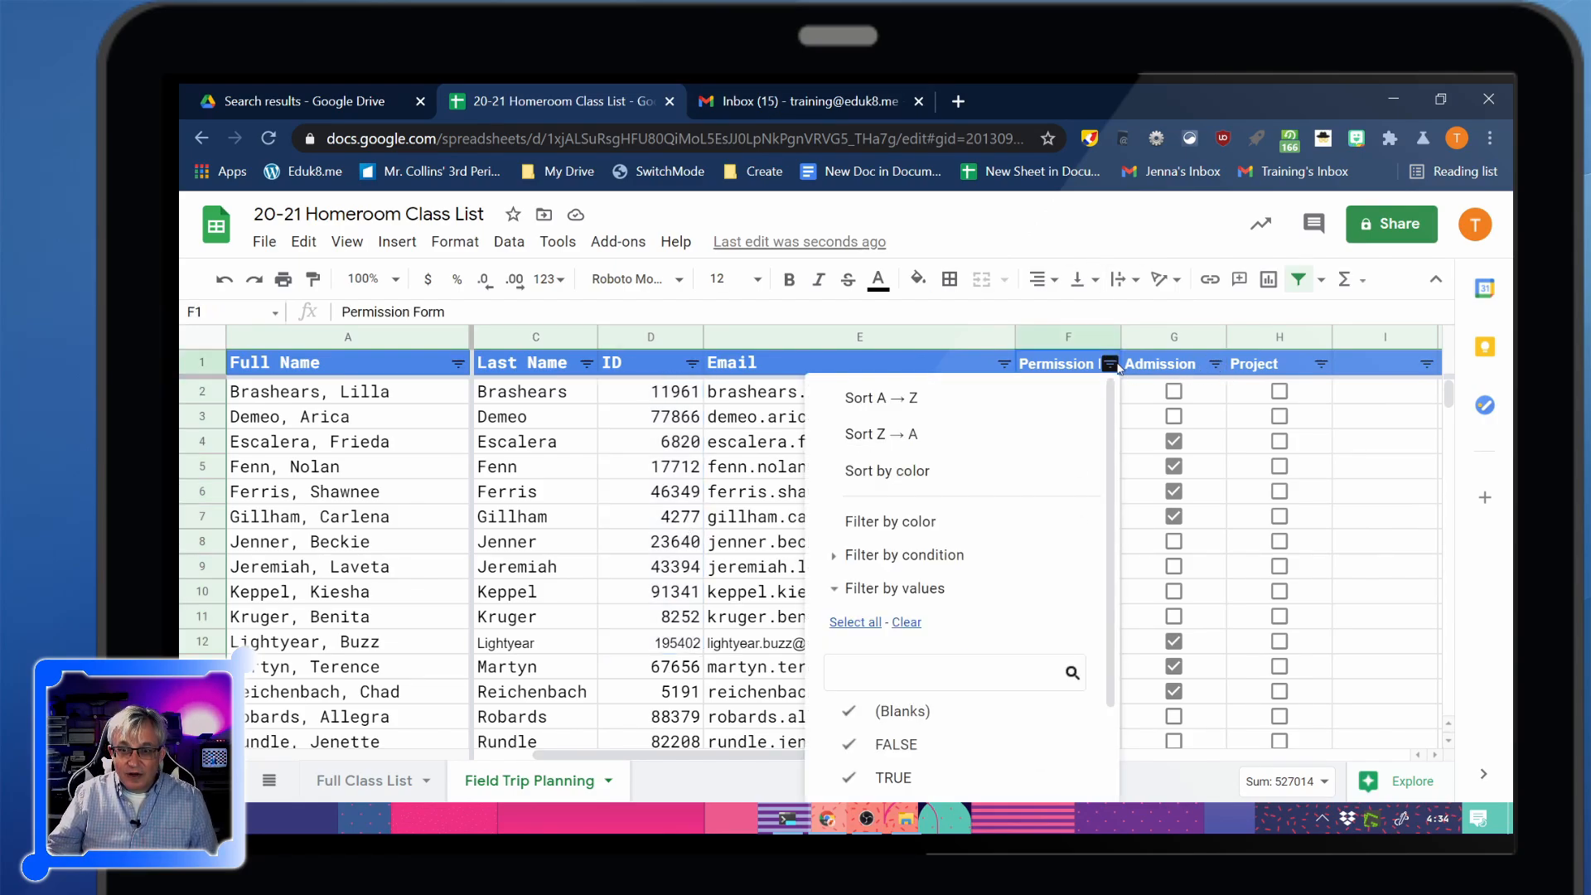
click(877, 709)
click(892, 778)
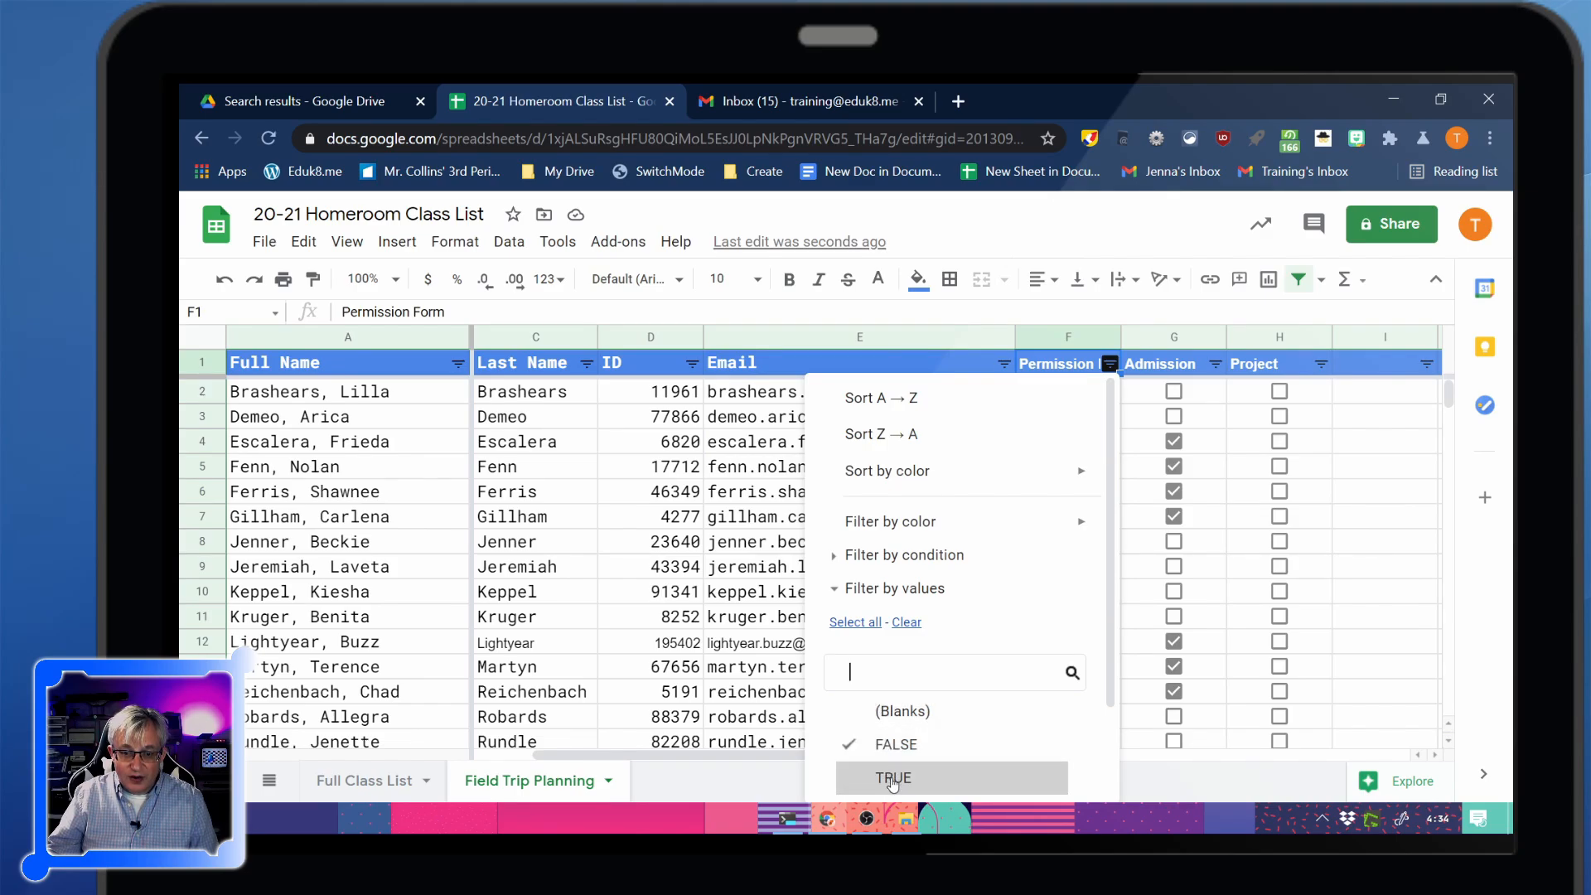
scroll(892, 782, down, 2)
click(1043, 767)
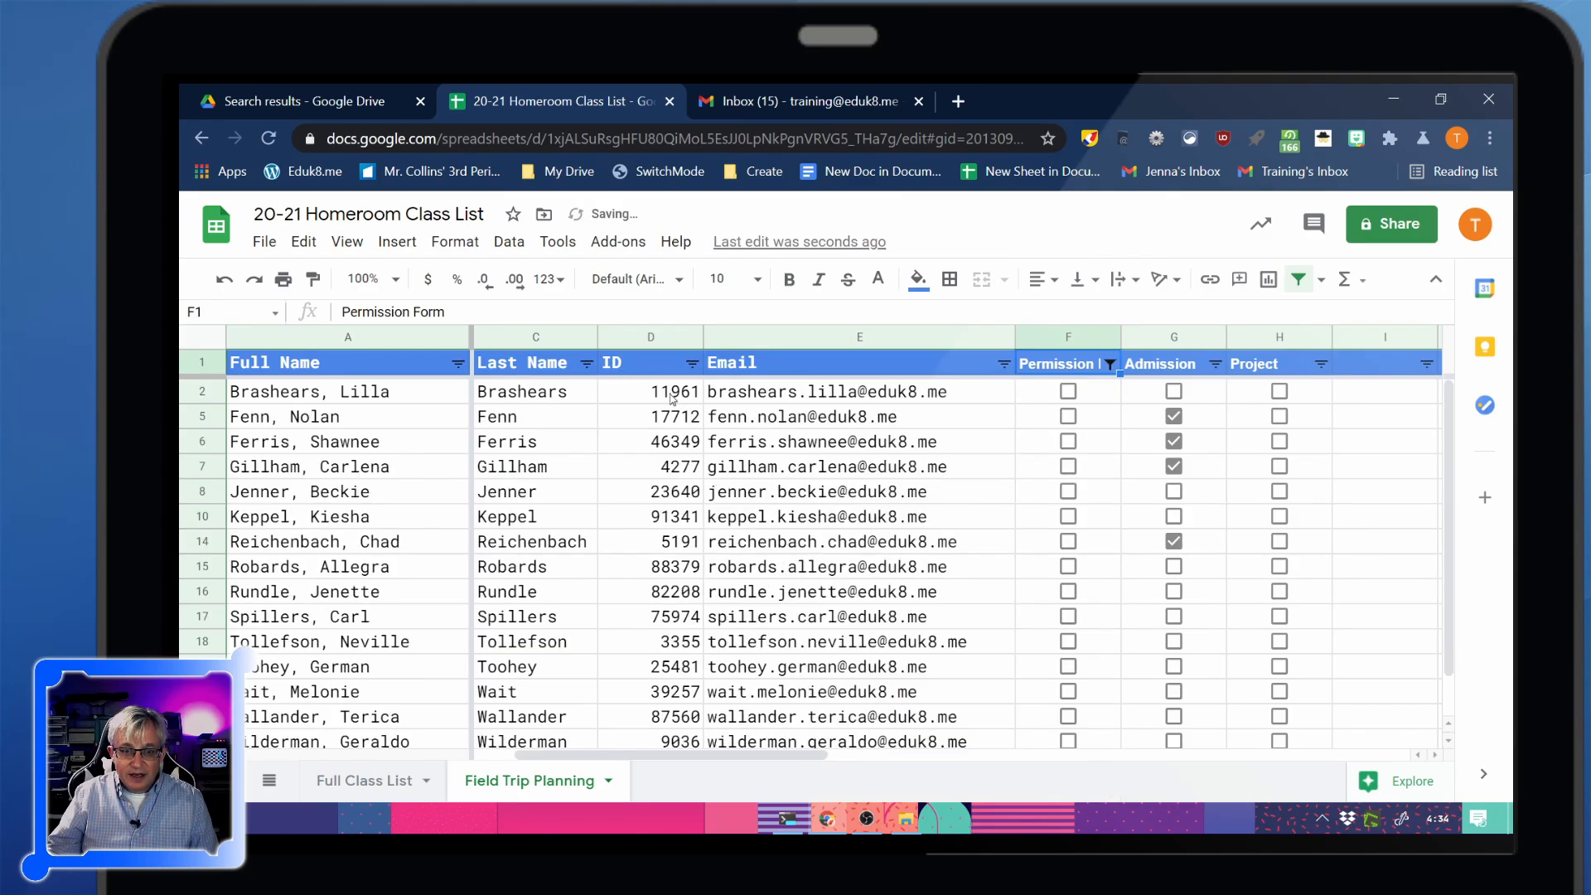
drag(675, 403, 687, 694)
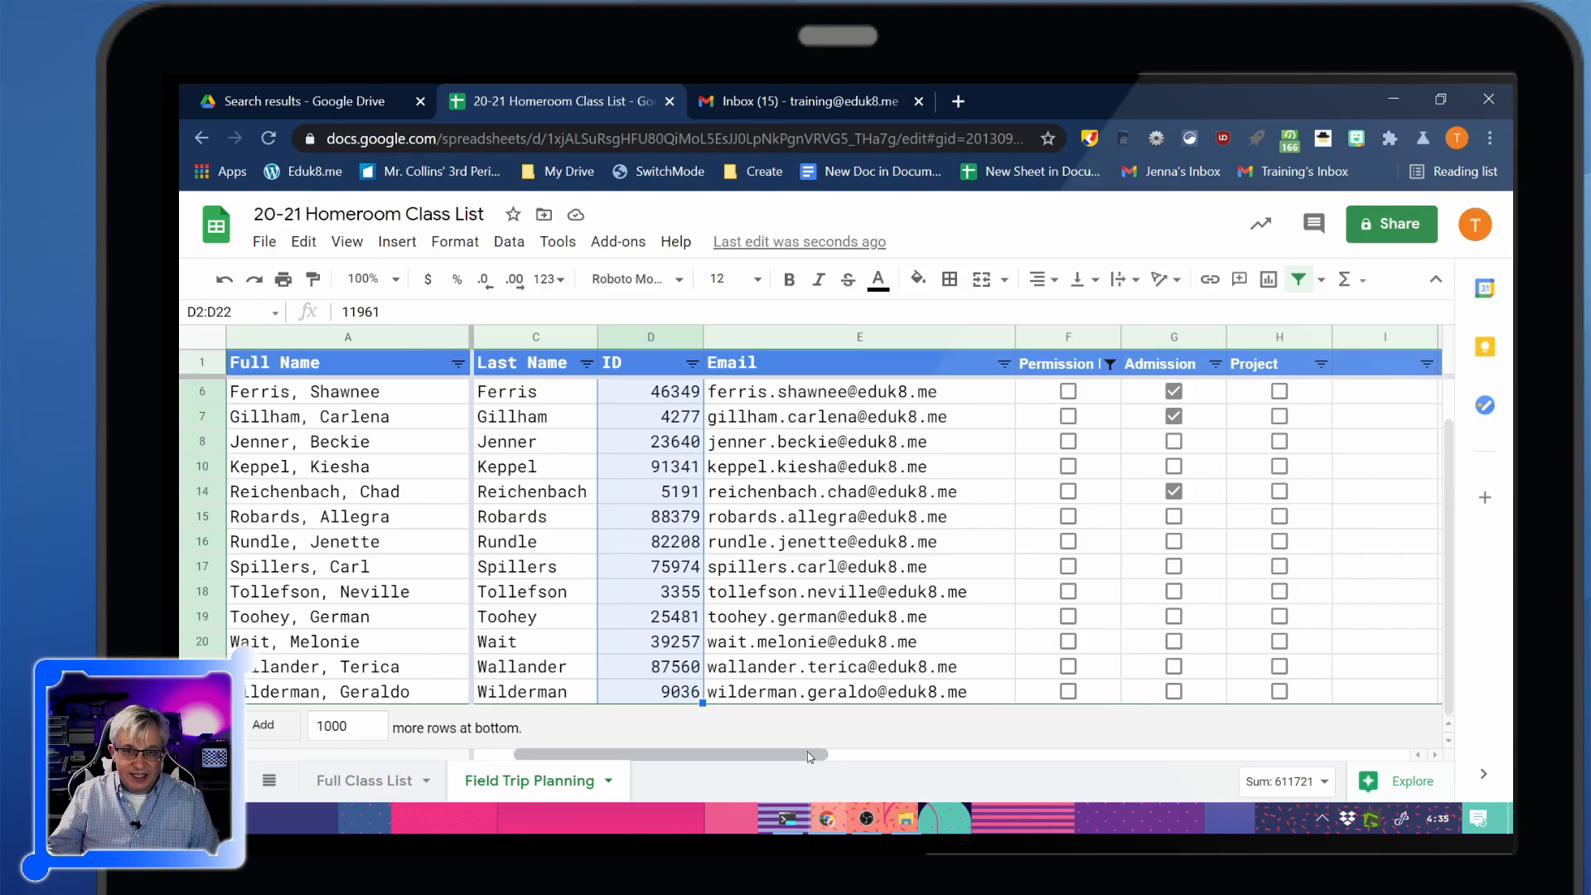
drag(795, 760, 758, 761)
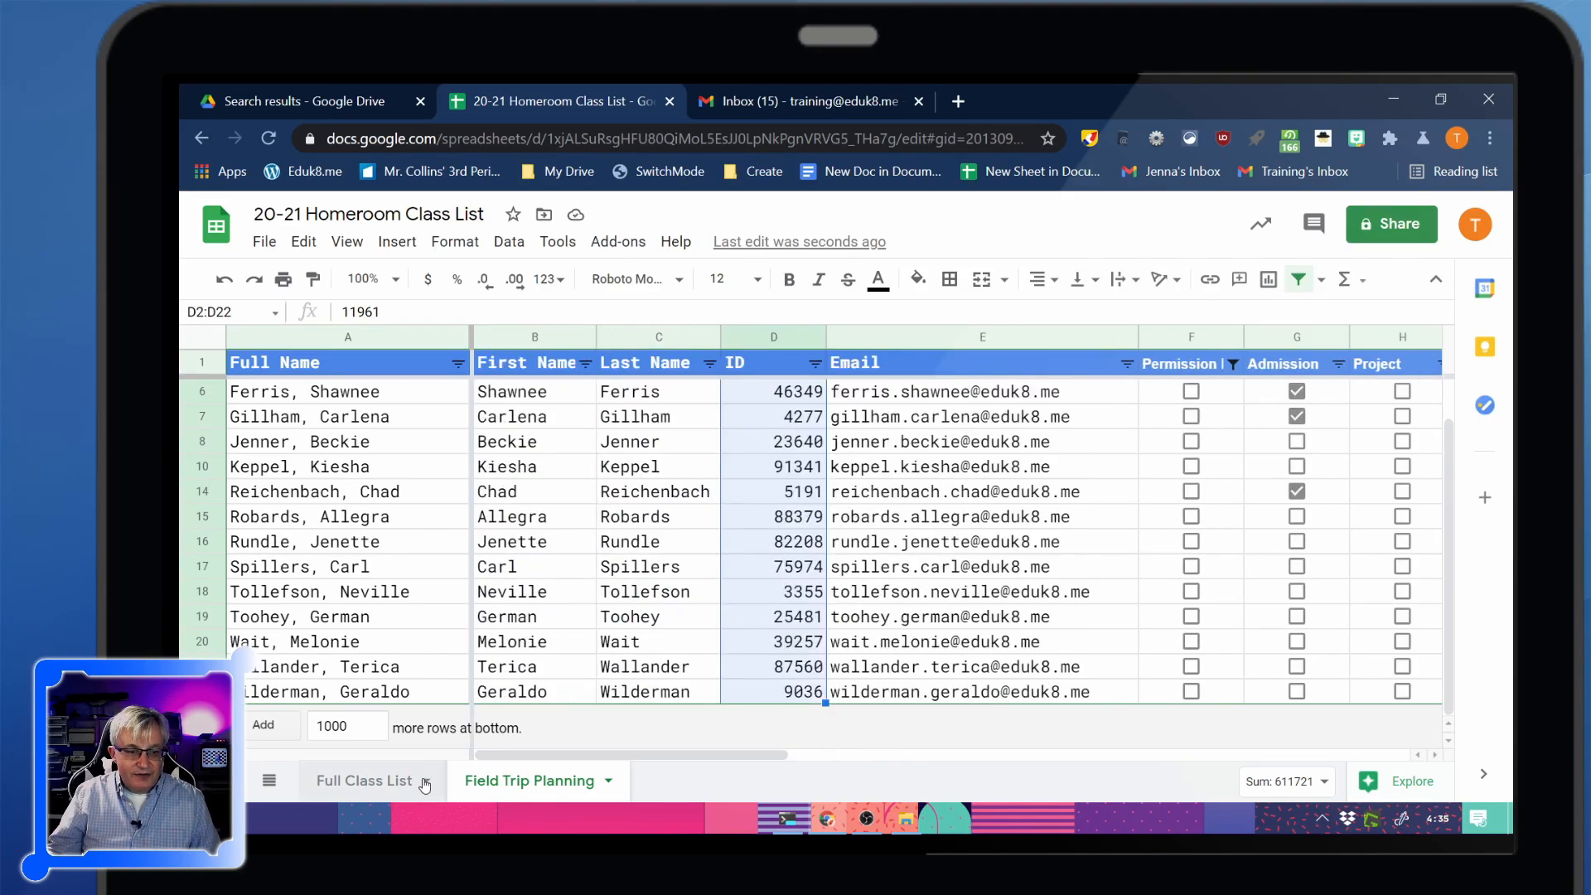
Duplicate the Full Class List sheet and rename the copy 'Daily List'
click(421, 783)
click(427, 780)
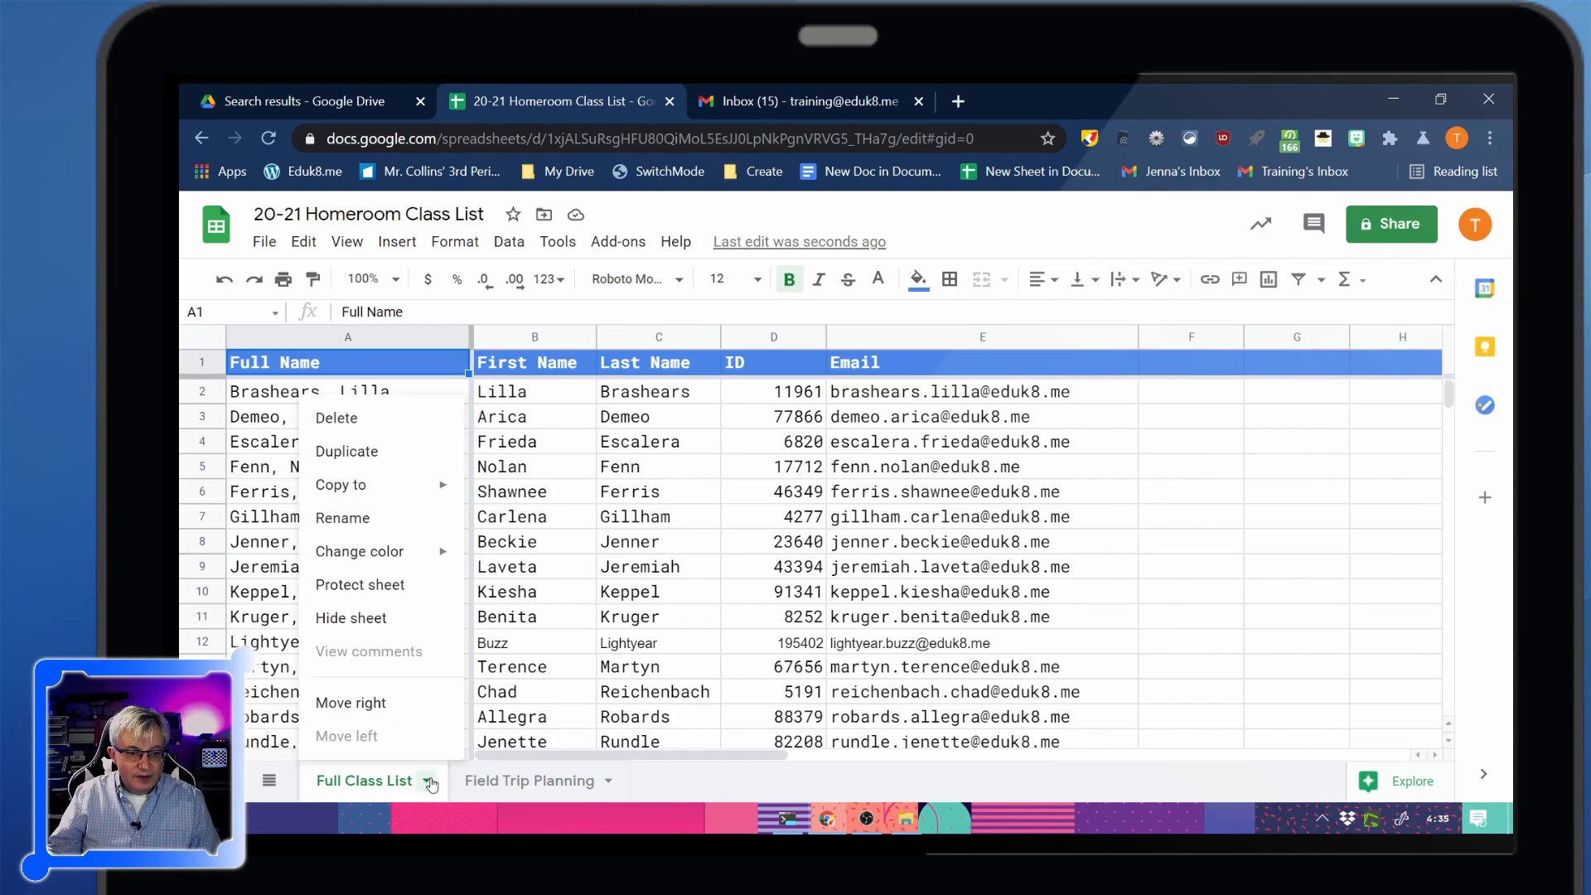
click(367, 452)
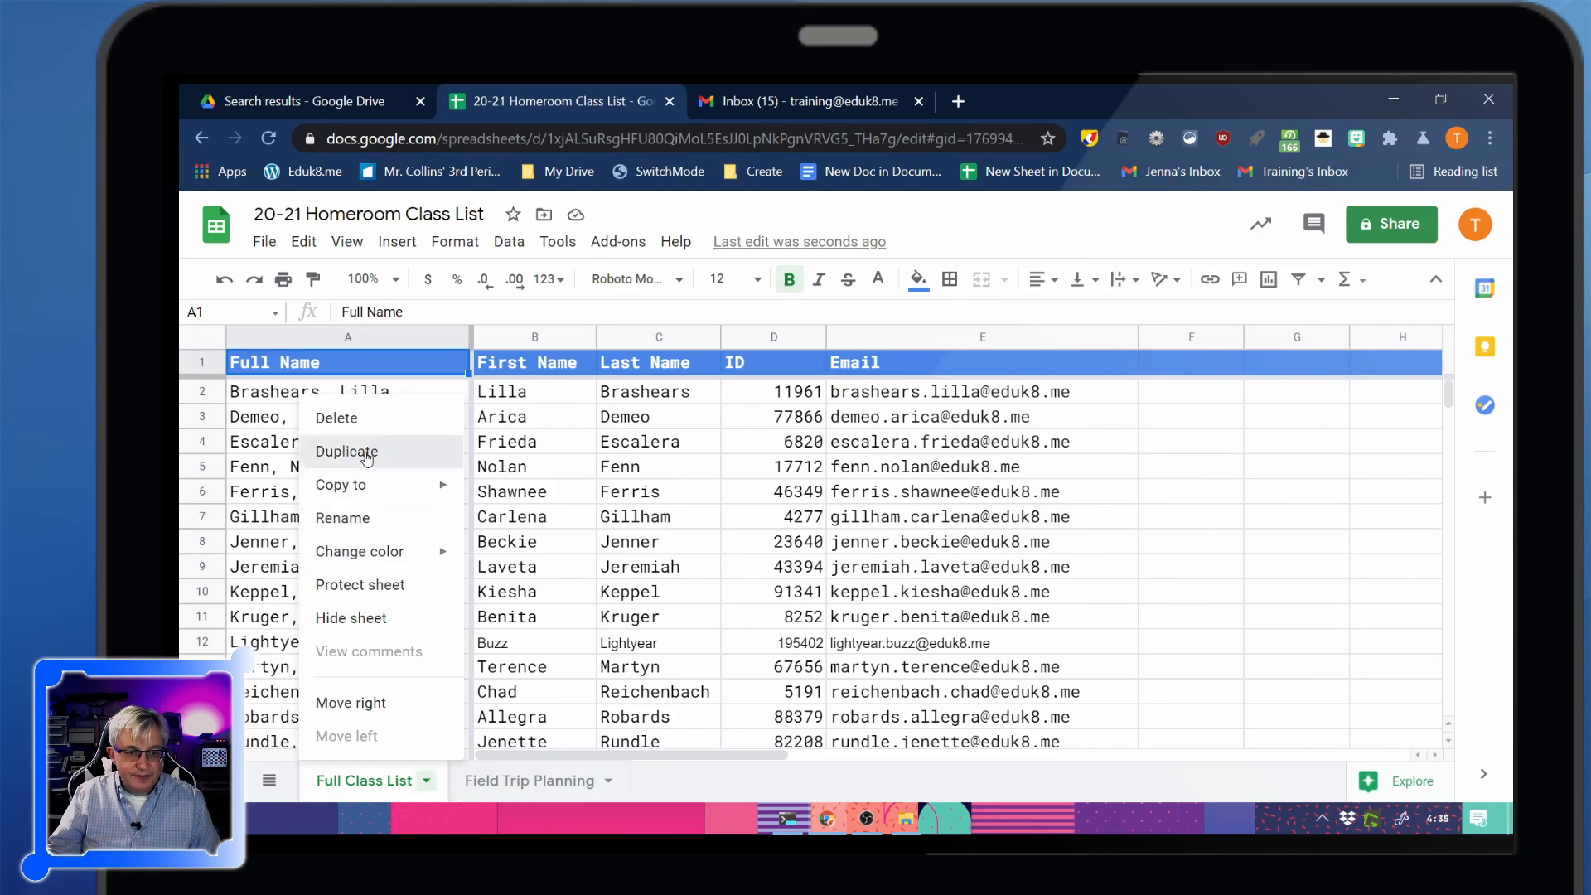
double_click(547, 788)
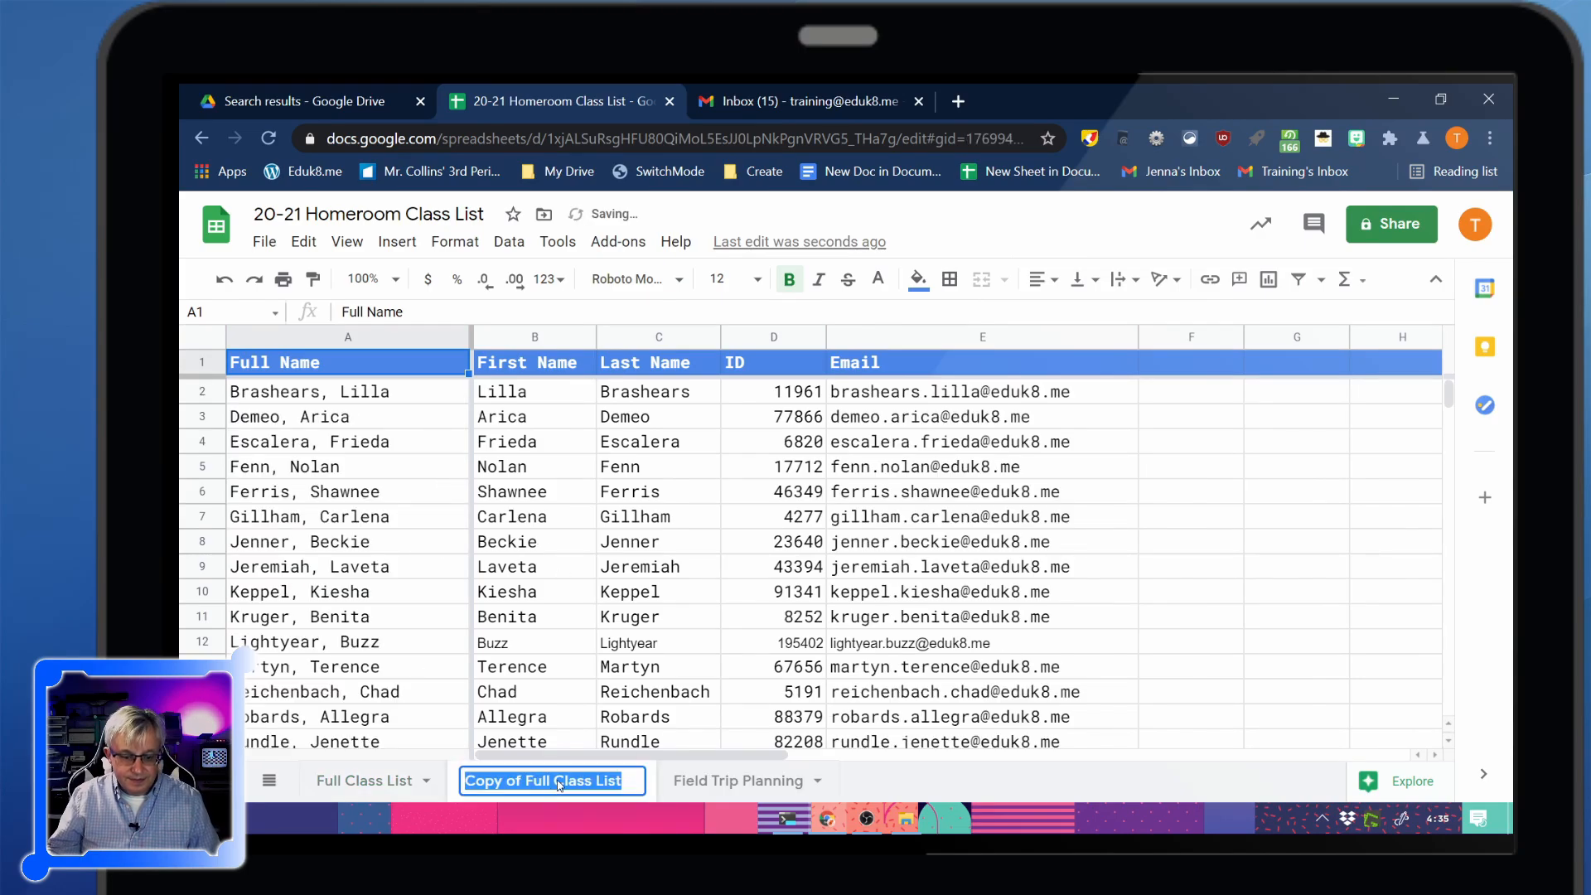
text(Daily List)
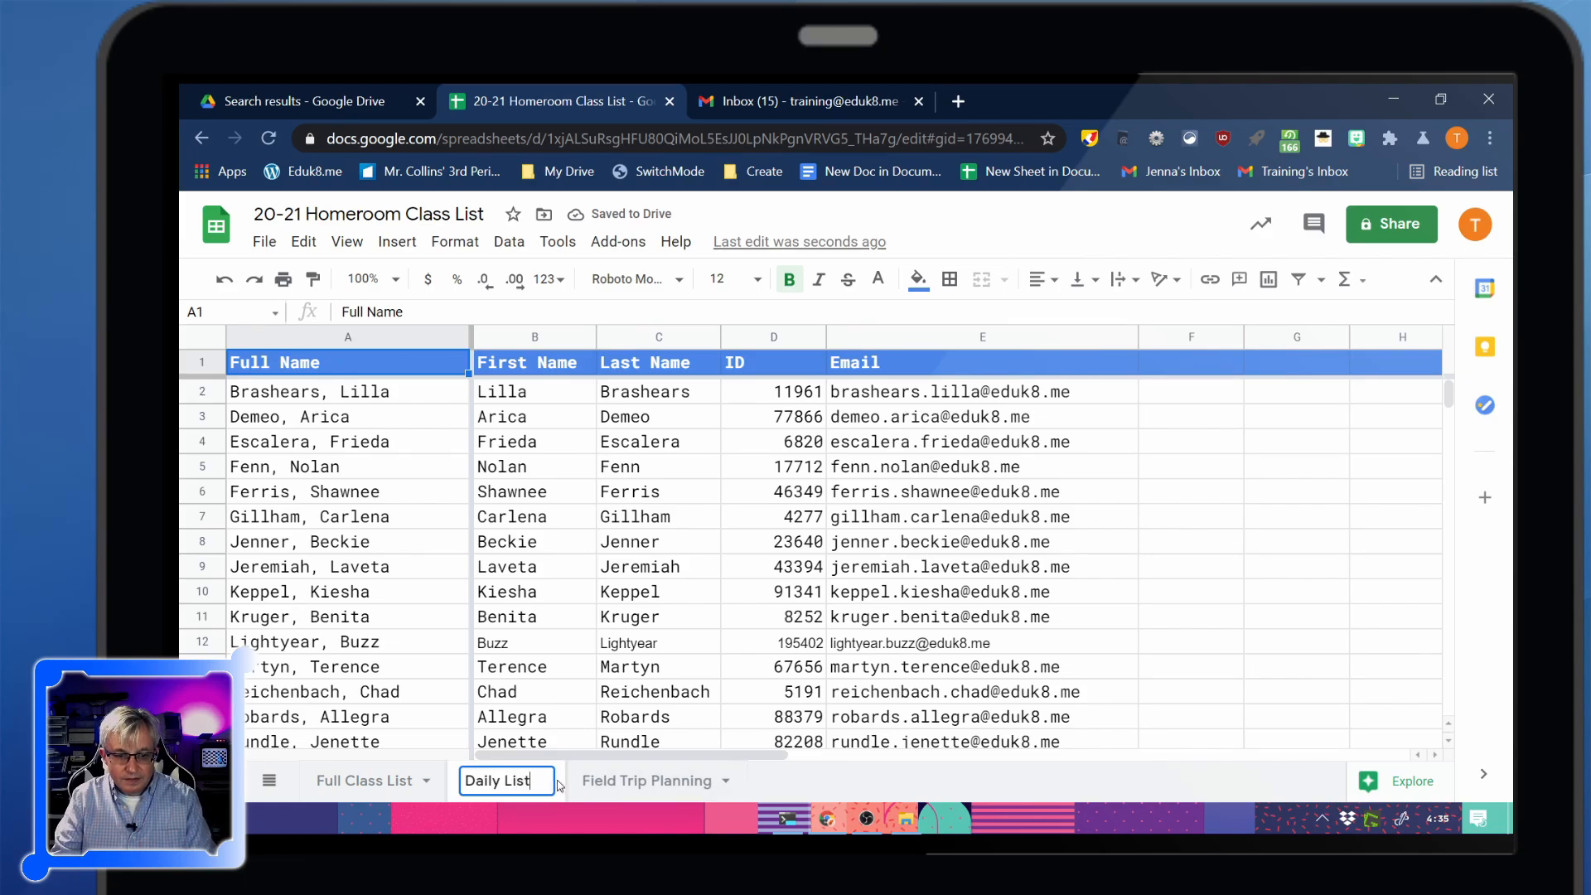
key(Return)
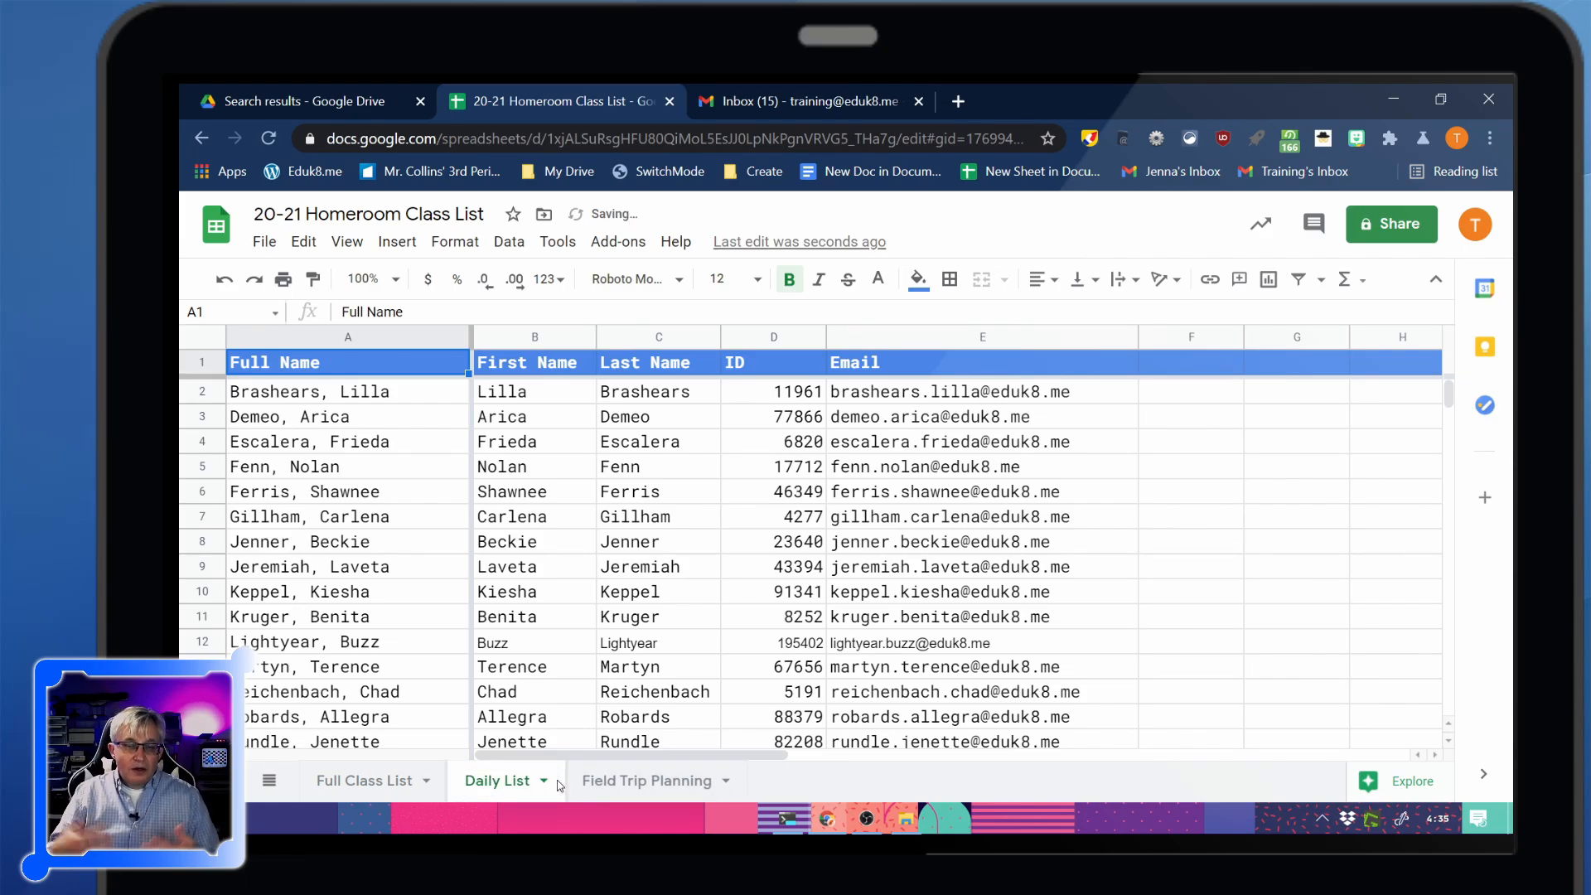
click(1182, 370)
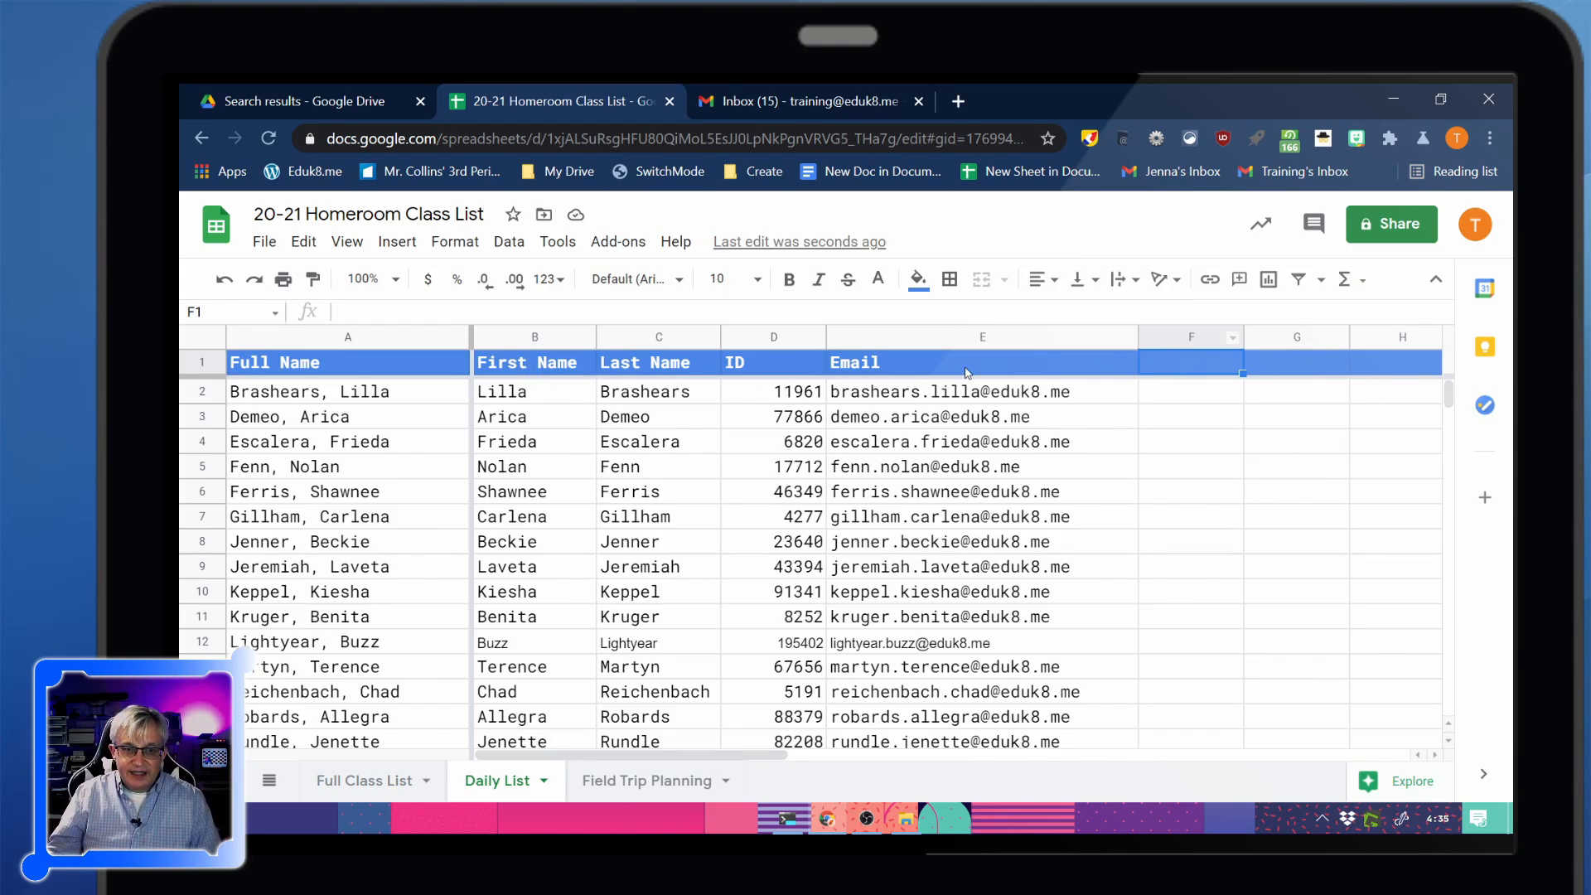
Delete columns B through E from the Daily List
drag(571, 343, 940, 338)
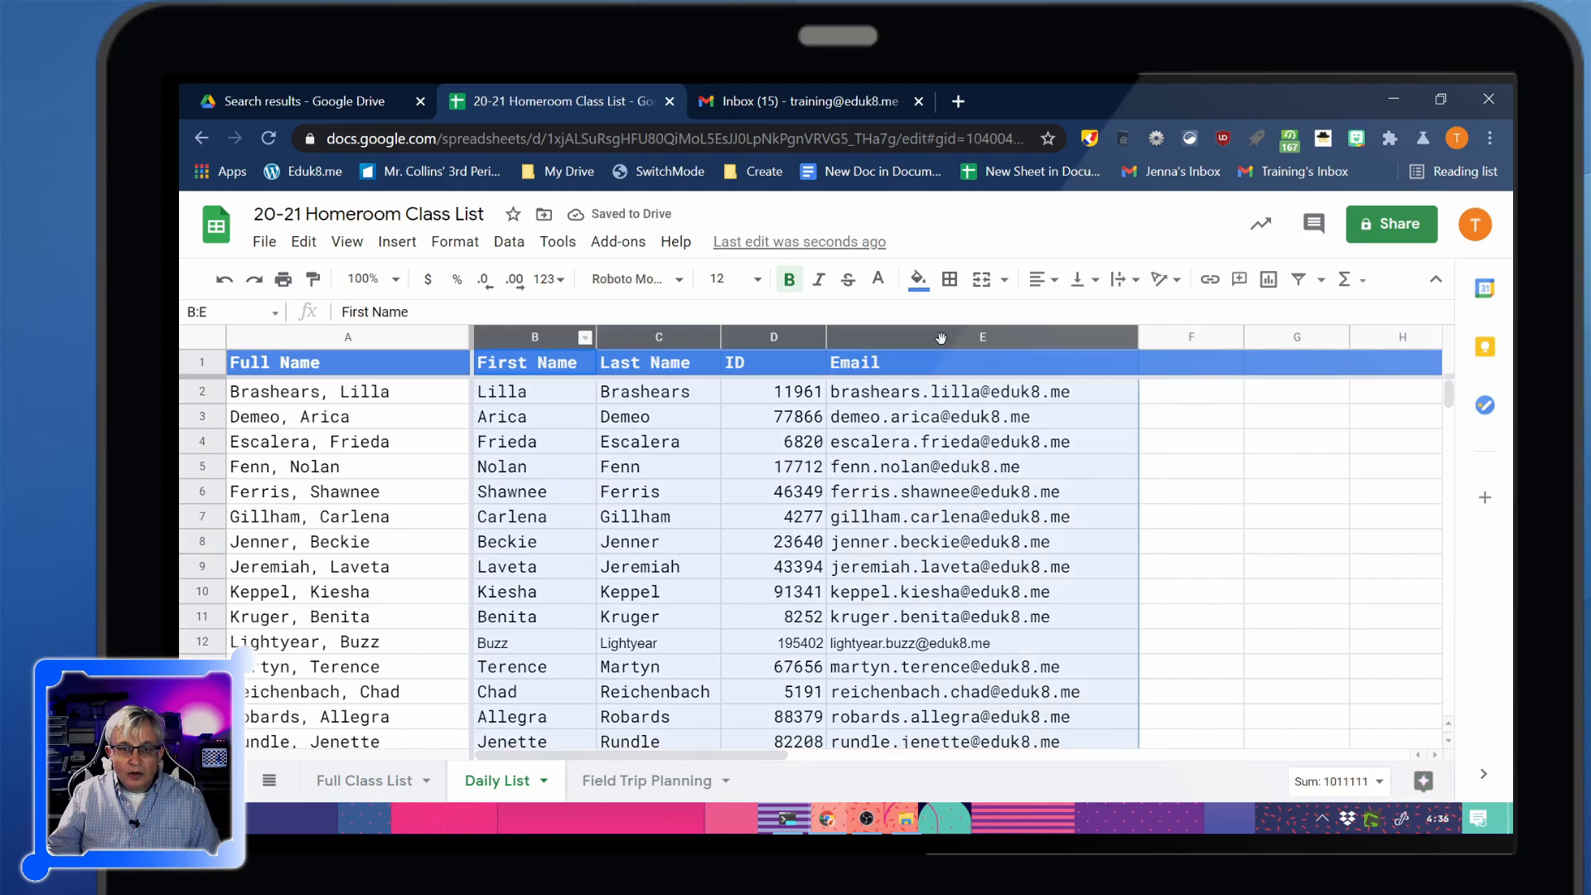
right_click(522, 346)
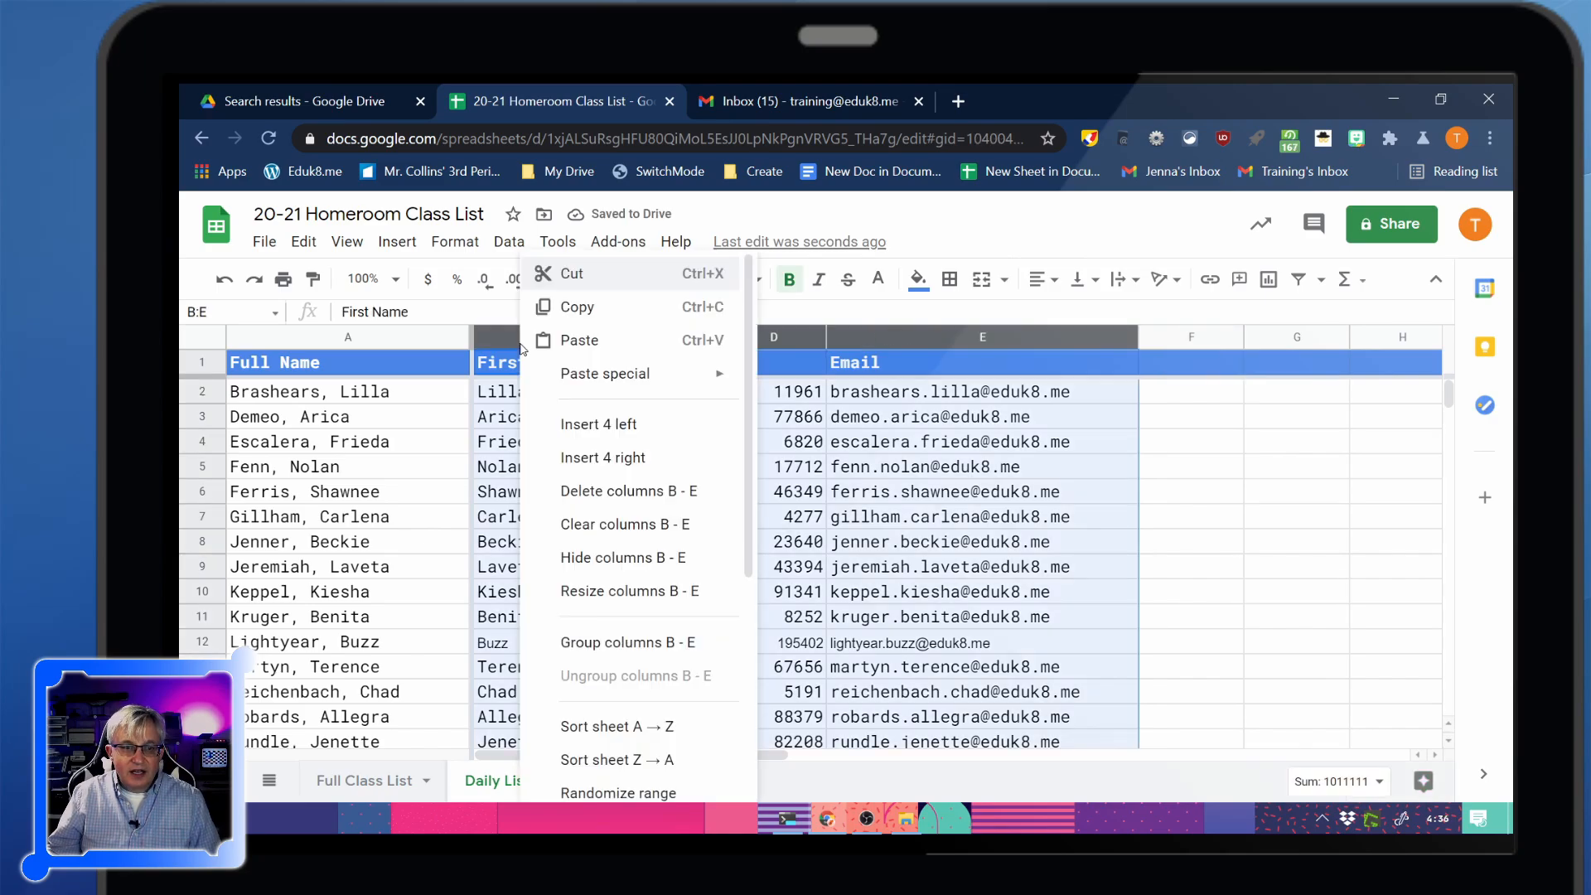
click(642, 496)
click(692, 450)
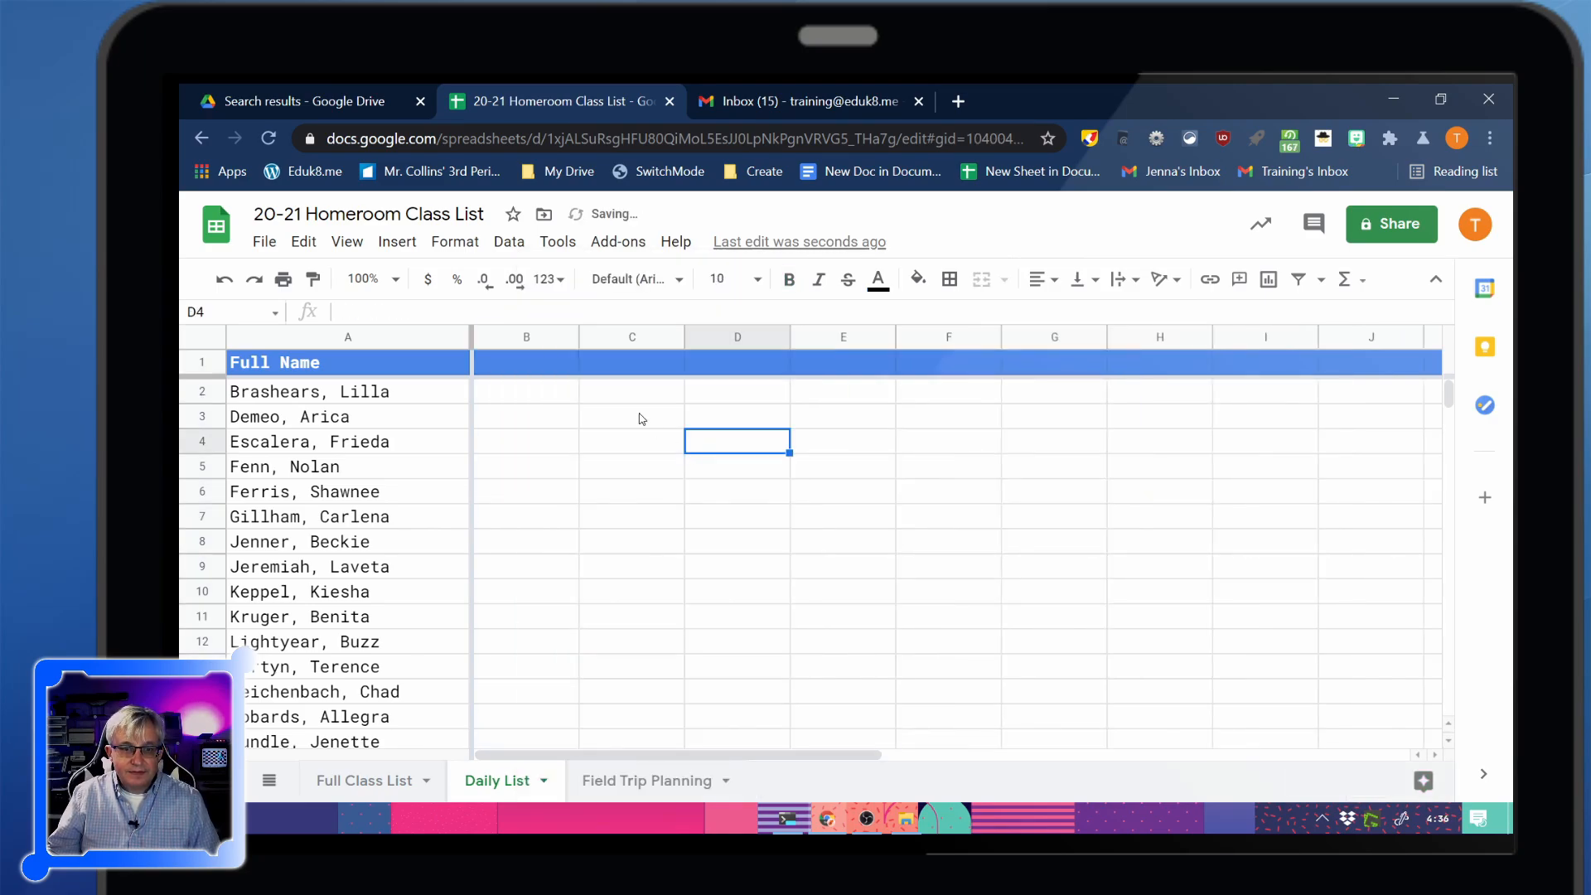
Enter headers Lunch 3/1, Lunch 3/2 and Lunch 3/3 in B1:D1
click(539, 365)
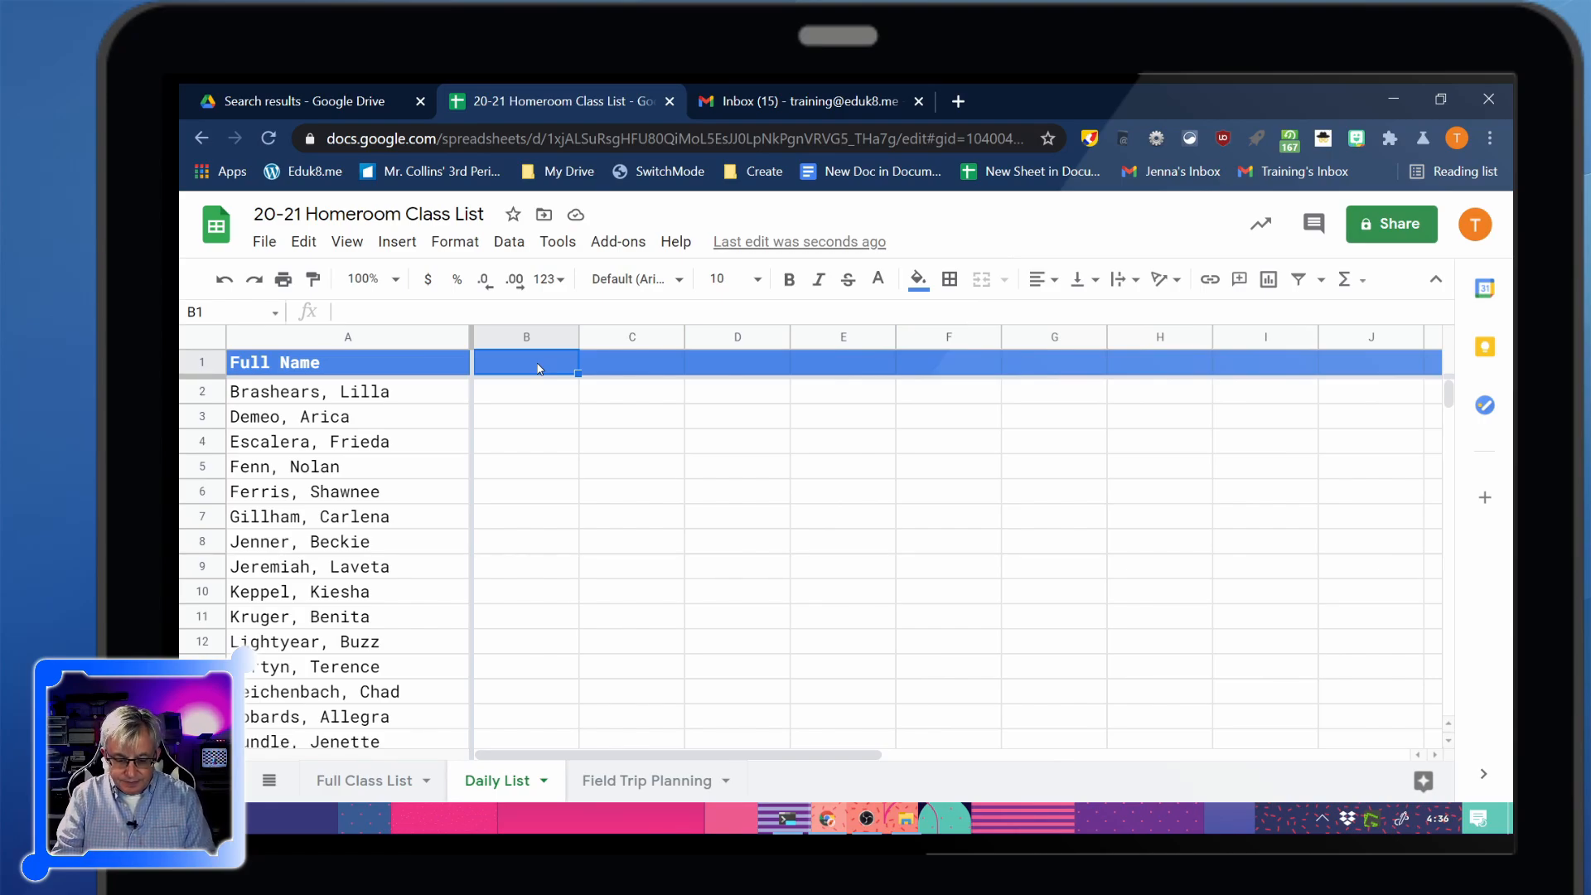
text(Lunch 3/1)
key(Tab)
text(Lunch 3/2)
key(Tab)
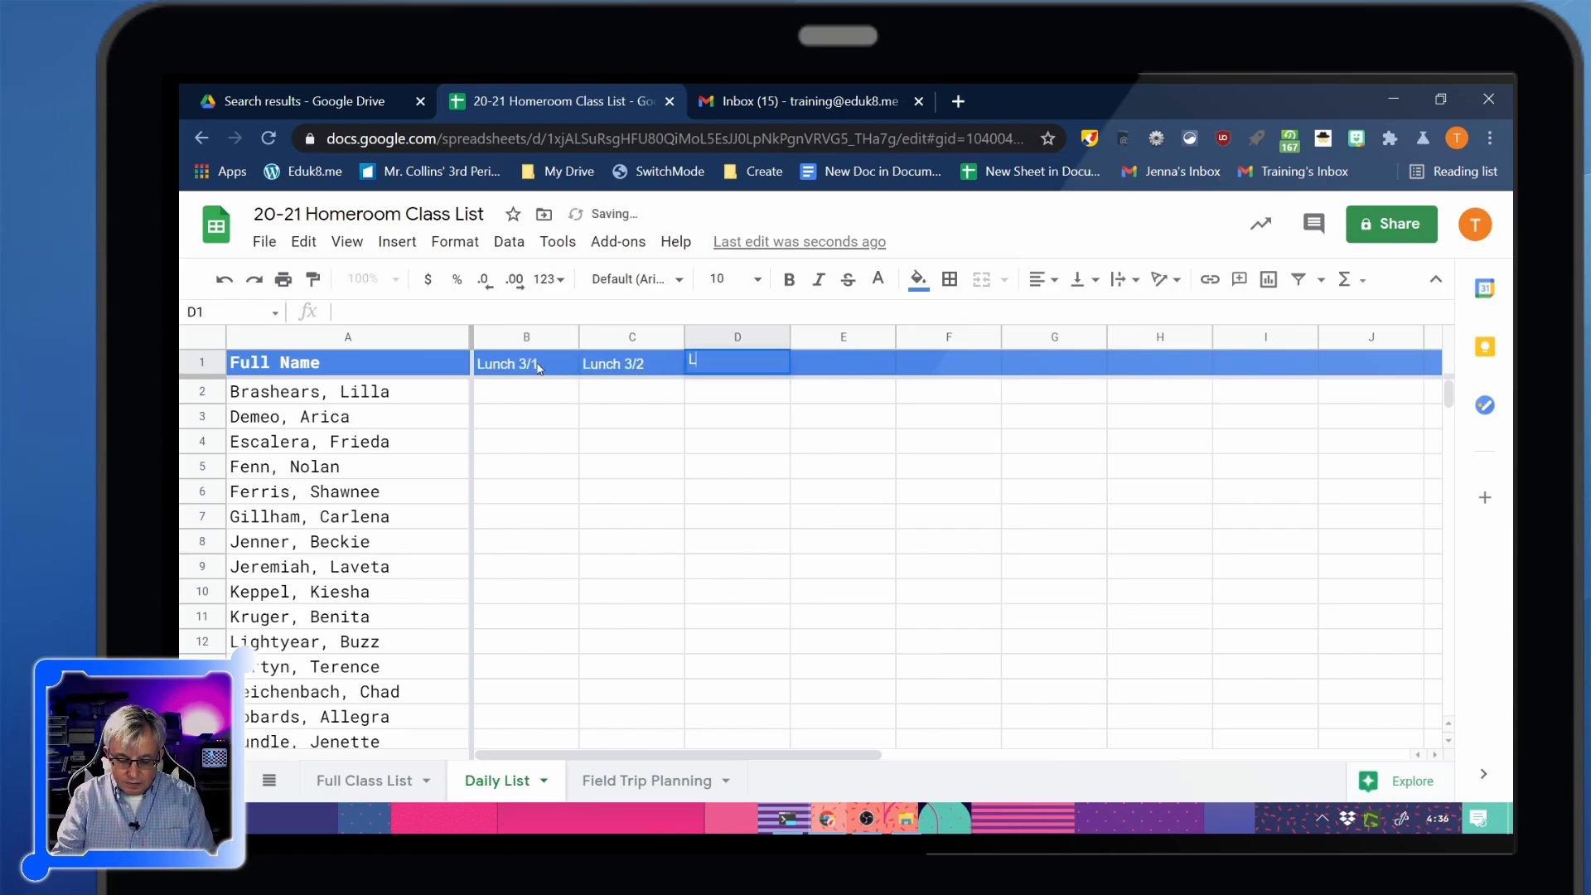
text(Lunch 3/3)
key(Tab)
Add the Lunch 3/4 header in E1 and insert checkboxes into B2:E22
text(Lunch 3/4)
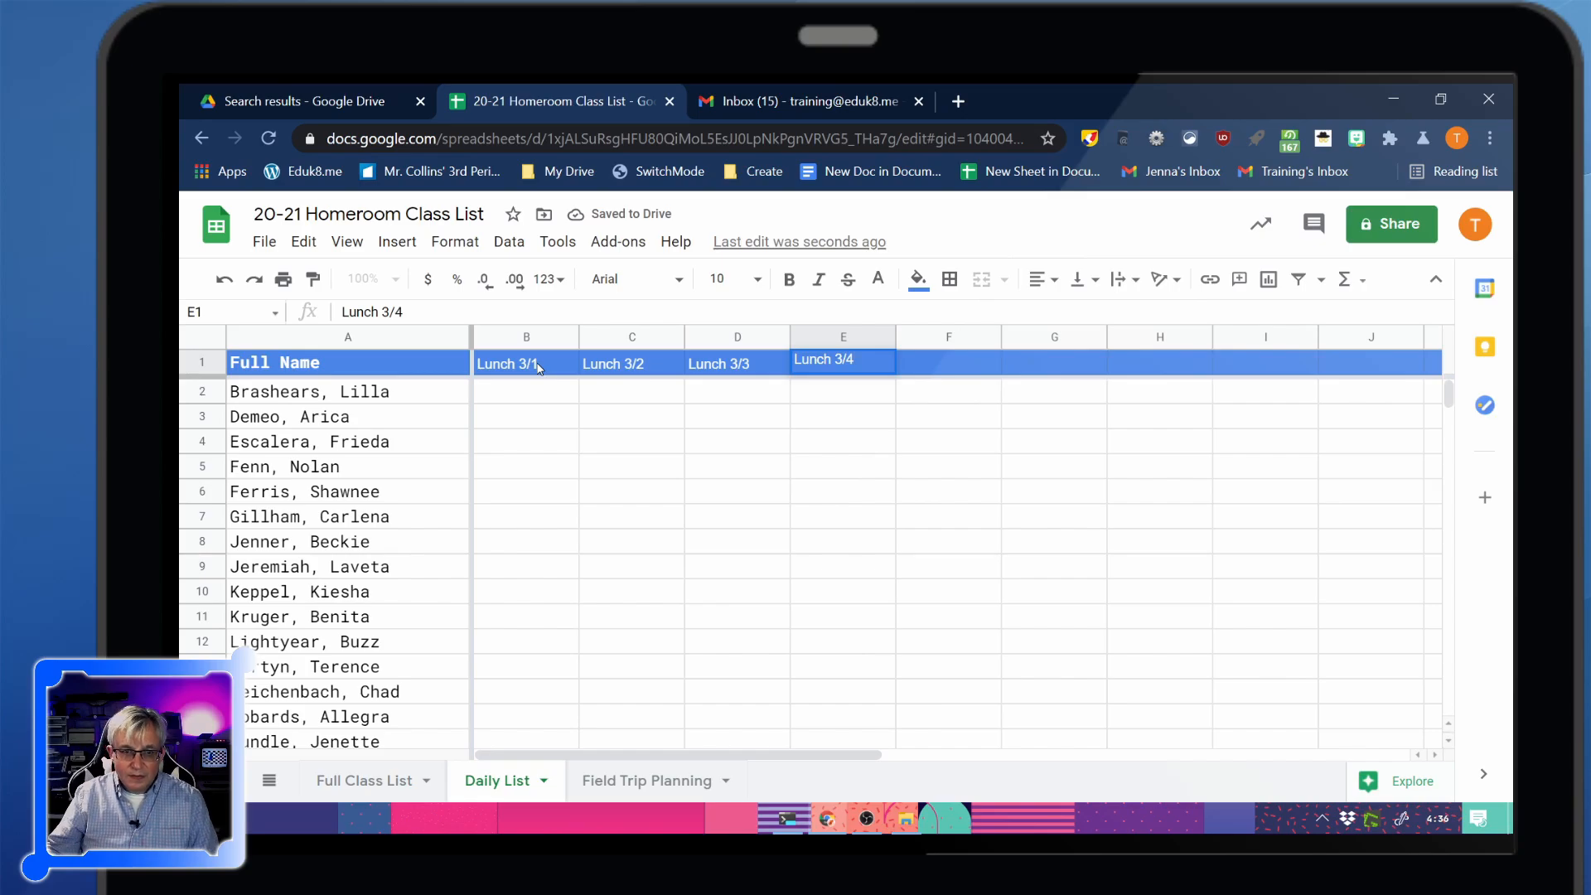
key(Return)
drag(522, 394, 853, 572)
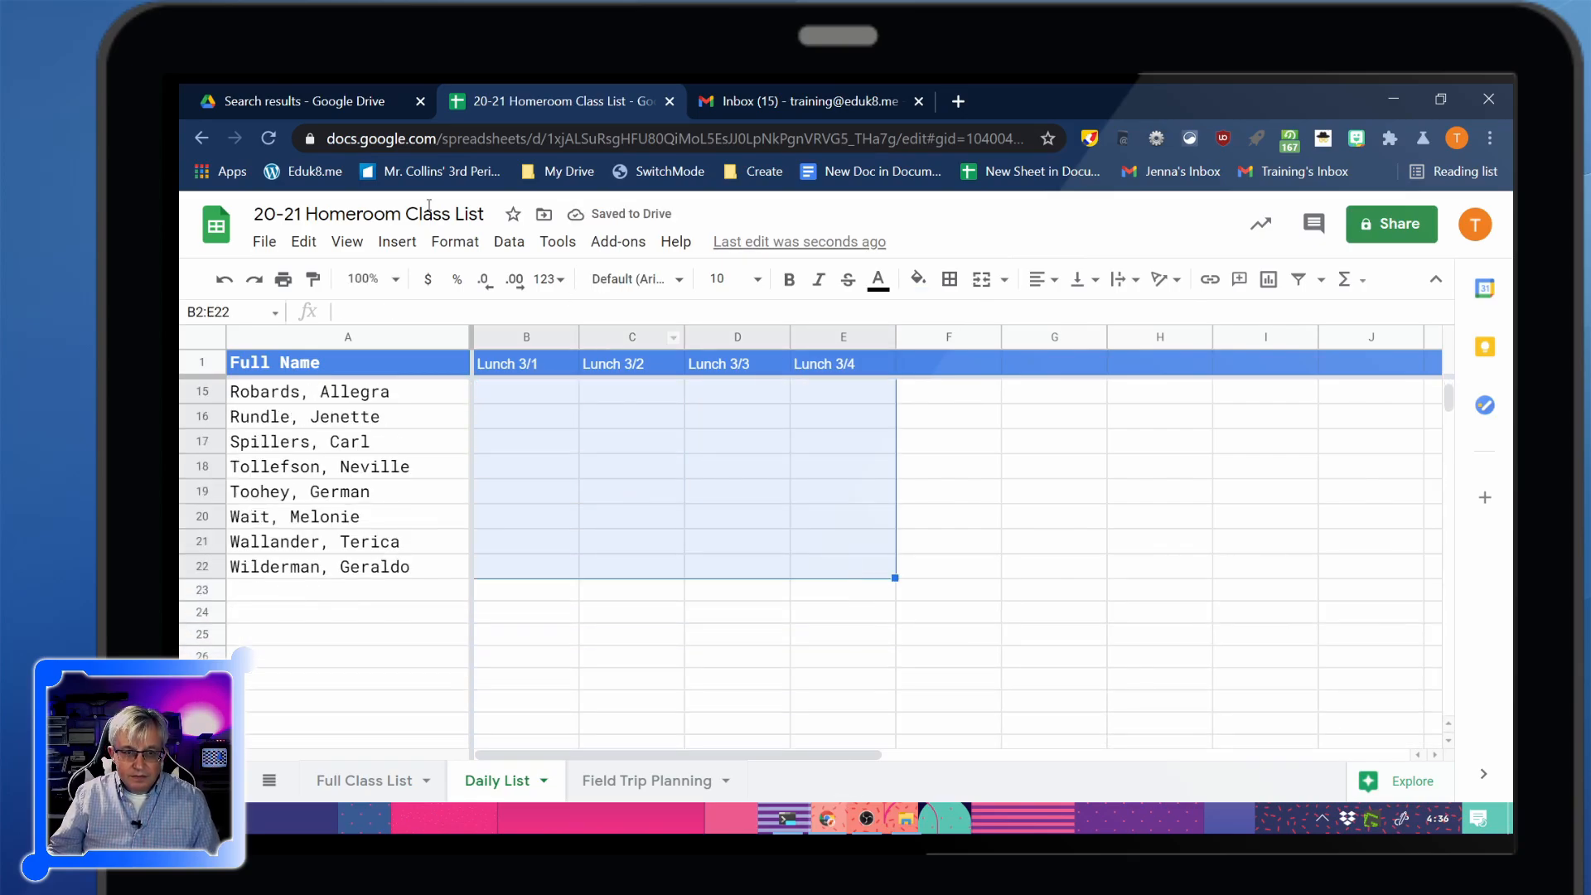
click(346, 242)
mouse_move(397, 241)
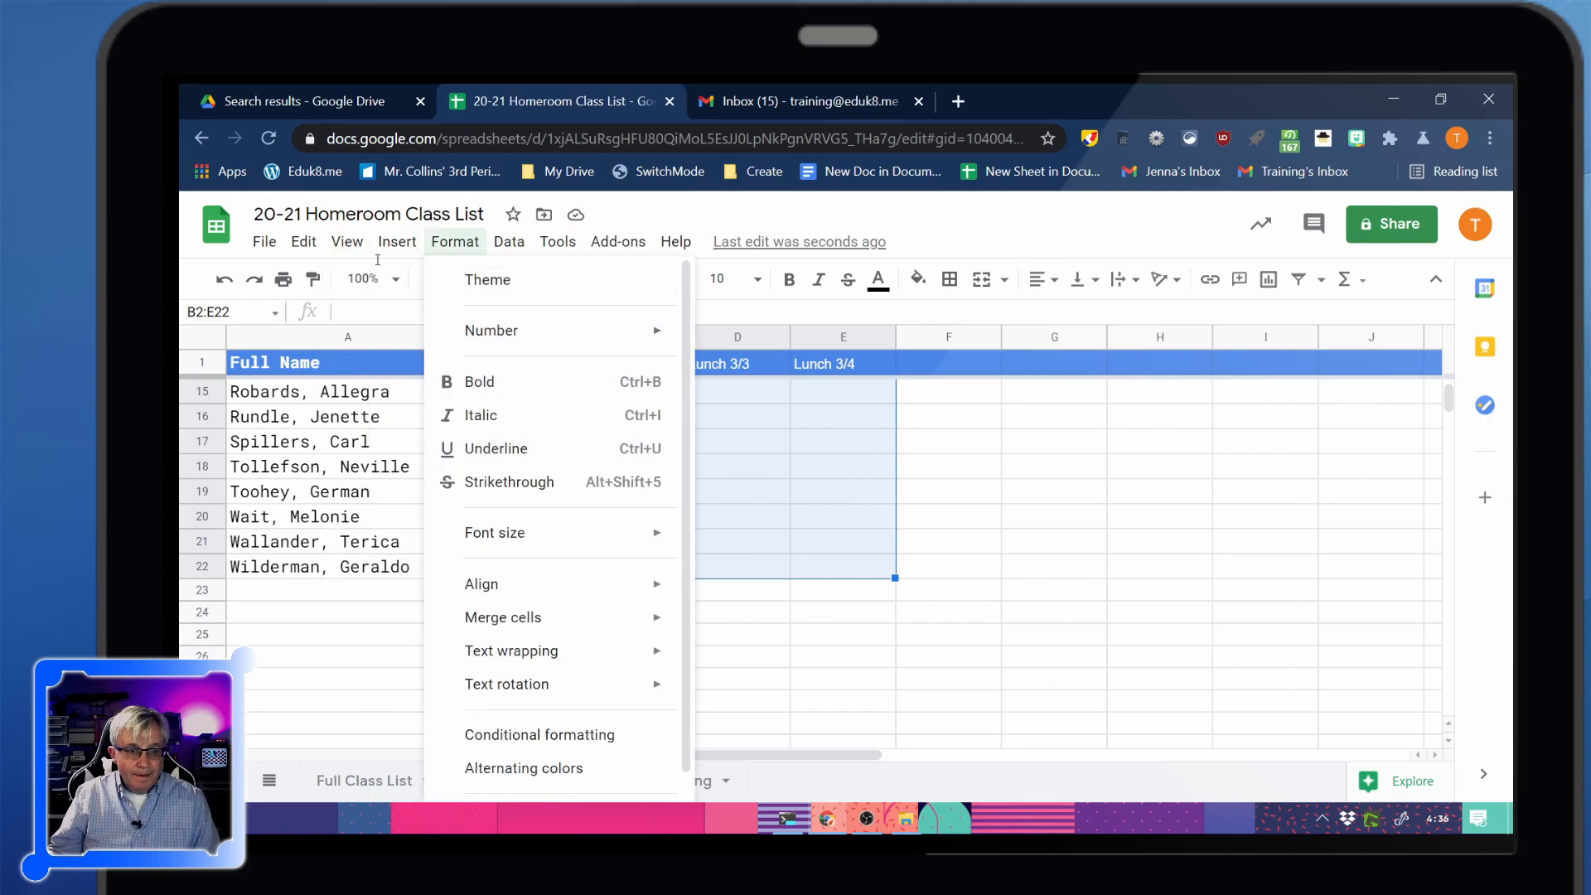
click(408, 666)
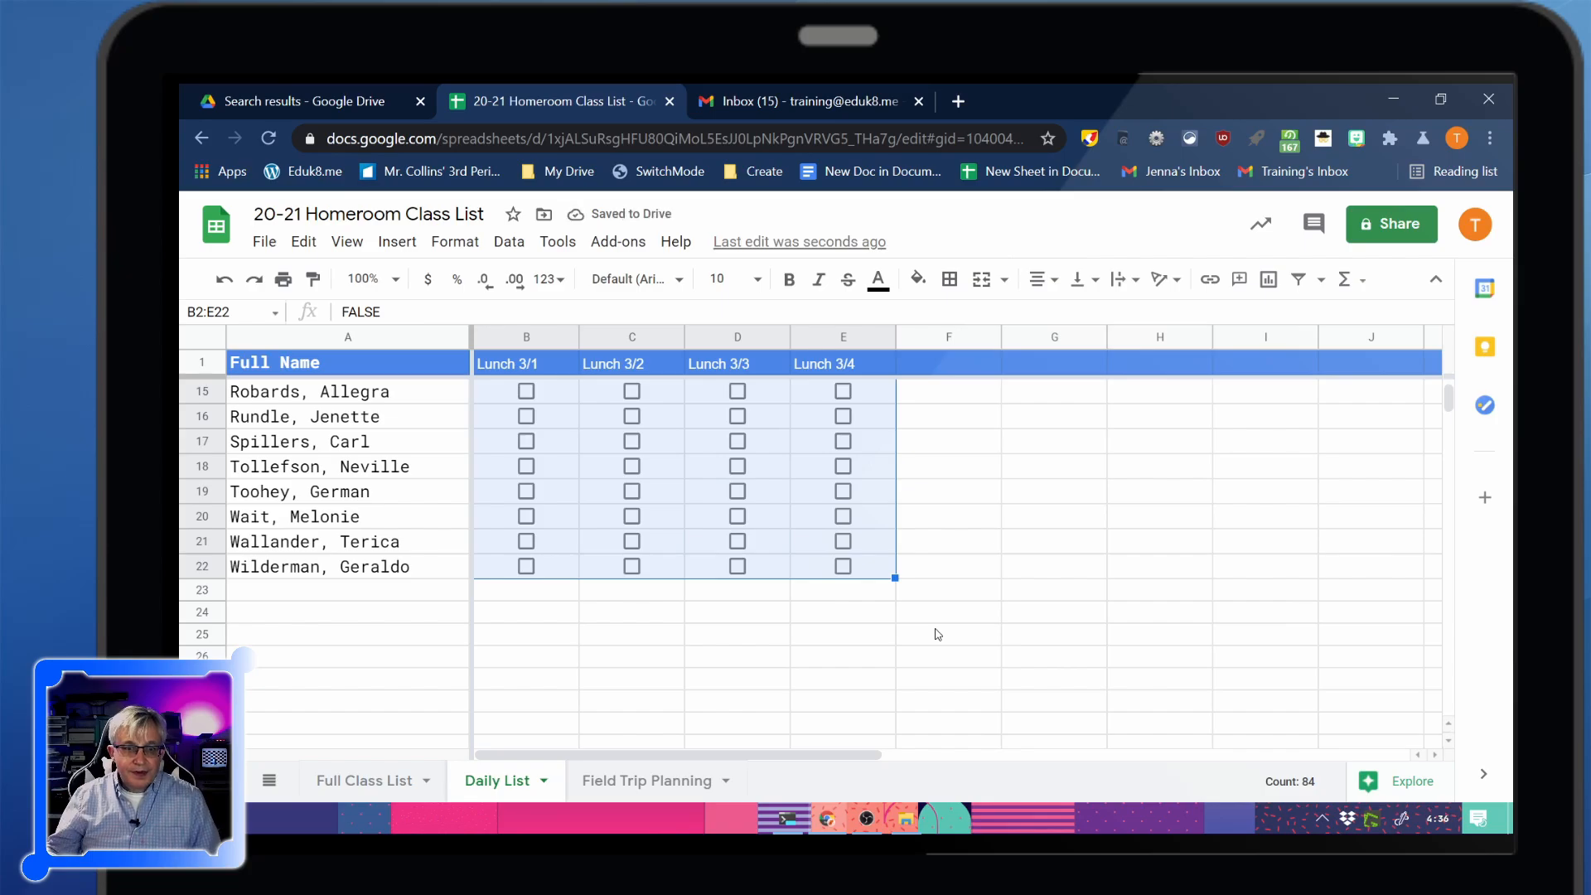
click(545, 783)
Delete the Daily List sheet and insert checkboxes into F2:J22 on Full Class List
click(501, 418)
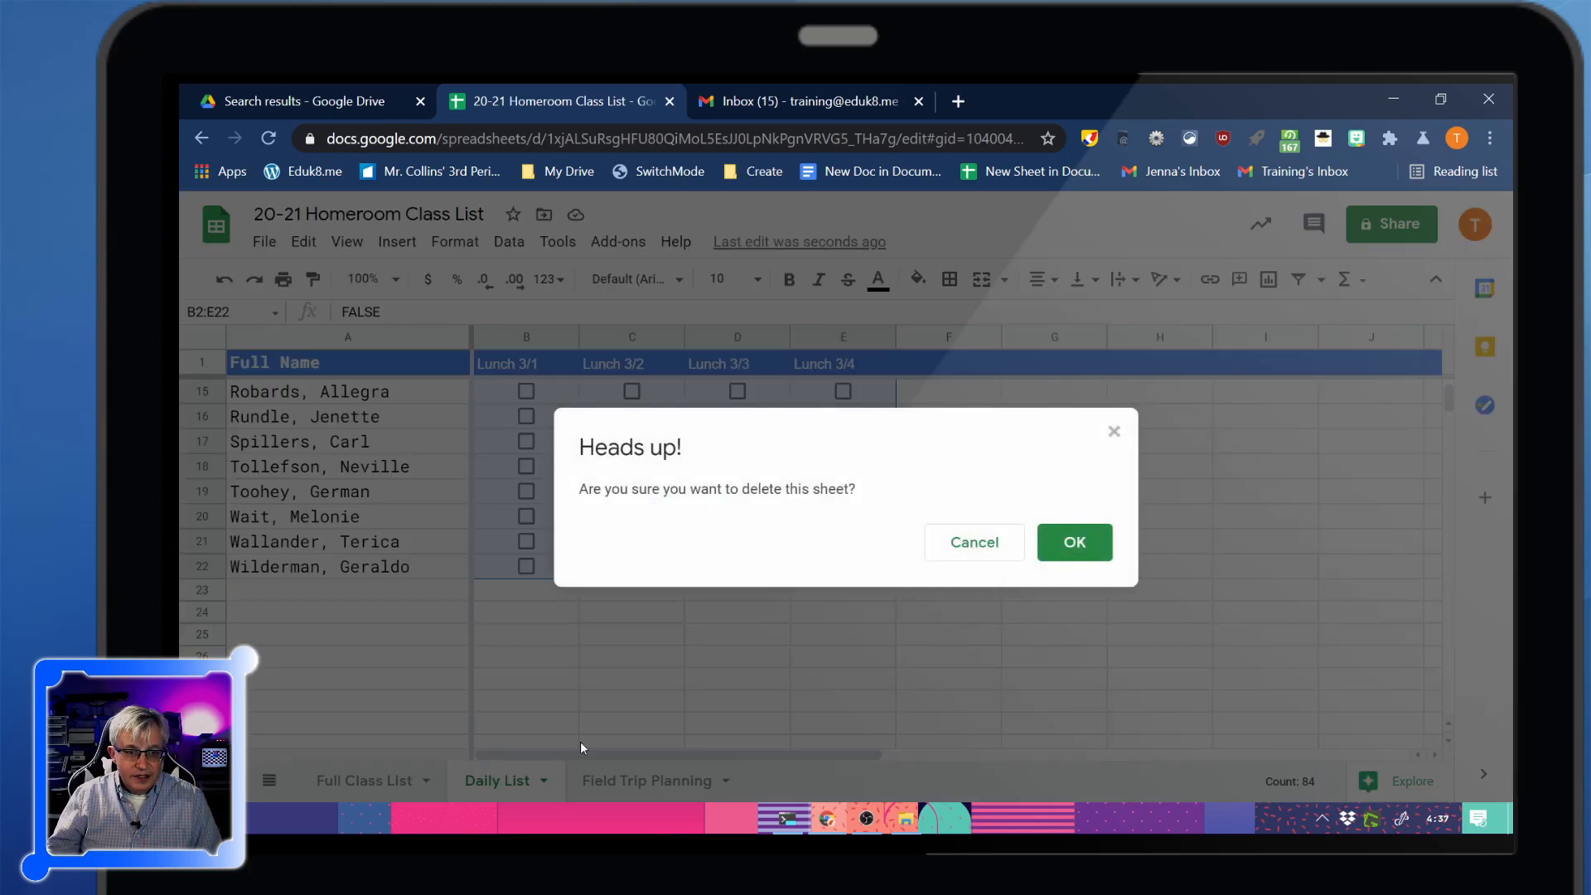
click(1053, 558)
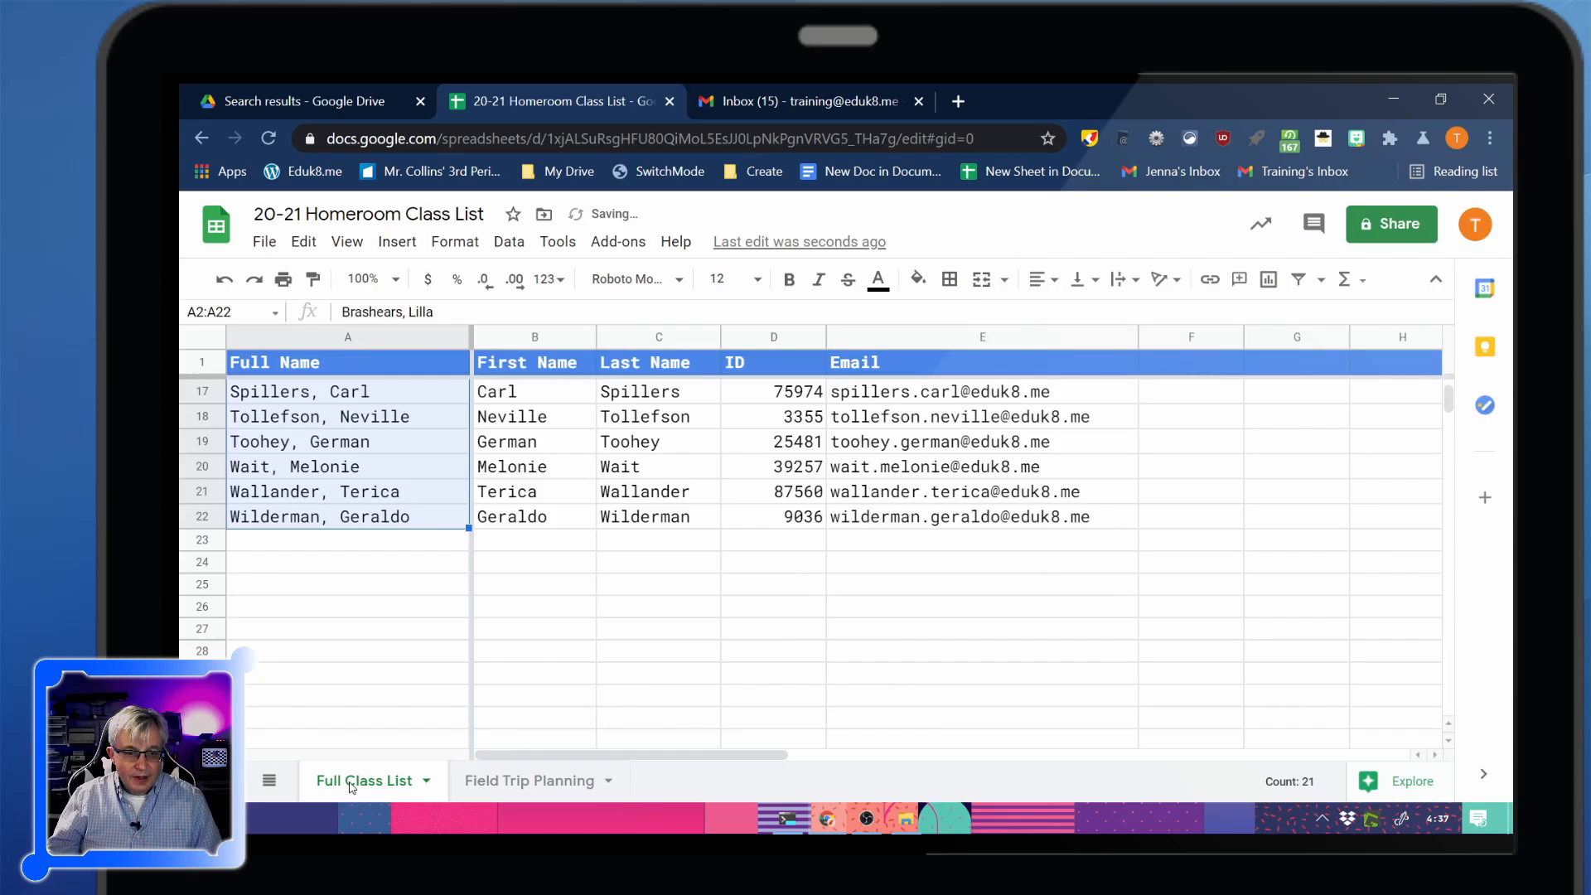
scroll(1236, 538, up, 5)
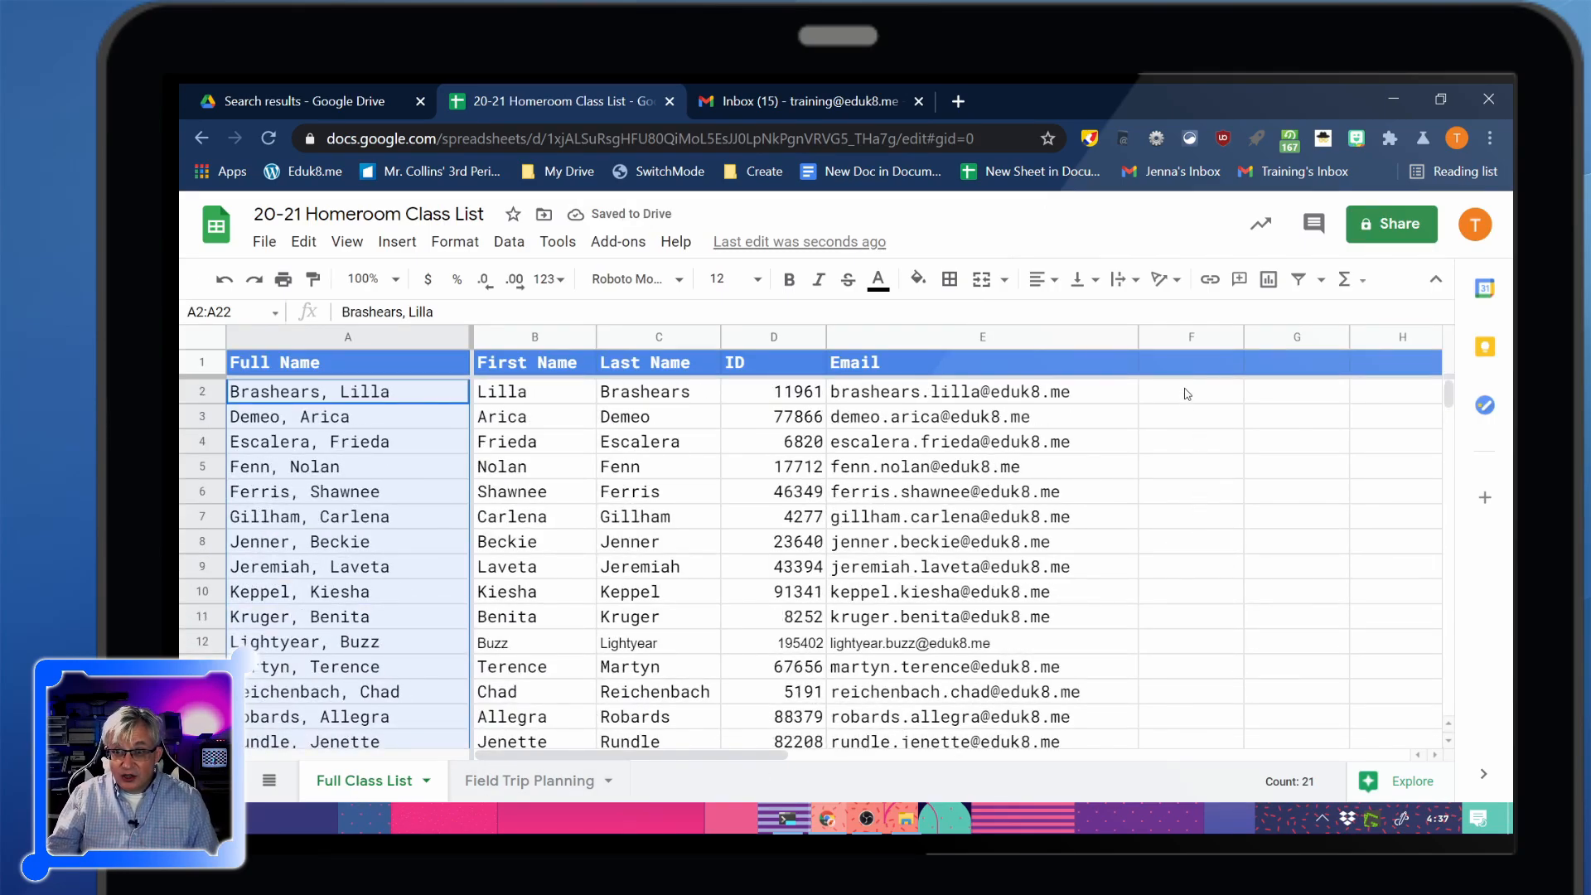
drag(1186, 395, 1232, 677)
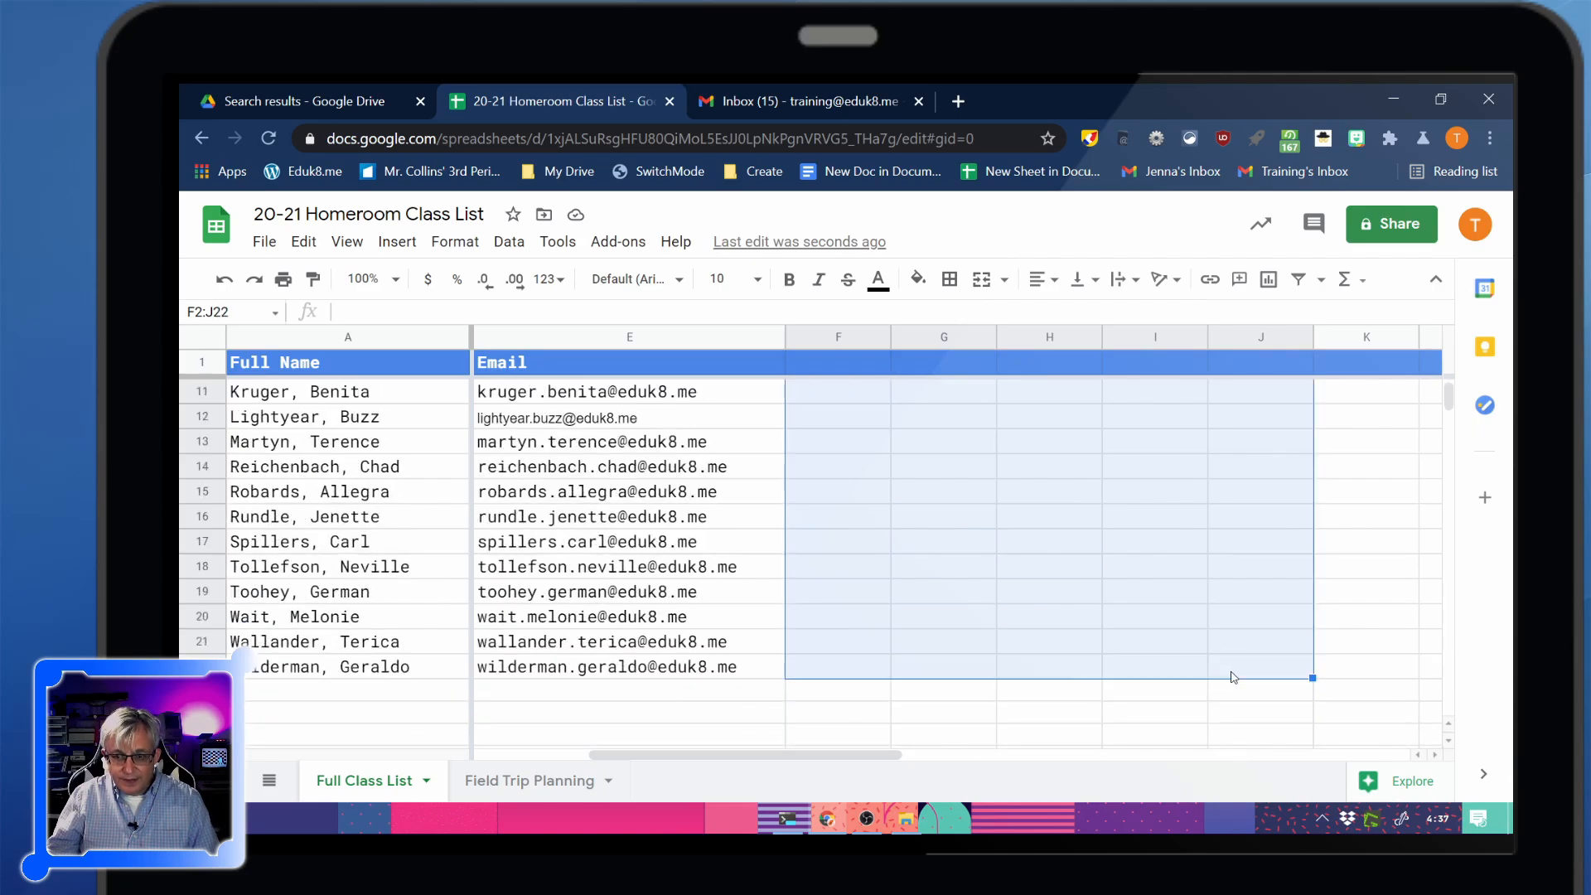
click(397, 241)
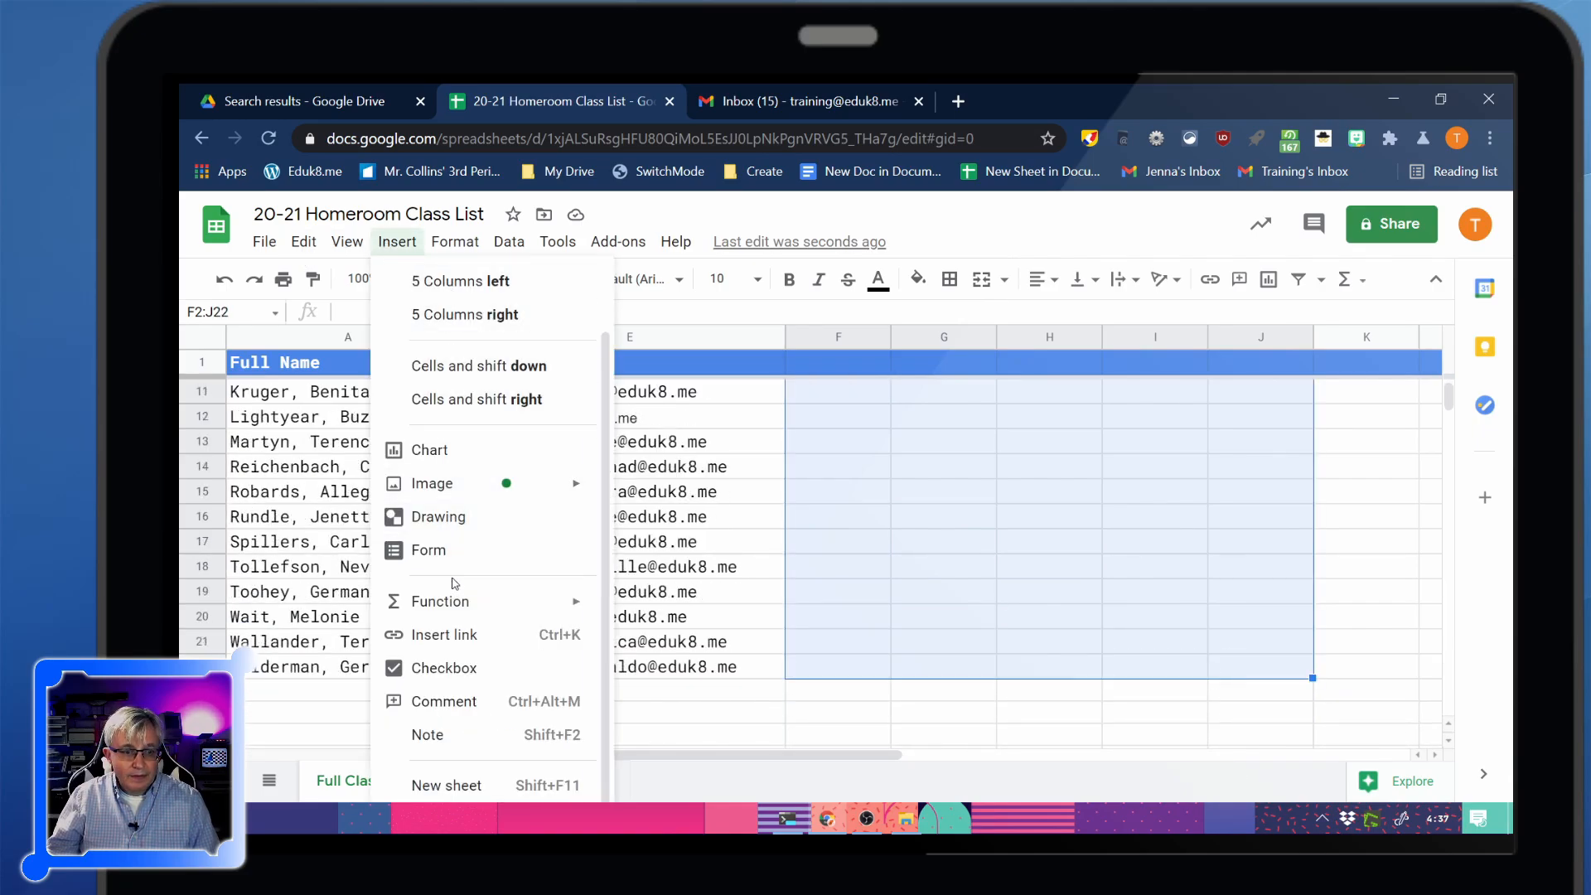
click(443, 668)
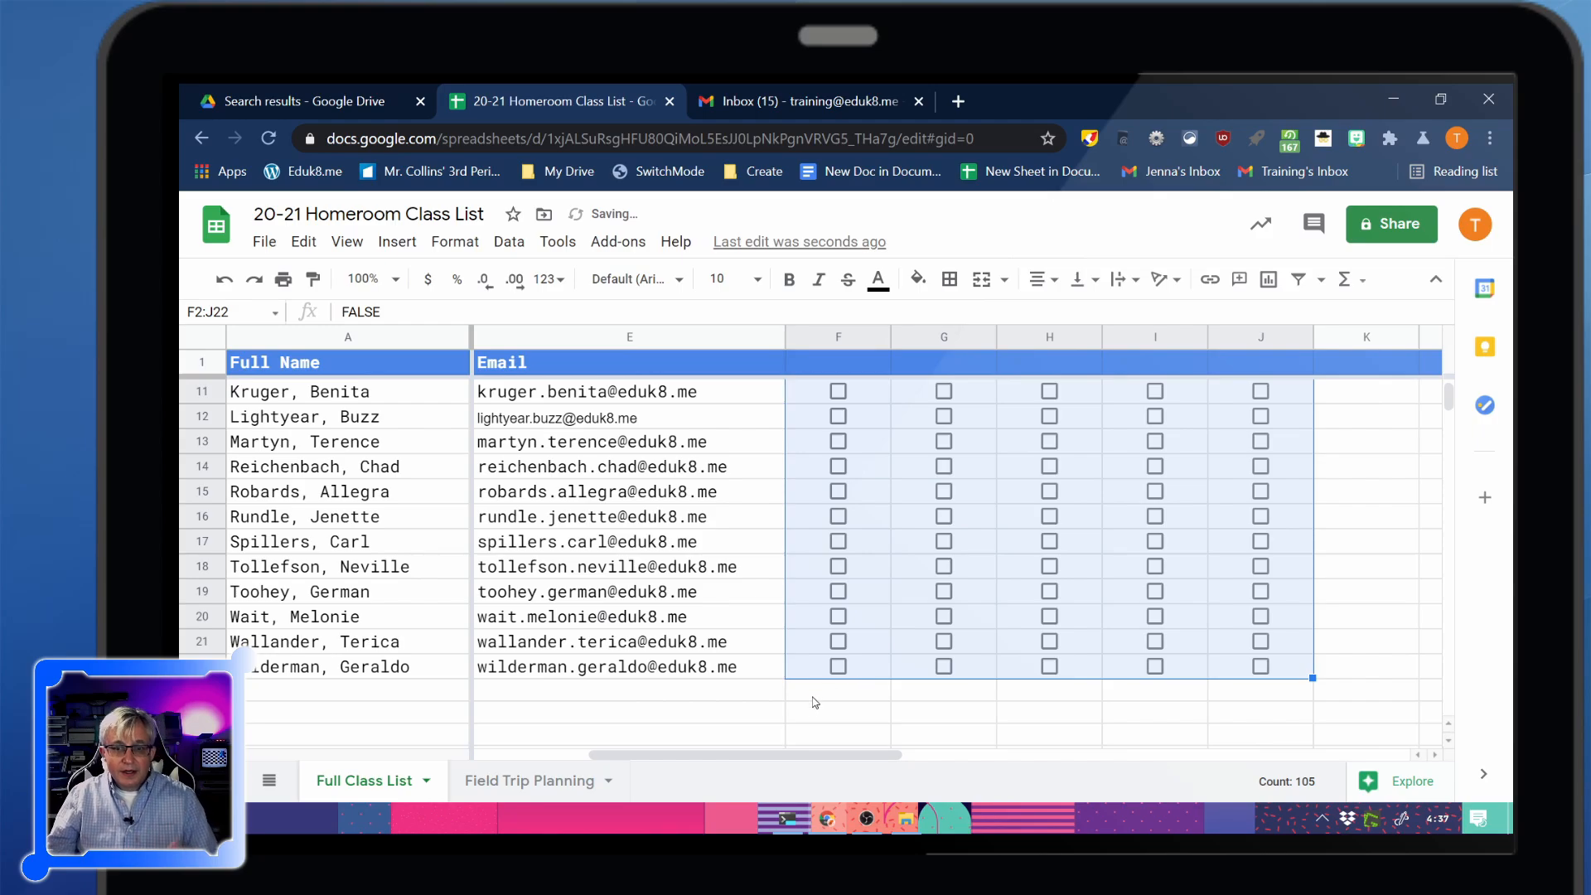
click(795, 737)
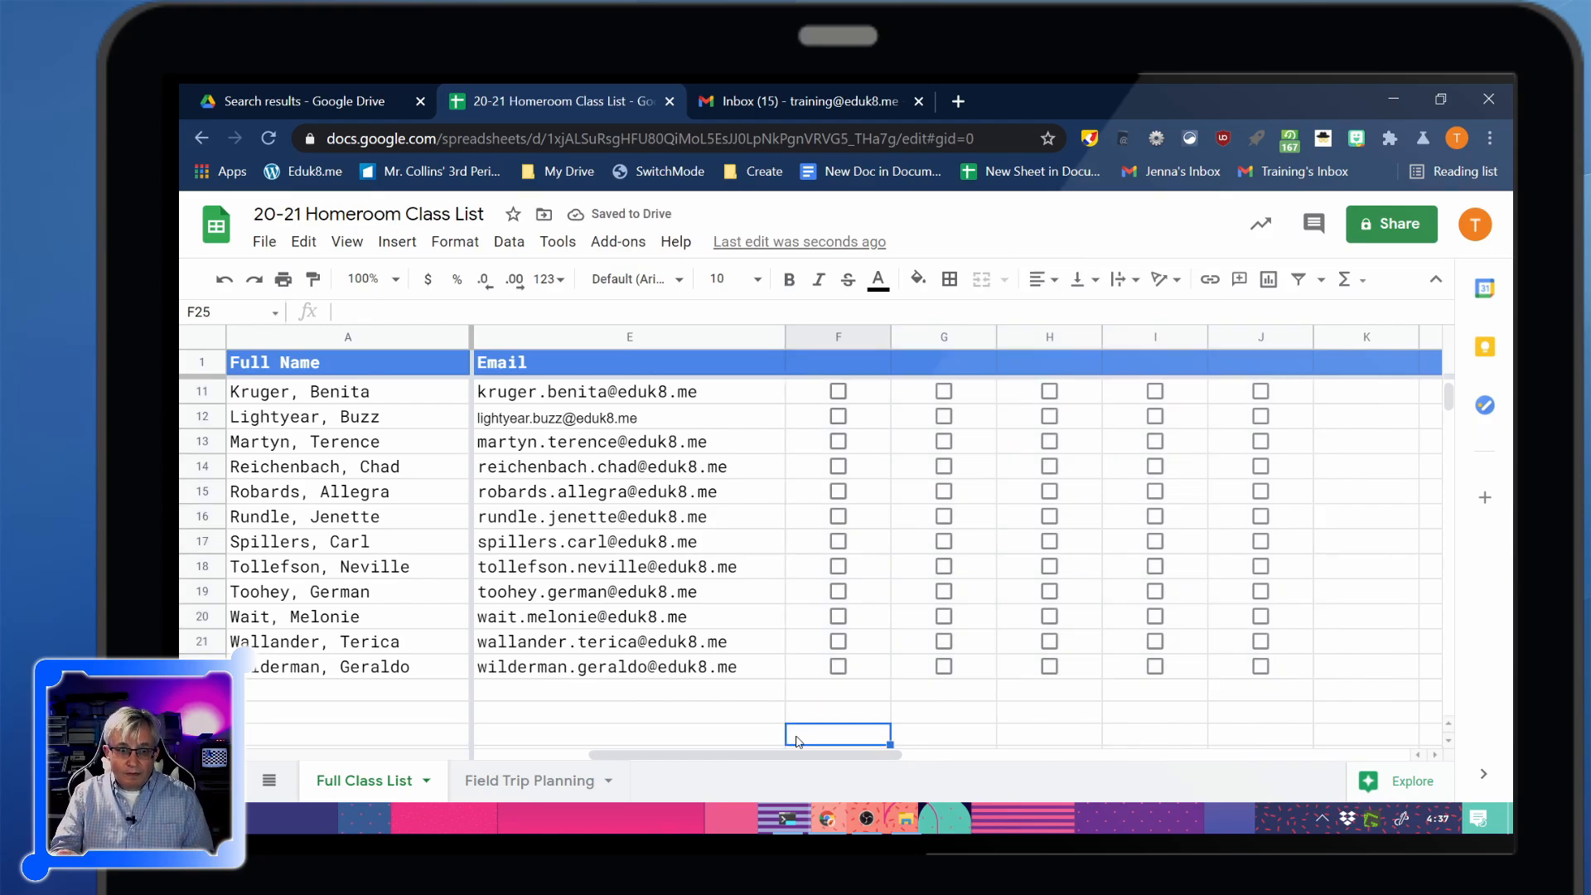
click(426, 780)
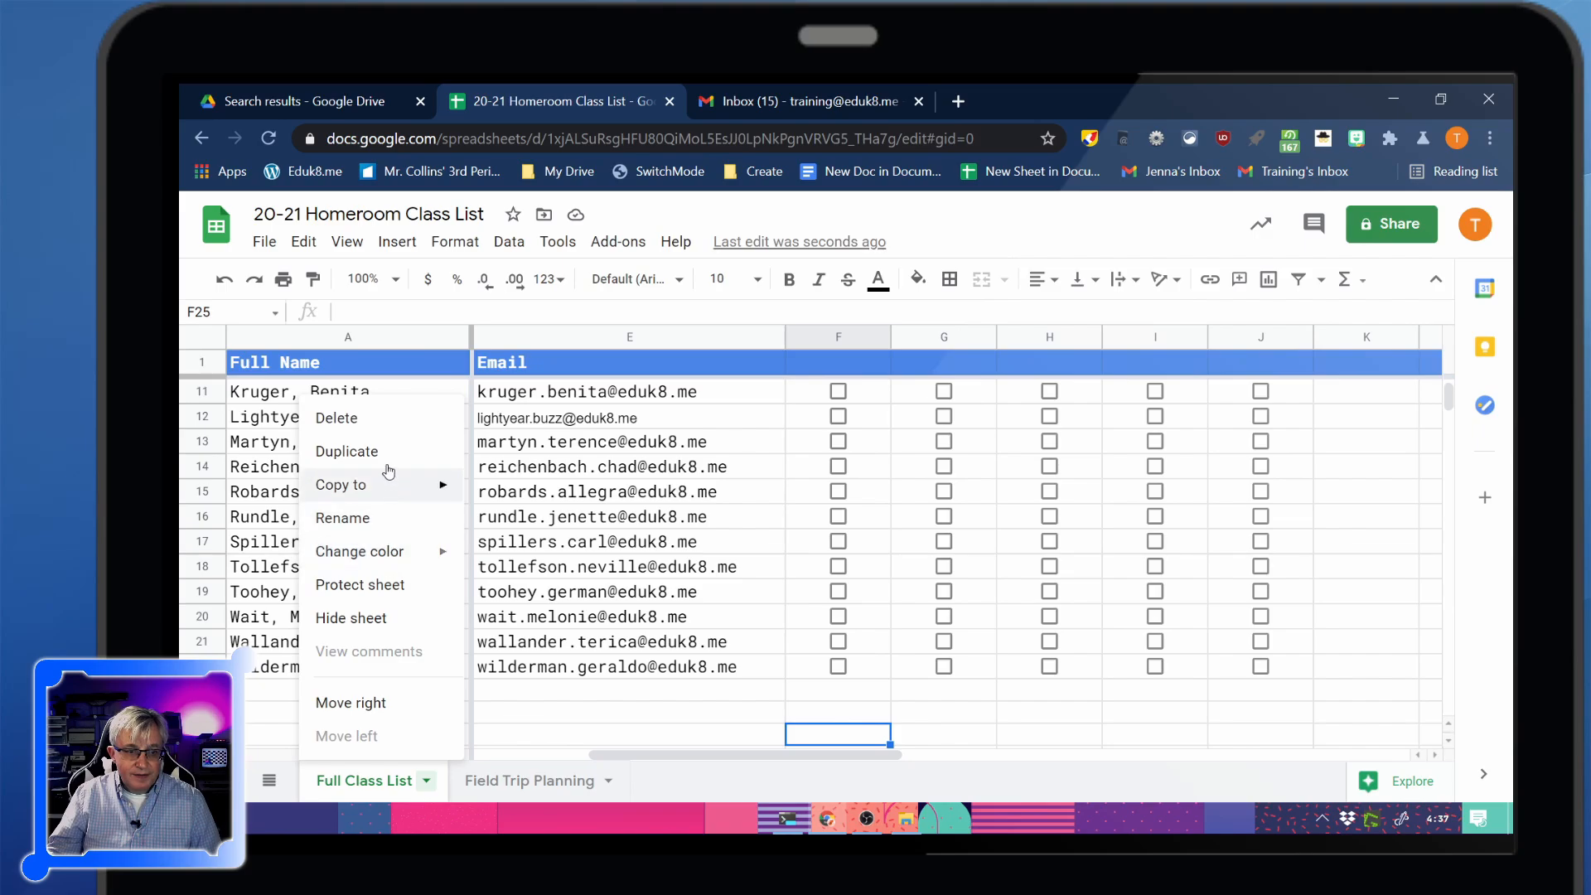
Duplicate the Full Class List sheet and delete the copy's First Name and Last Name columns
click(356, 451)
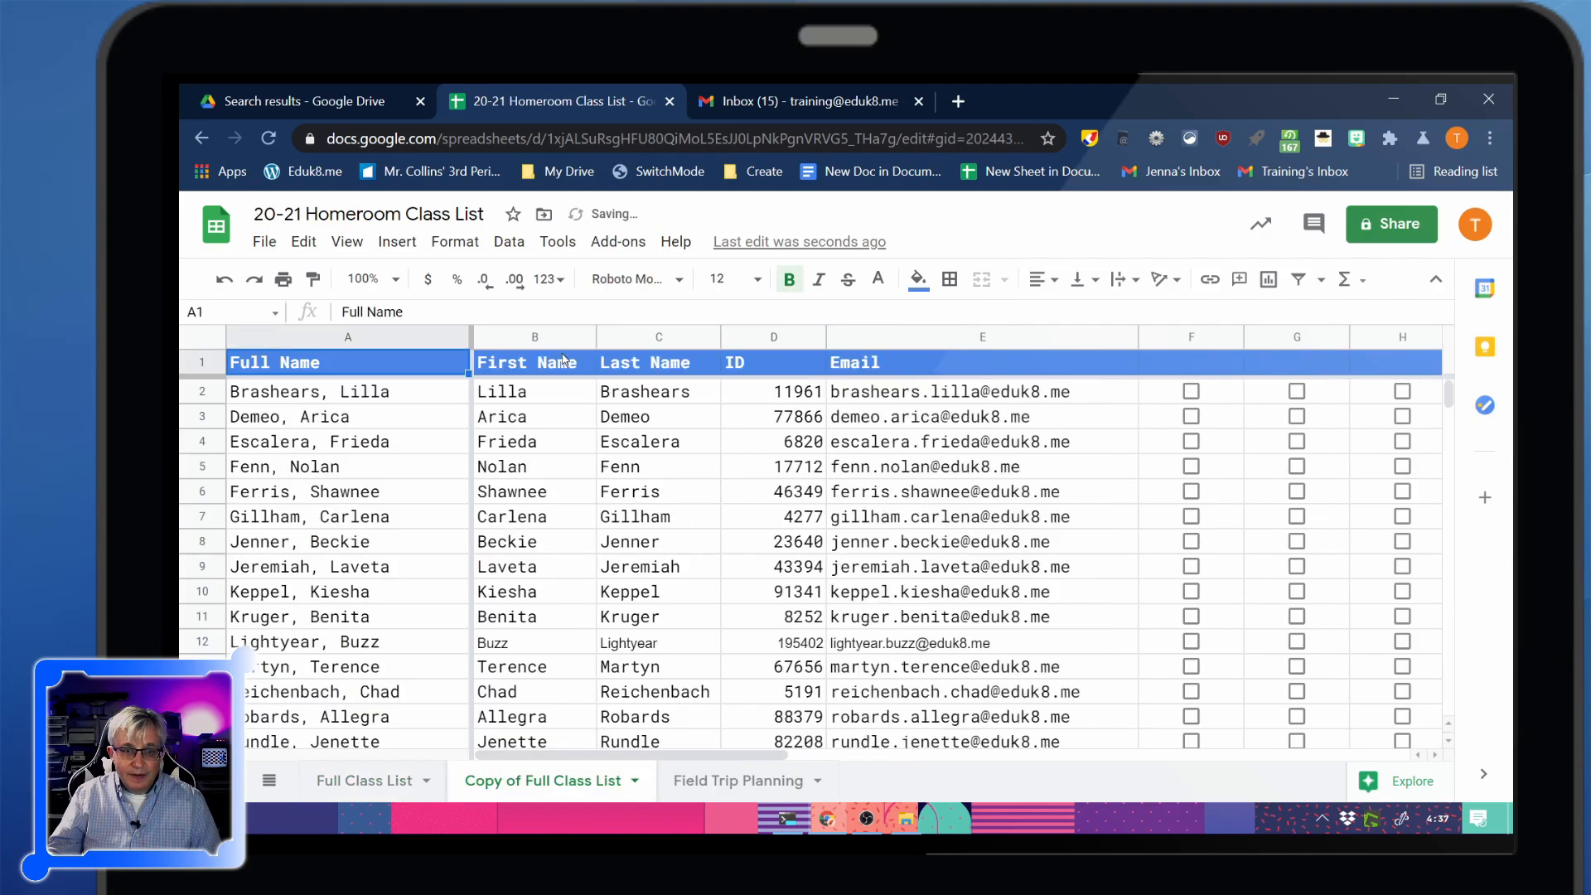
drag(521, 340, 893, 349)
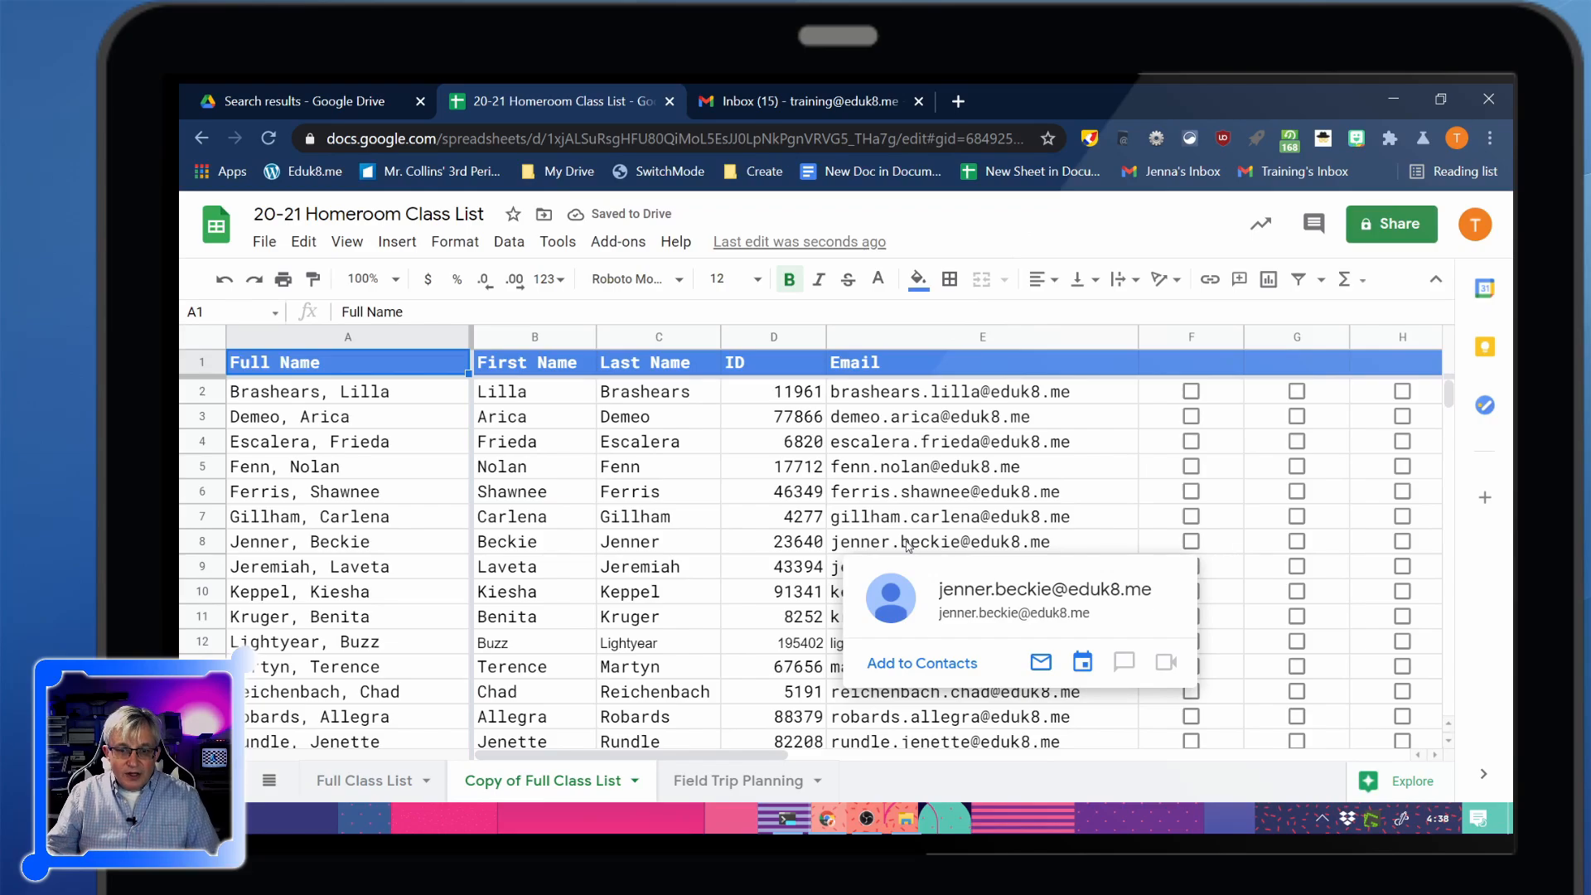
click(537, 337)
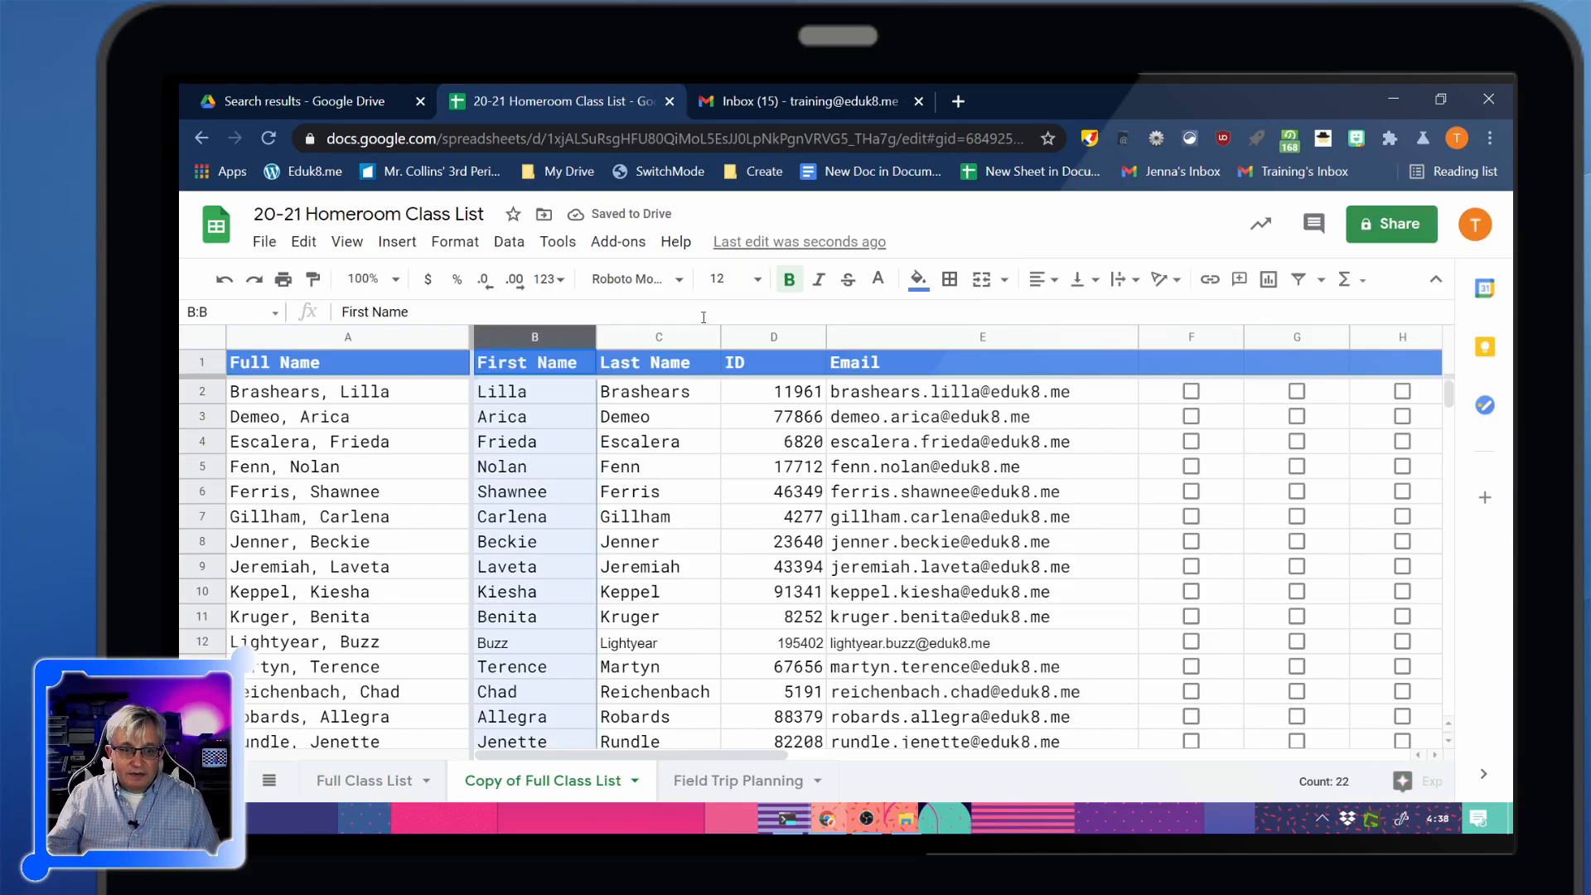
shift+click(660, 337)
right_click(660, 337)
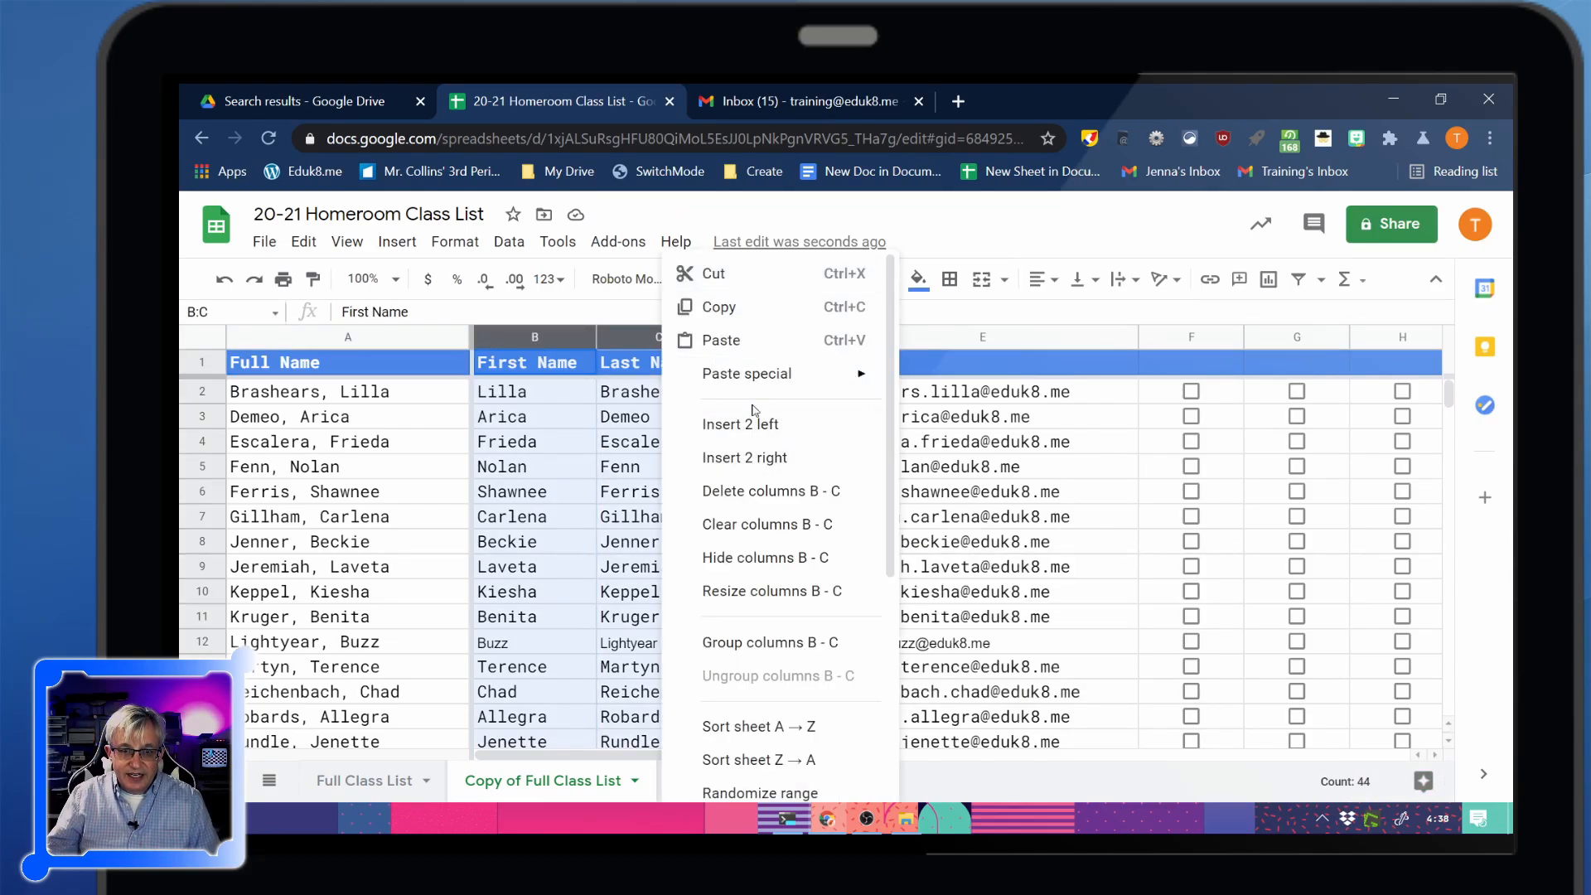
click(758, 494)
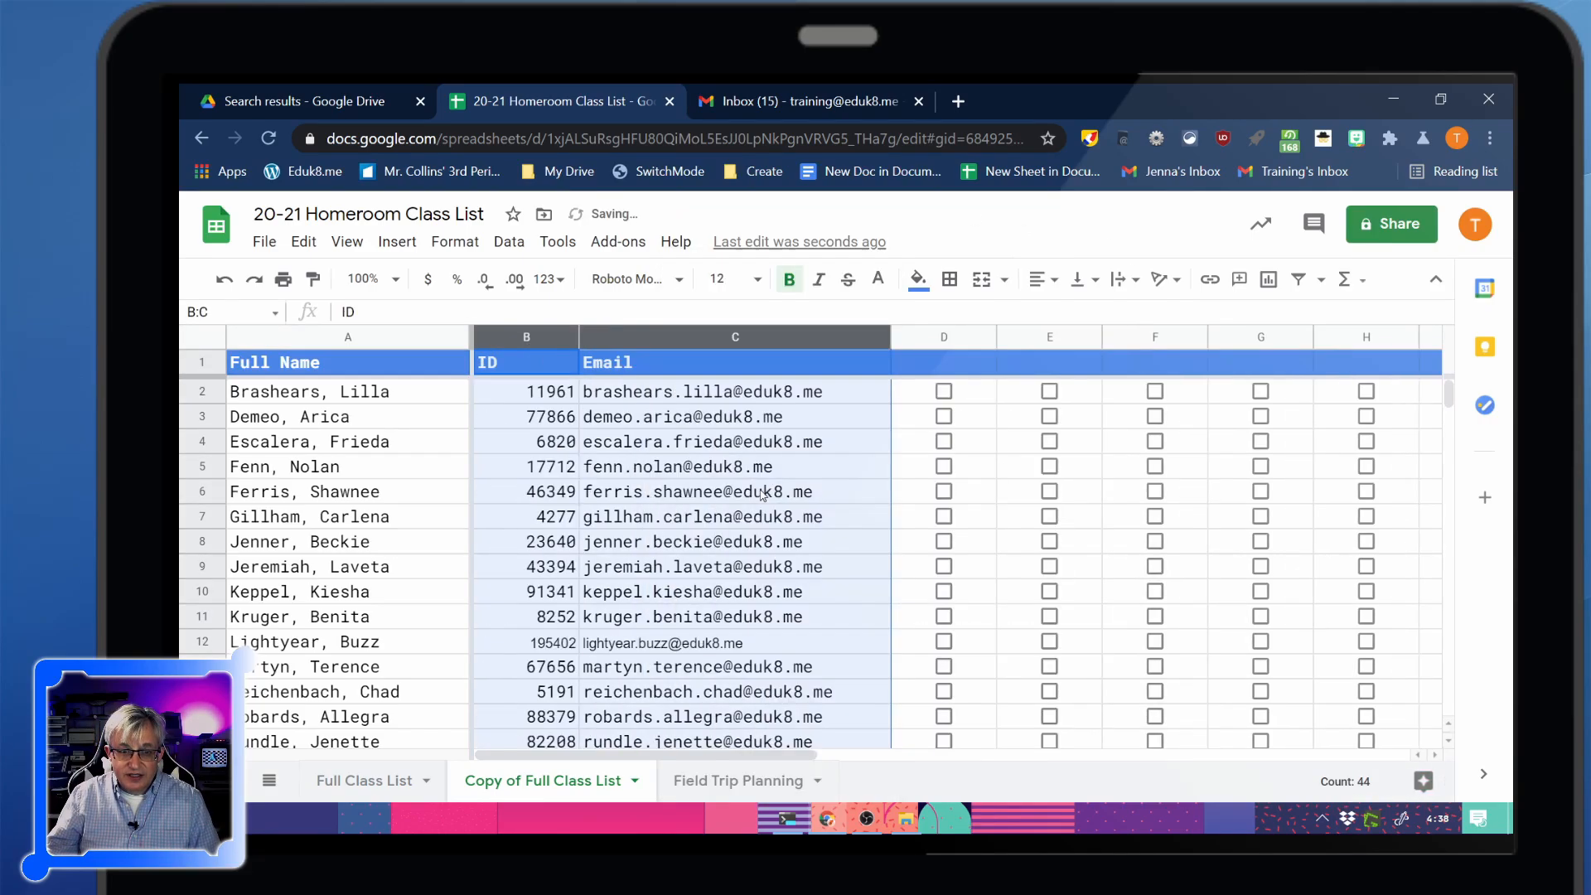
Remove only the Email column from the copy, keeping Full Name and ID
right_click(679, 342)
click(772, 494)
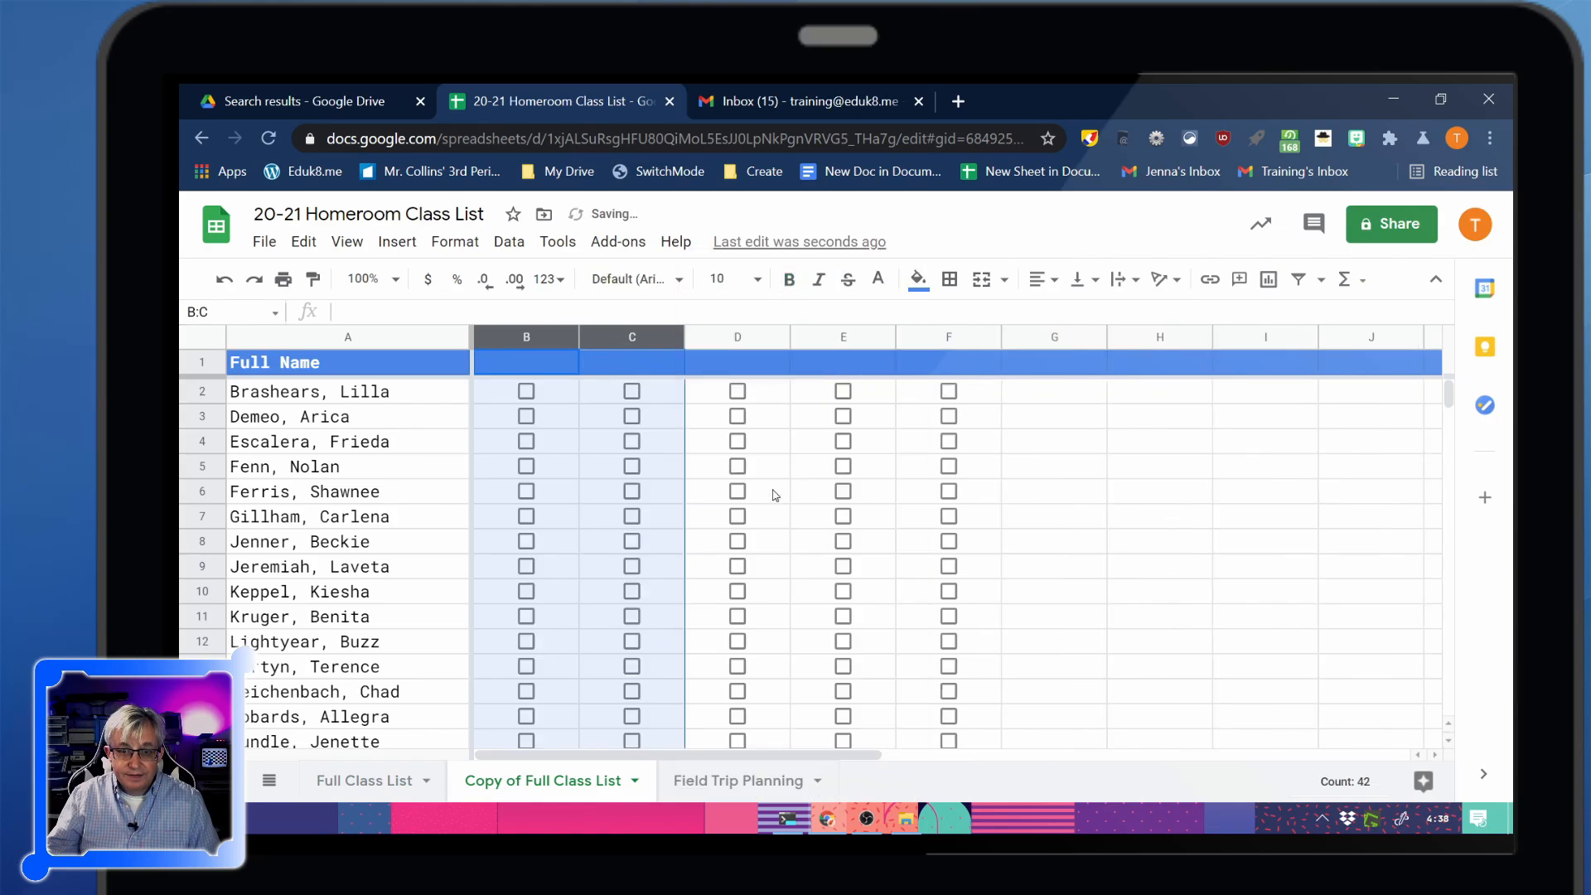
scroll(670, 528, down, 1)
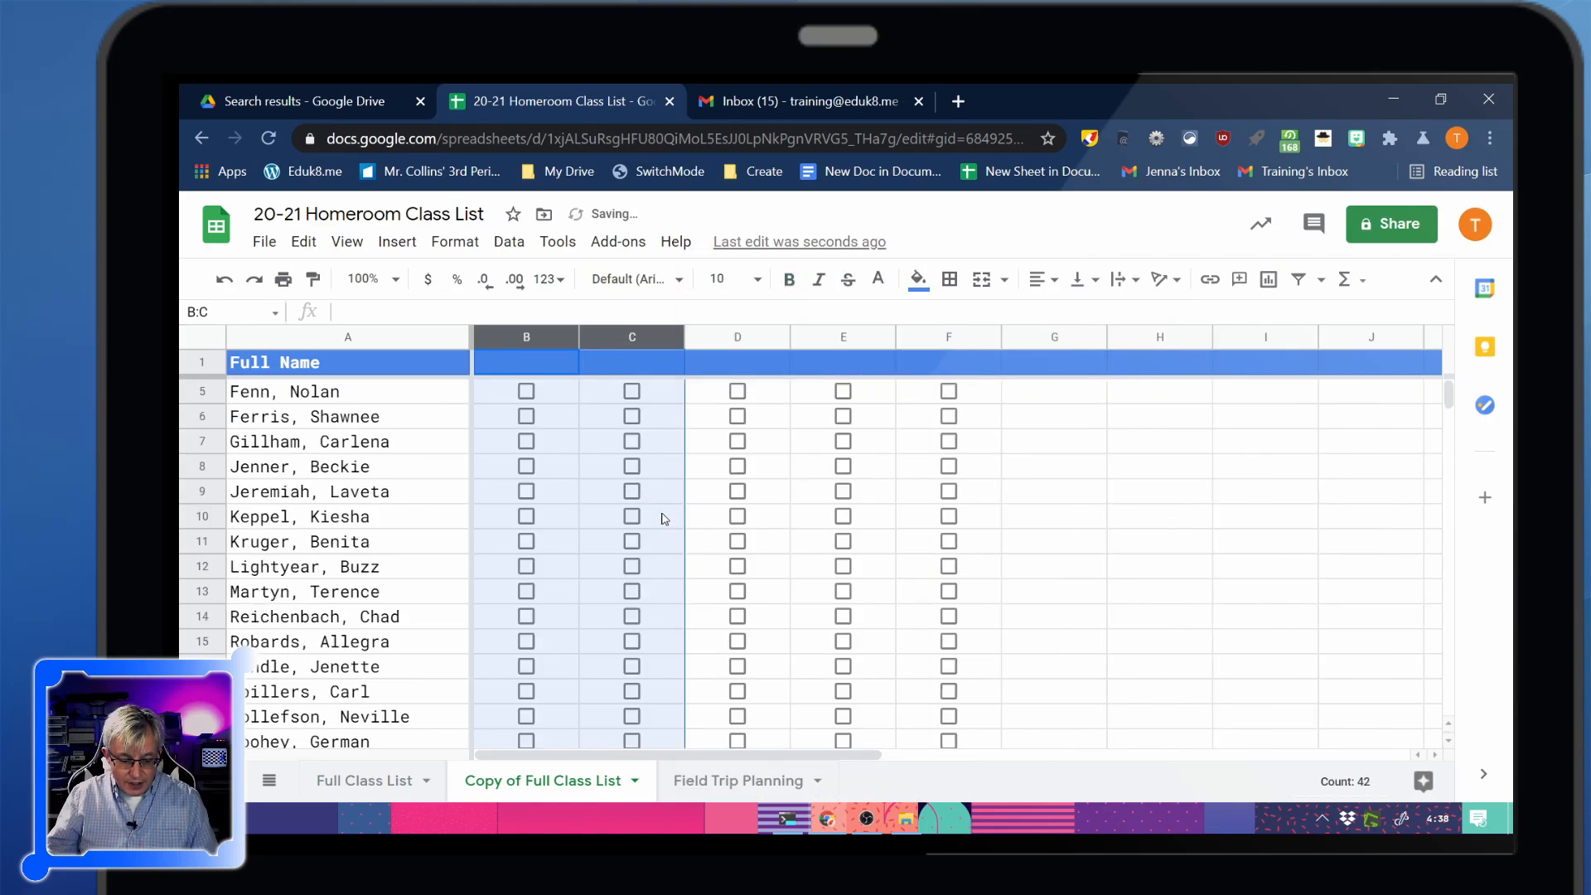
key(ctrl+z)
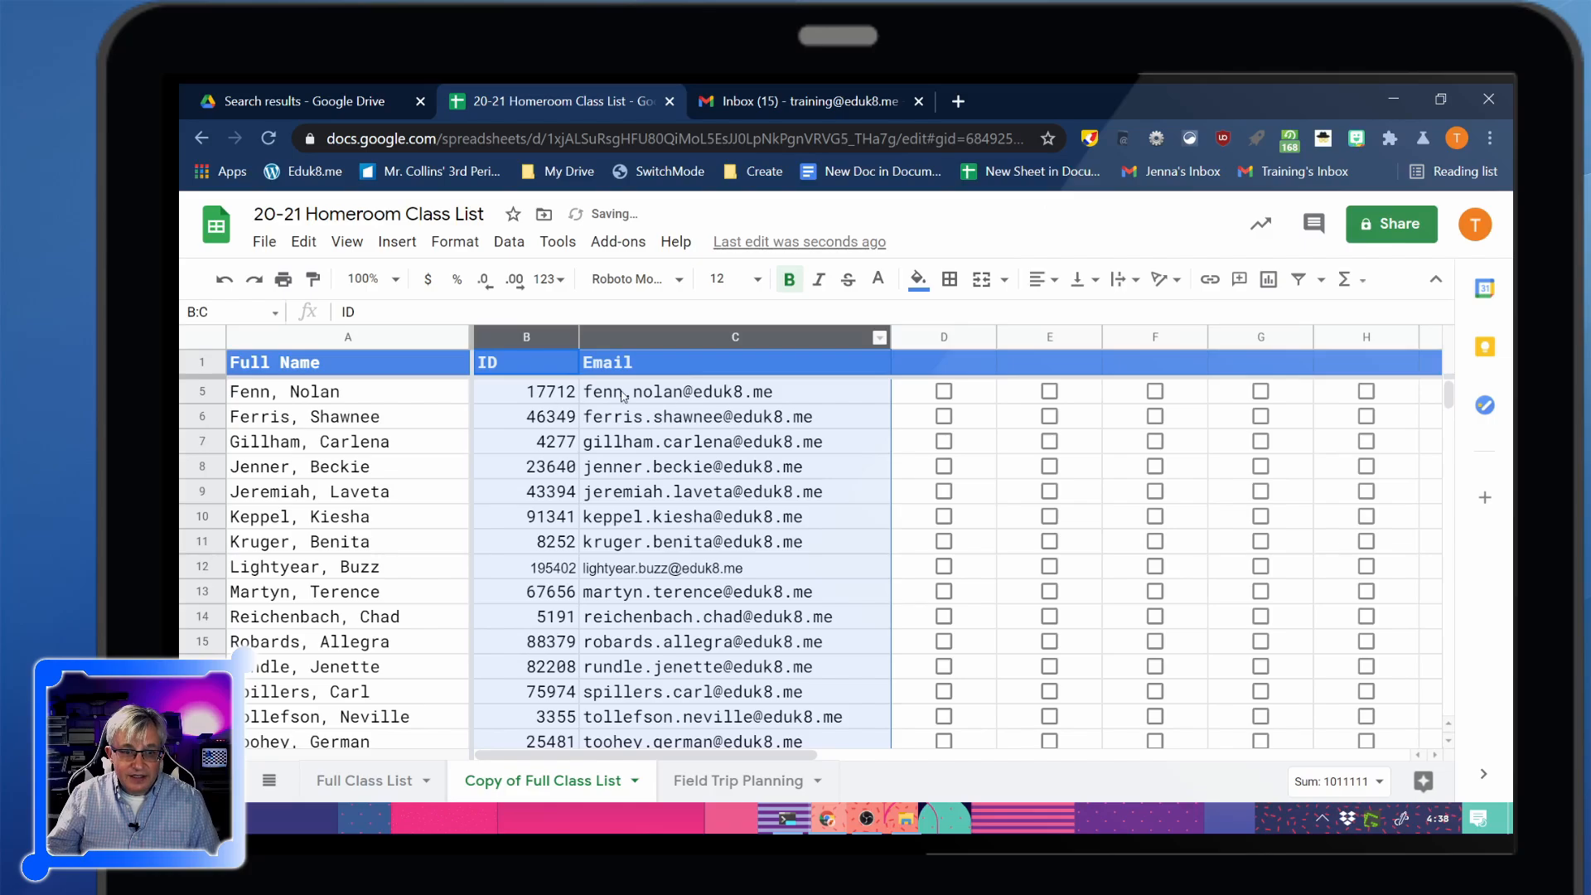
click(927, 338)
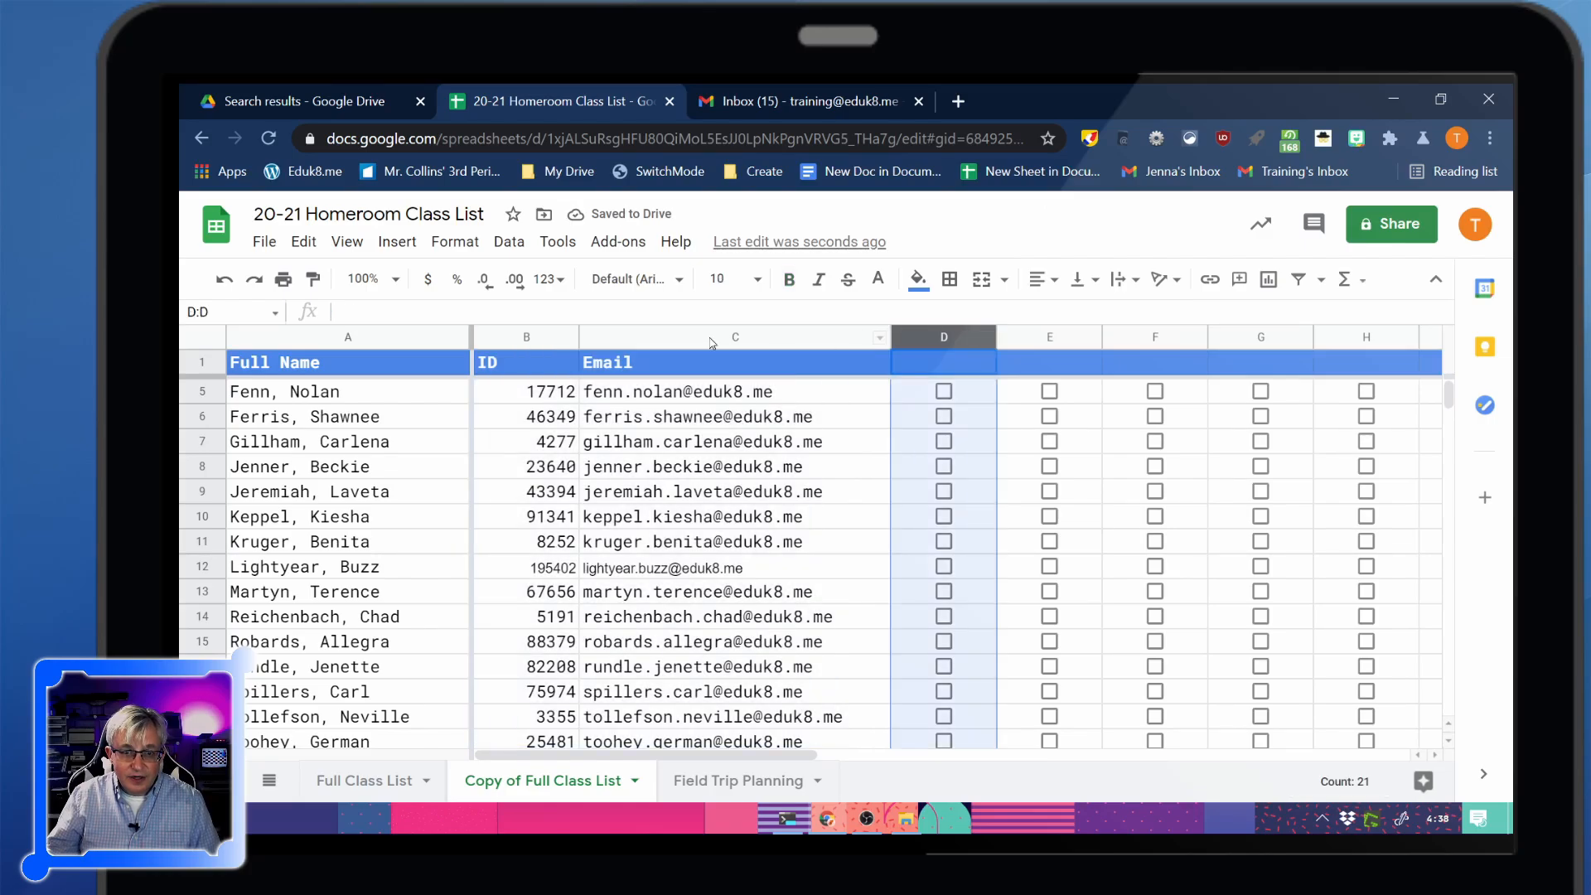
click(711, 340)
right_click(711, 341)
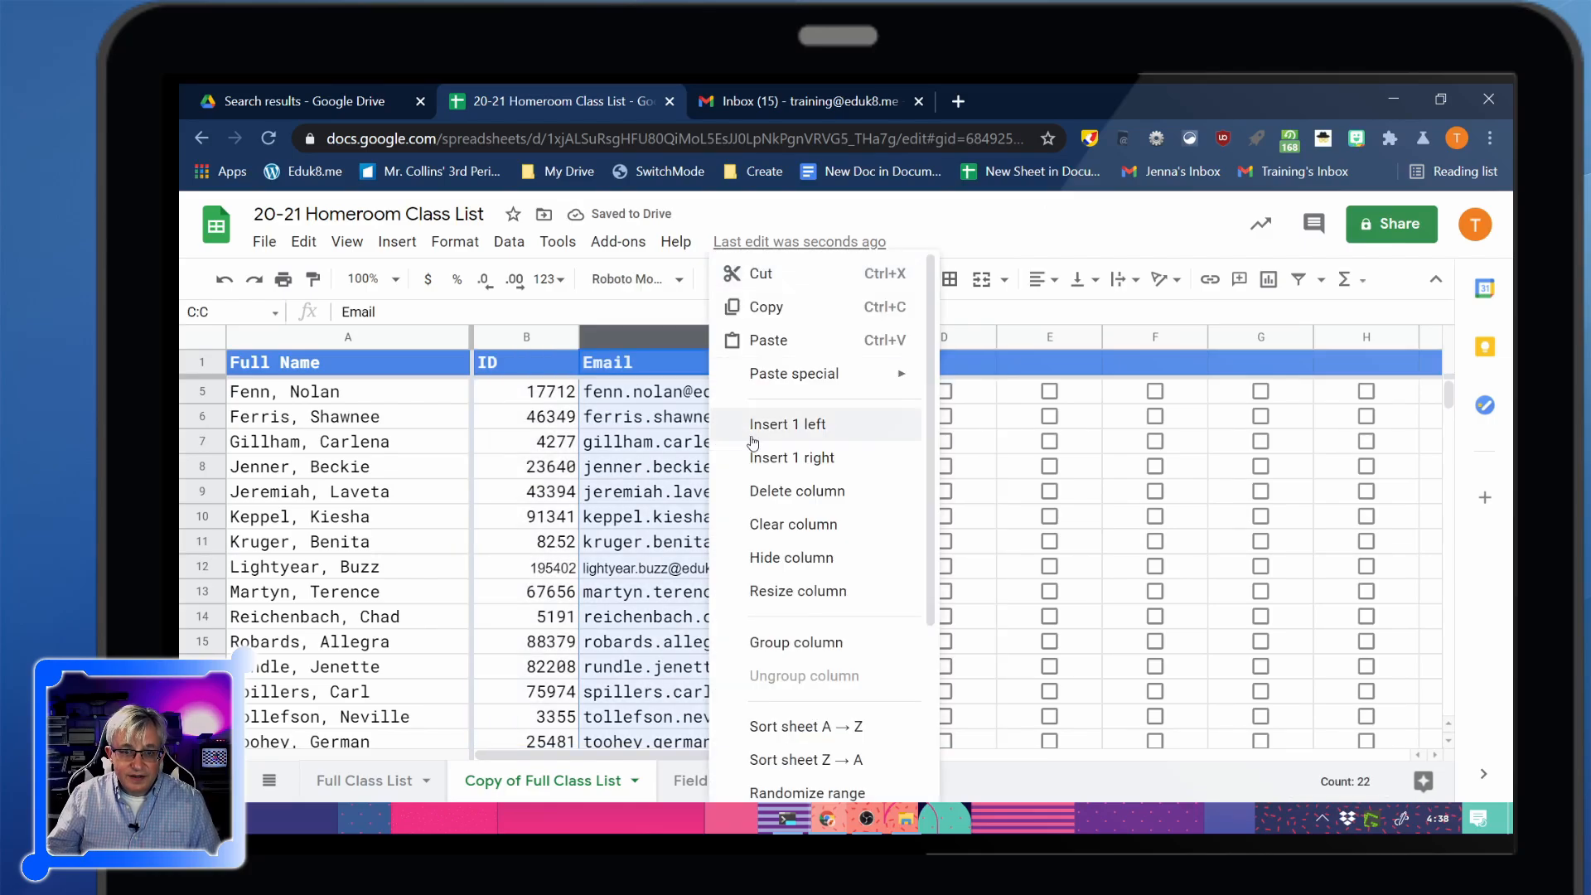
click(783, 489)
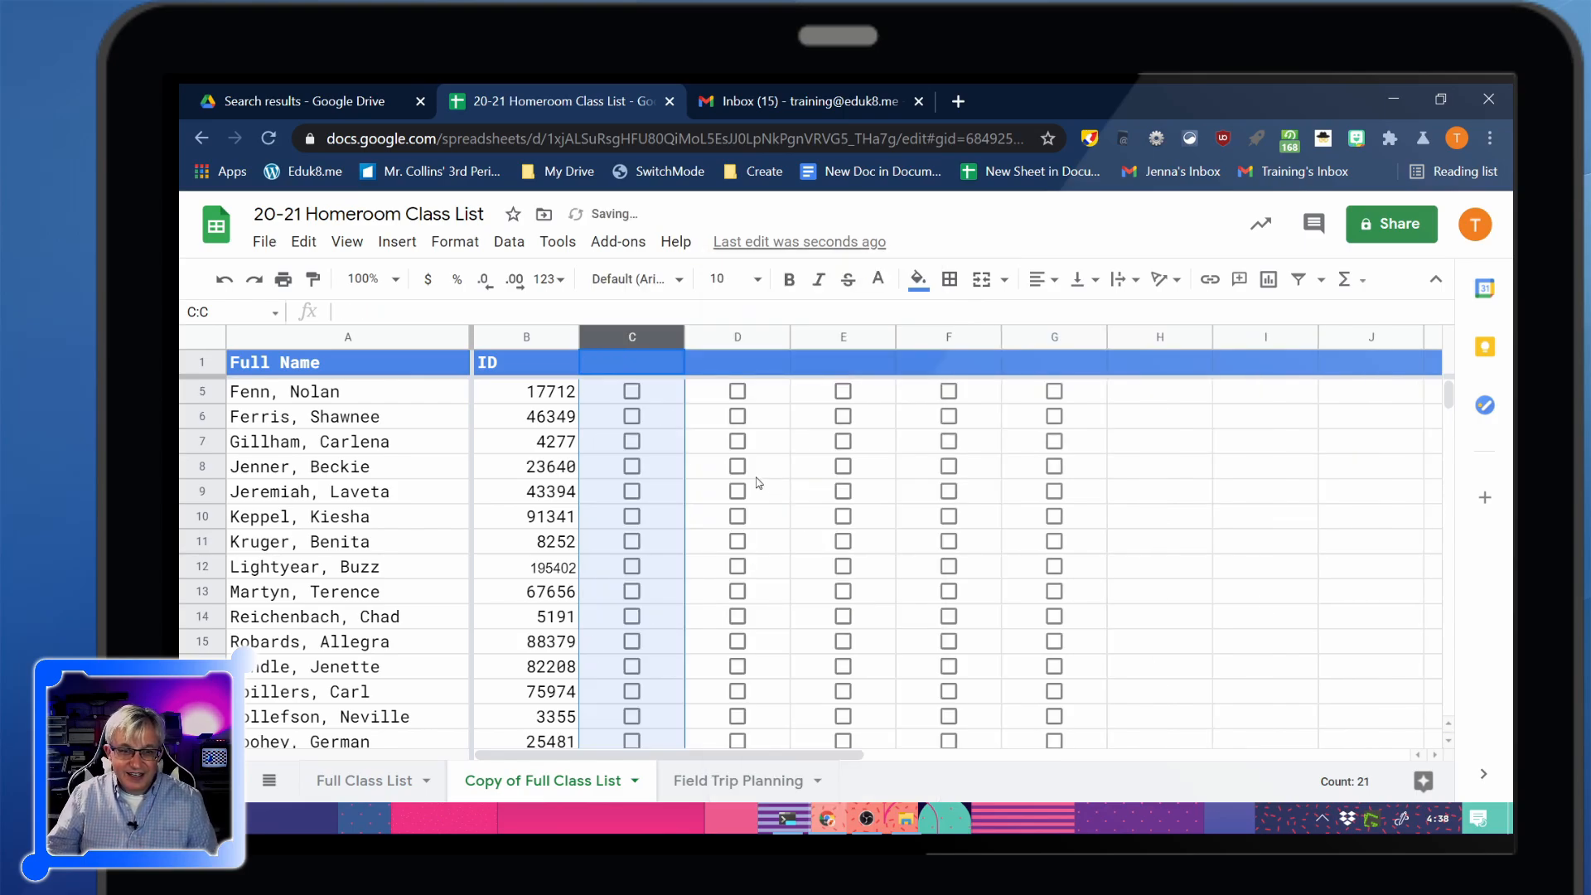
Enter headers Lunch 3/1, Lunch 3/2, Lunch 3/3, Lunch 3/4 and Lunch 3/5 in C1:G1
click(615, 373)
text(L)
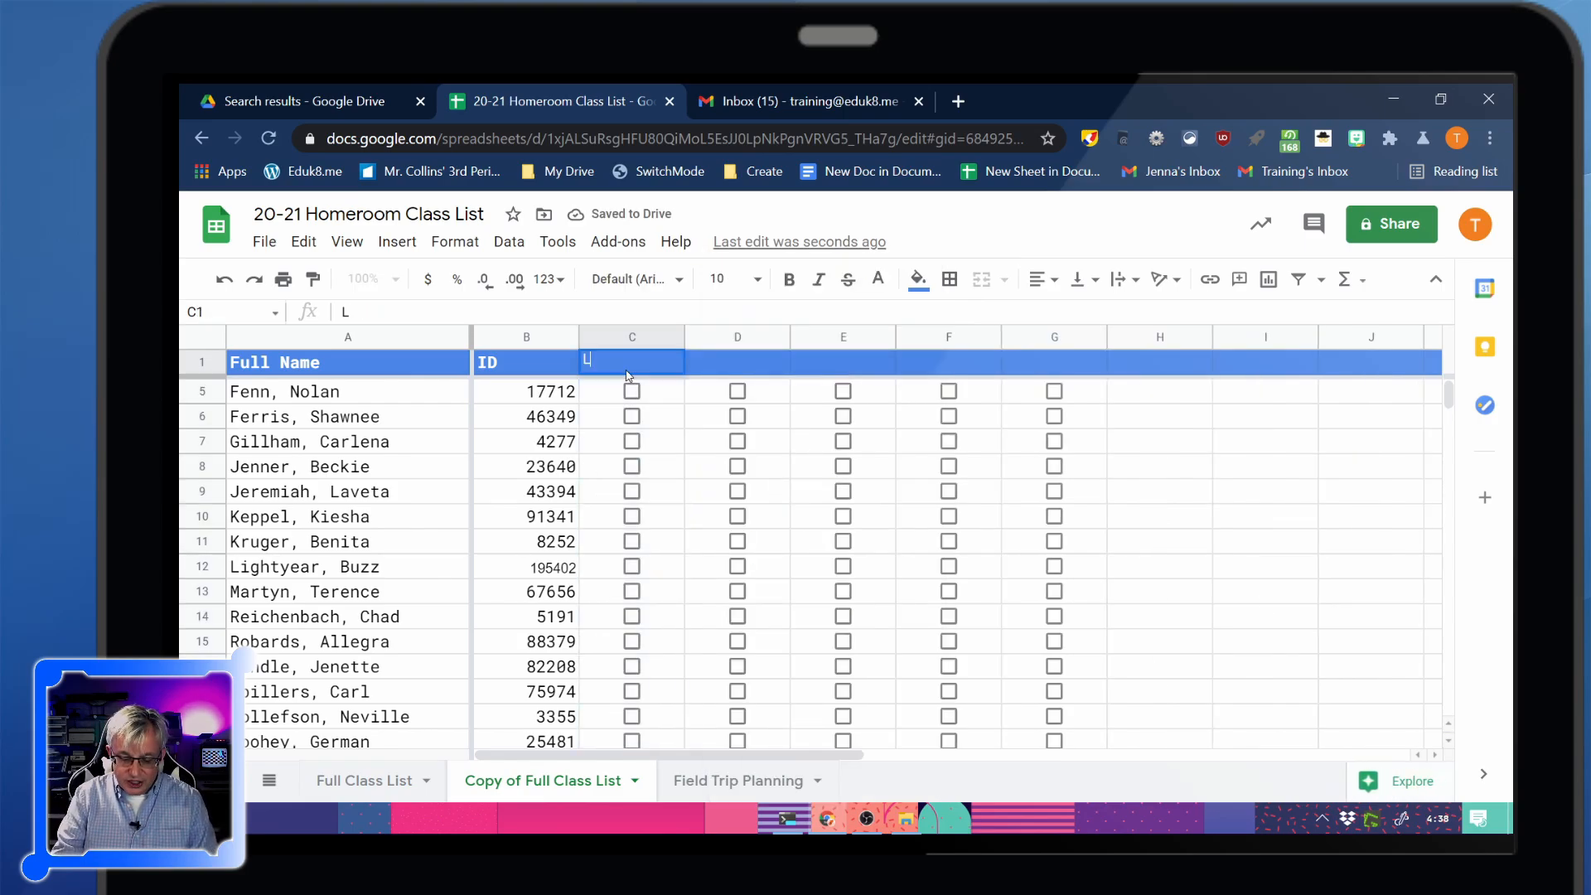
text(unch 3/1	Lunch 3/2	Lunch 3/3	Lunch)
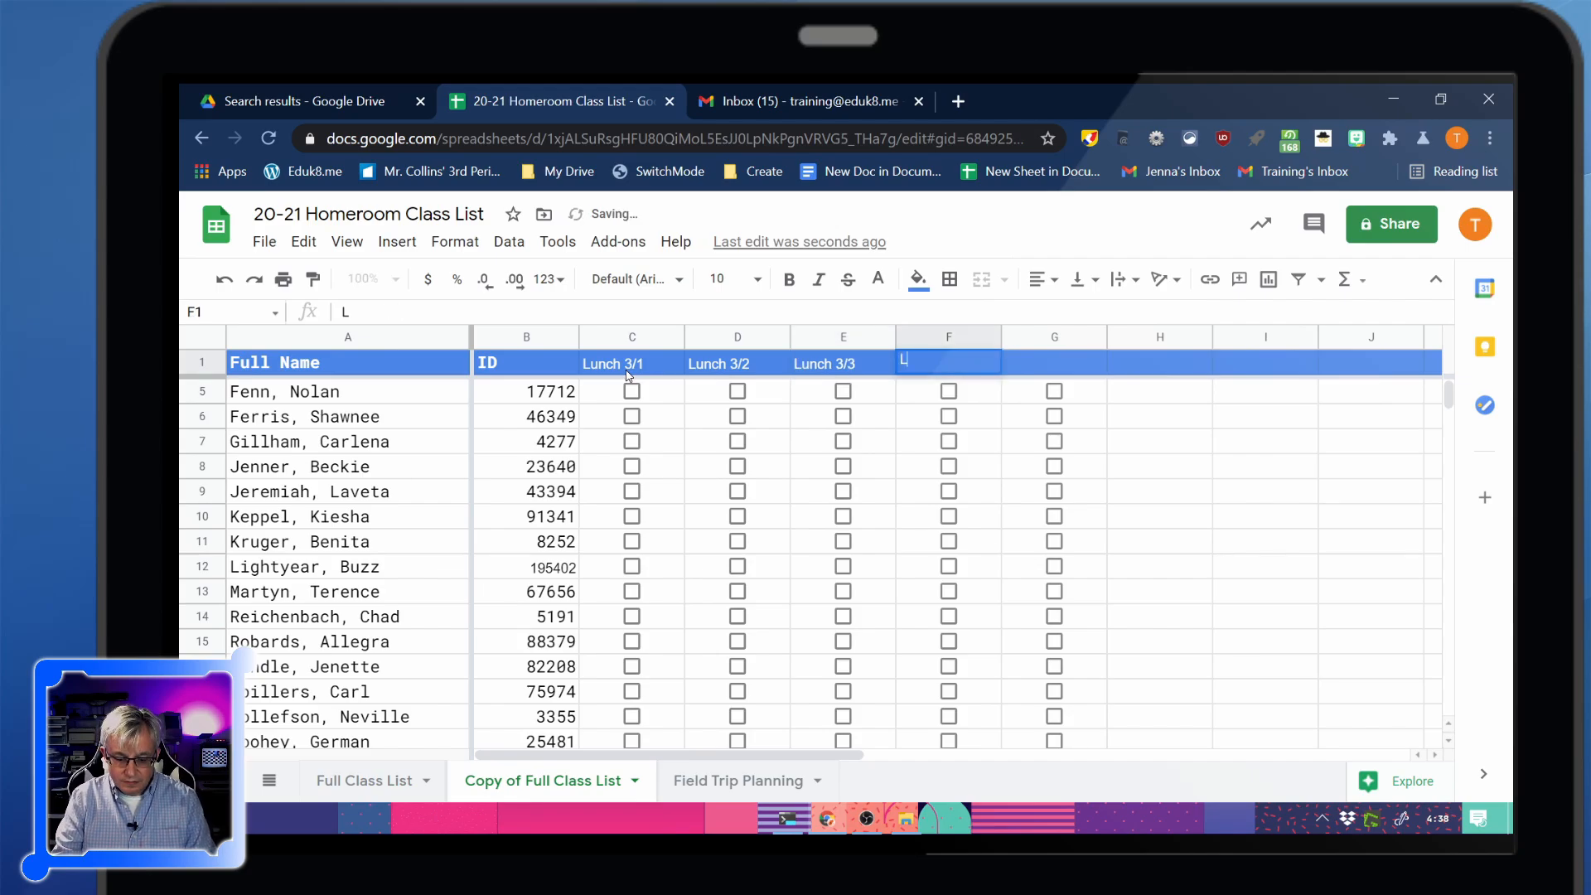
key(shift+Tab)
key(Return)
text(3/4)
key(Tab)
text(Lunch 3/5)
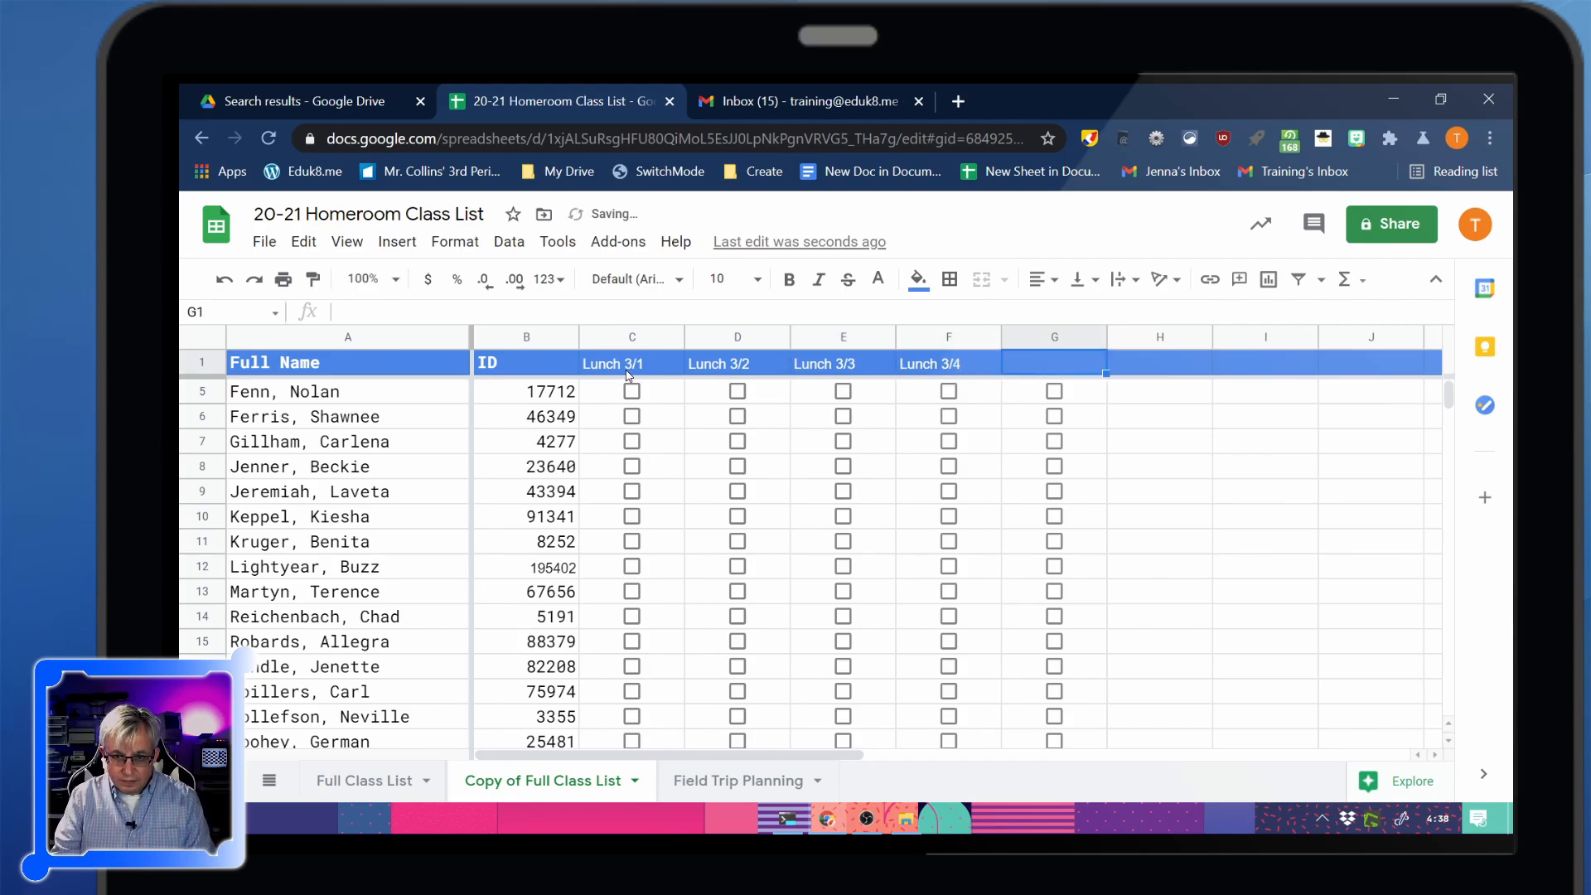
key(Return)
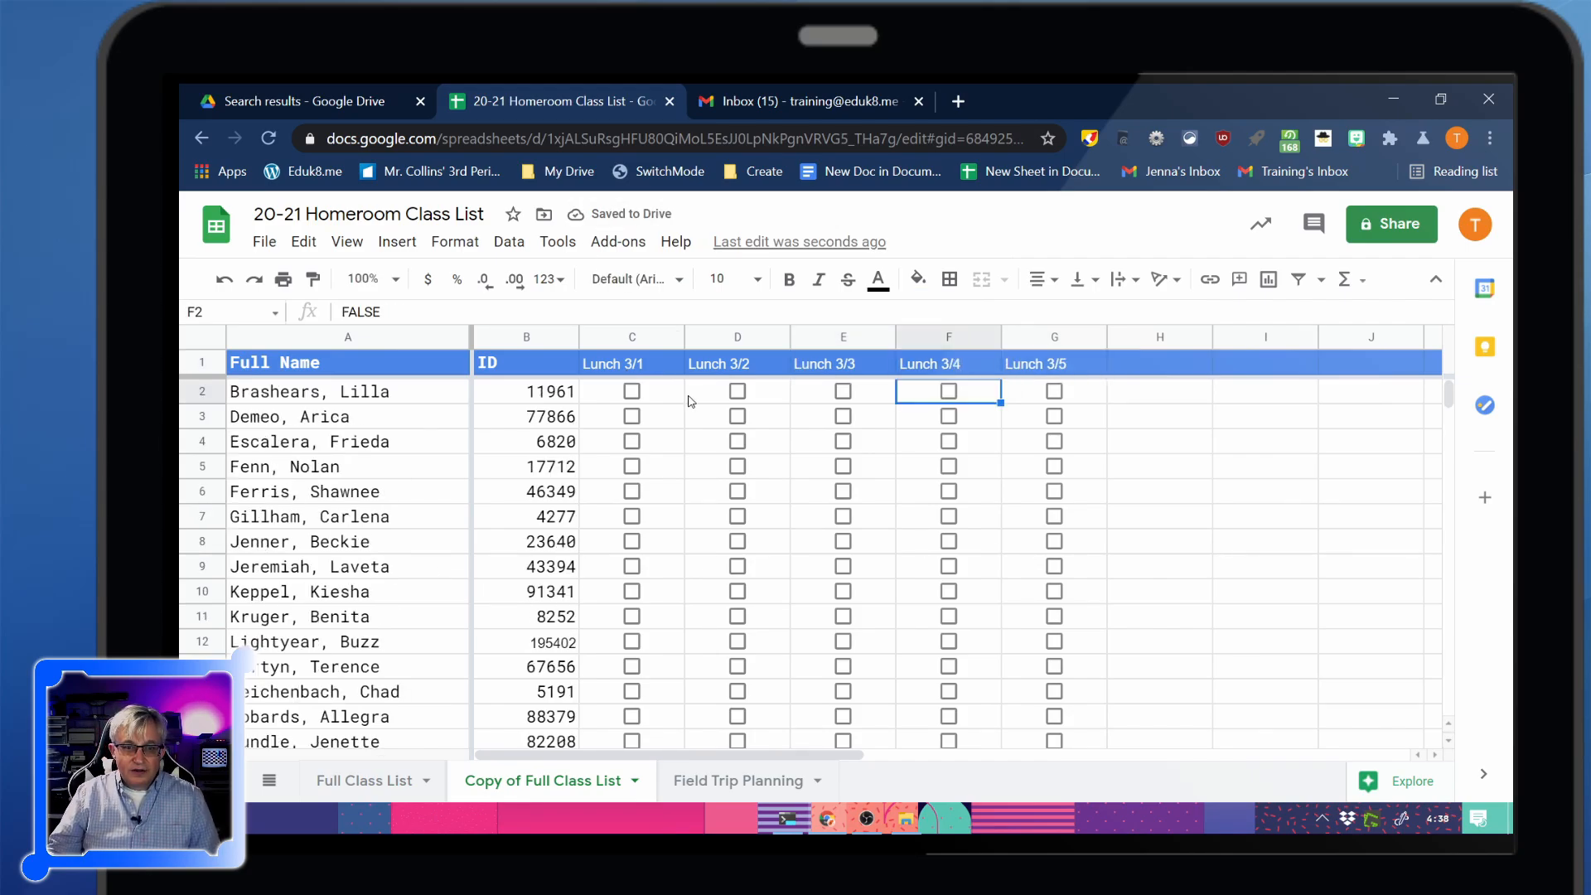
Tick the Lunch 3/1 checkbox for six students in rows 2–5 and 14–16
scroll(679, 414, down, 2)
scroll(680, 415, down, 2)
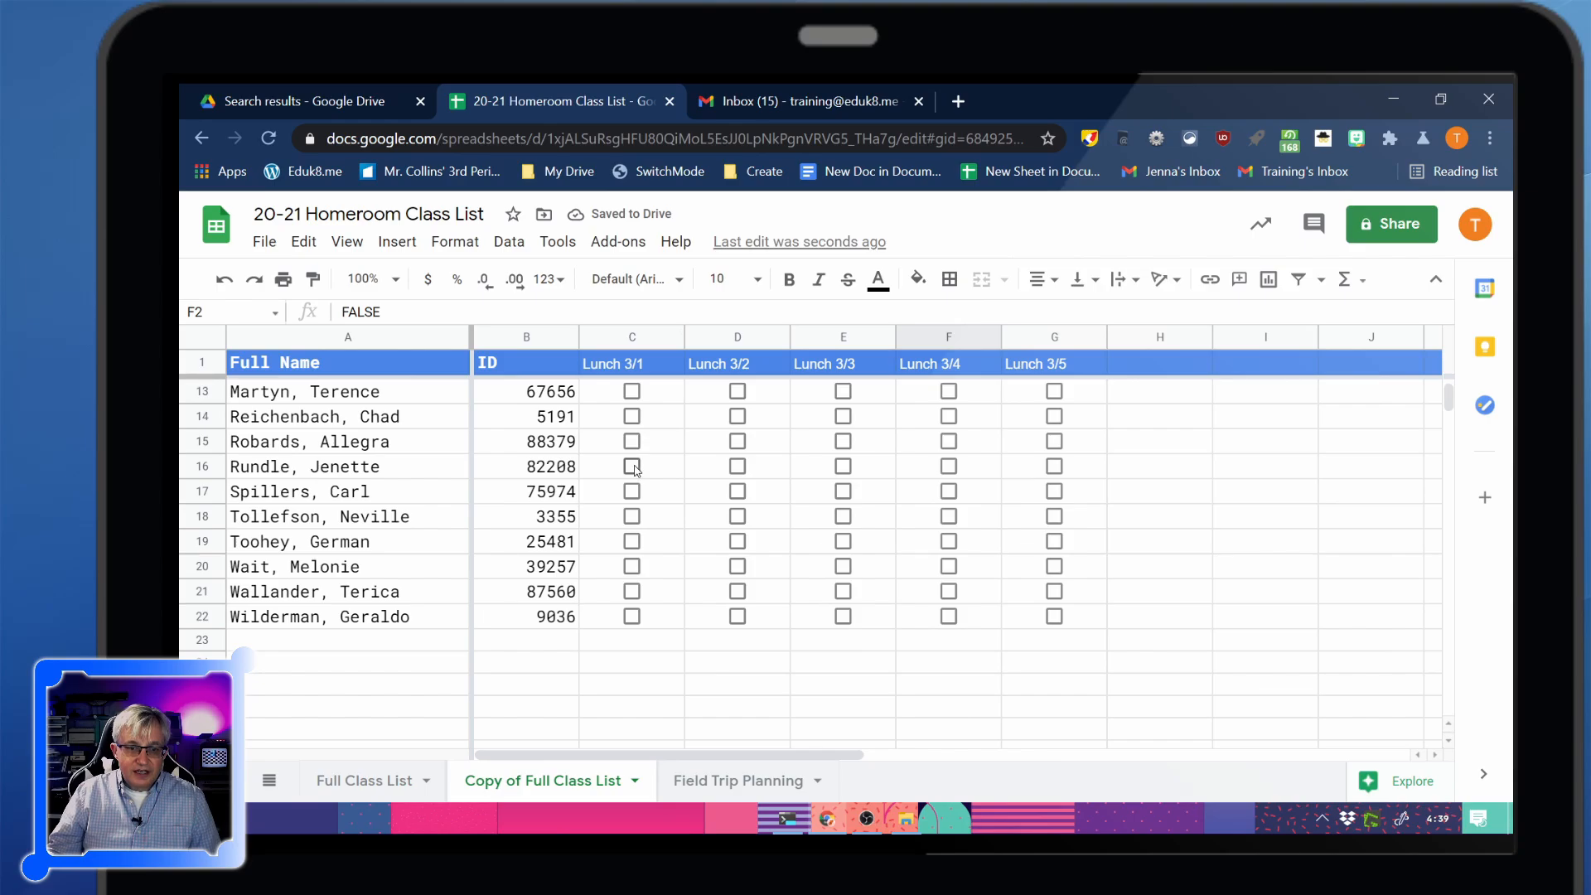
click(632, 465)
click(631, 440)
click(632, 415)
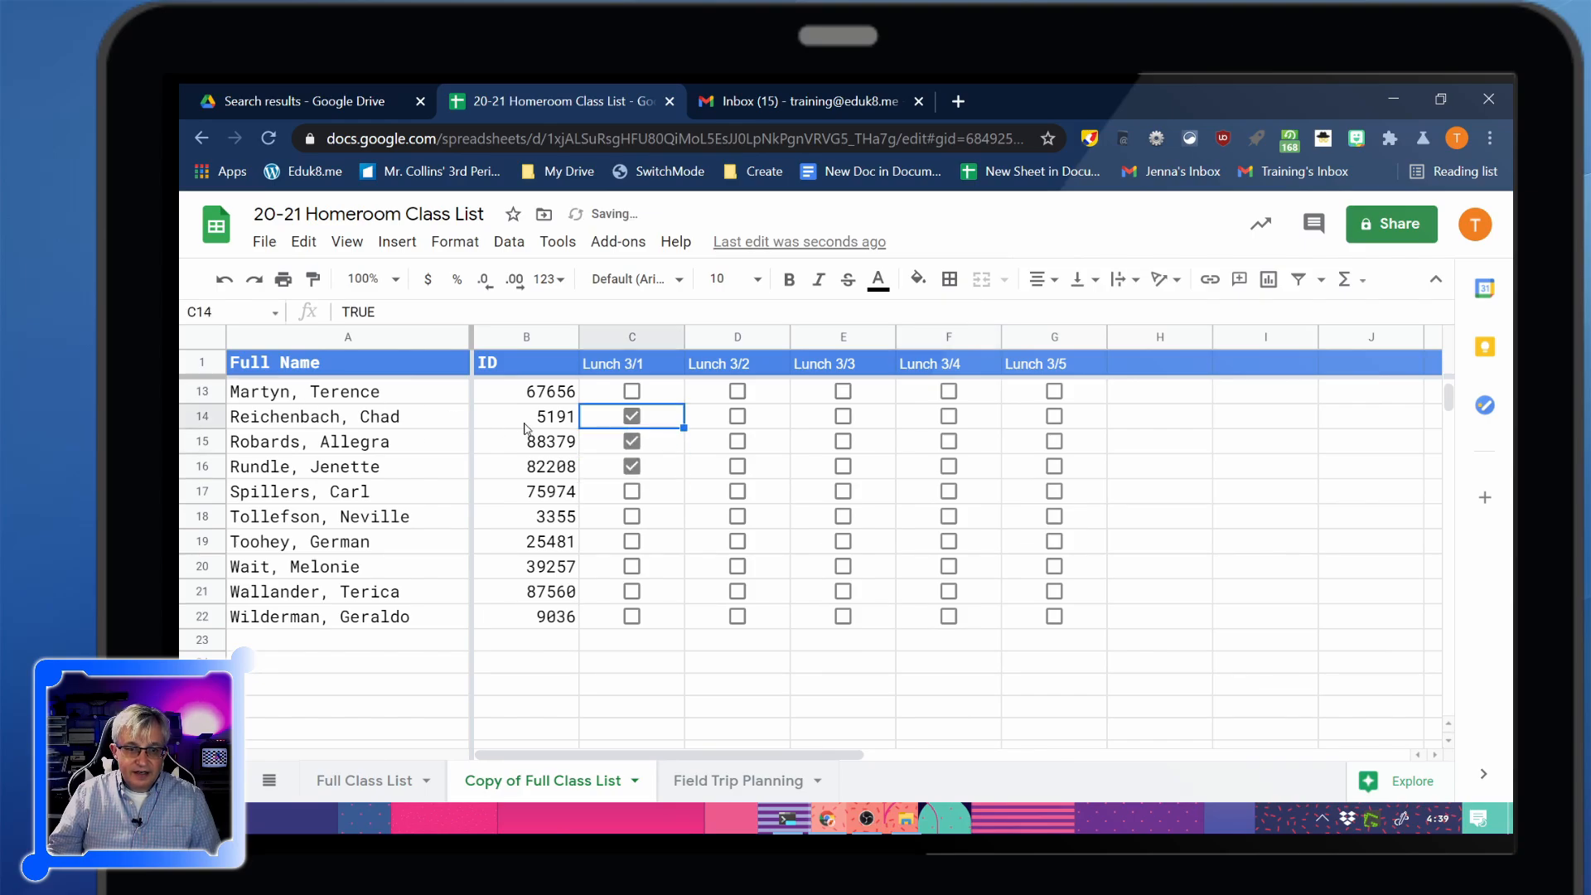
scroll(525, 428, up, 4)
click(631, 391)
click(632, 416)
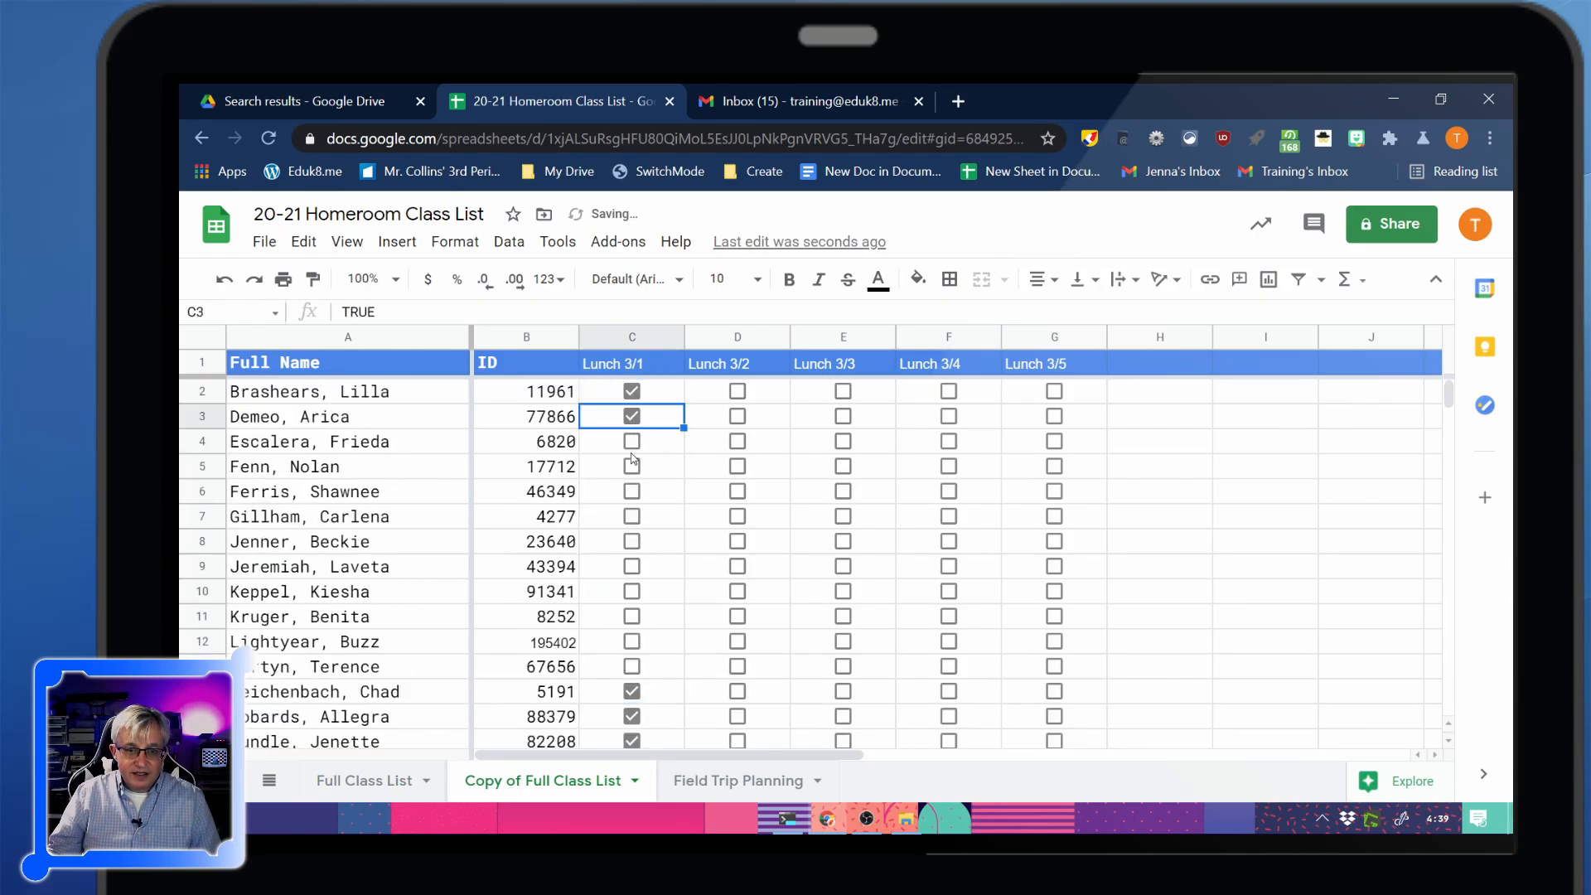
click(631, 452)
click(632, 466)
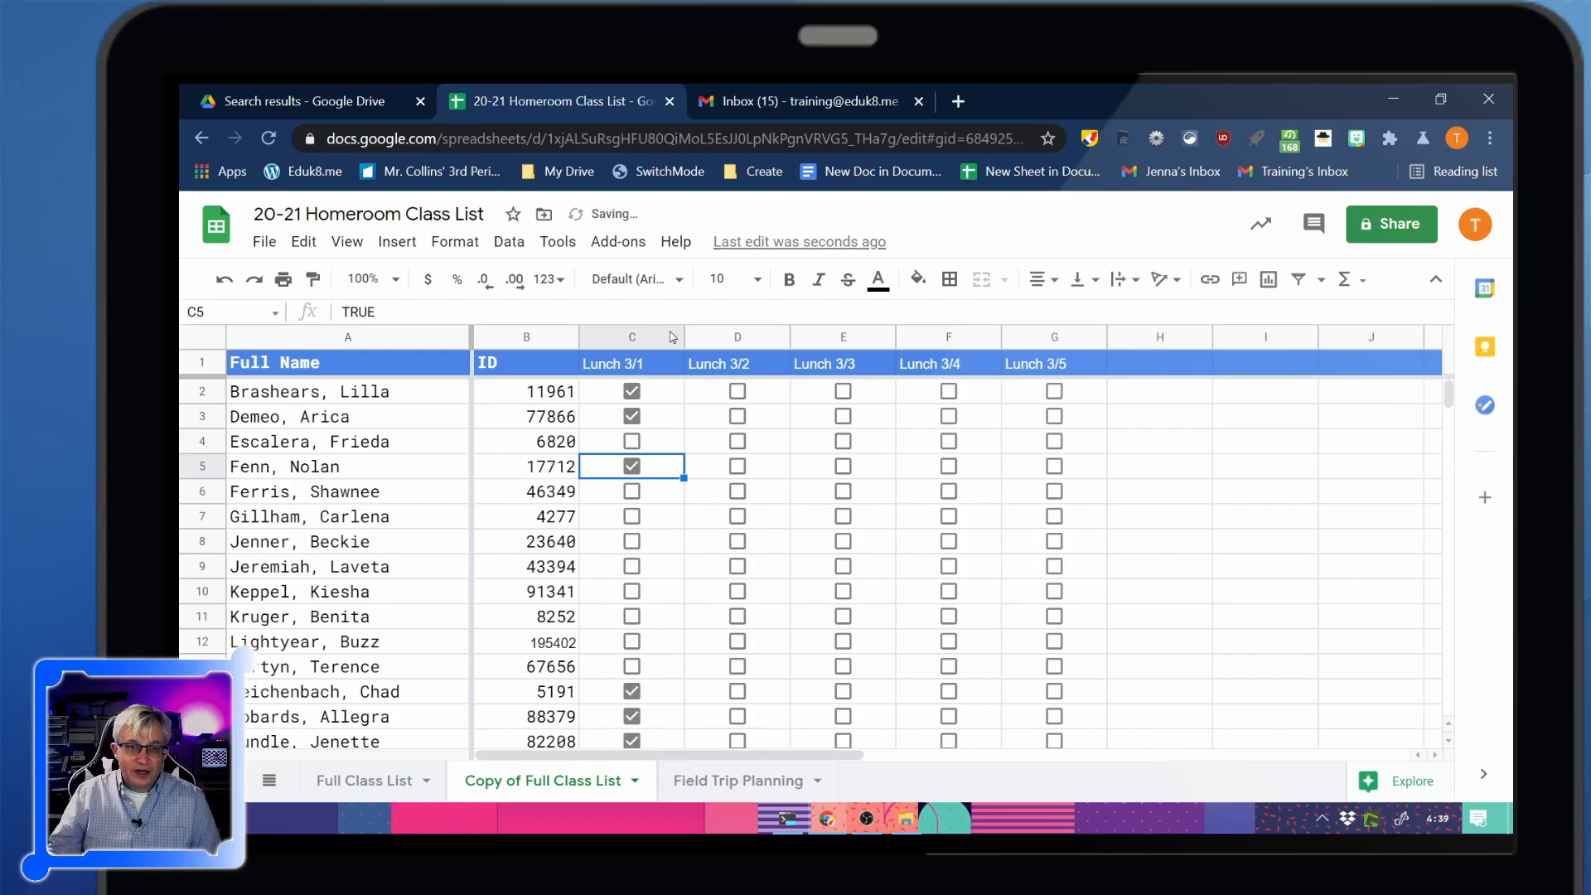
Filter the sheet to rows where Lunch 3/1 is TRUE and copy those names and IDs
click(199, 338)
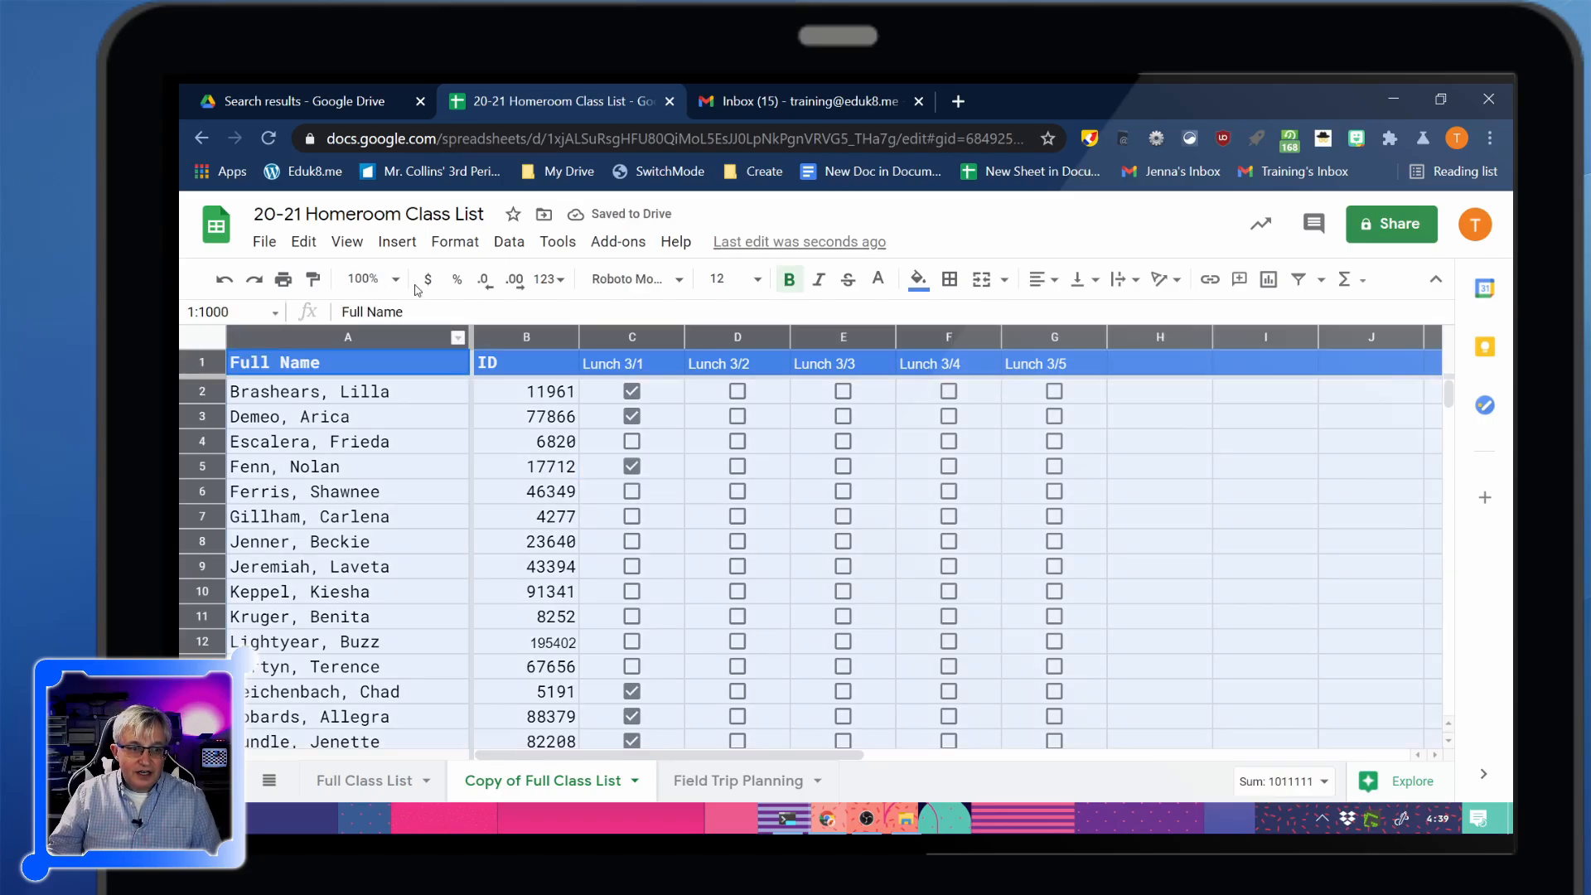
click(509, 241)
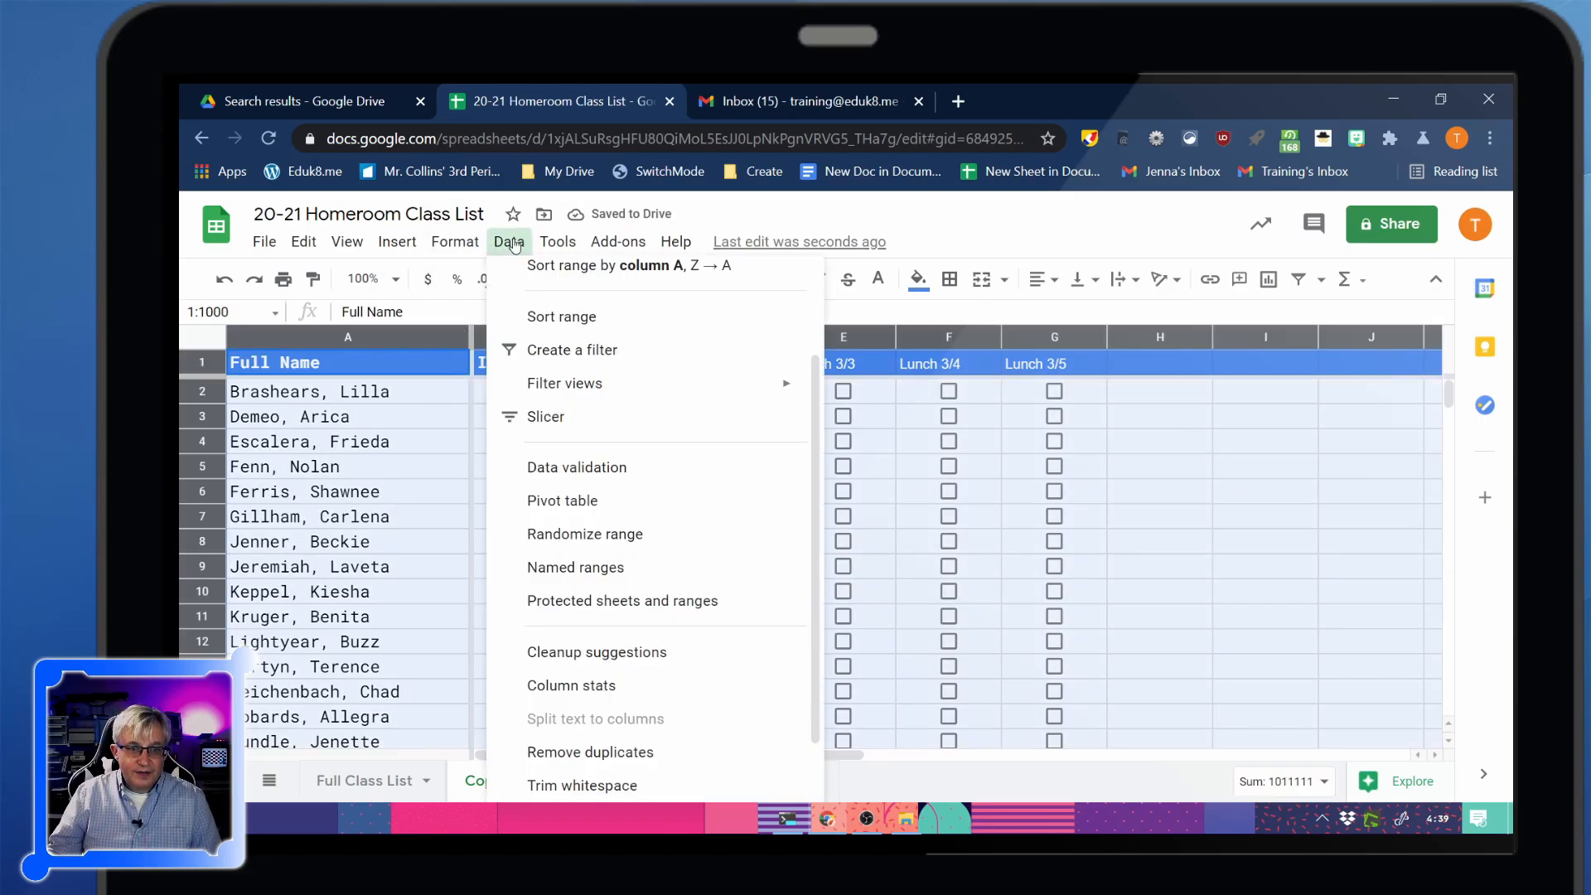
click(563, 349)
click(674, 364)
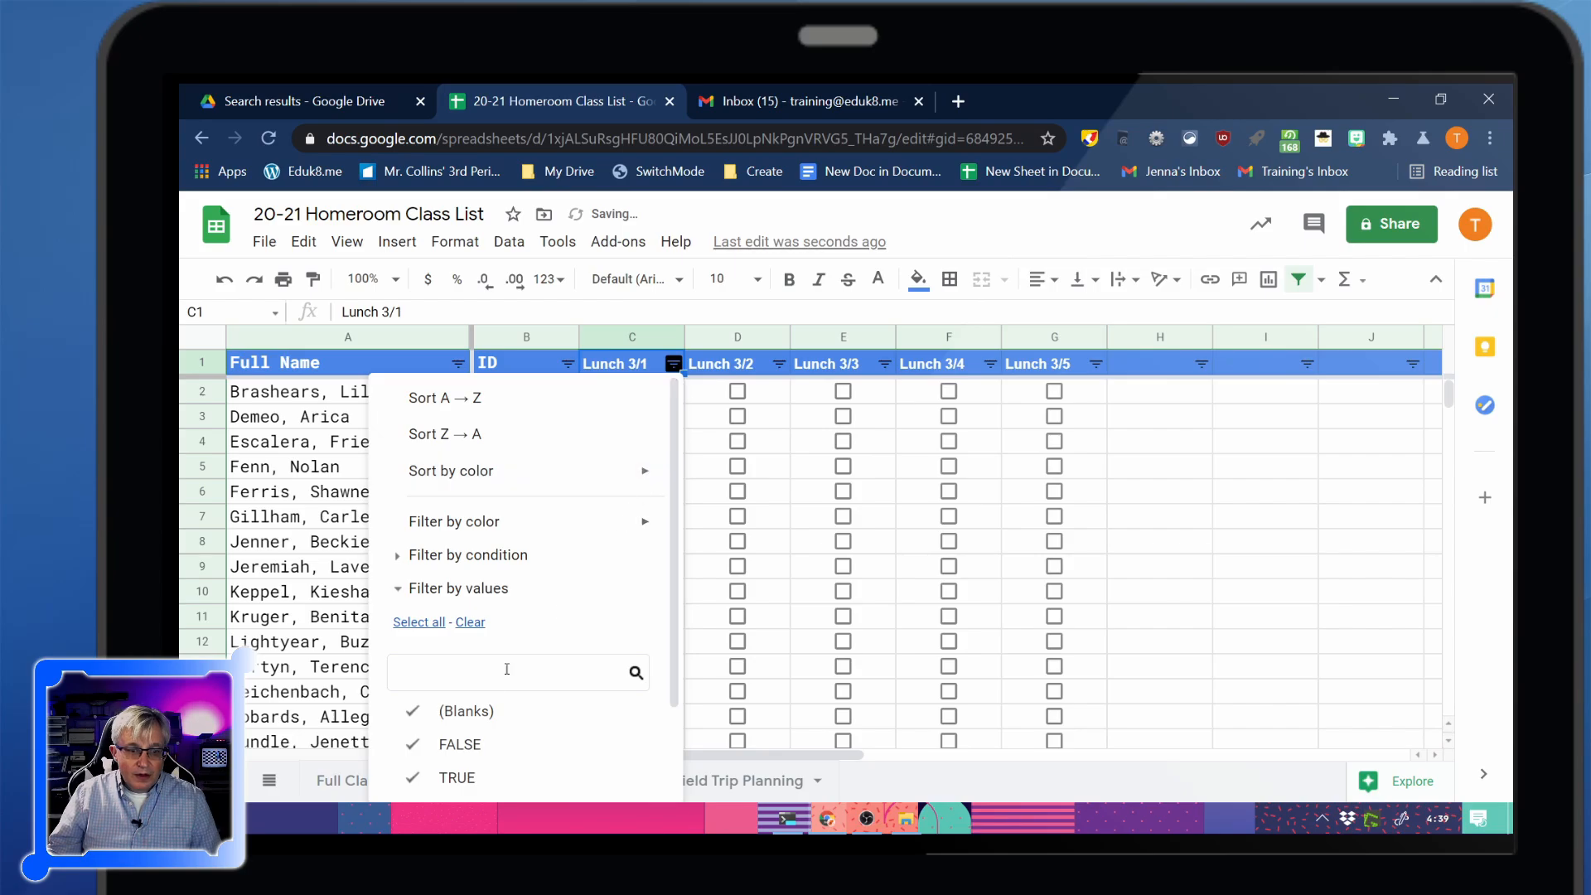
click(460, 743)
click(543, 713)
scroll(580, 745, down, 2)
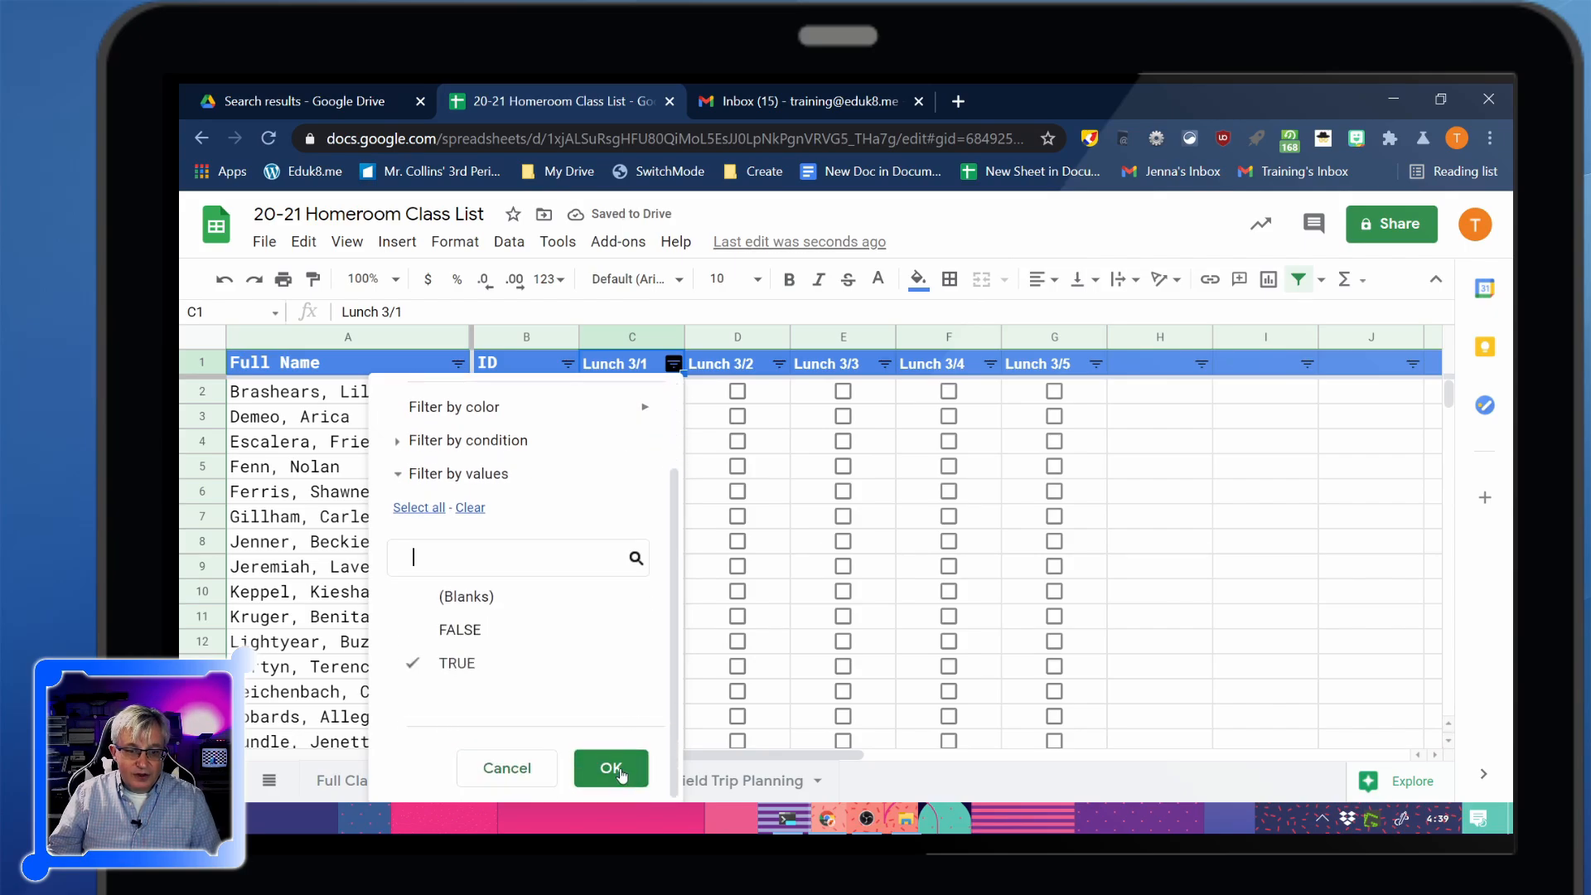
click(611, 768)
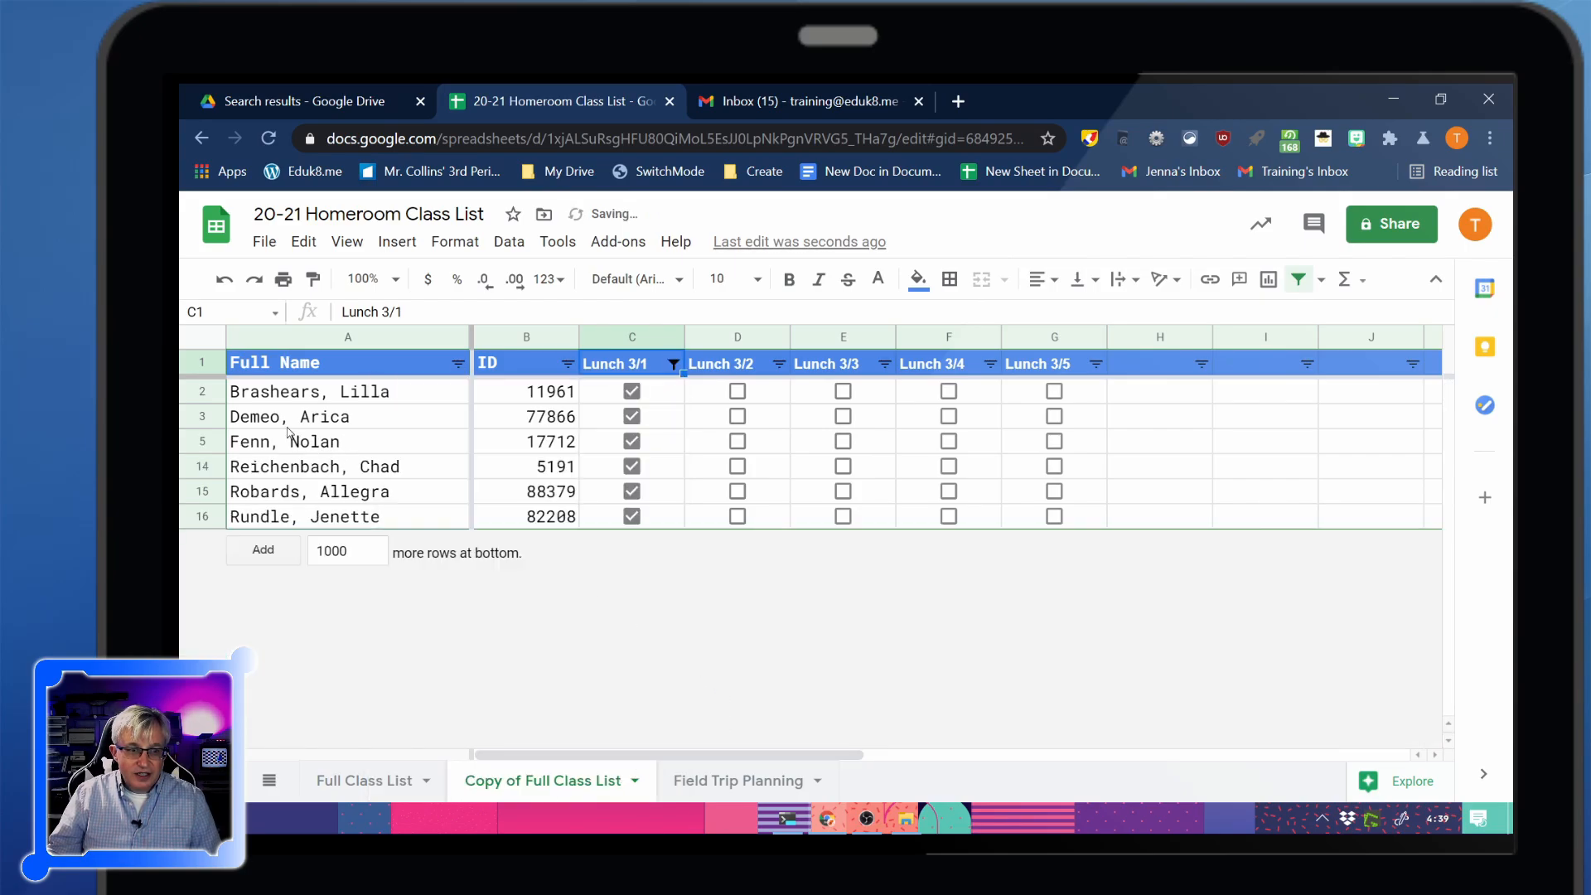
drag(317, 402, 524, 513)
key(ctrl+c)
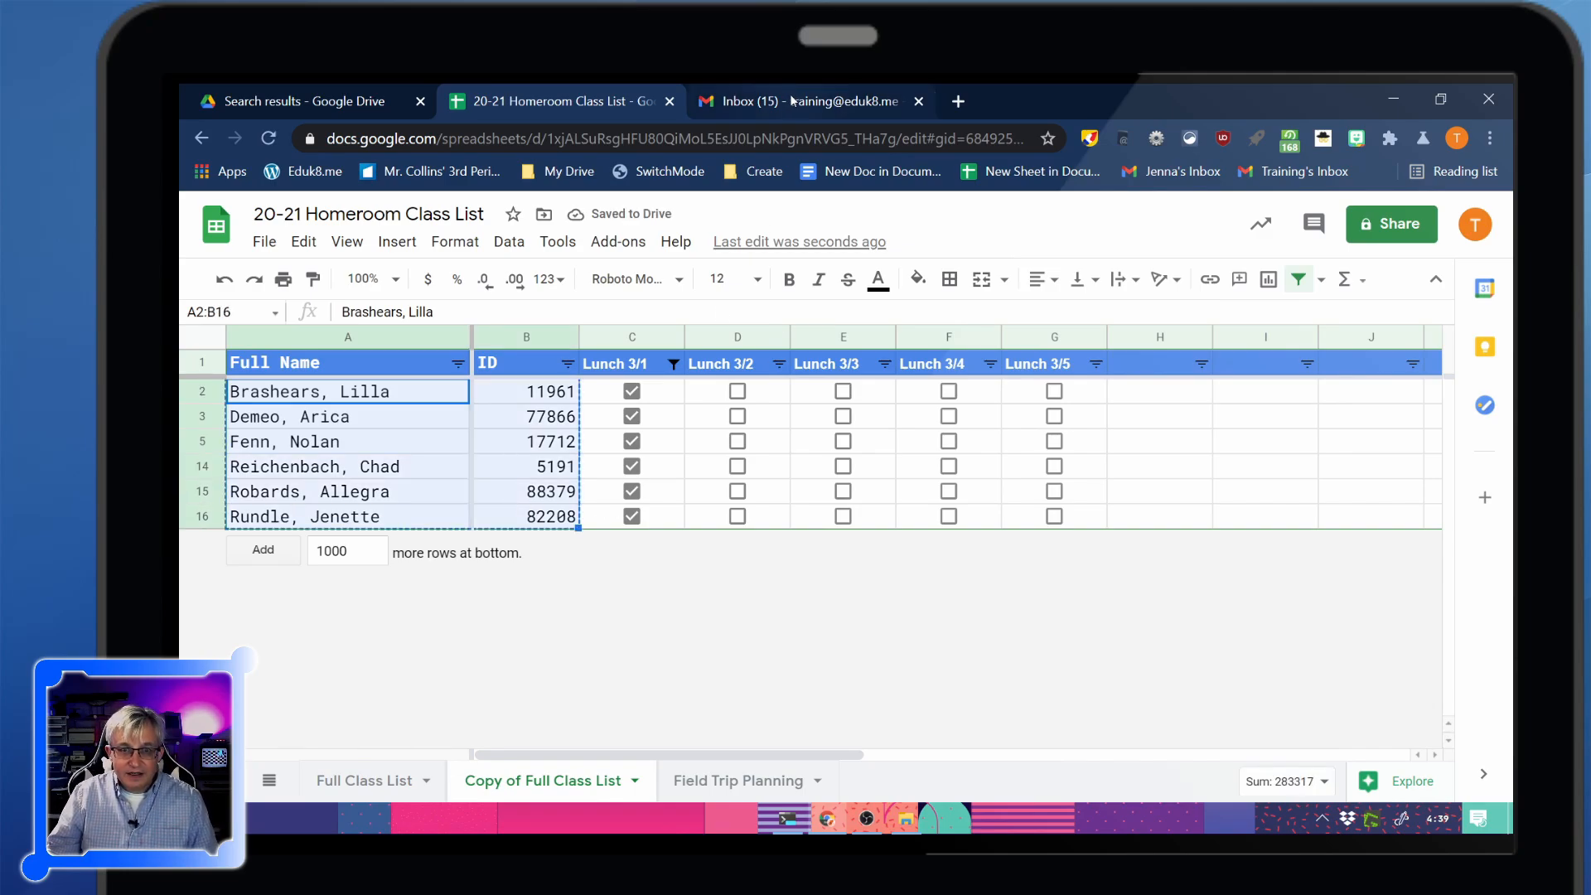
Paste the six students' names and IDs into a Gmail draft to the lunch lady, then close Gmail
click(793, 100)
click(311, 321)
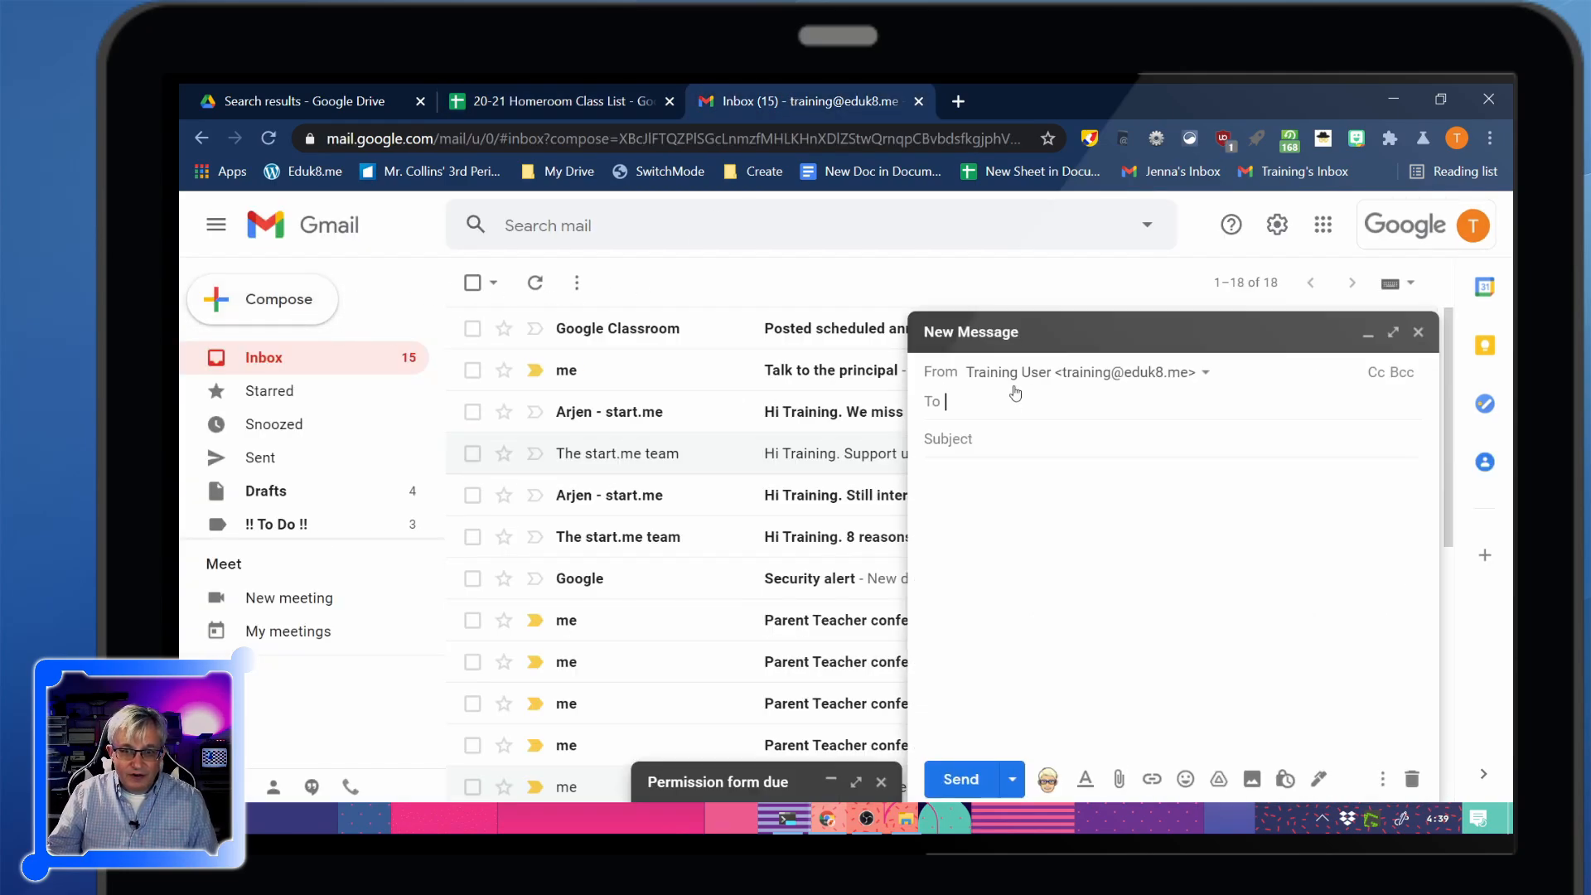
text(lunch lady)
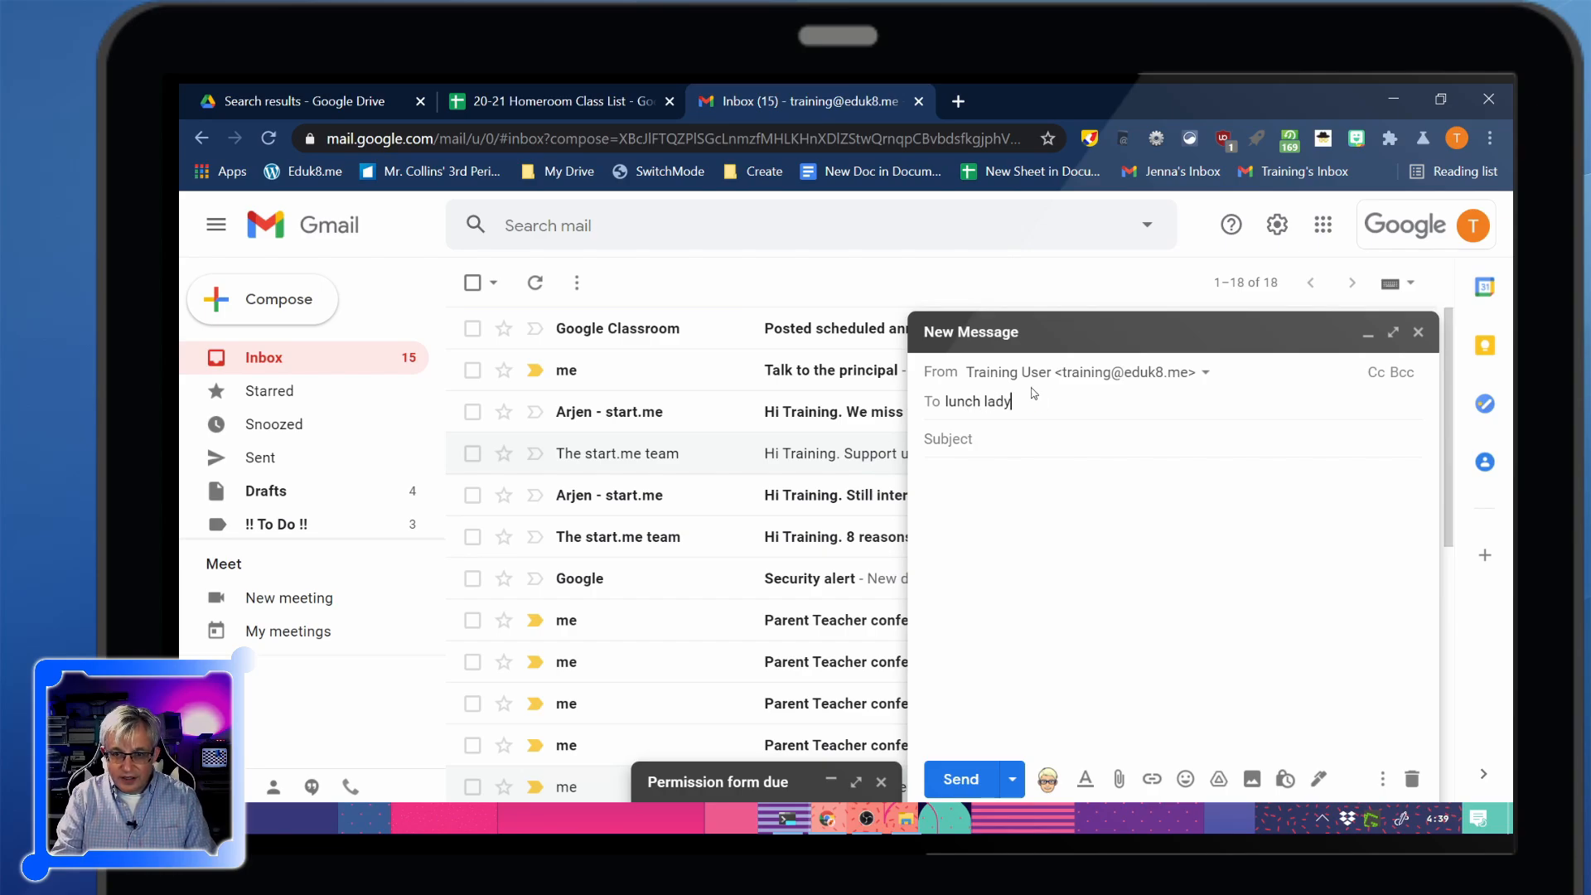
key(Tab)
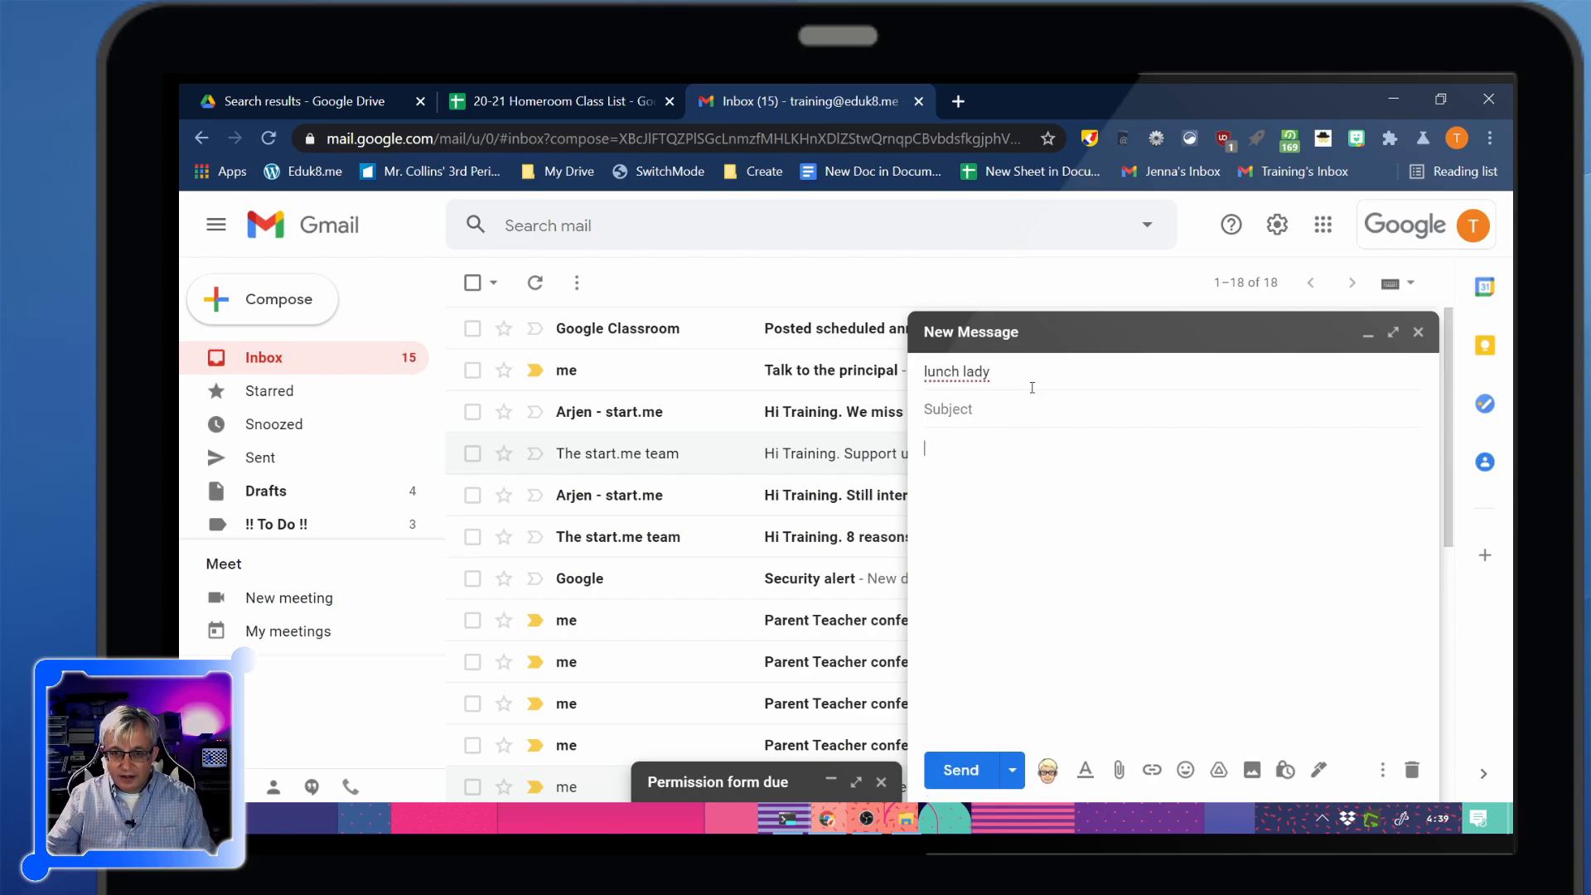
key(ctrl+v)
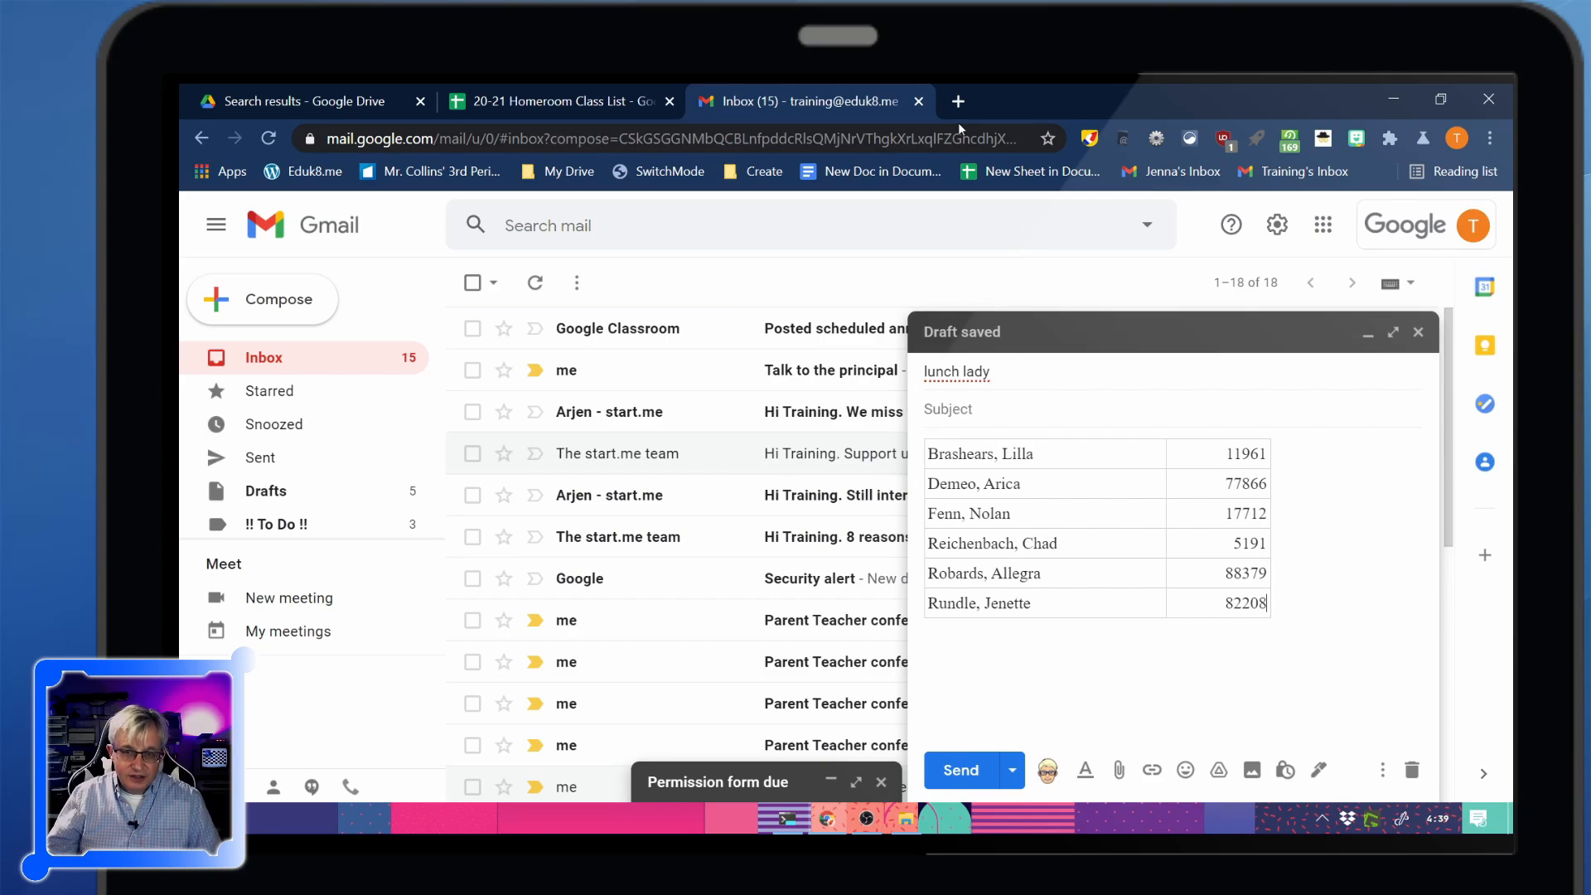
click(1418, 331)
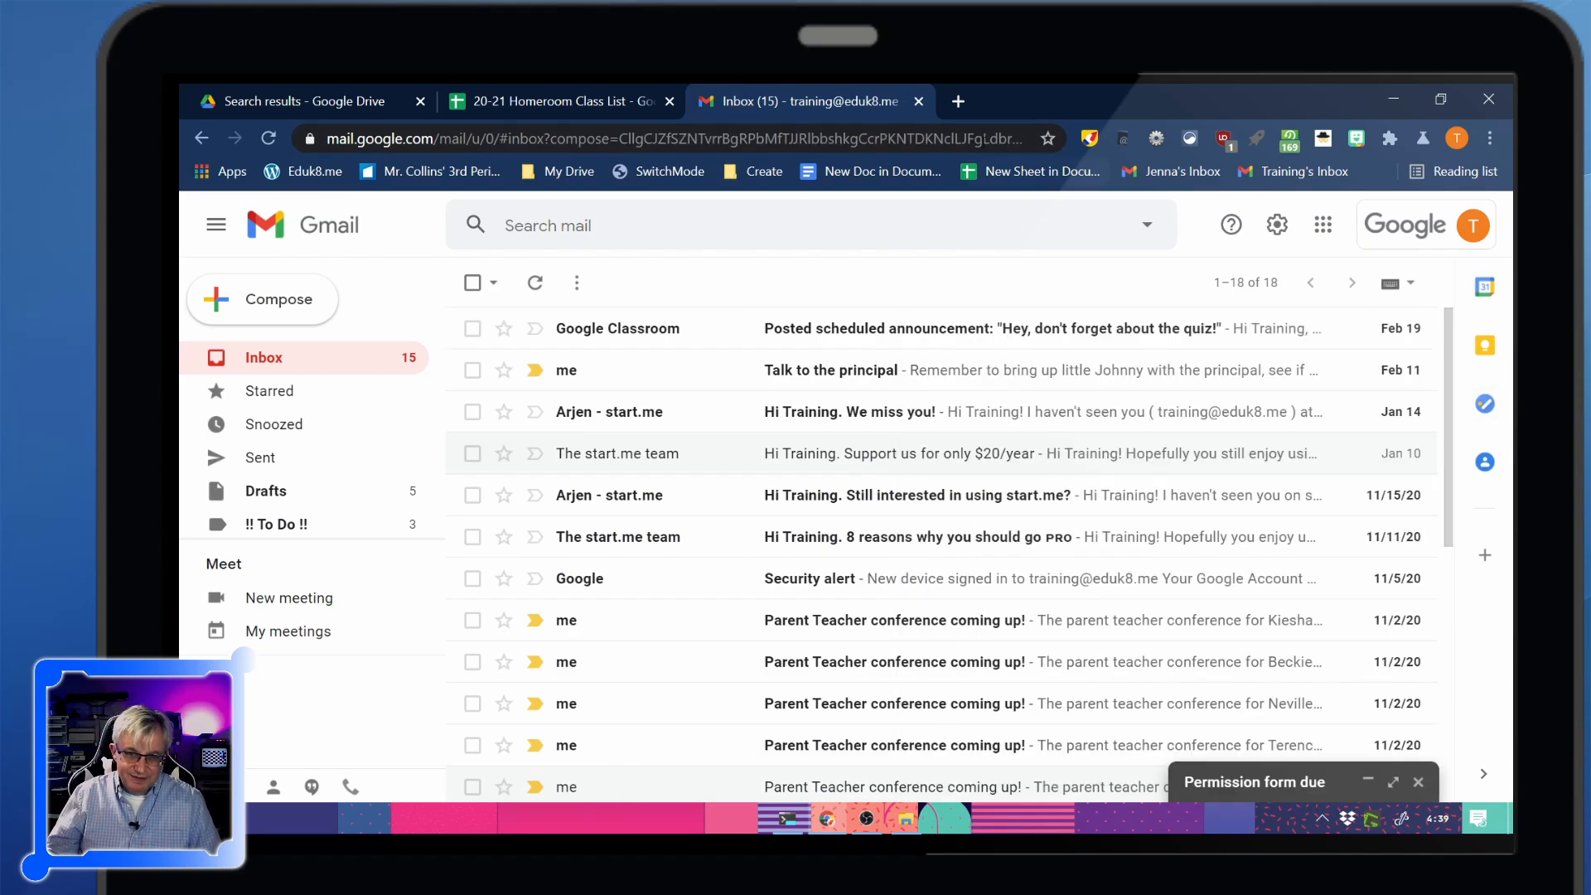
click(920, 101)
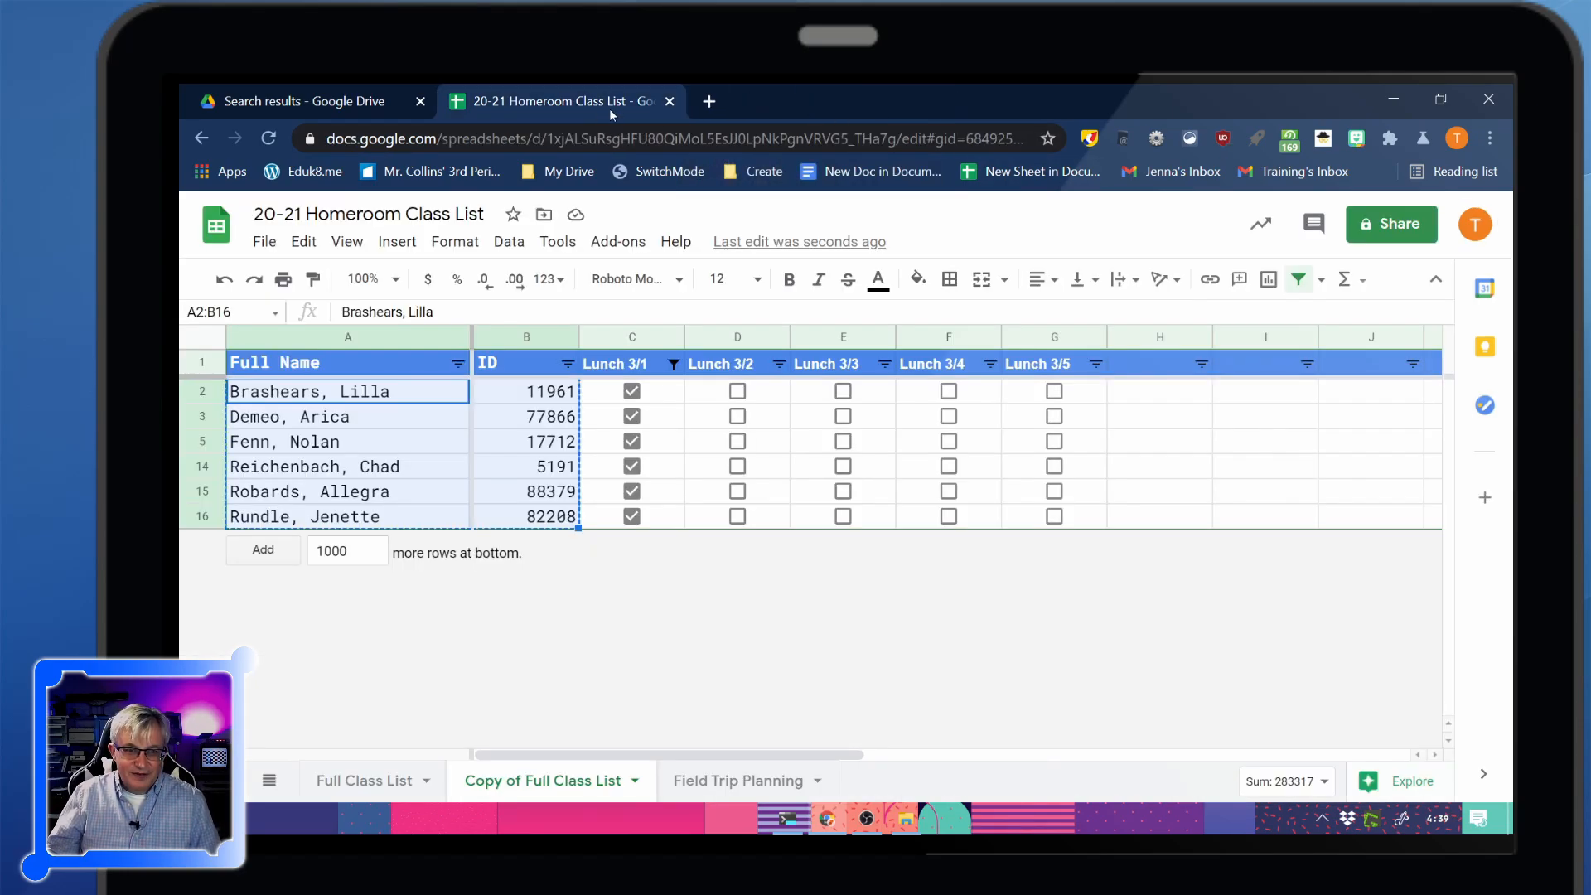